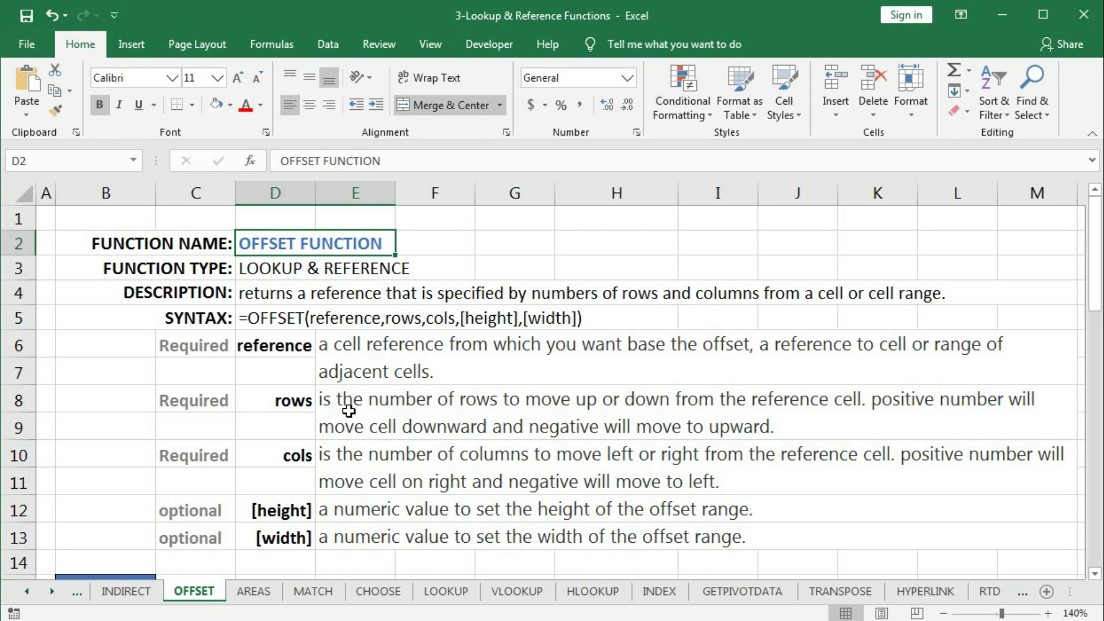
Review the descriptions of the OFFSET arguments rows, cols, height and width
click(370, 408)
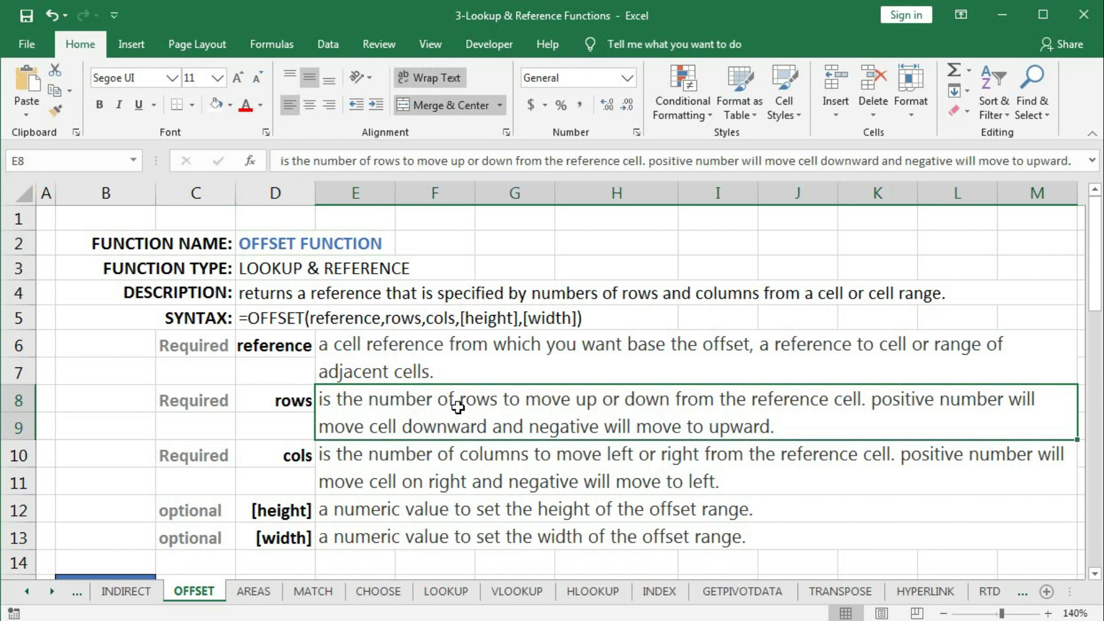
click(298, 458)
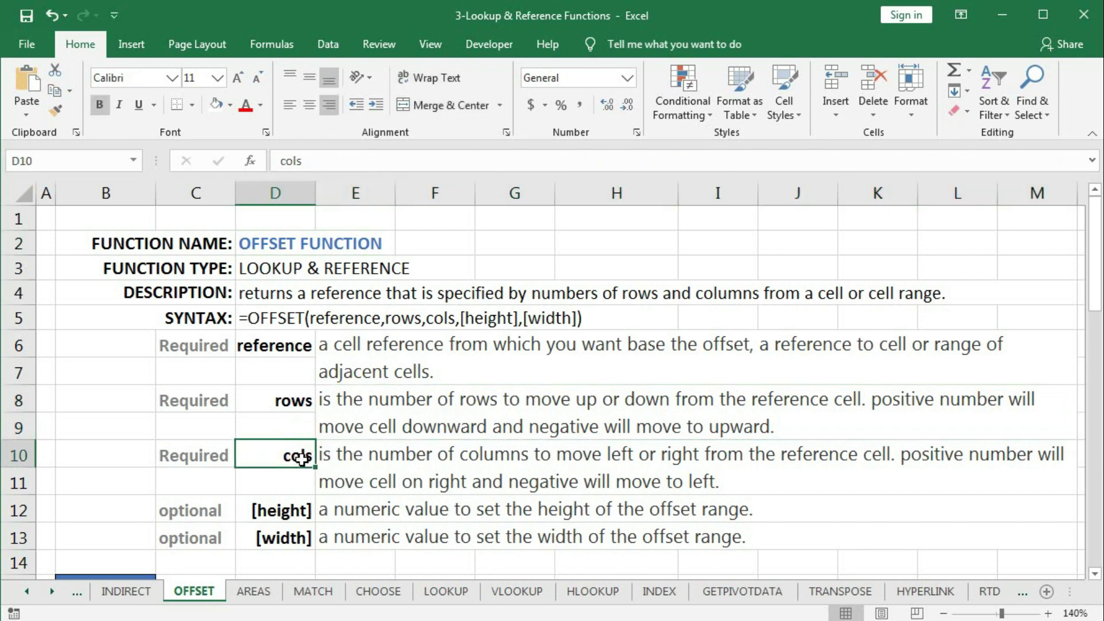
click(377, 468)
click(414, 403)
click(444, 460)
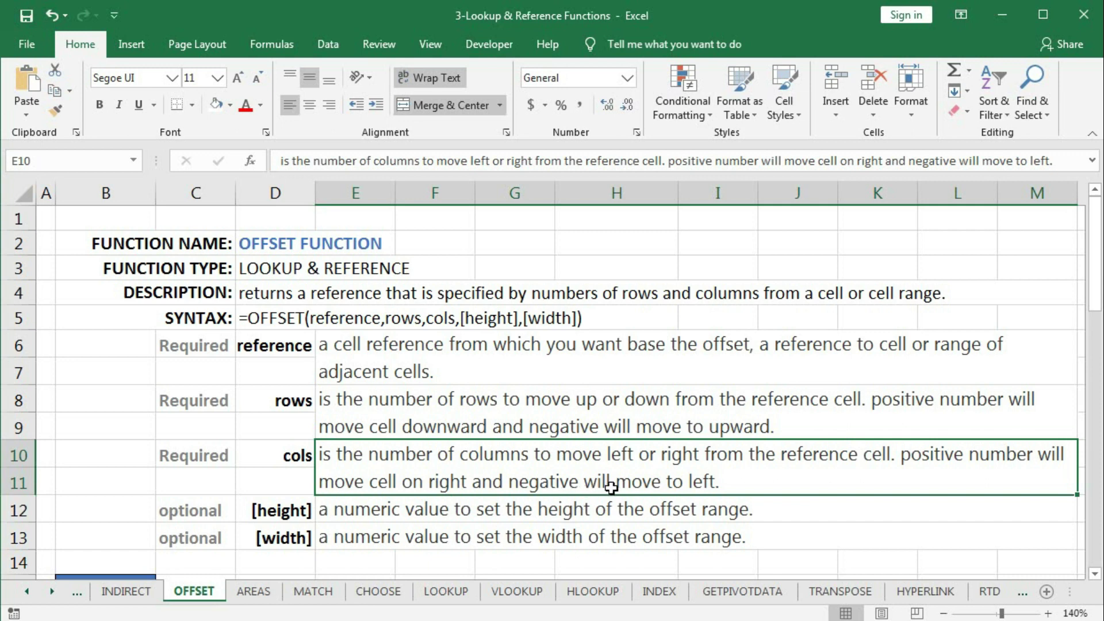
click(343, 512)
click(346, 527)
click(345, 510)
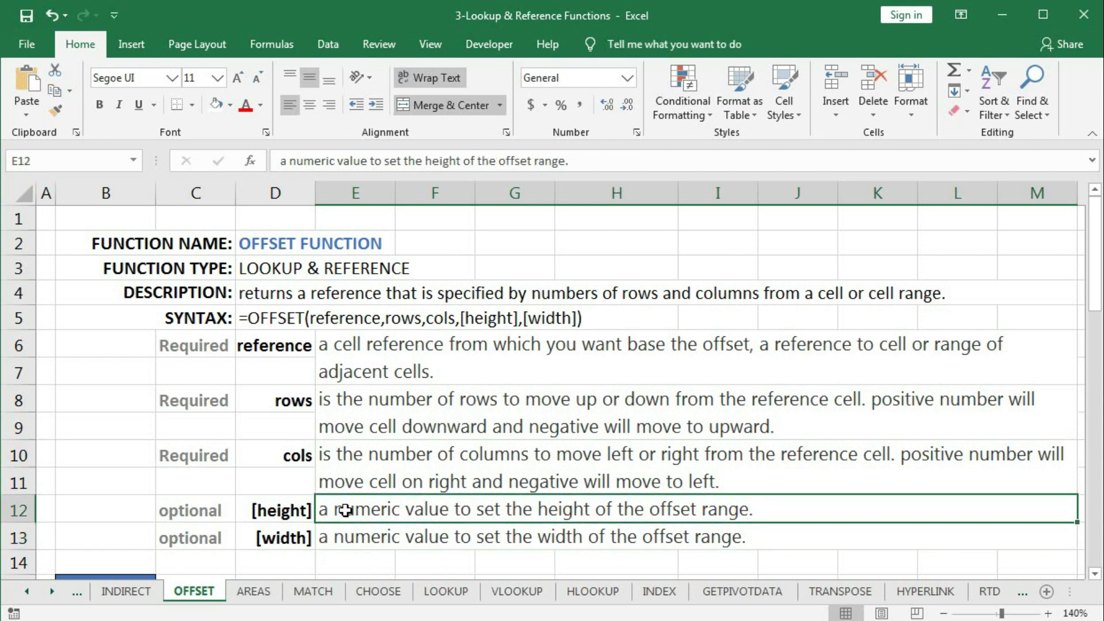
click(345, 537)
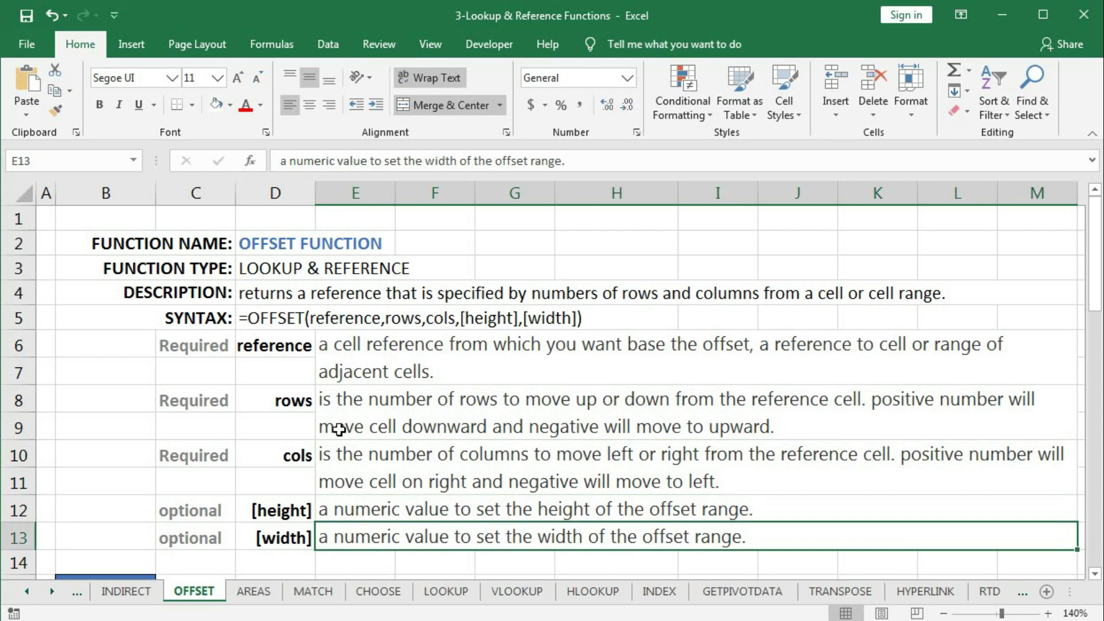
Look through the three OFFSET examples on the sheet: basic understanding, dynamic array and dynamic name range
click(317, 429)
scroll(317, 428, down, 4)
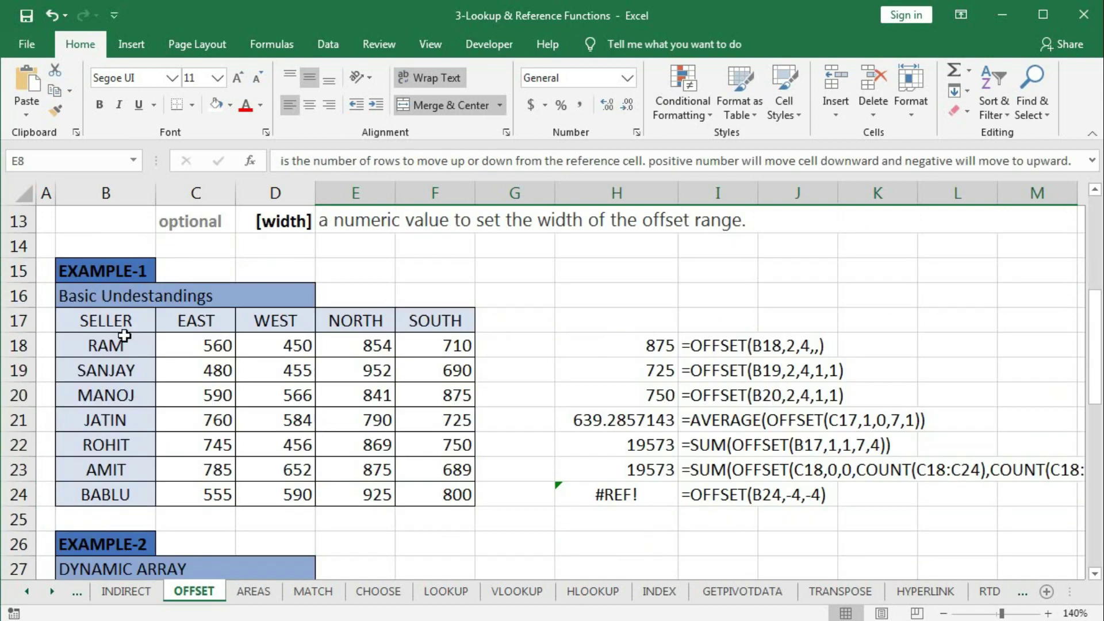
scroll(303, 410, down, 3)
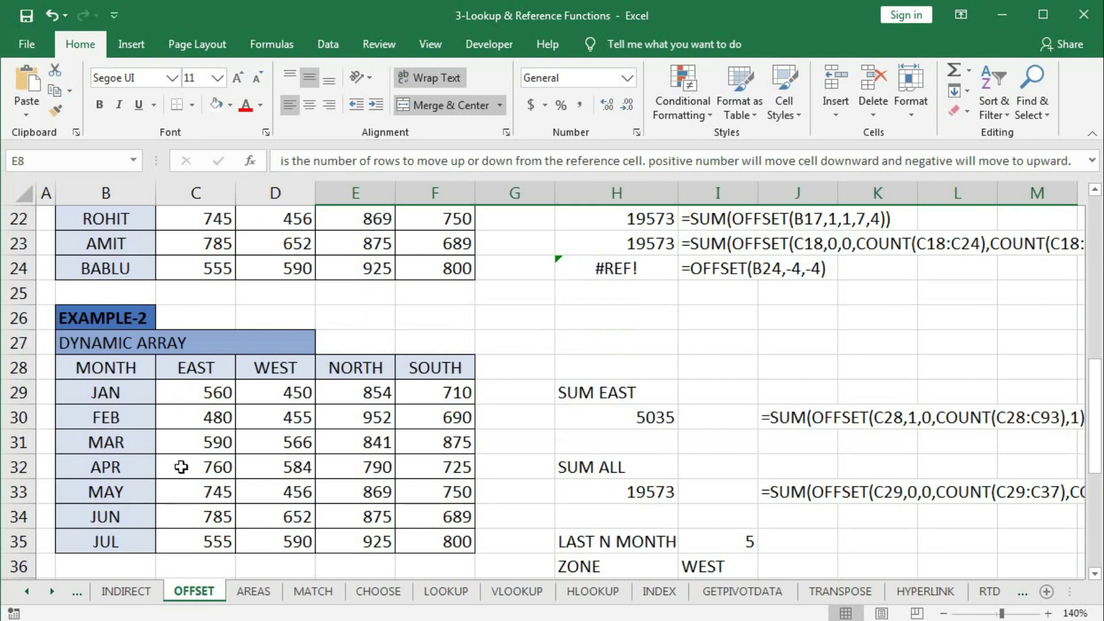
click(189, 346)
scroll(335, 481, down, 4)
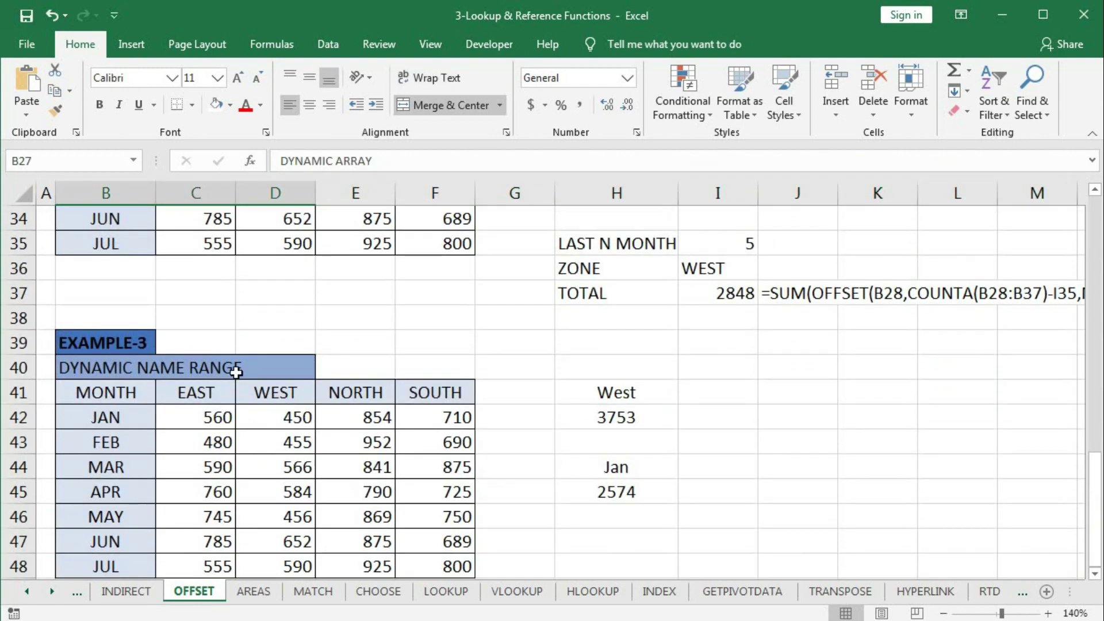
scroll(397, 419, down, 1)
scroll(398, 420, up, 10)
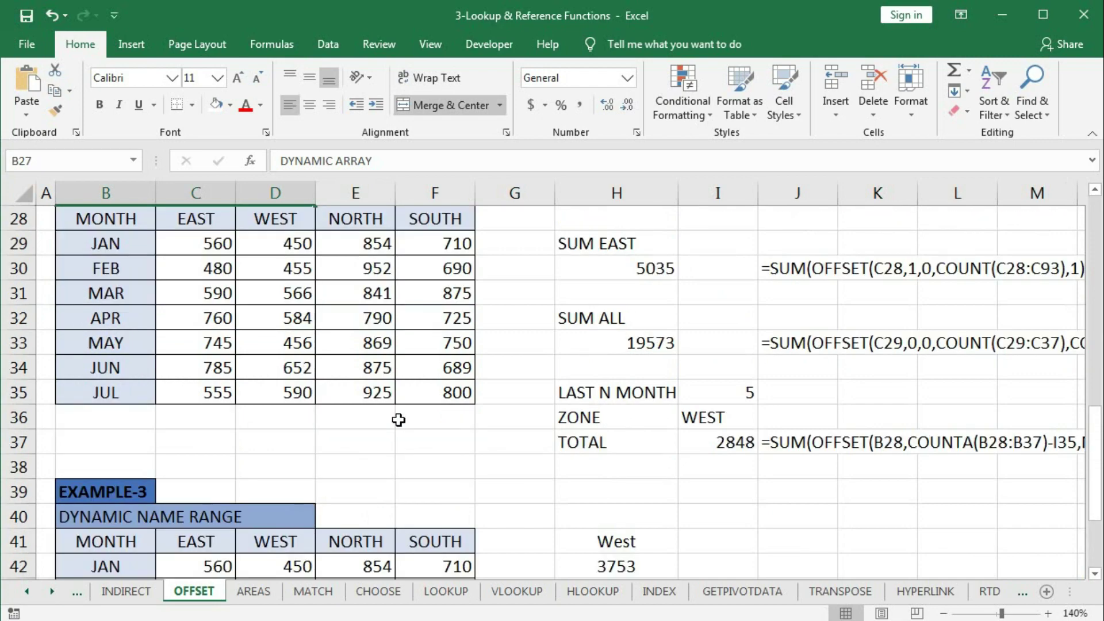
scroll(398, 420, down, 2)
scroll(399, 419, down, 1)
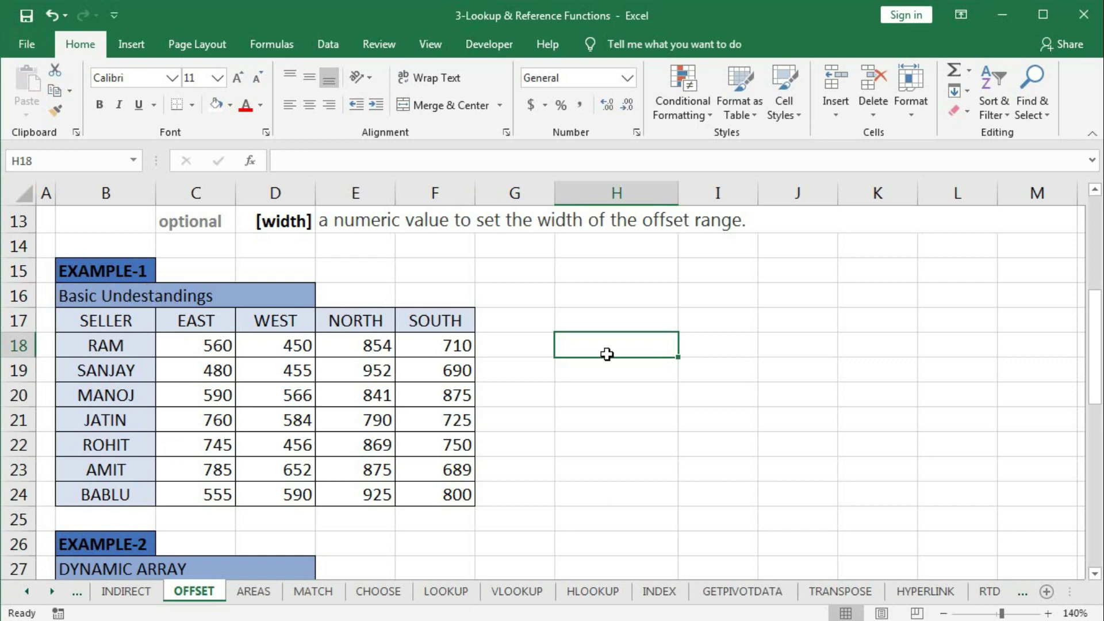
Enter the formula =OFFSET(B17,1,1) in cell H18, using the SELLER header as the reference
text(=)
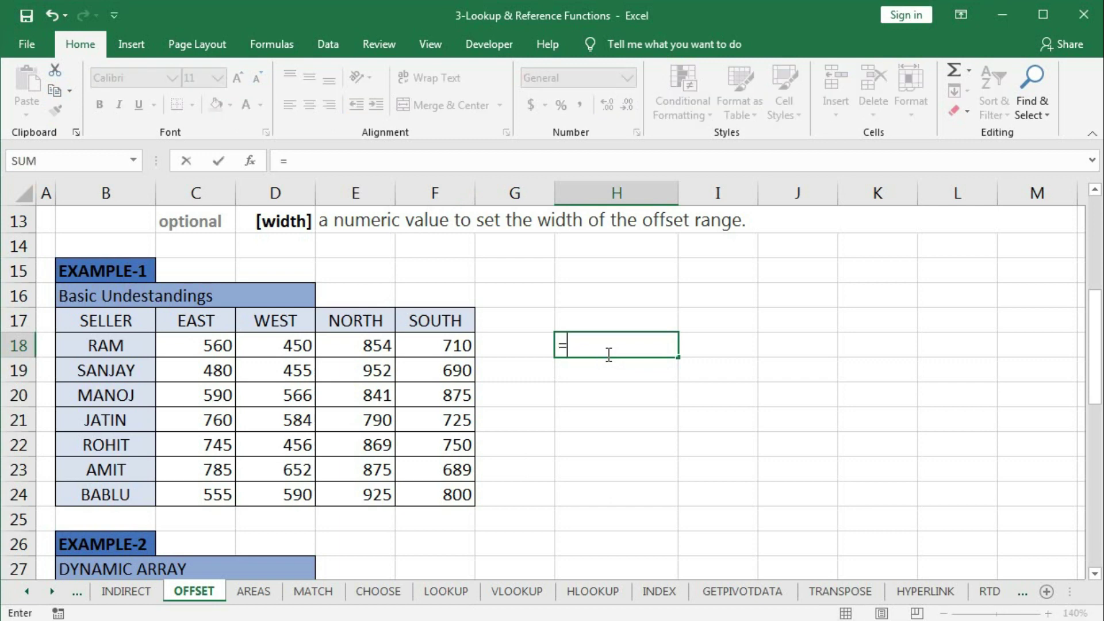
text(off)
key(Tab)
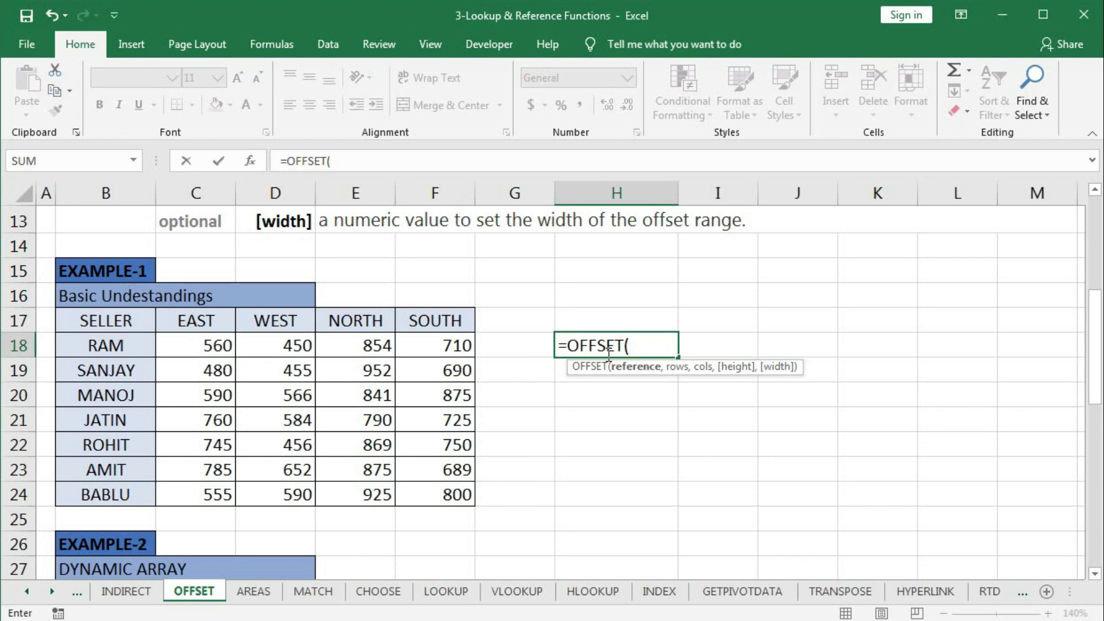
click(91, 320)
text(,)
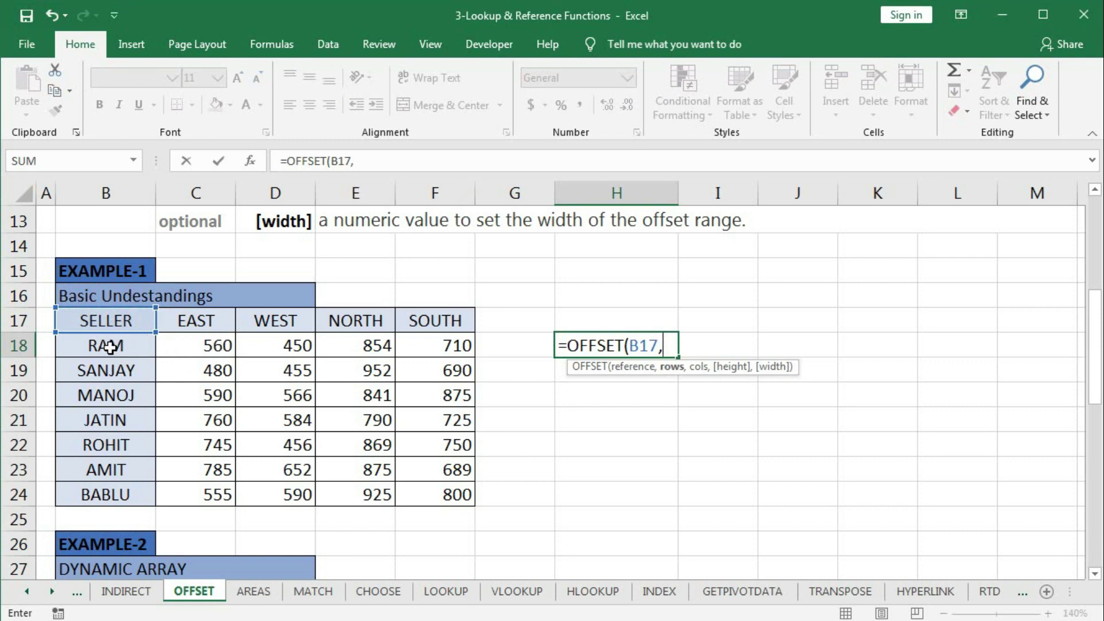
text(1,)
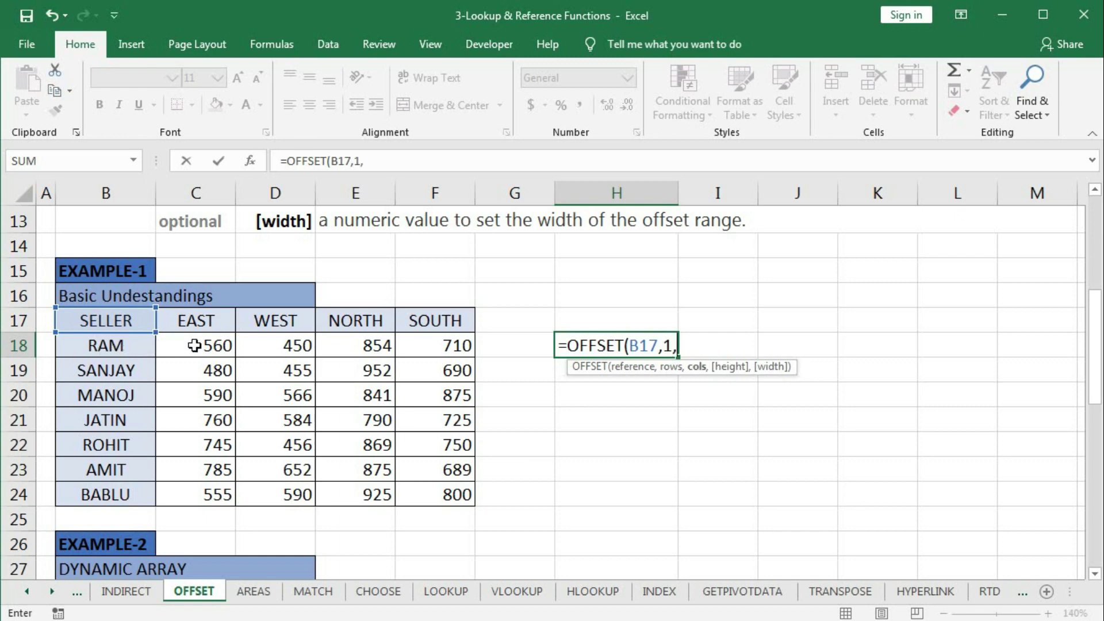
text(1,)
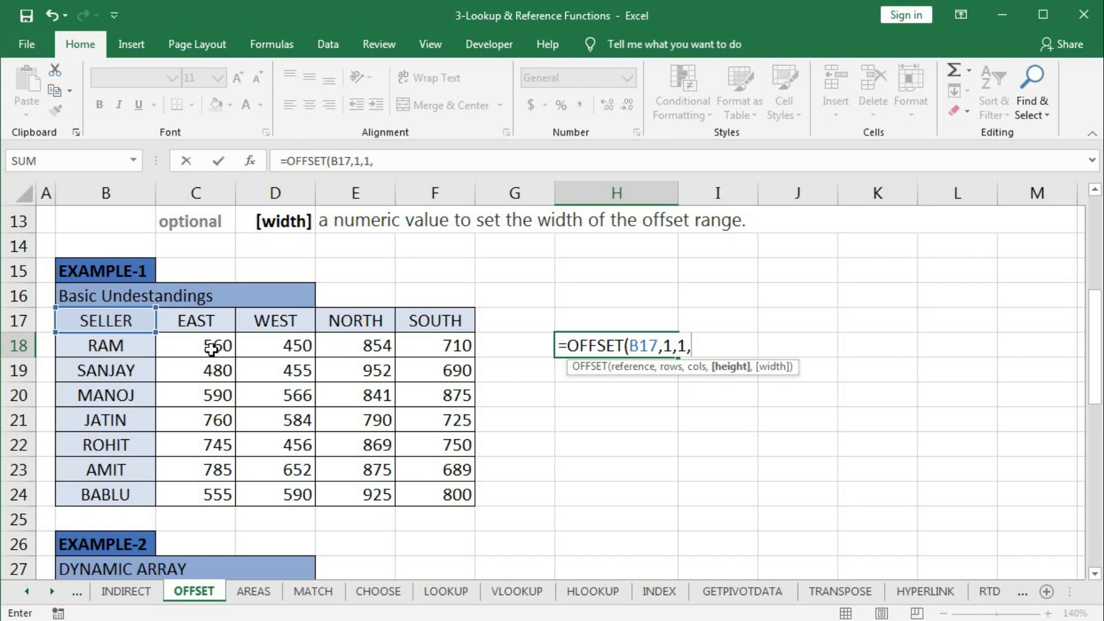
key(BackSpace)
text())
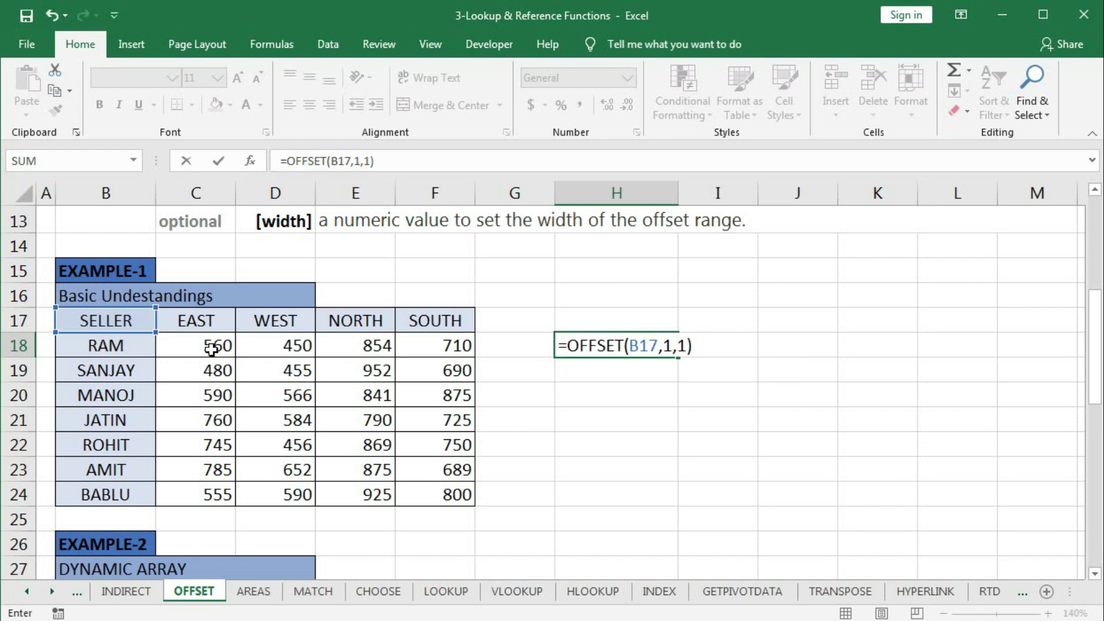
key(Return)
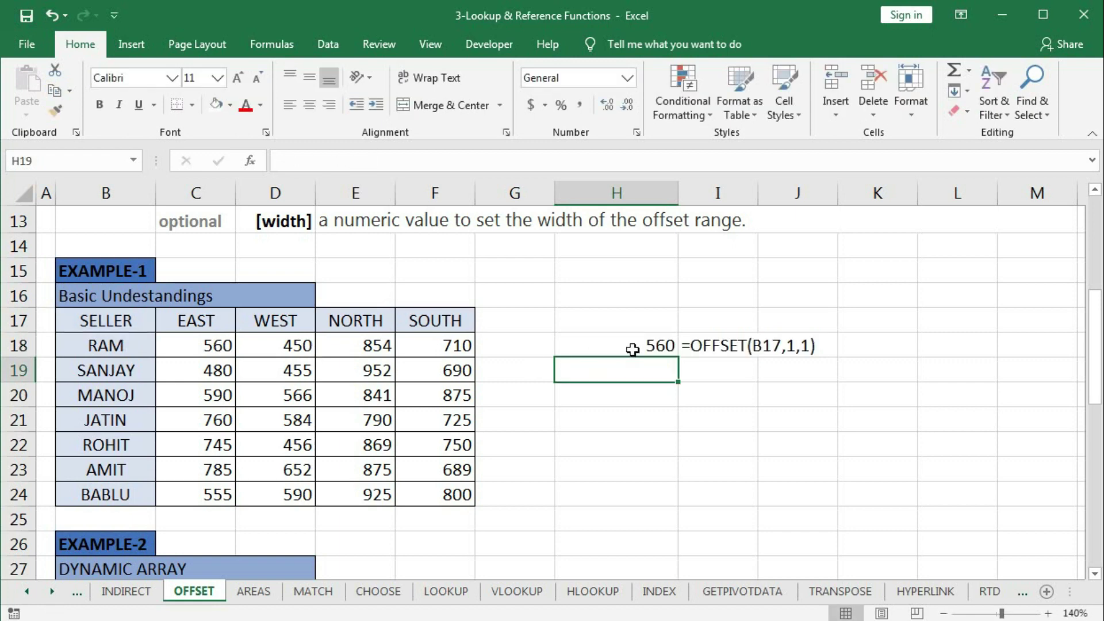
Extend the OFFSET formula in H18 with a height of 1 and a width of 1
double_click(633, 346)
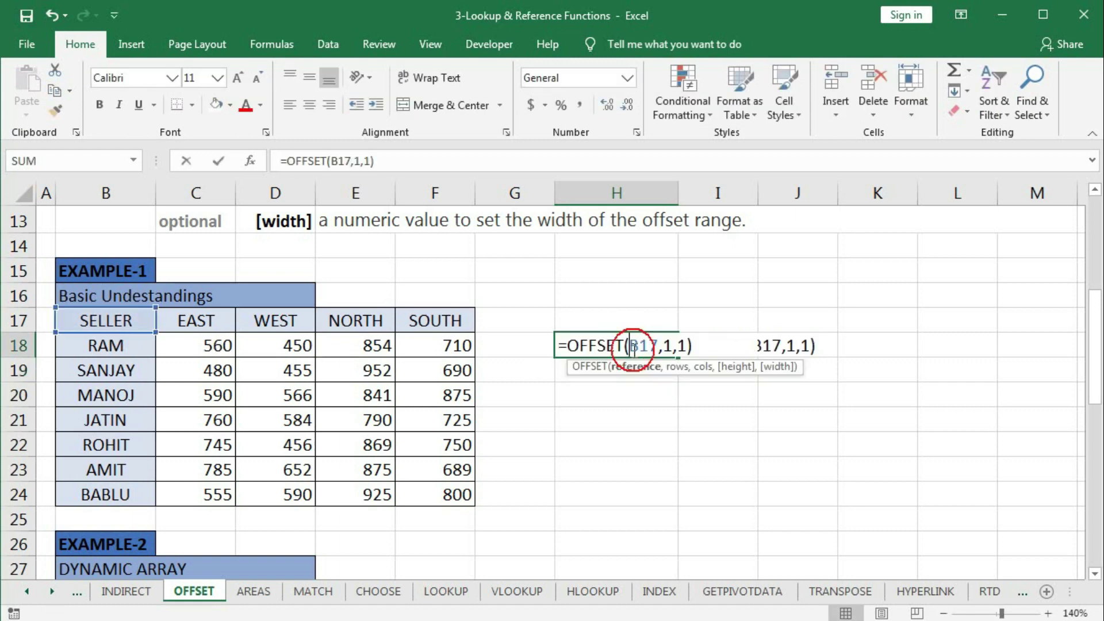
click(692, 347)
text(,1,1)
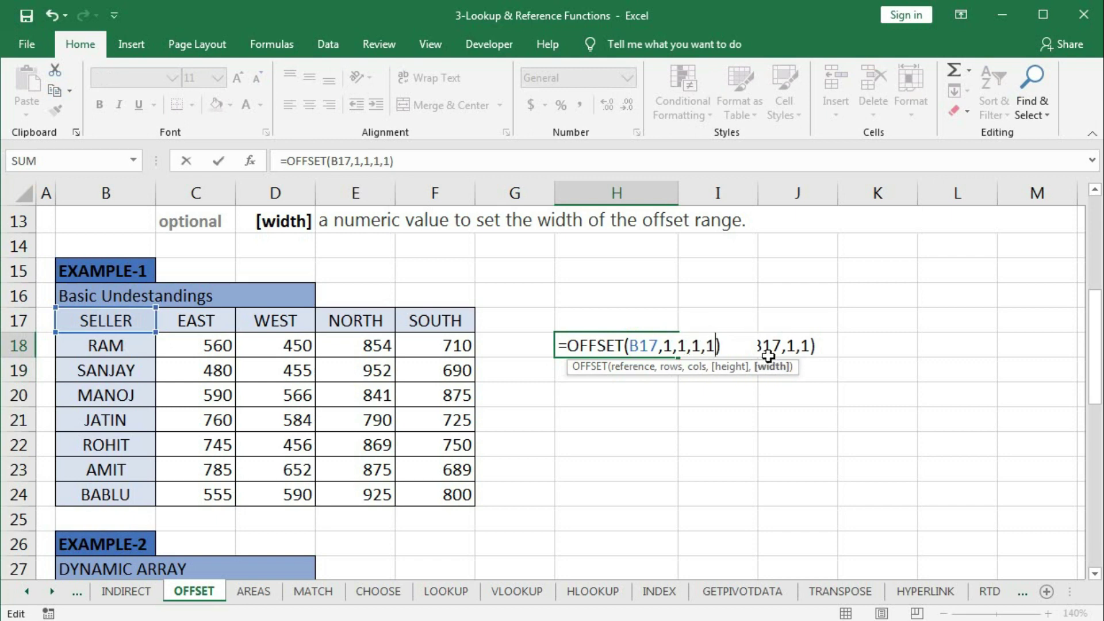
key(Return)
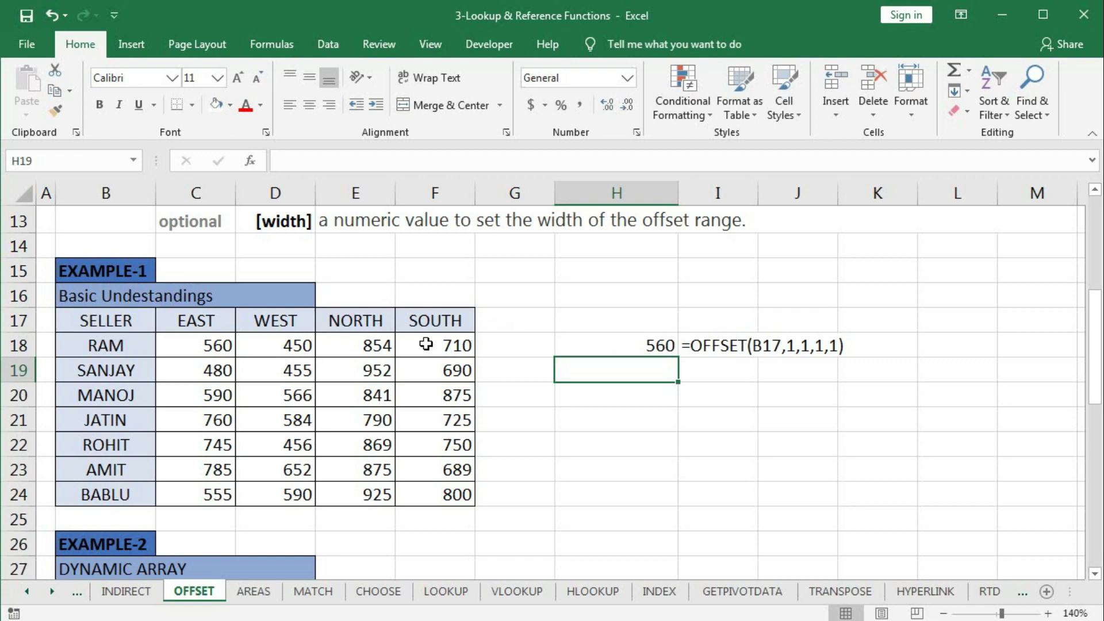
click(278, 374)
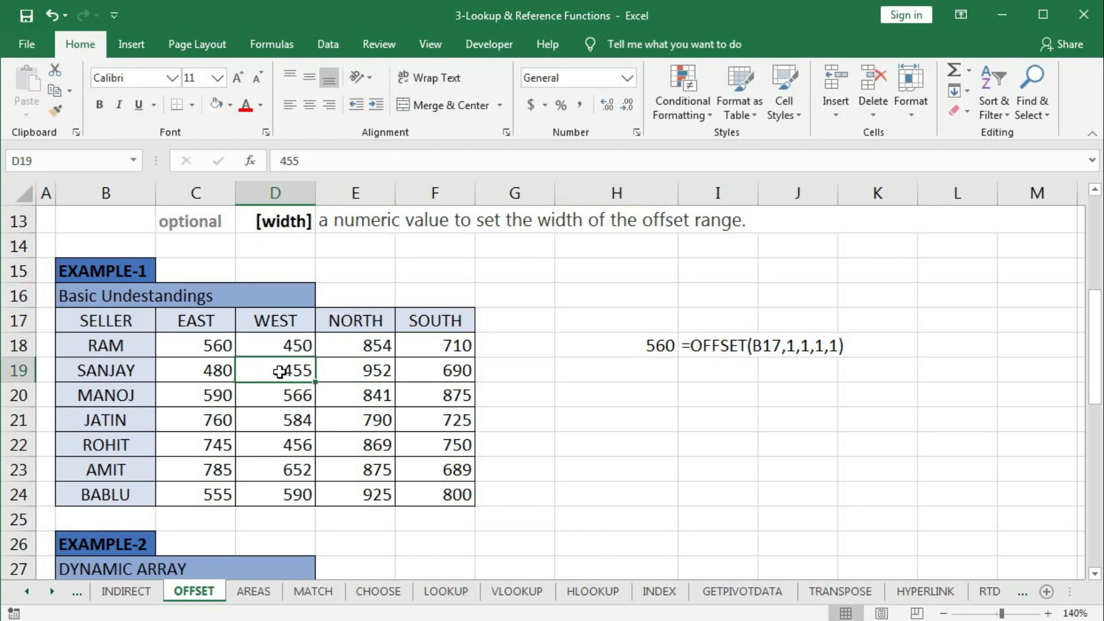
click(209, 348)
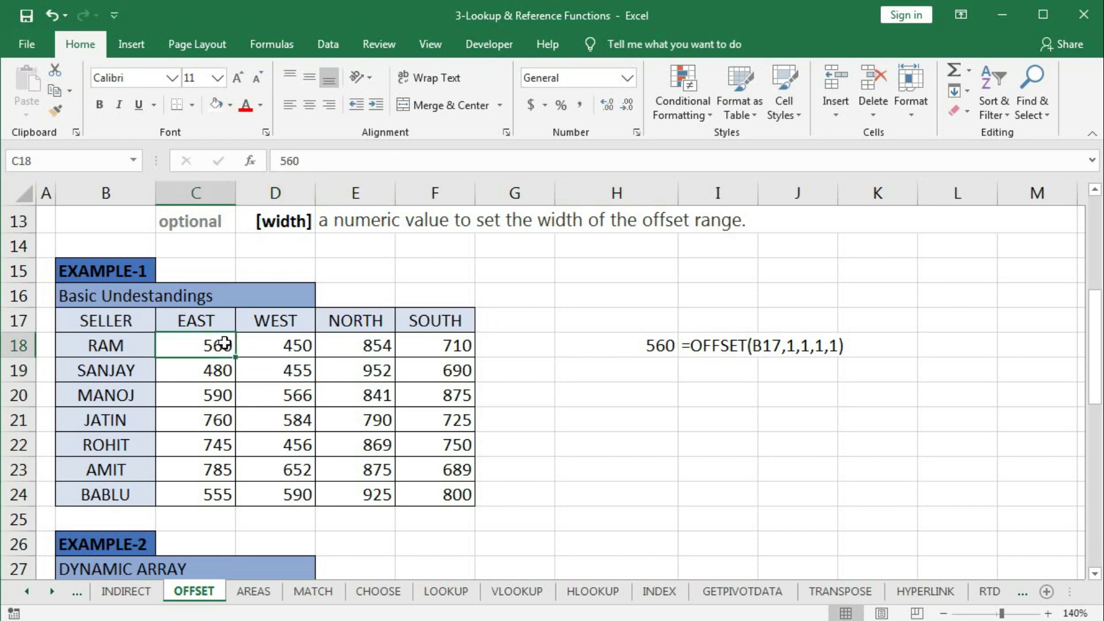
drag(224, 343, 418, 343)
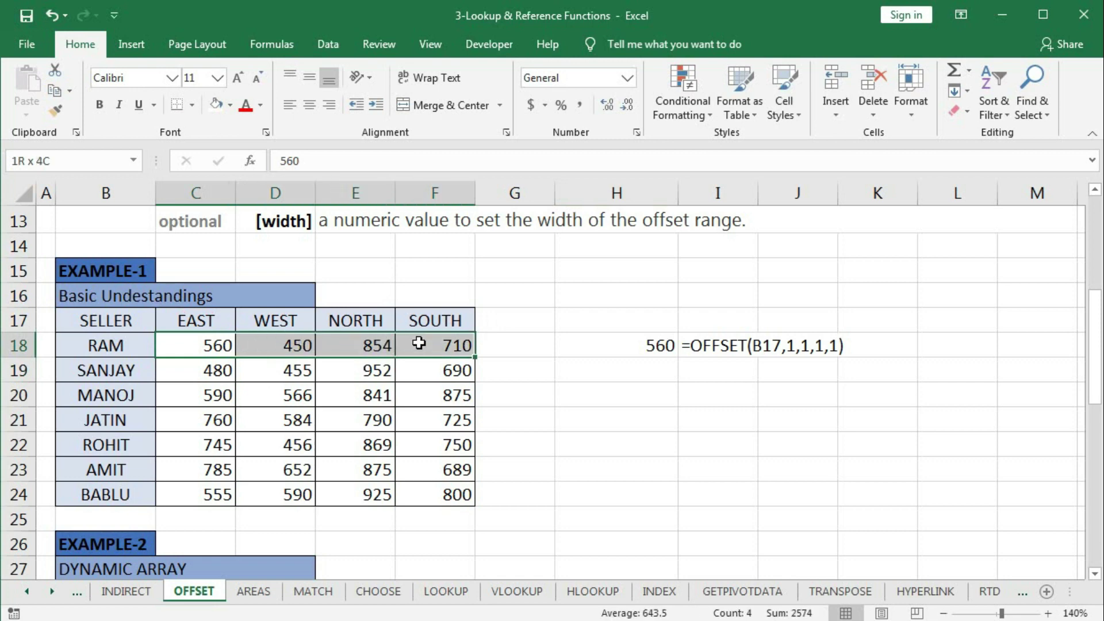
drag(217, 348, 213, 495)
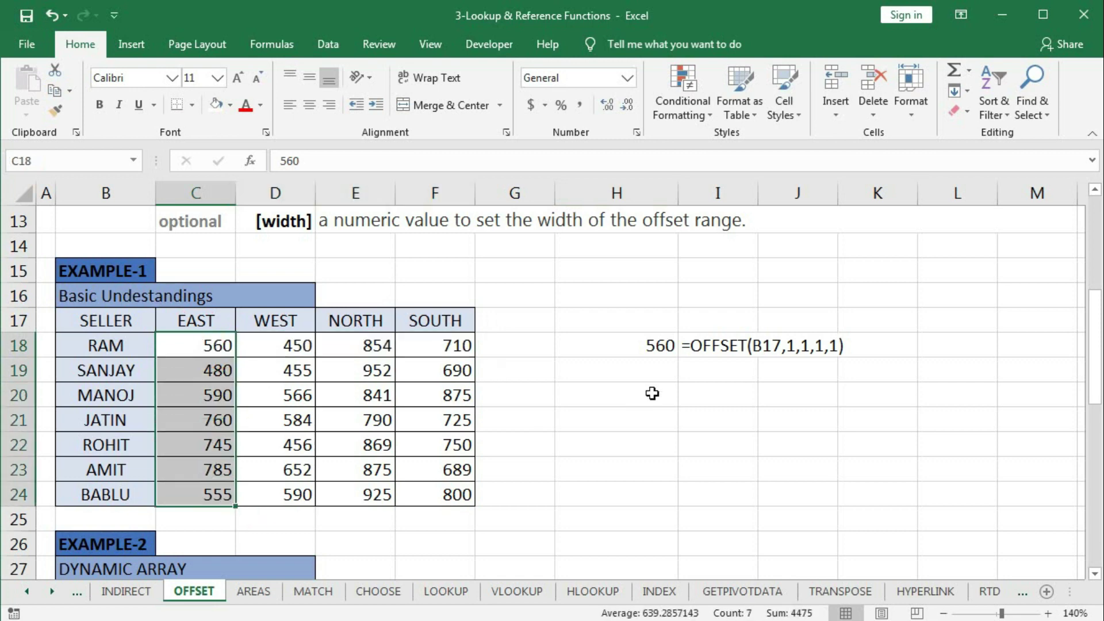
Enter =OFFSET(B17,1,1,1,4) in cell H19 and convert it to an array formula
click(636, 368)
text(=of)
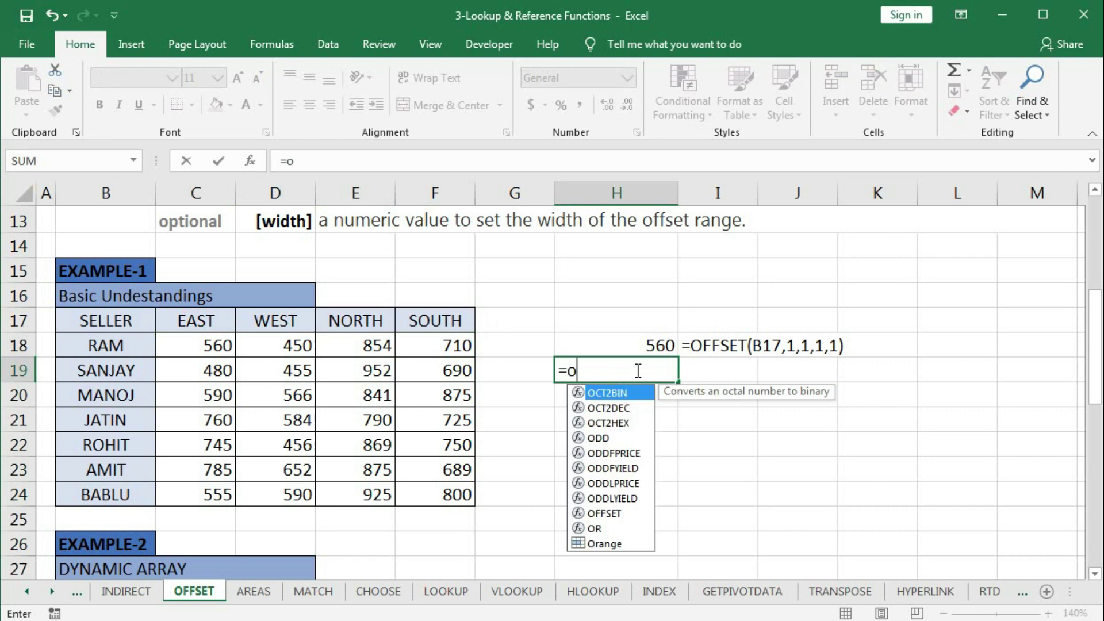
key(Tab)
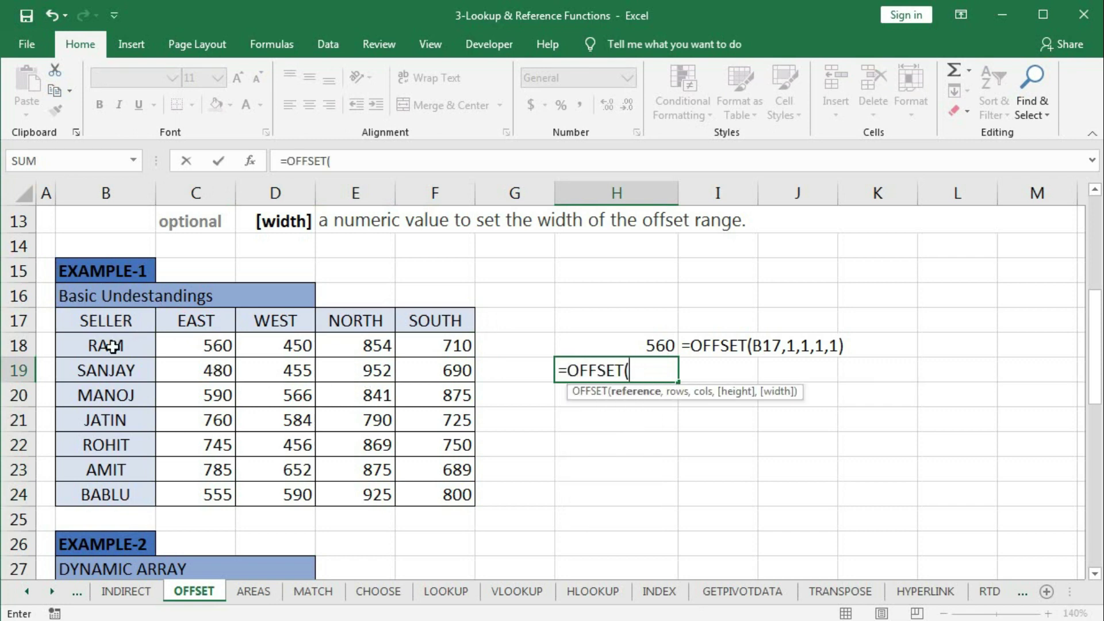
click(109, 322)
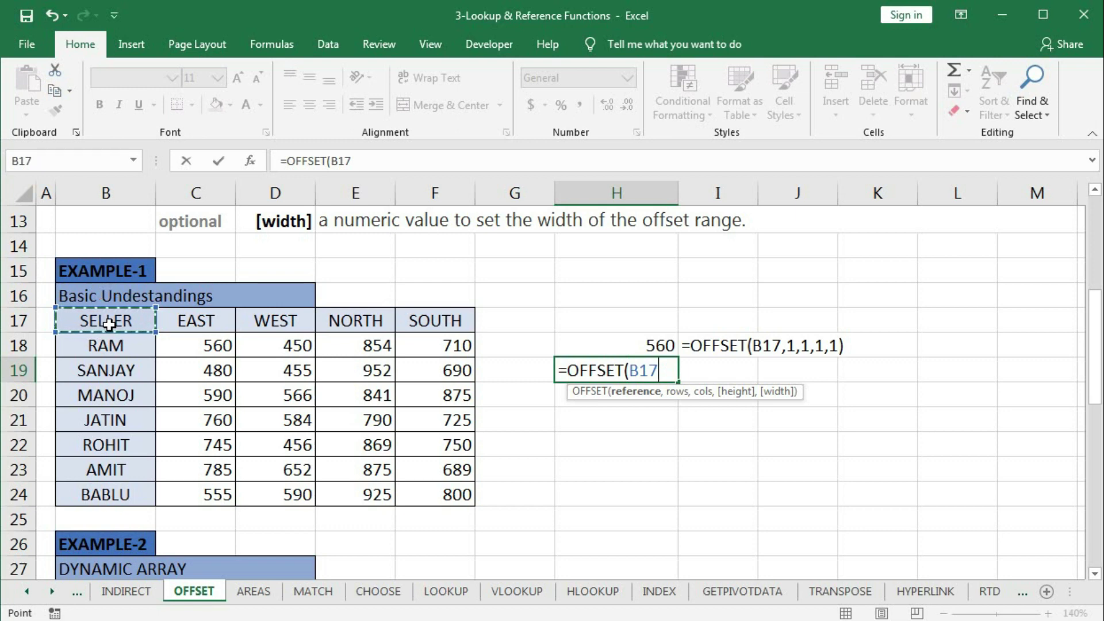
text(,)
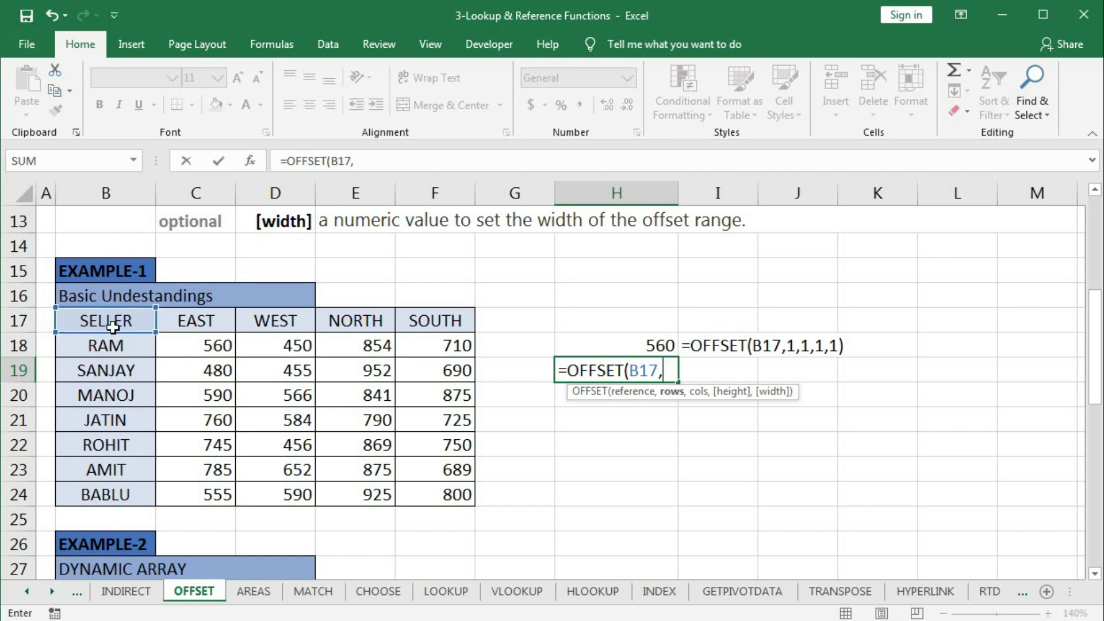
text(1,)
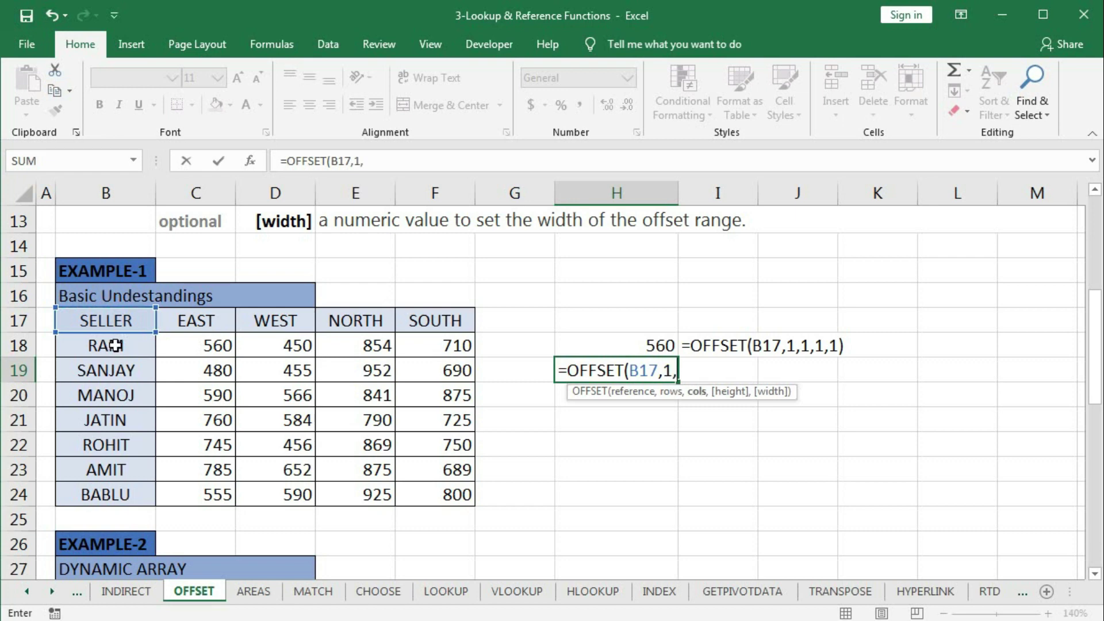
text(1,)
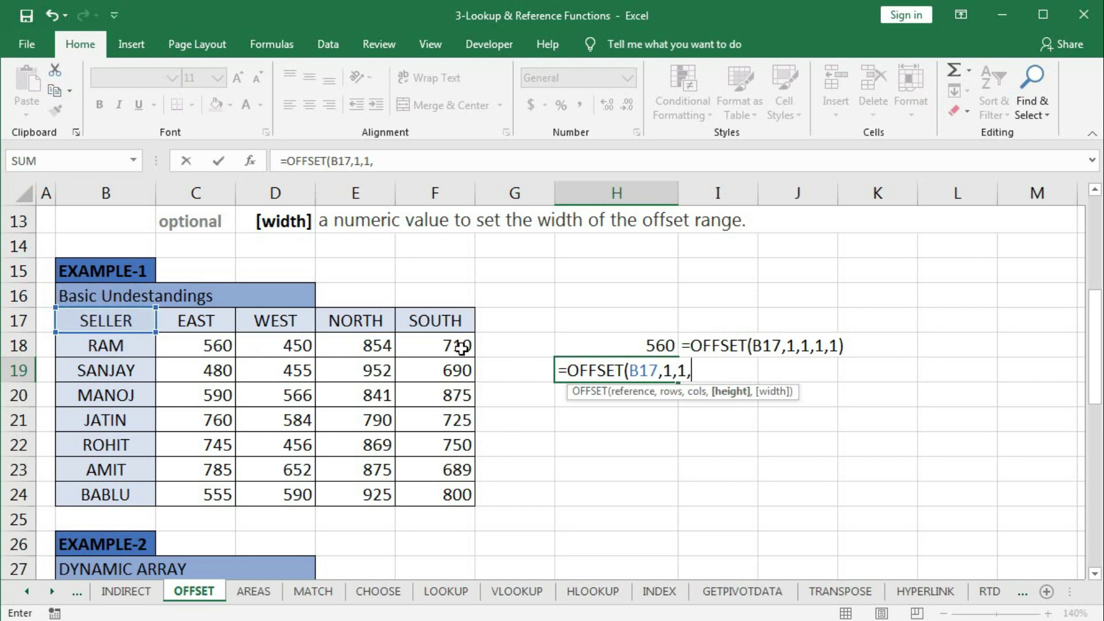
text(1,)
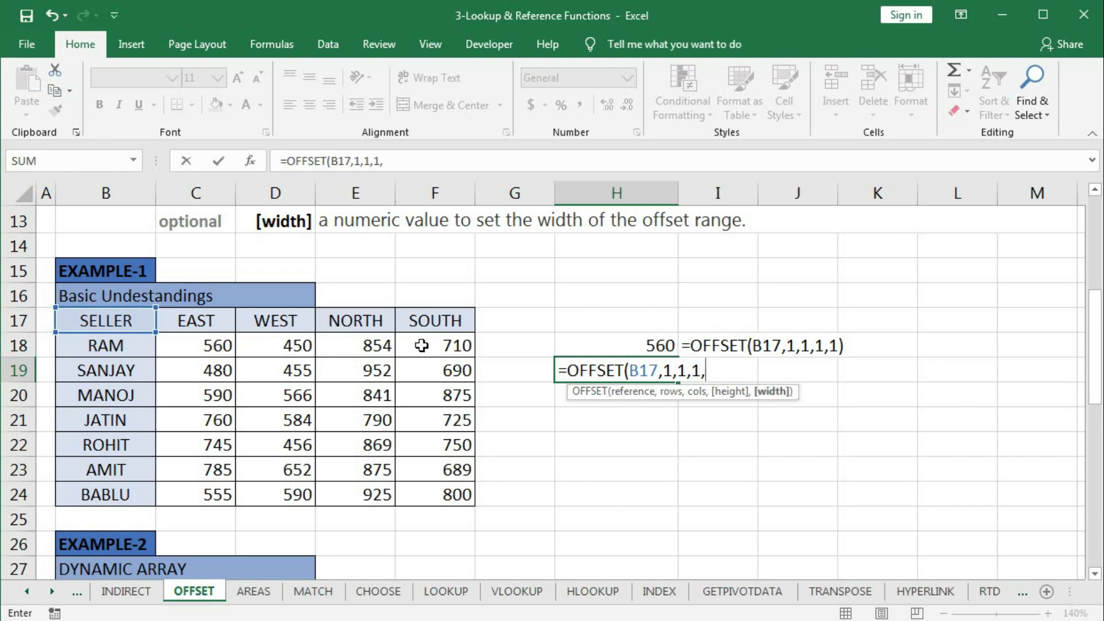
text(4))
key(Return)
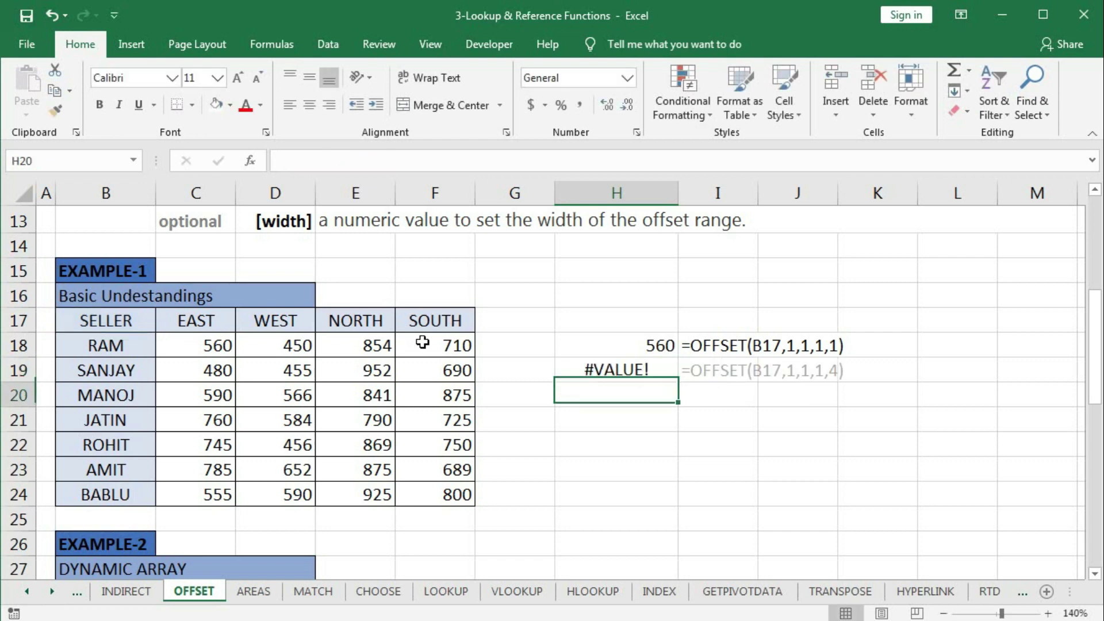
double_click(619, 369)
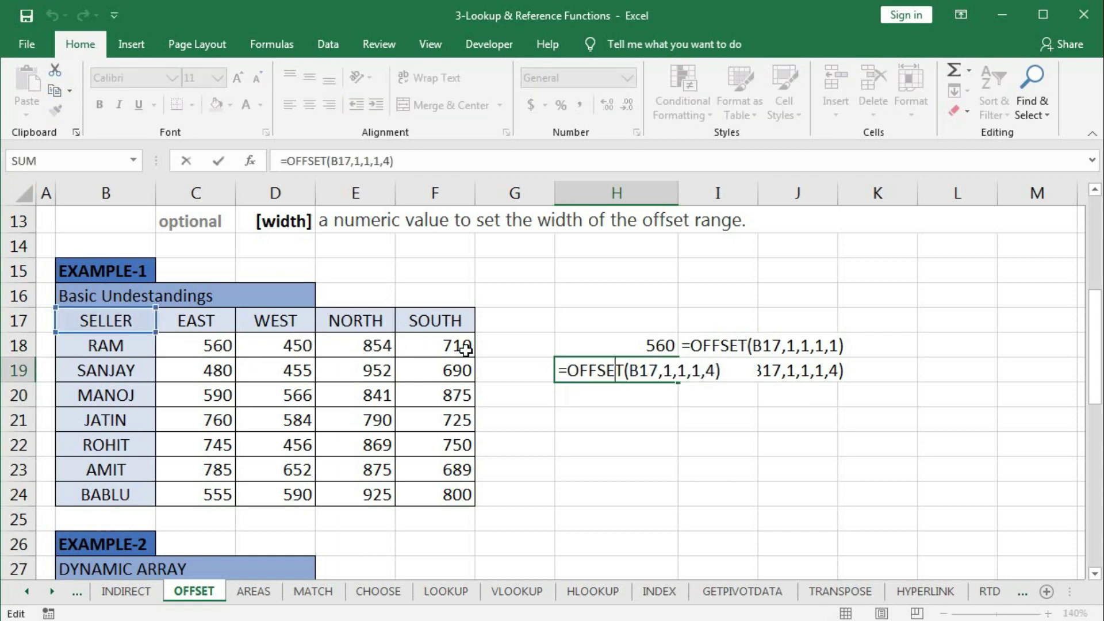
key(ctrl+shift+Return)
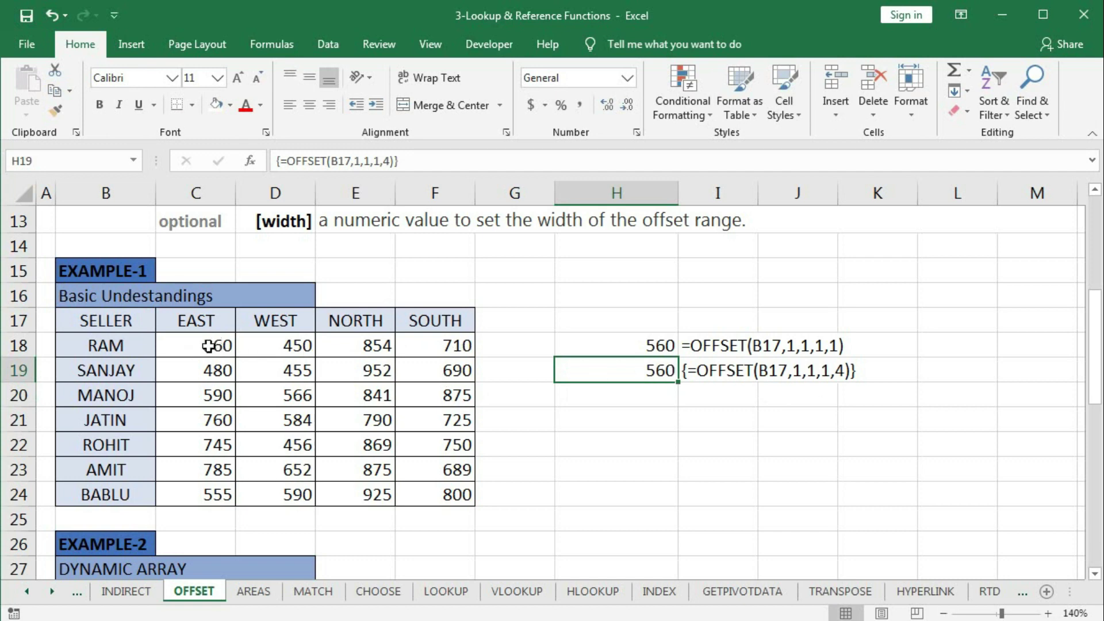
Evaluate the OFFSET expression inside H19 to preview its array values, restoring the original array formula
click(635, 364)
double_click(635, 363)
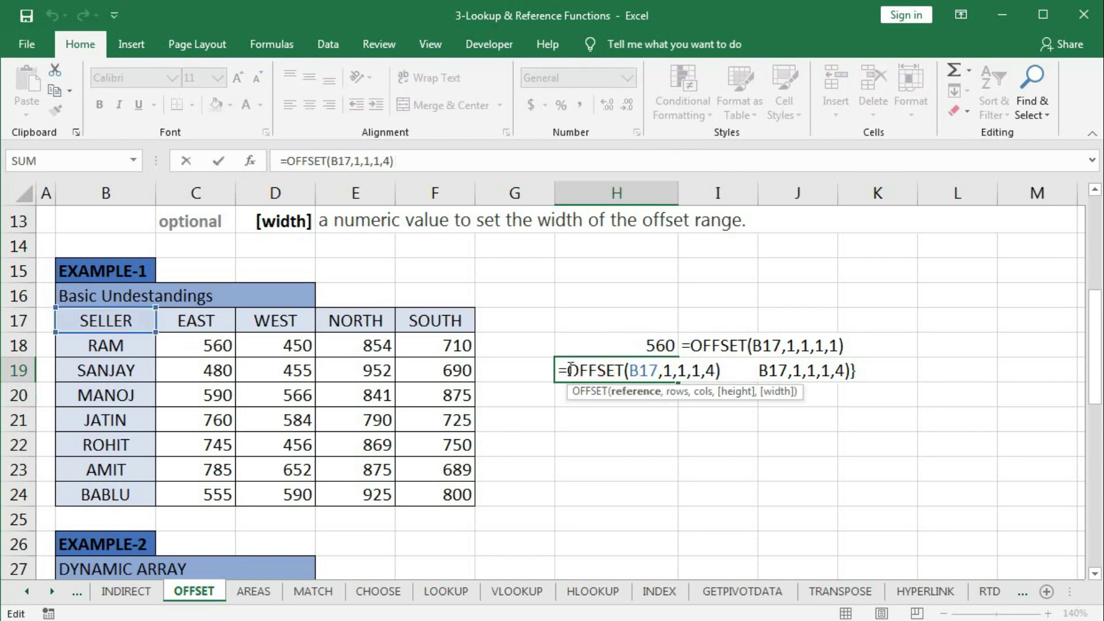
drag(568, 370, 739, 368)
key(F9)
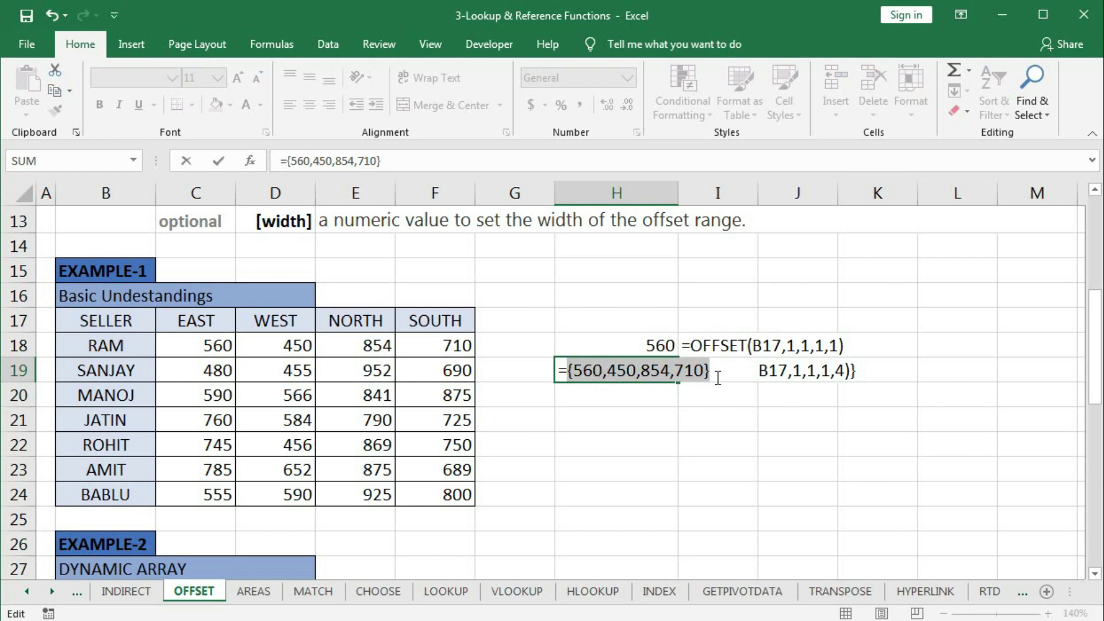
key(ctrl+z)
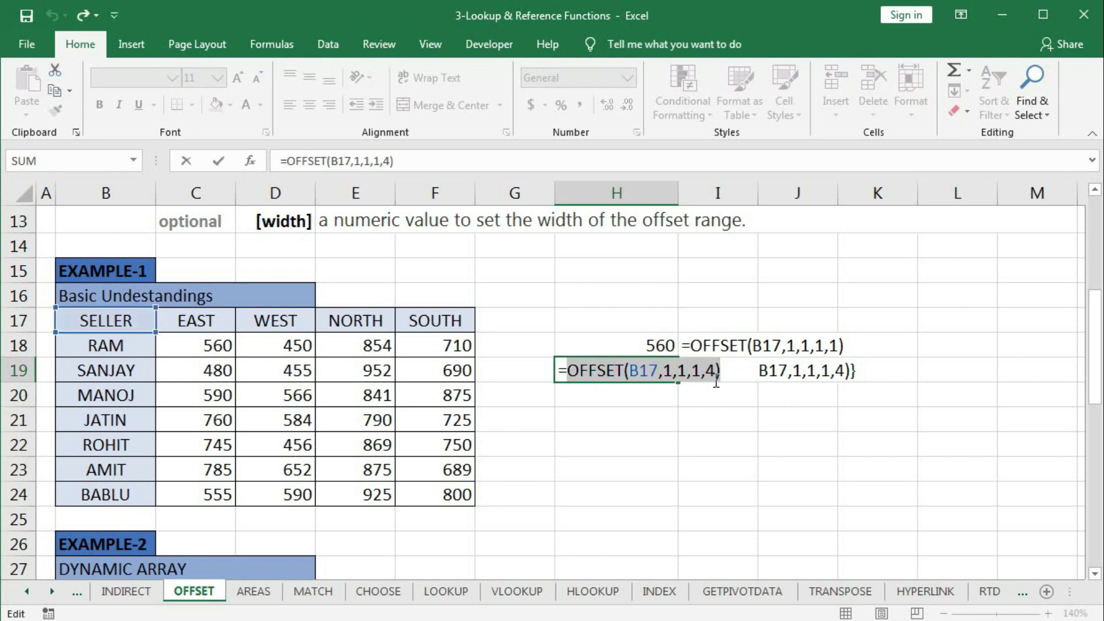
key(ctrl+shift+Return)
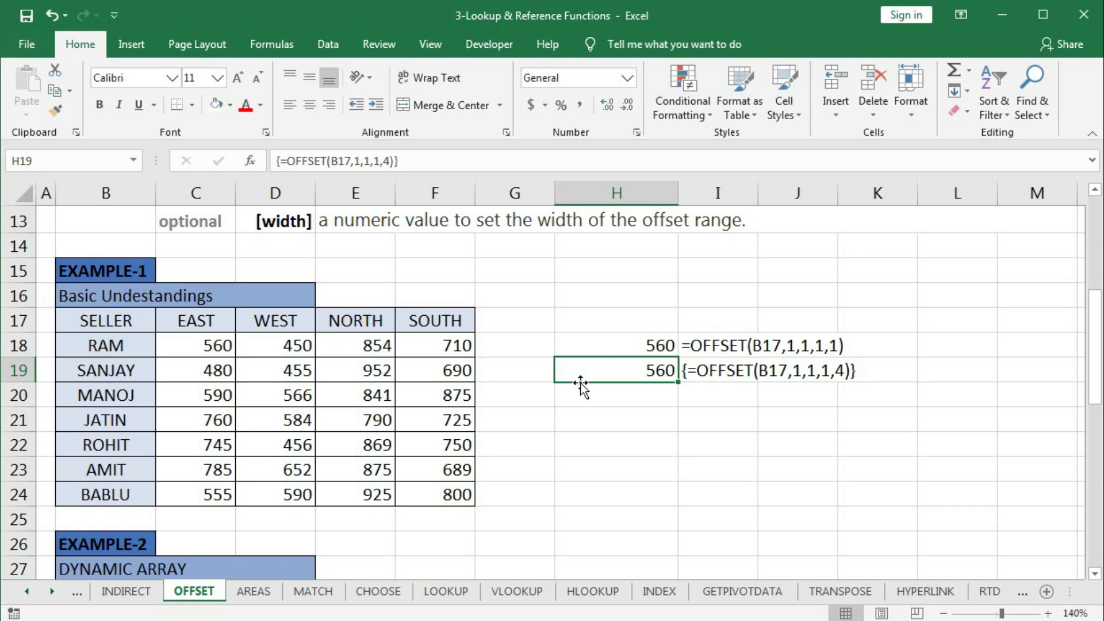
Start an OFFSET formula in cell H20 with B24, the last seller in the table, as the reference
drag(451, 345, 438, 495)
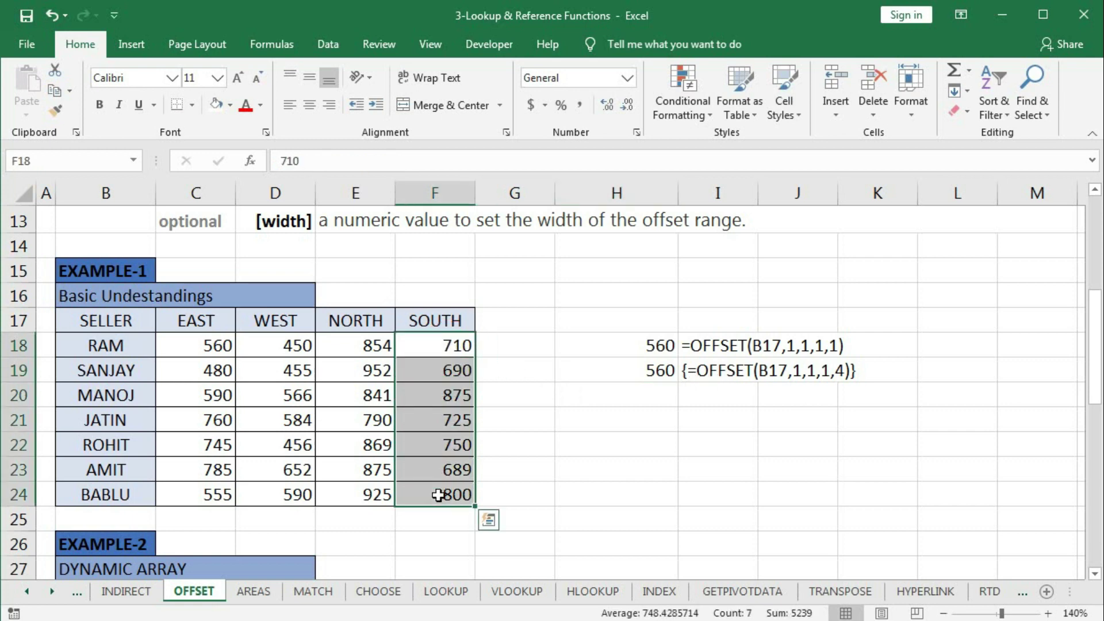
click(111, 493)
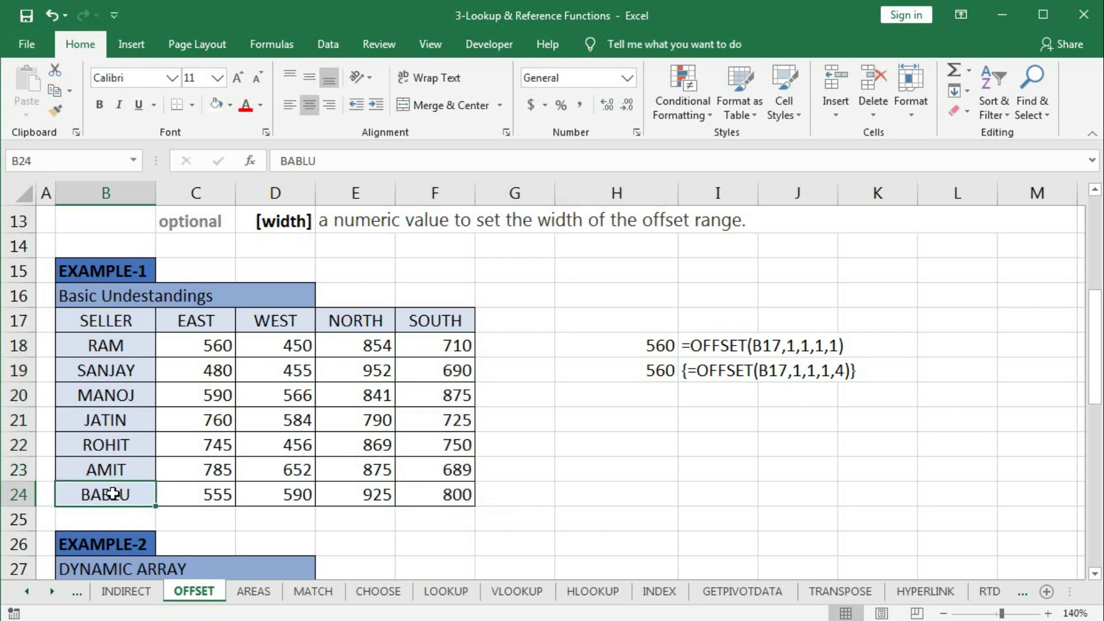
drag(436, 348, 435, 494)
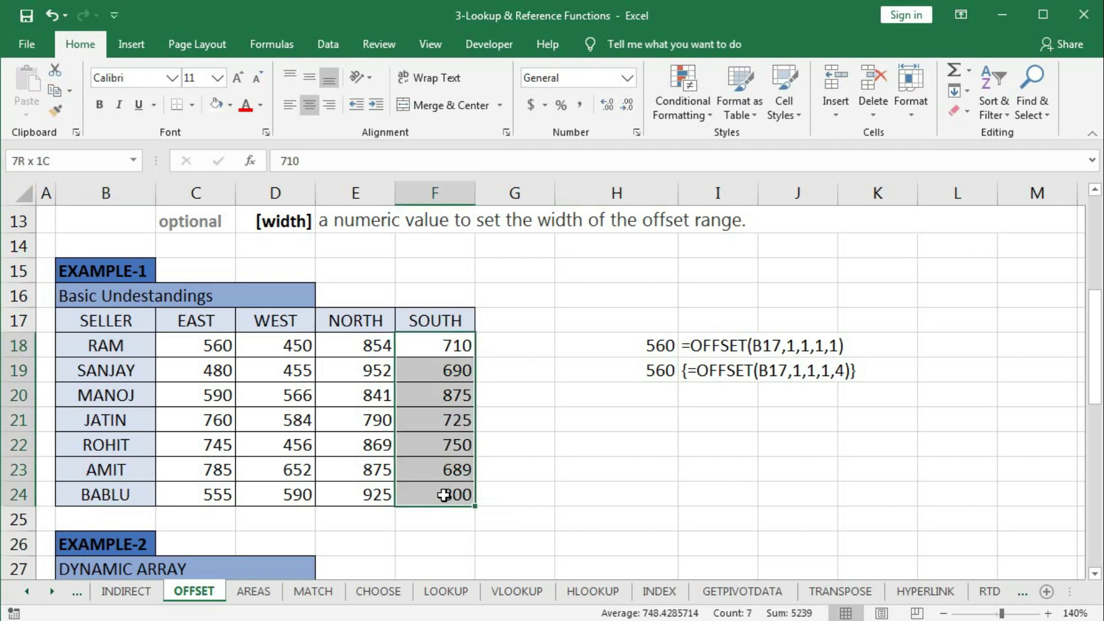
click(617, 393)
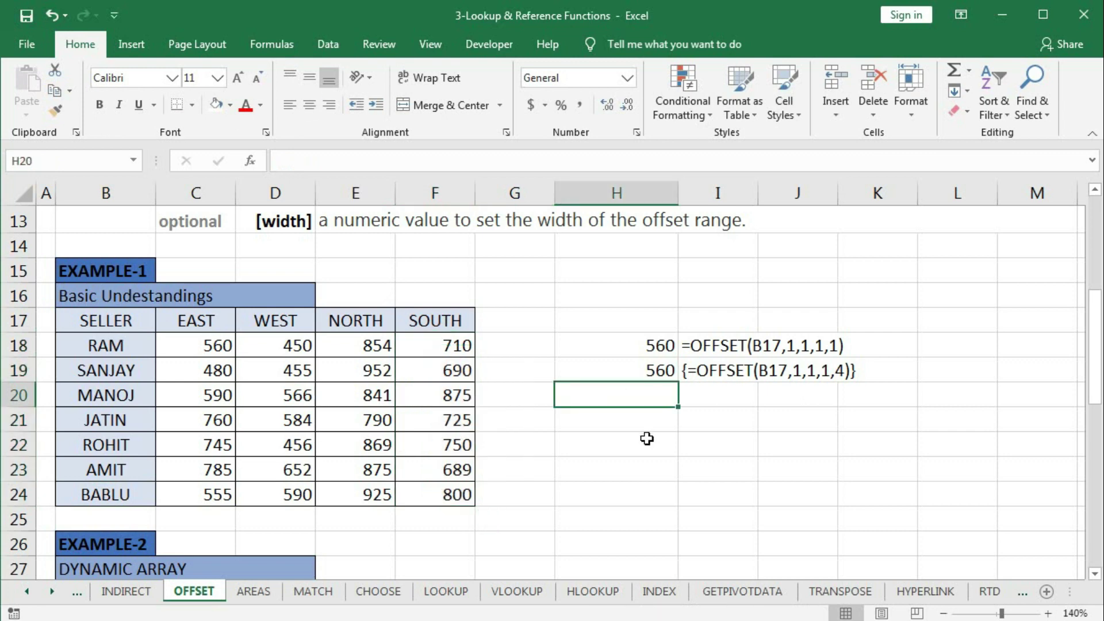
text(=offset)
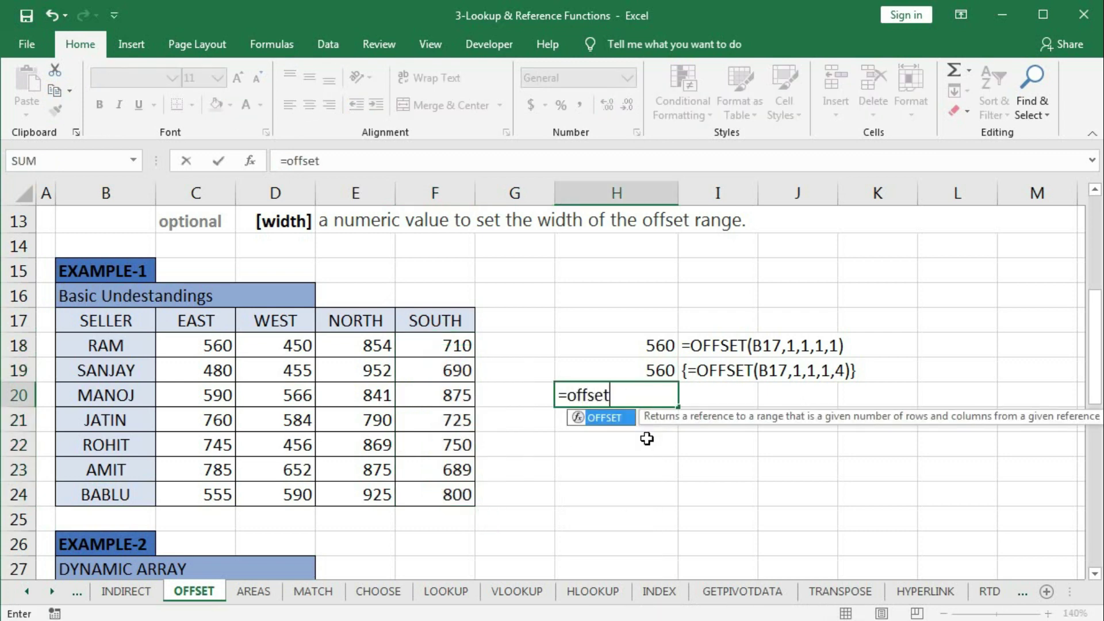
key(Tab)
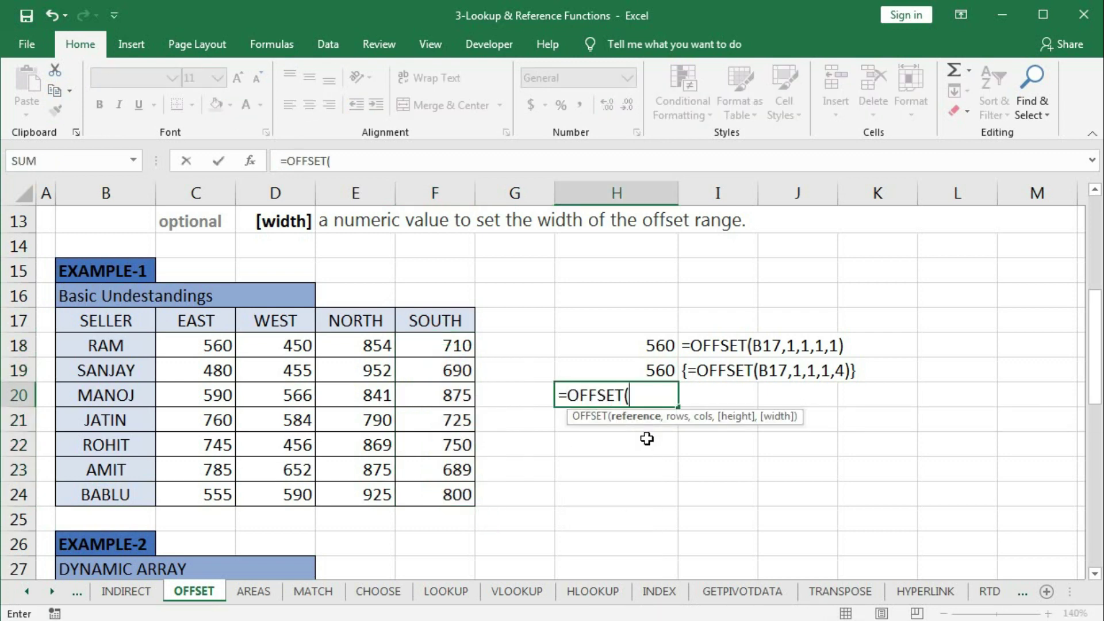
click(104, 496)
text(,)
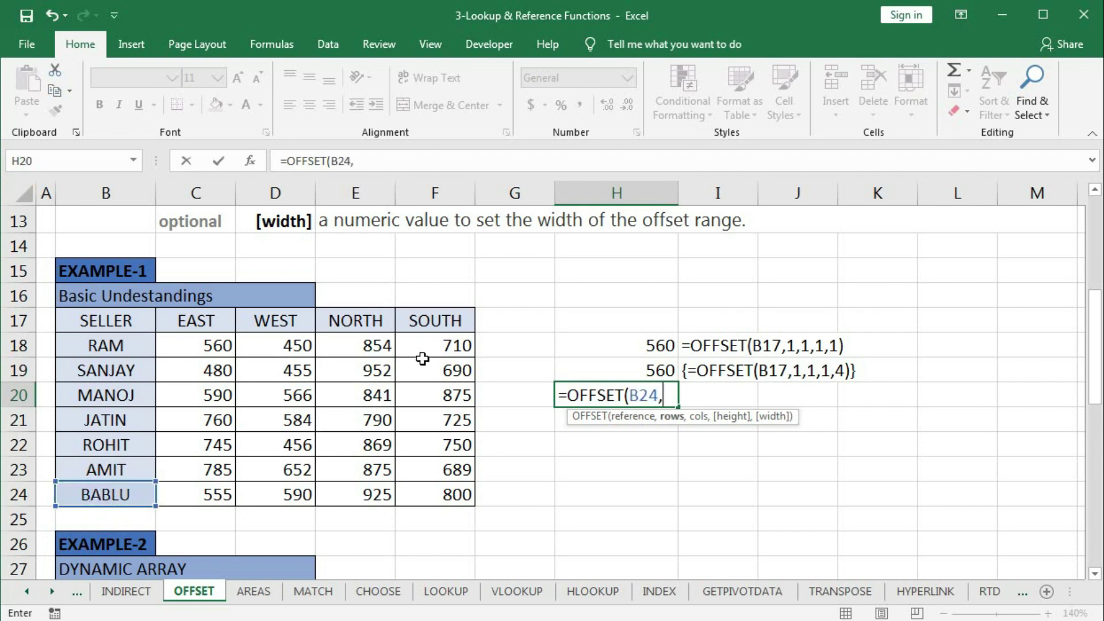
drag(427, 346, 451, 492)
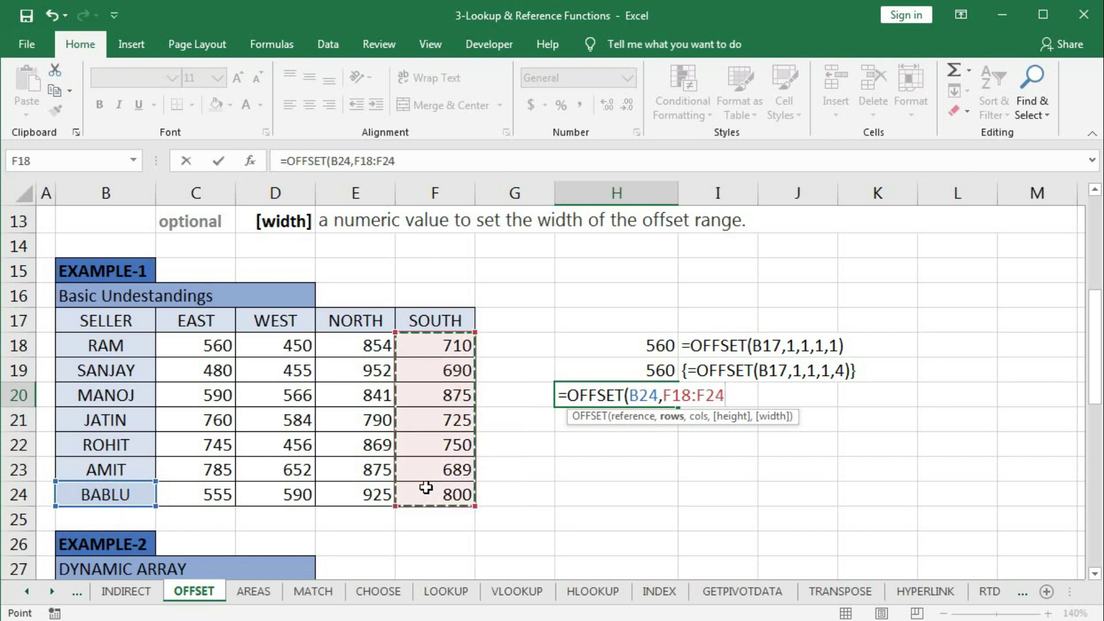
key(BackSpace)
key(BackSpace)
key(BackSpace)
key(BackSpace)
key(BackSpace)
key(BackSpace)
key(BackSpace)
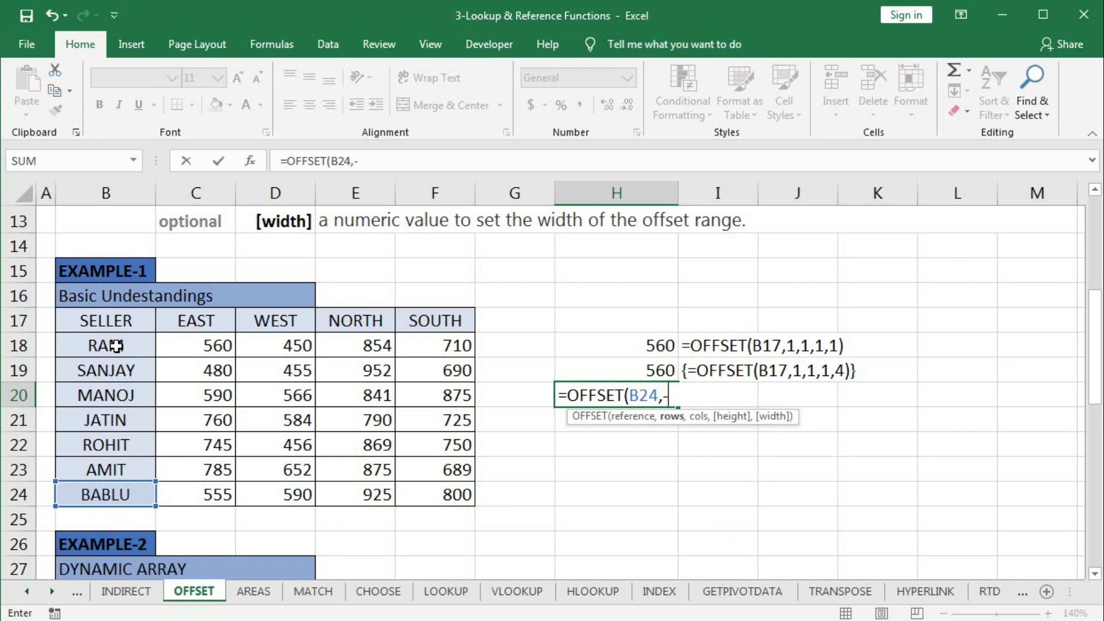
Complete H20 as the array formula =OFFSET(B24,-6,4,7,1), covering the seven SOUTH figures
text(6,)
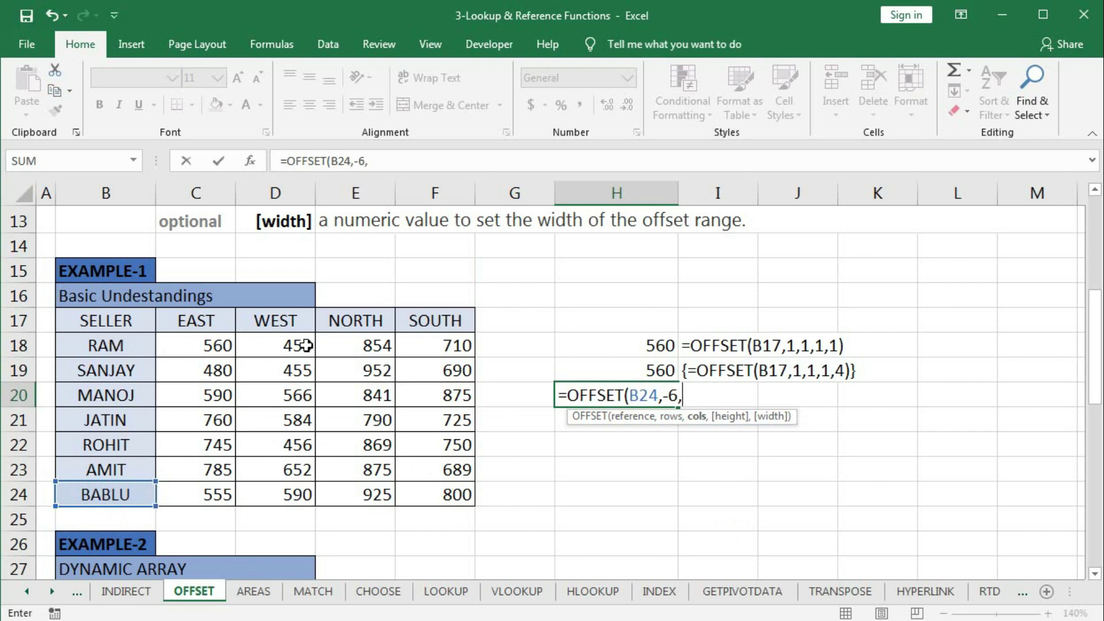
text(4,)
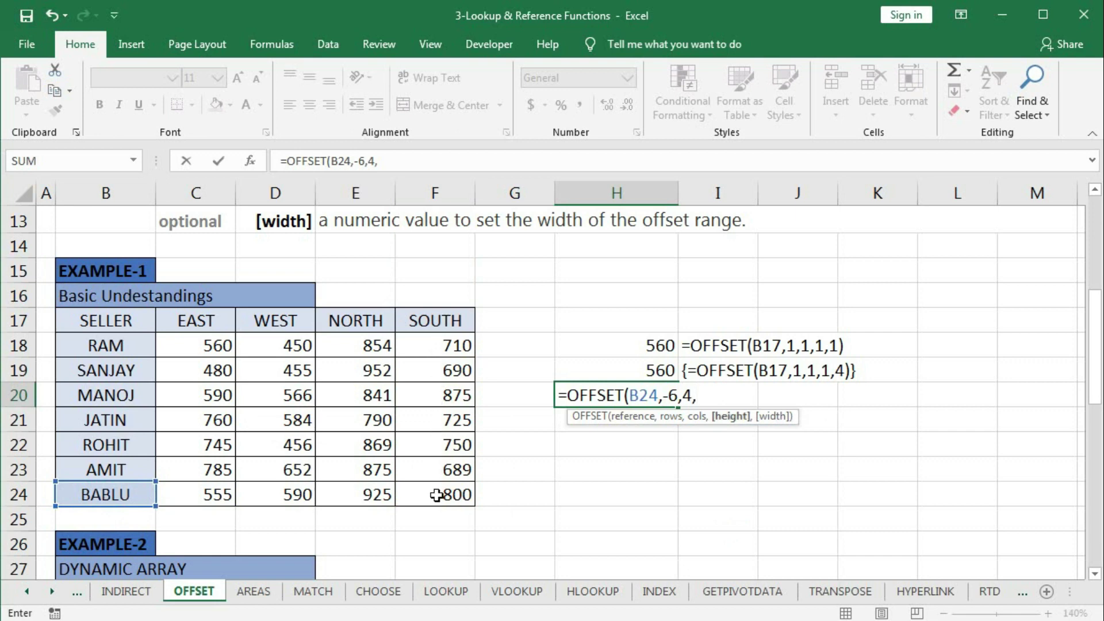
text(7,1)
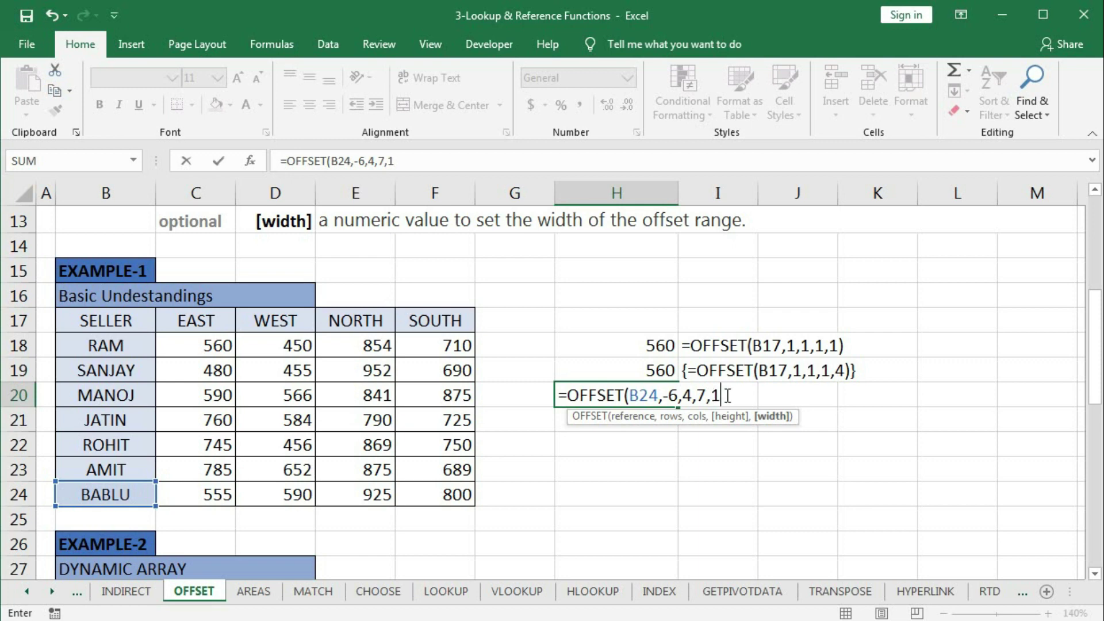
text())
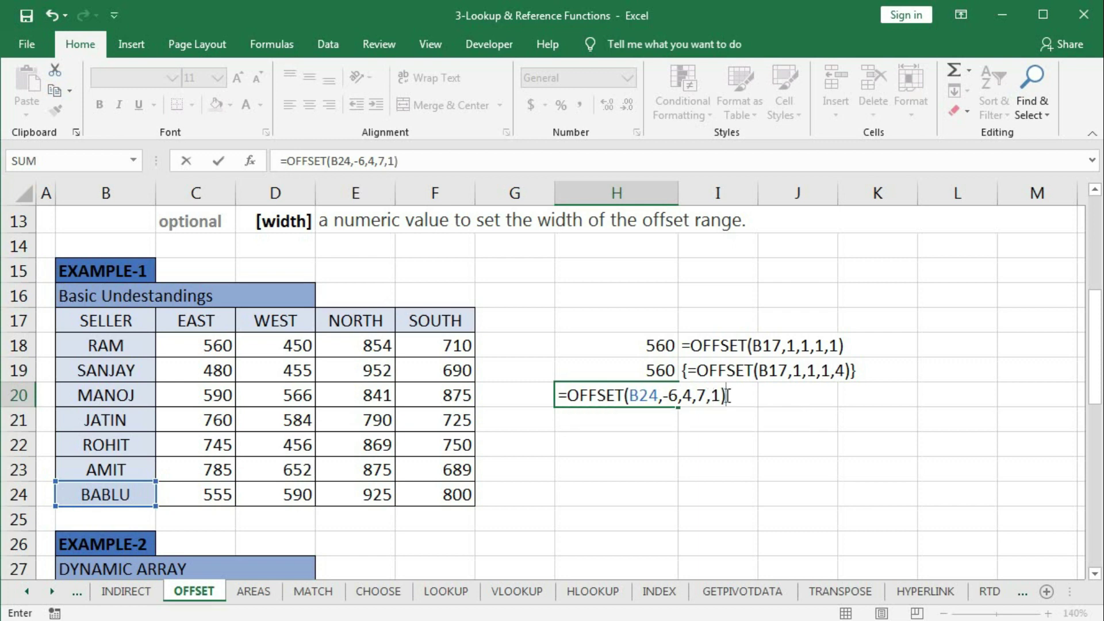
key(ctrl+shift+Return)
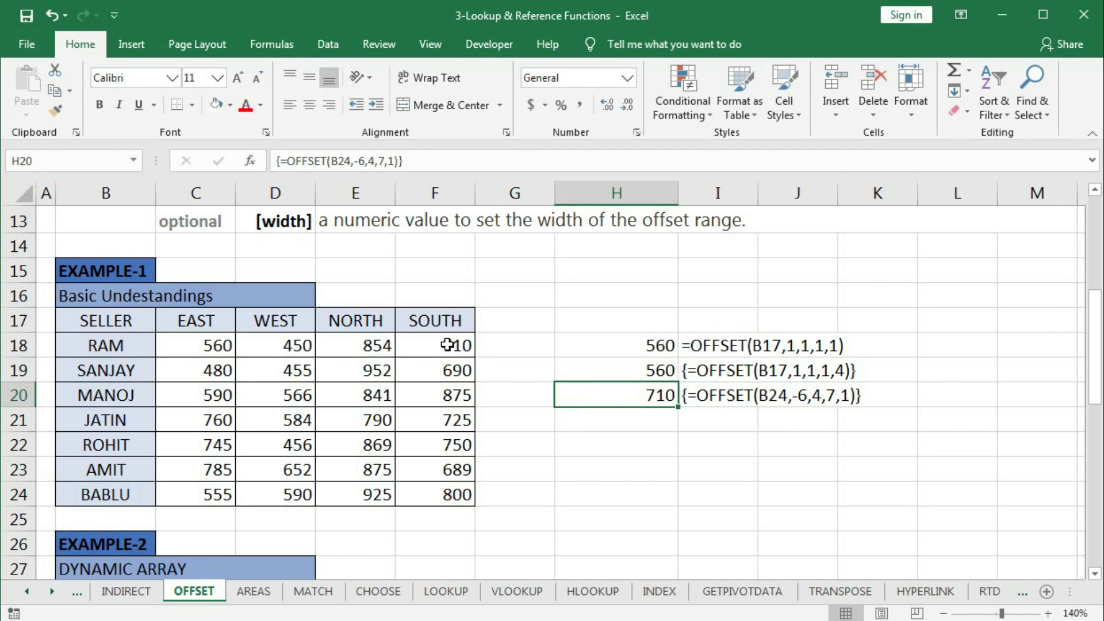
Evaluate the OFFSET expression inside H20 to preview its array values, restoring the original array formula
double_click(610, 395)
drag(567, 395, 801, 393)
key(F9)
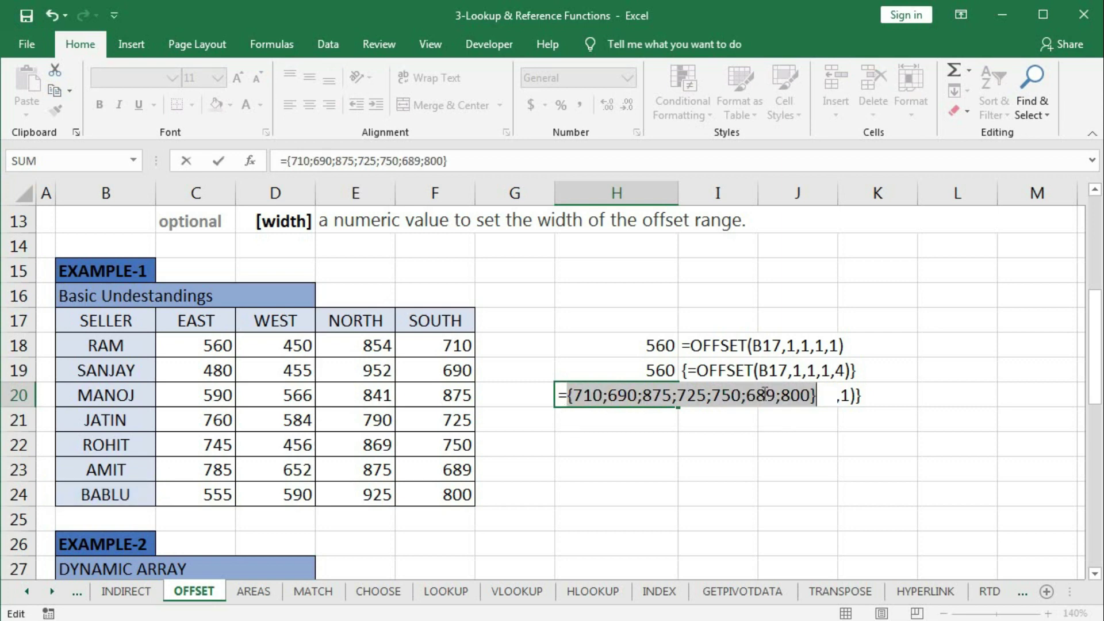
key(ctrl+z)
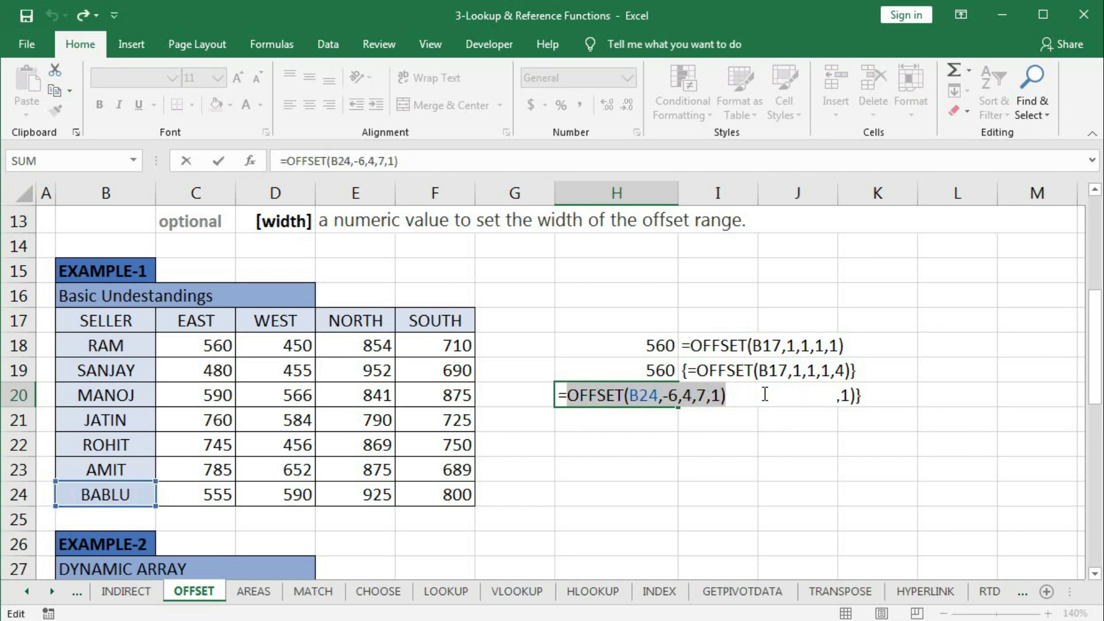
key(ctrl+shift+Return)
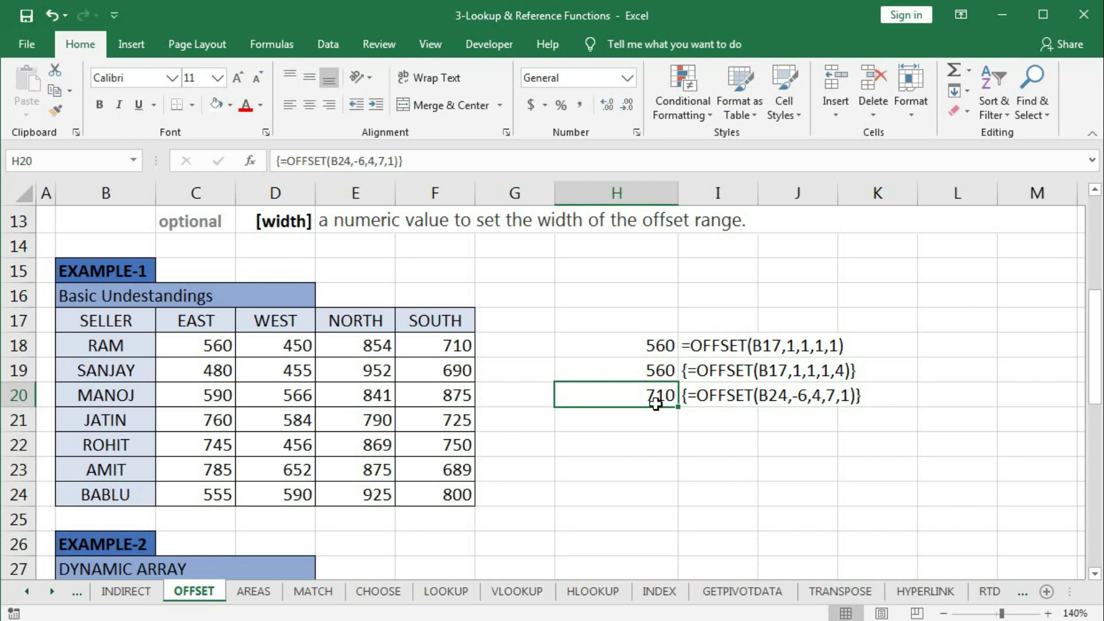
Enter the formula =SUM(OFFSET(B24,-6,4,7,1)) in cell H21 to total the SOUTH figures
click(636, 424)
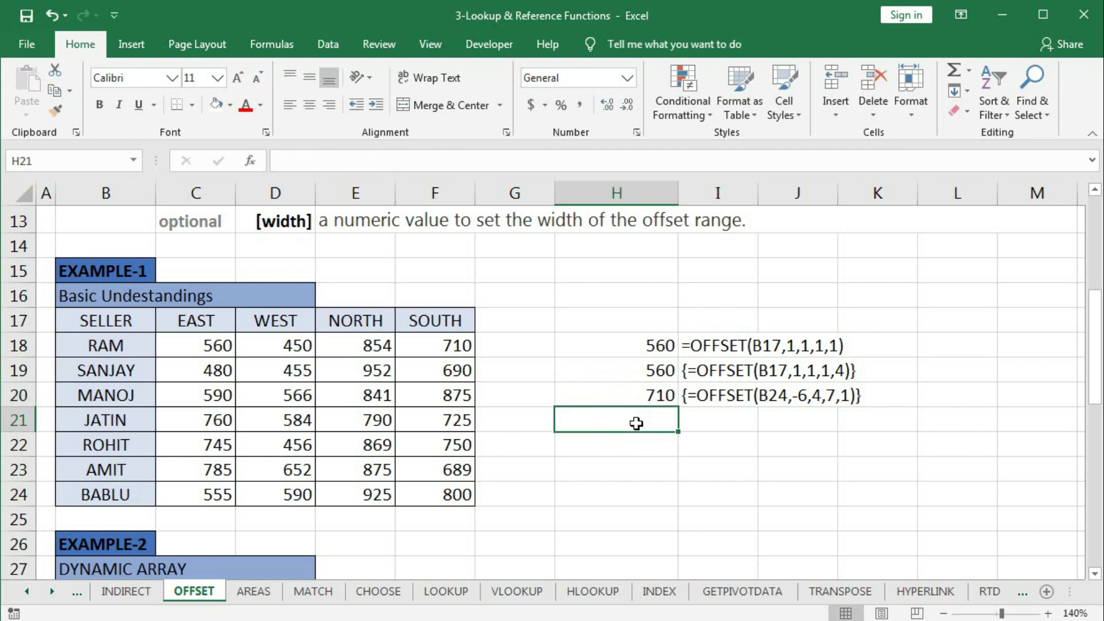
text(=SUM()
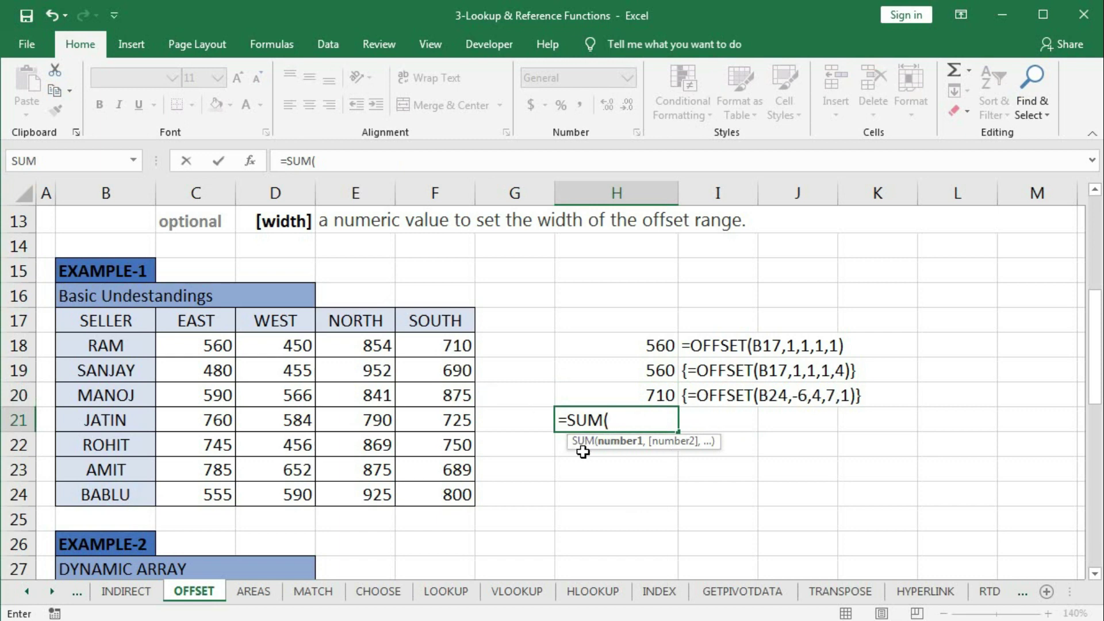
text(=)
text(of)
key(Tab)
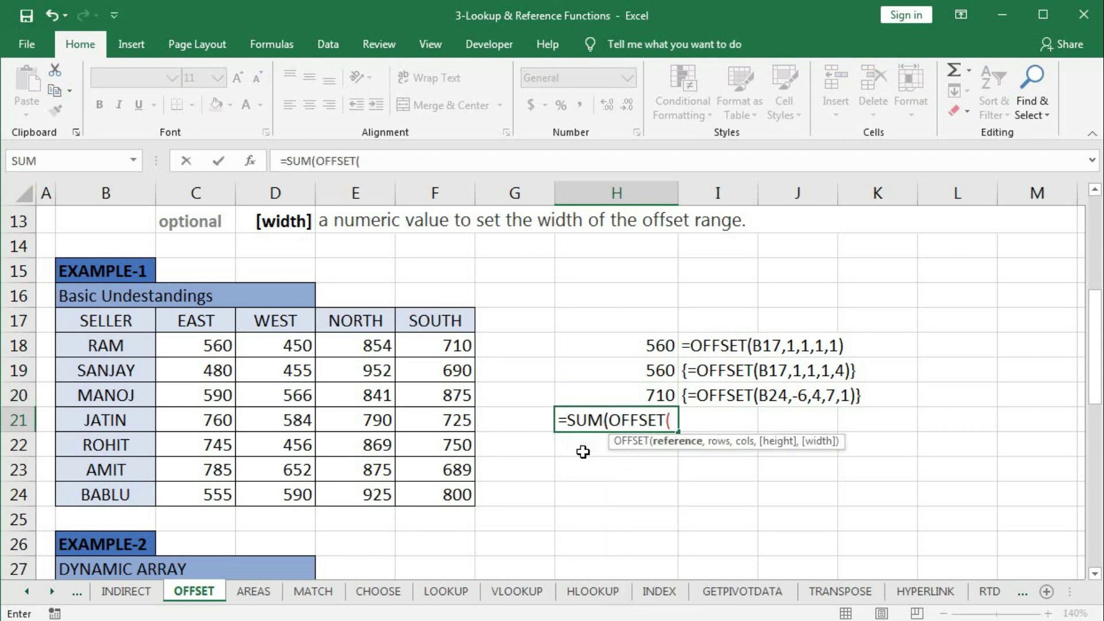
click(99, 493)
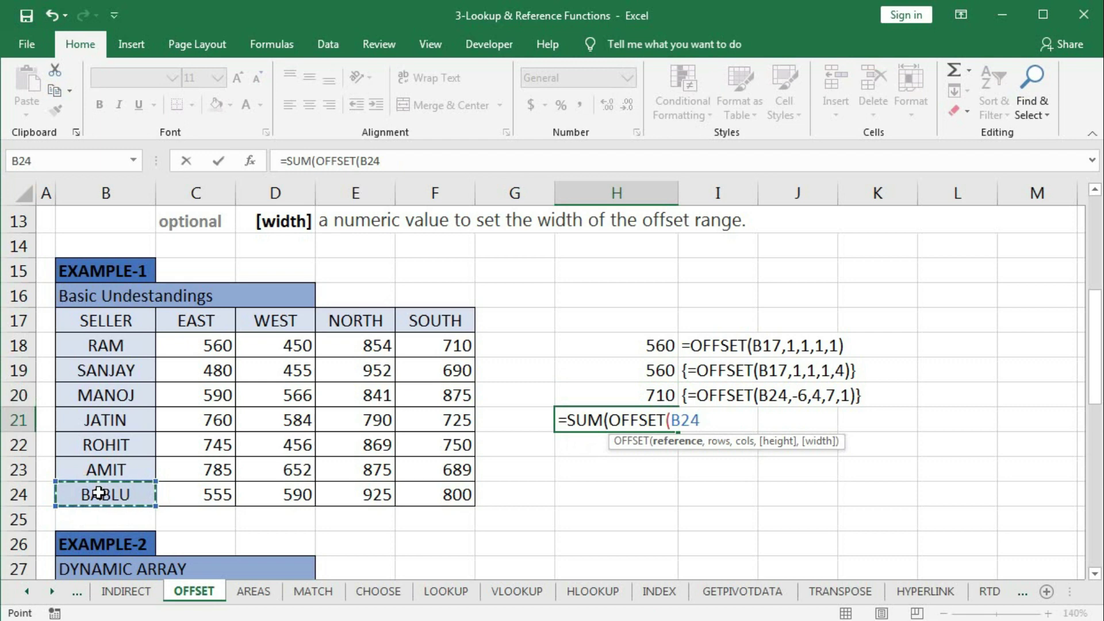
text(,)
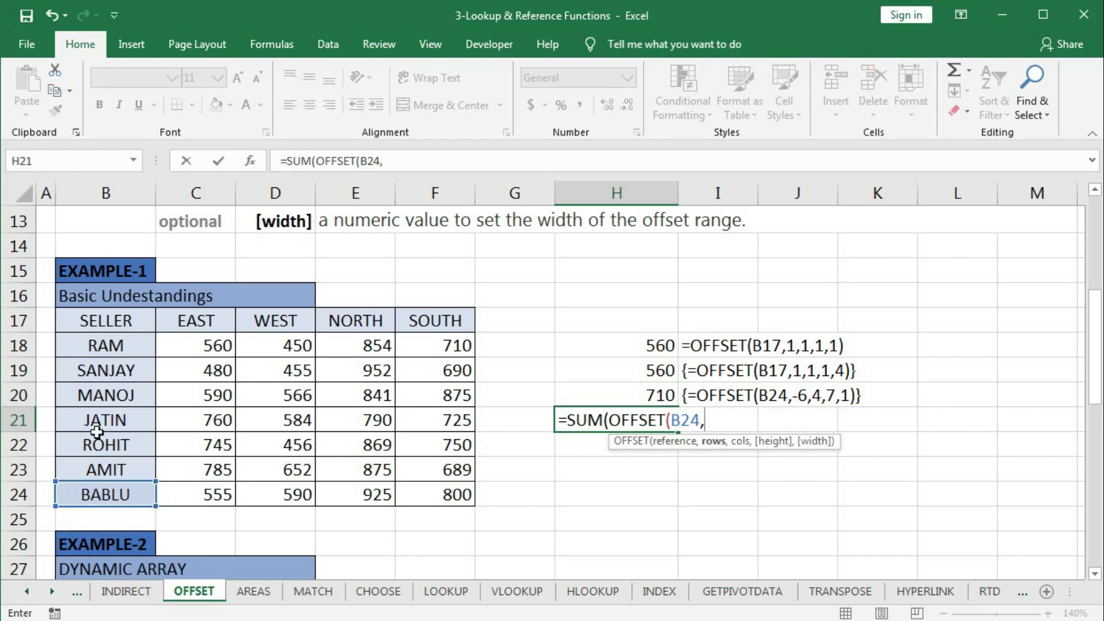
text(-6,)
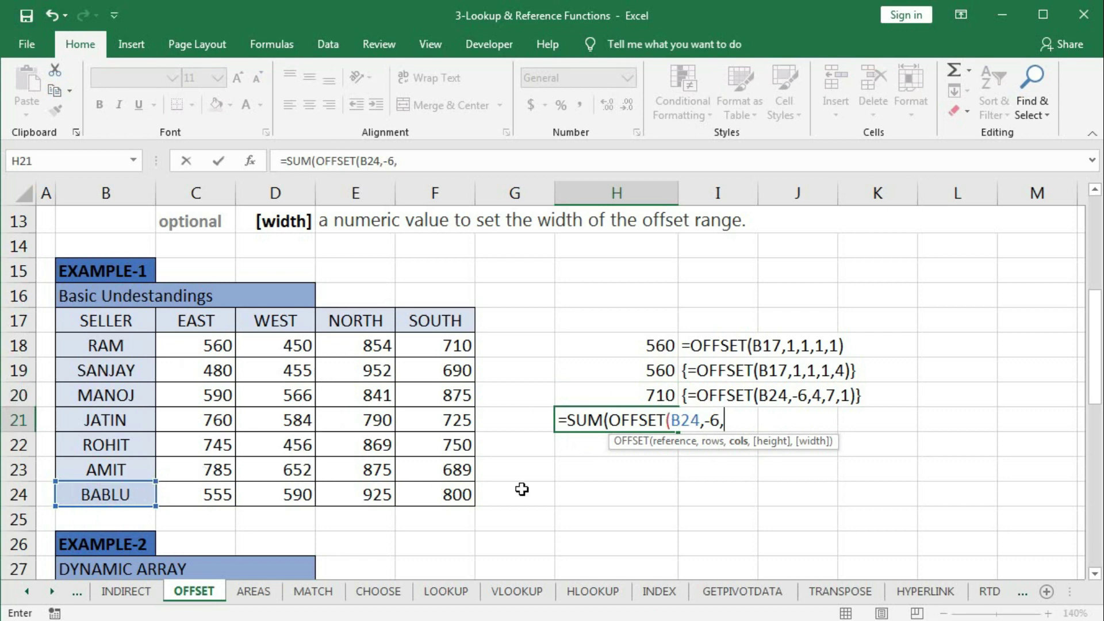
text(4,)
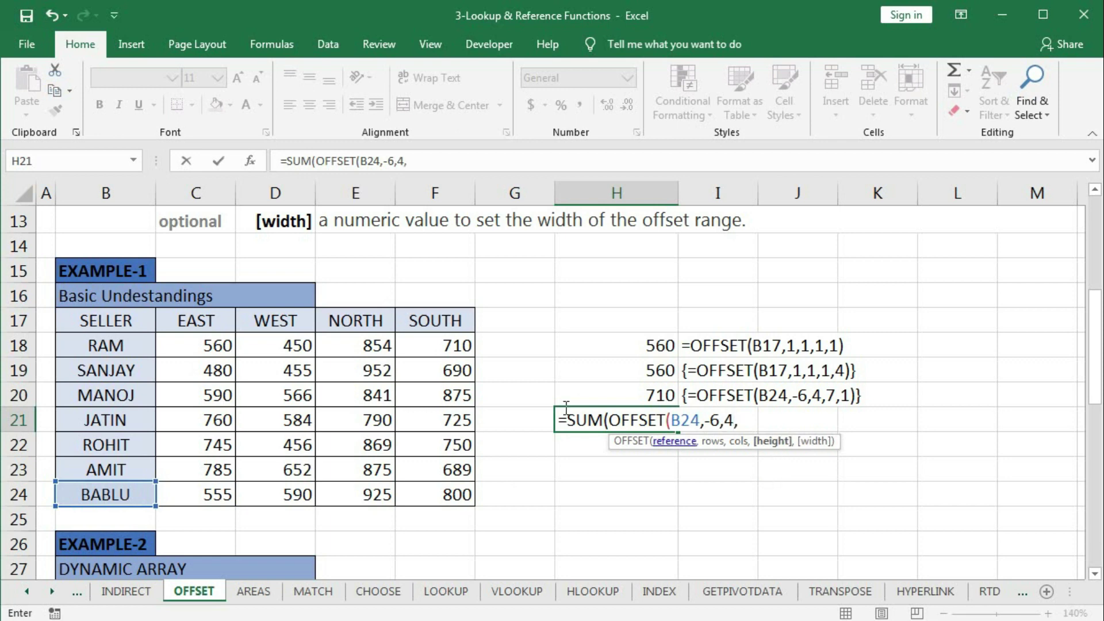
text(7,)
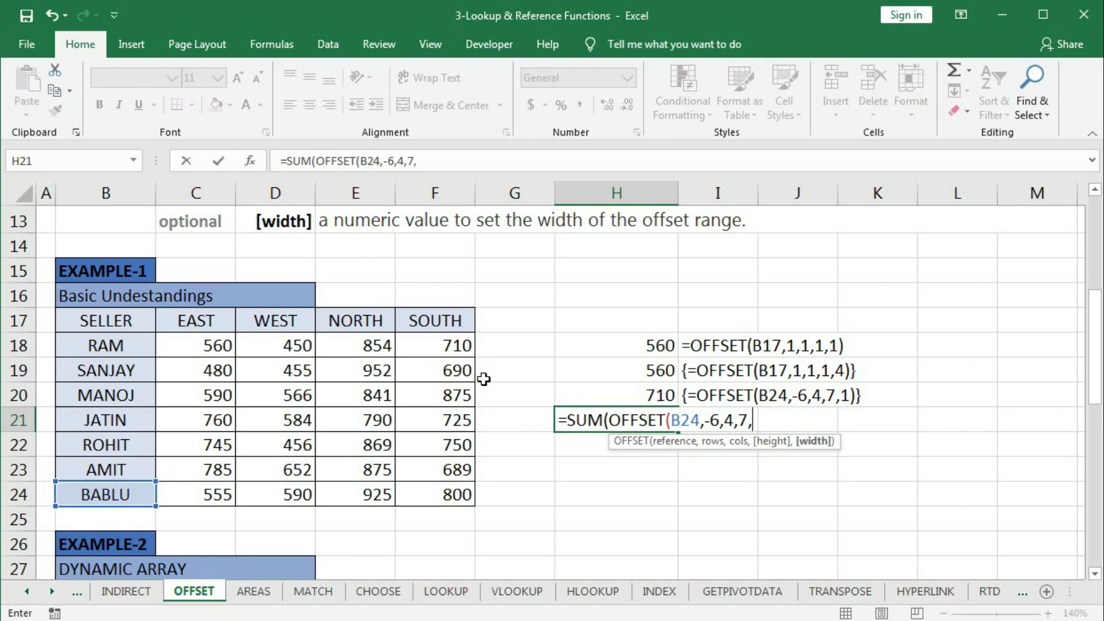
text(1))
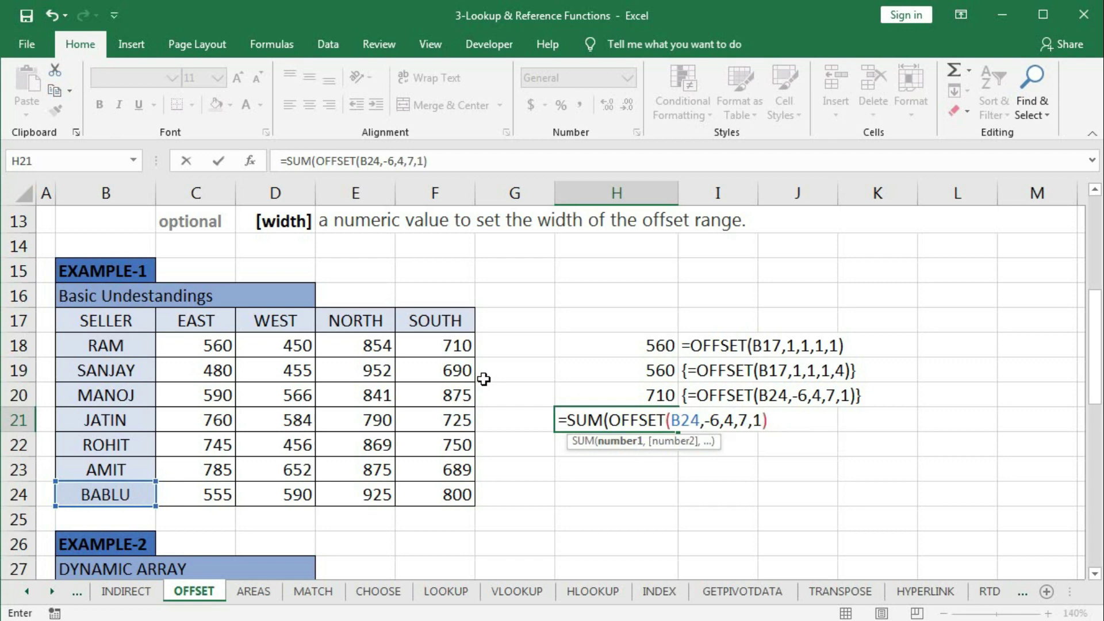
text())
key(Return)
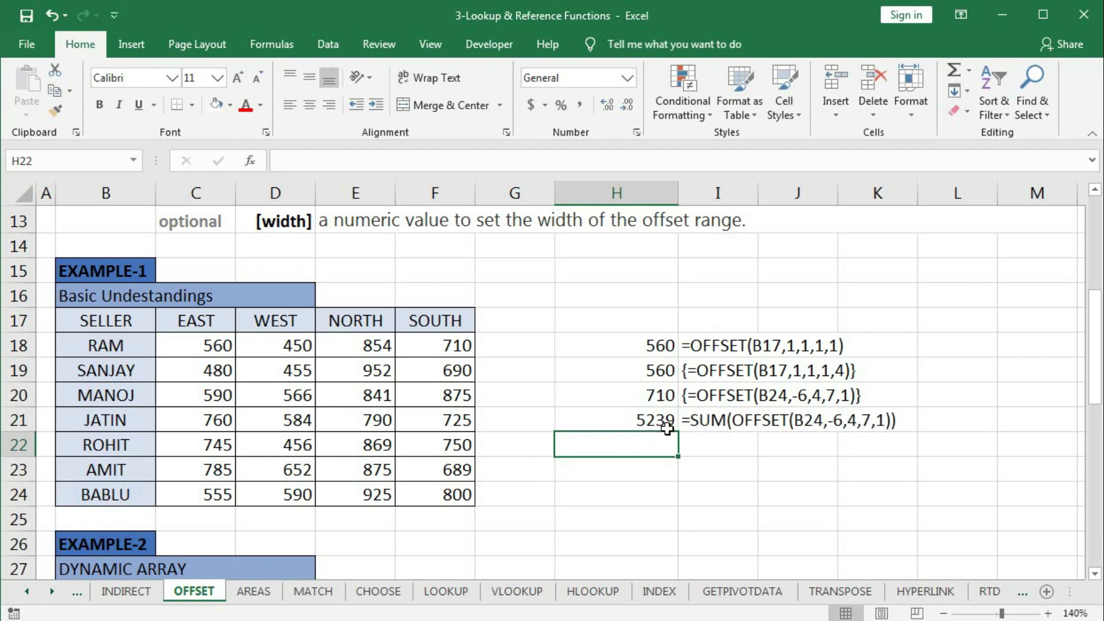
Check the total of the SOUTH figures in F18:F24 against the SUM formula in H21
drag(458, 345, 458, 491)
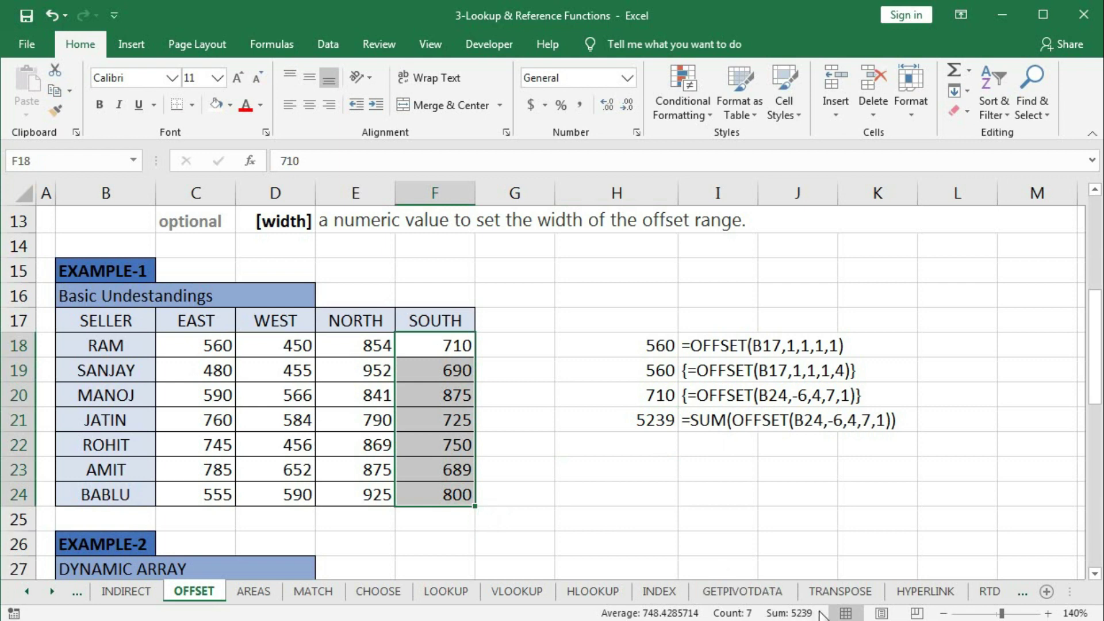
click(655, 430)
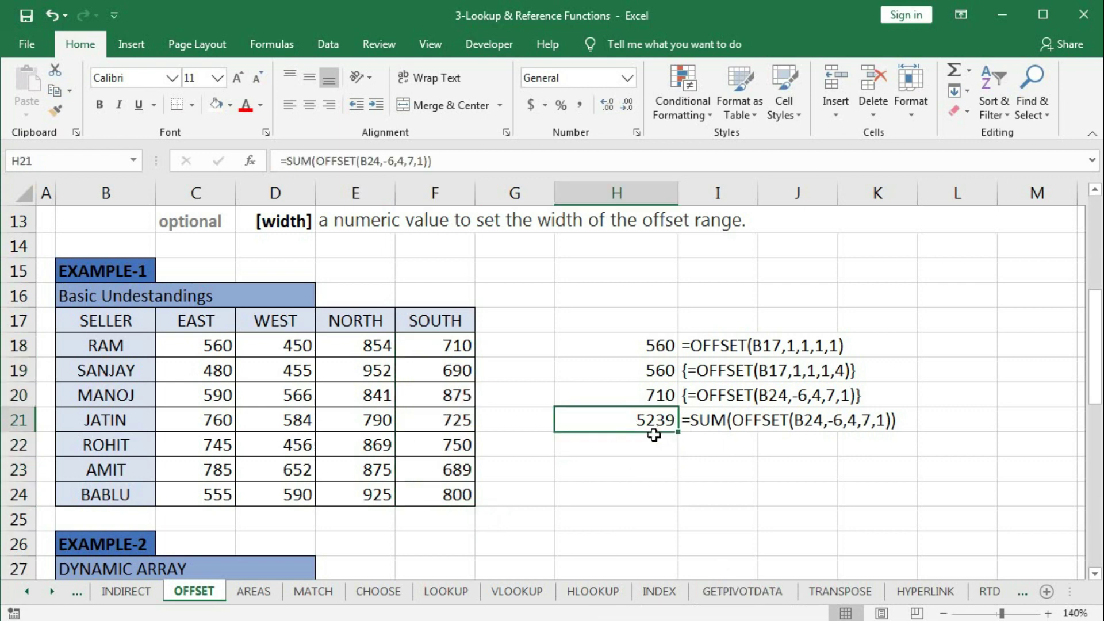
click(451, 494)
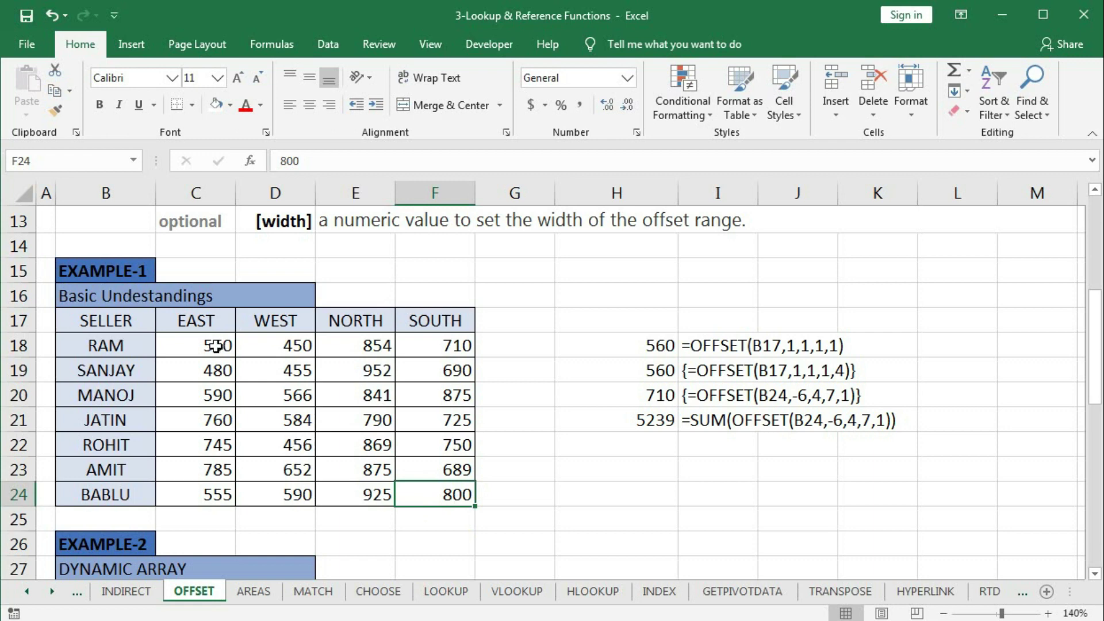
click(646, 444)
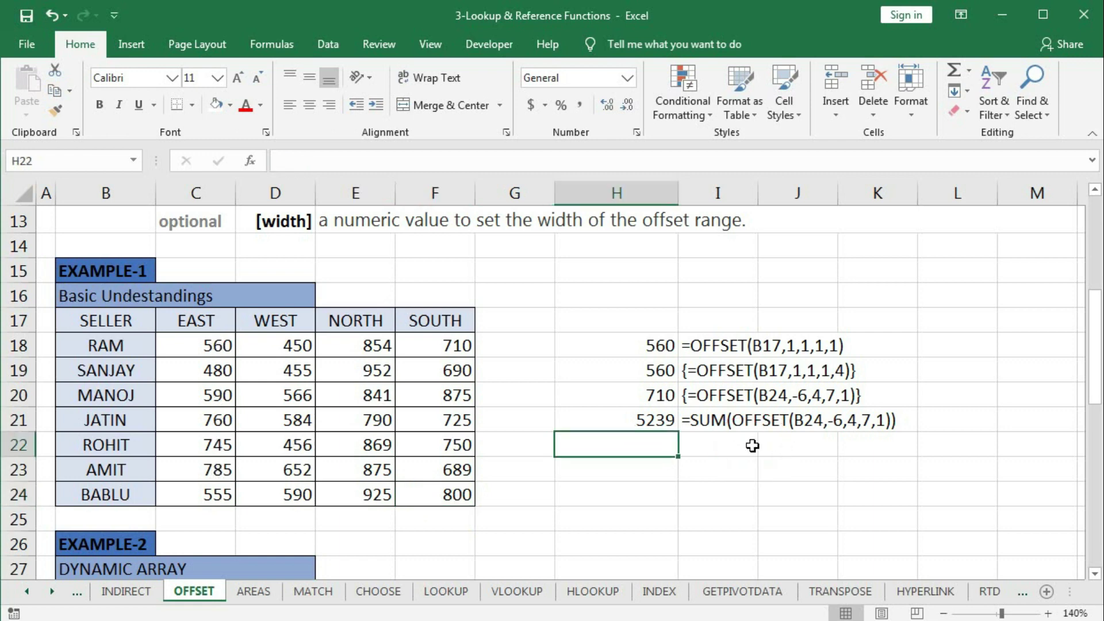
Enter =OFFSET(F24,-6,-3,7,1) as an array formula in cell H22, covering the seven EAST figures
text(=)
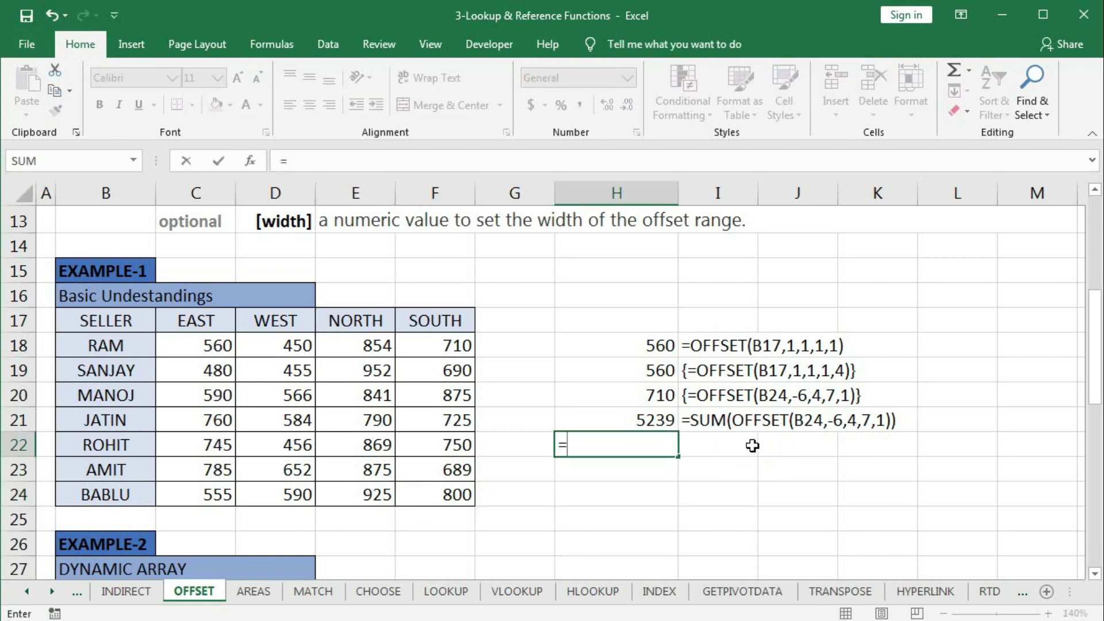
text(offset)
key(Tab)
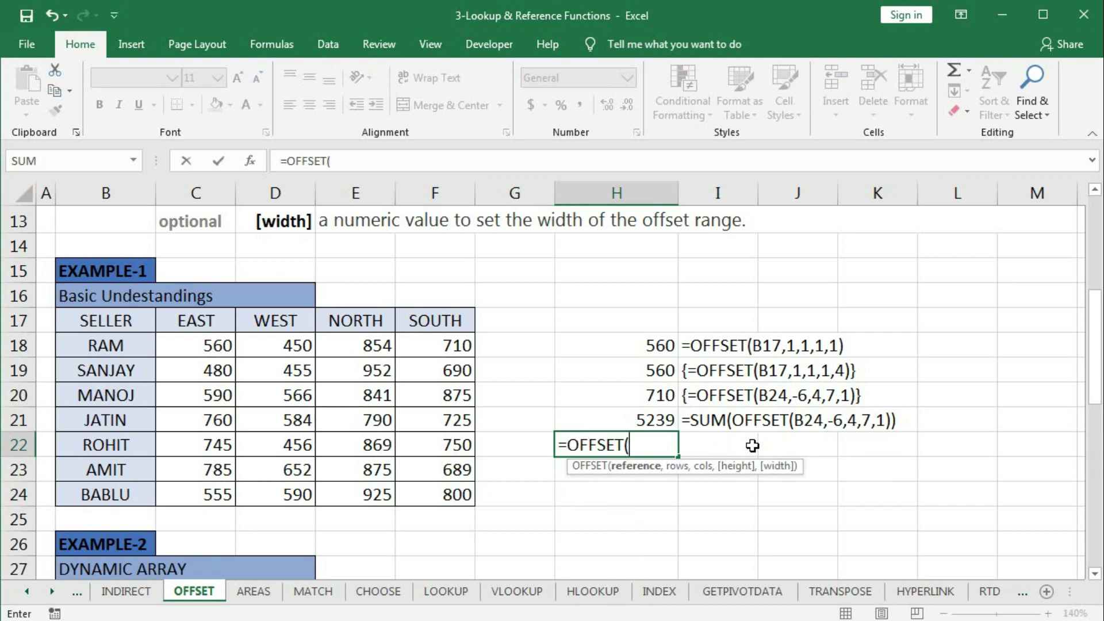
click(442, 496)
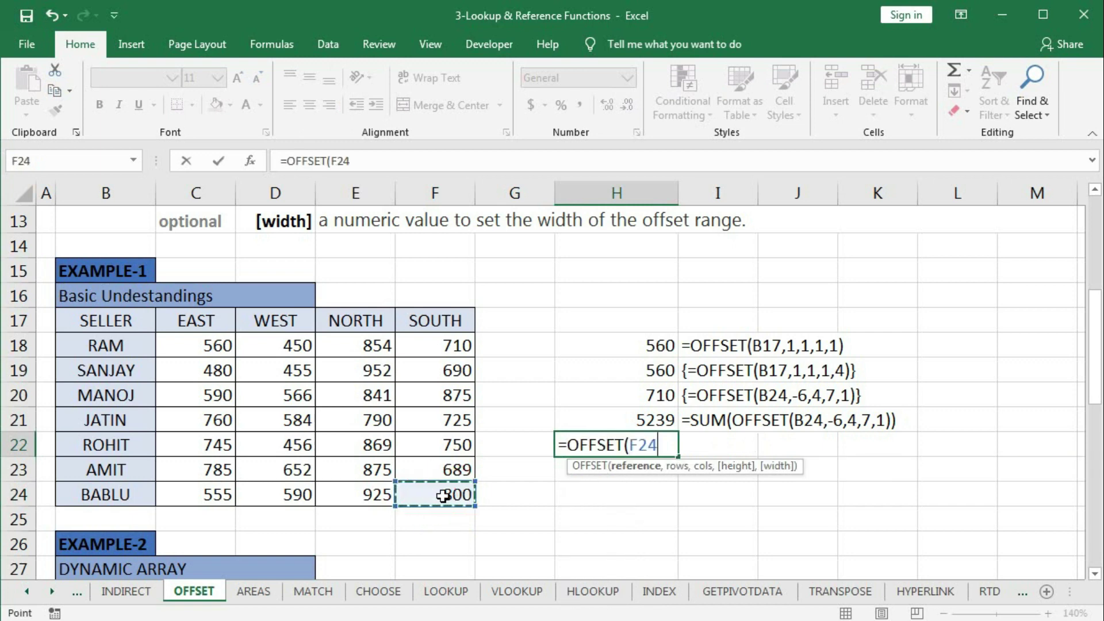
text(,)
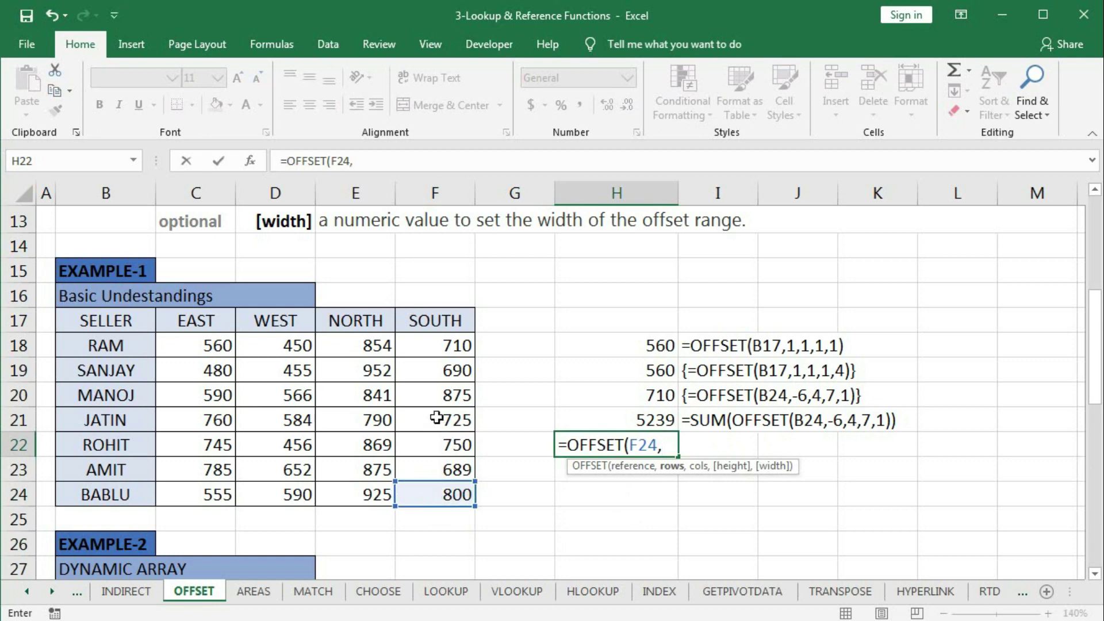
text(-6,)
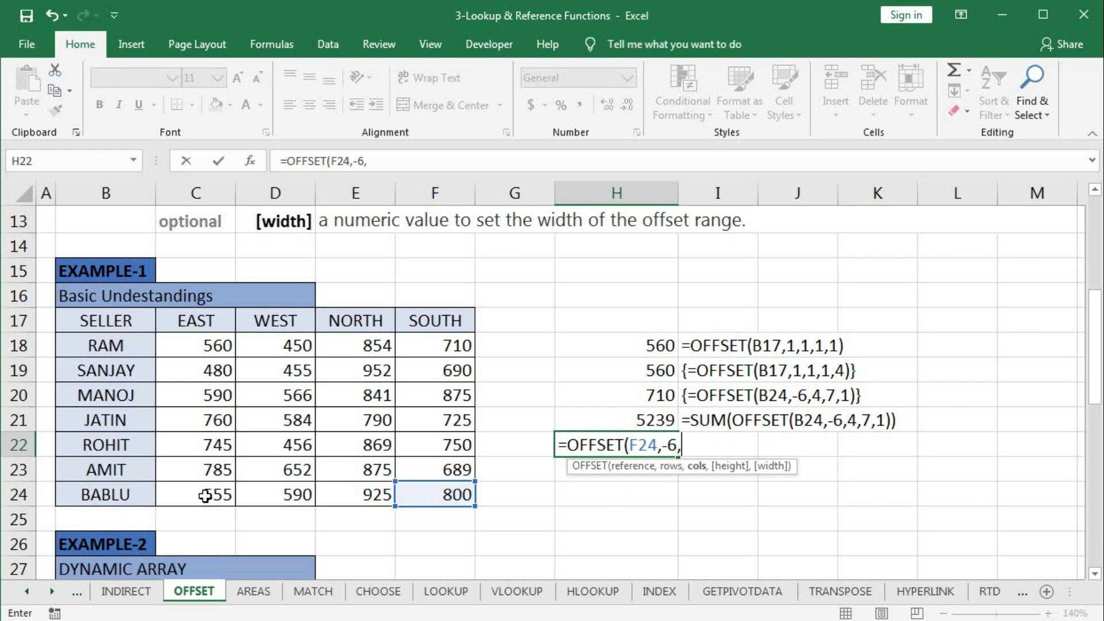
text(3)
key(BackSpace)
text(-3,)
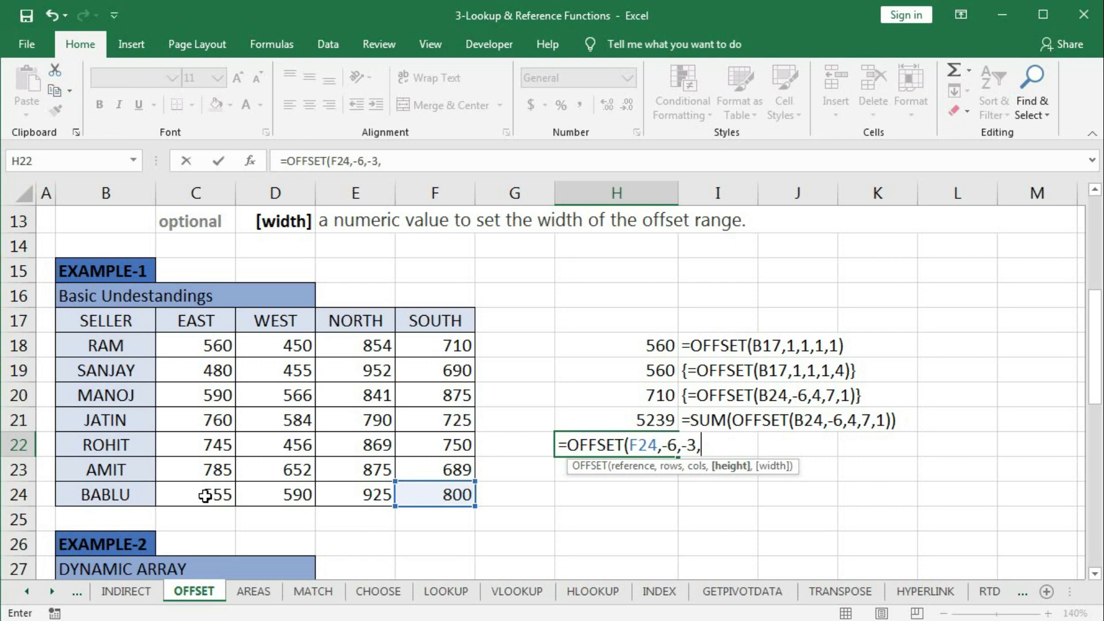
text(7,1)
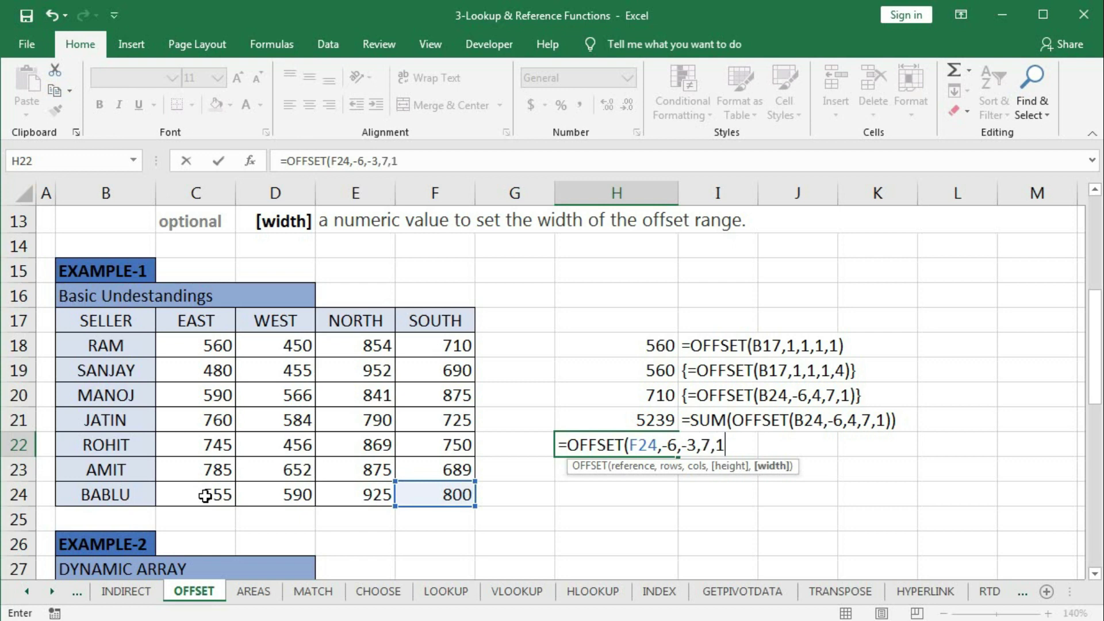
text())
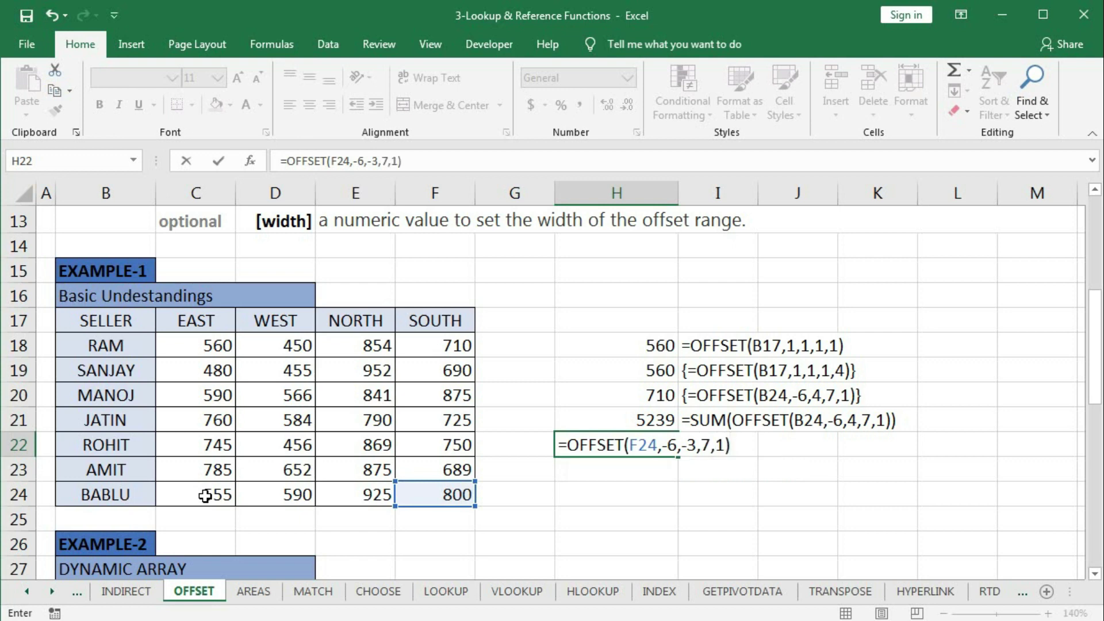
key(ctrl+shift+Return)
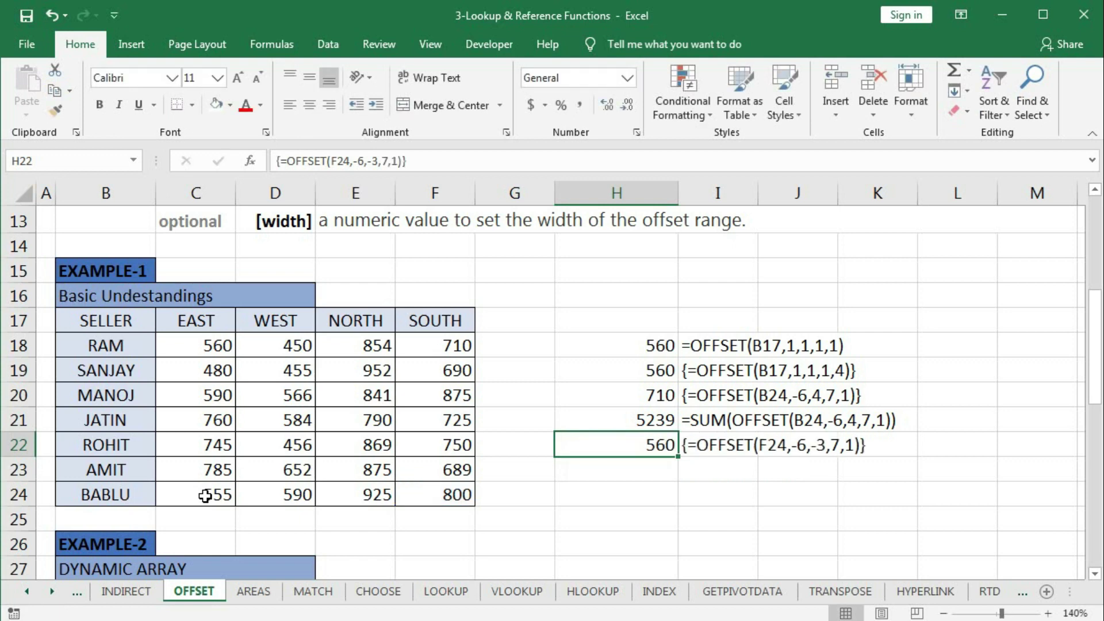
Wrap the OFFSET formula in H22 in AVERAGE, giving the regular formula =AVERAGE(OFFSET(F24,-6,-3,7,1))
double_click(653, 446)
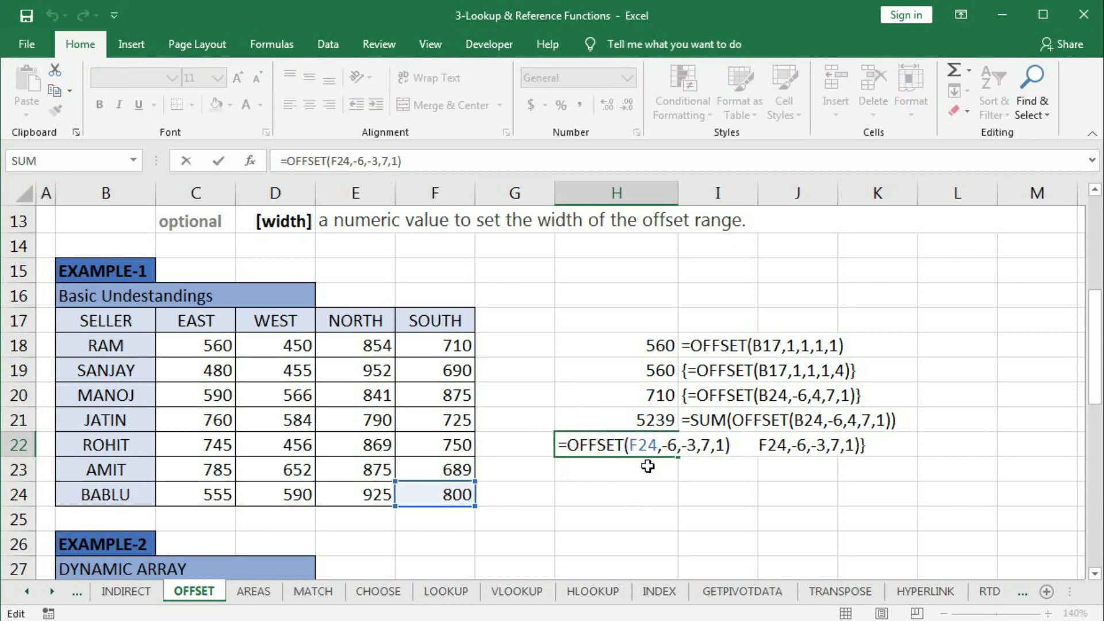
key(Home)
key(Right)
text(ave)
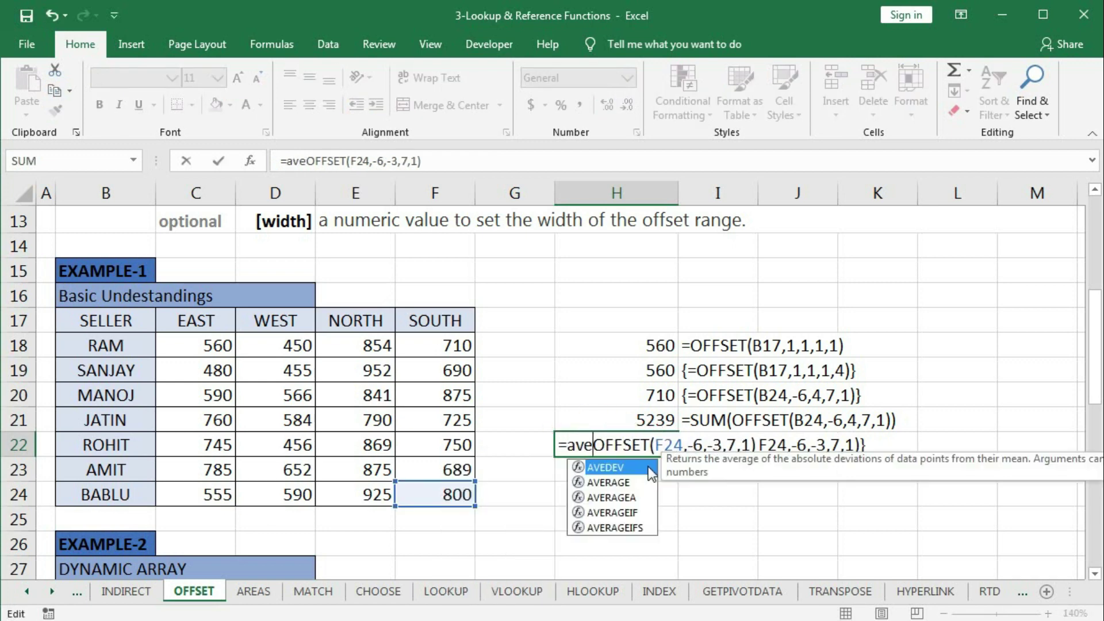
key(Down)
key(Tab)
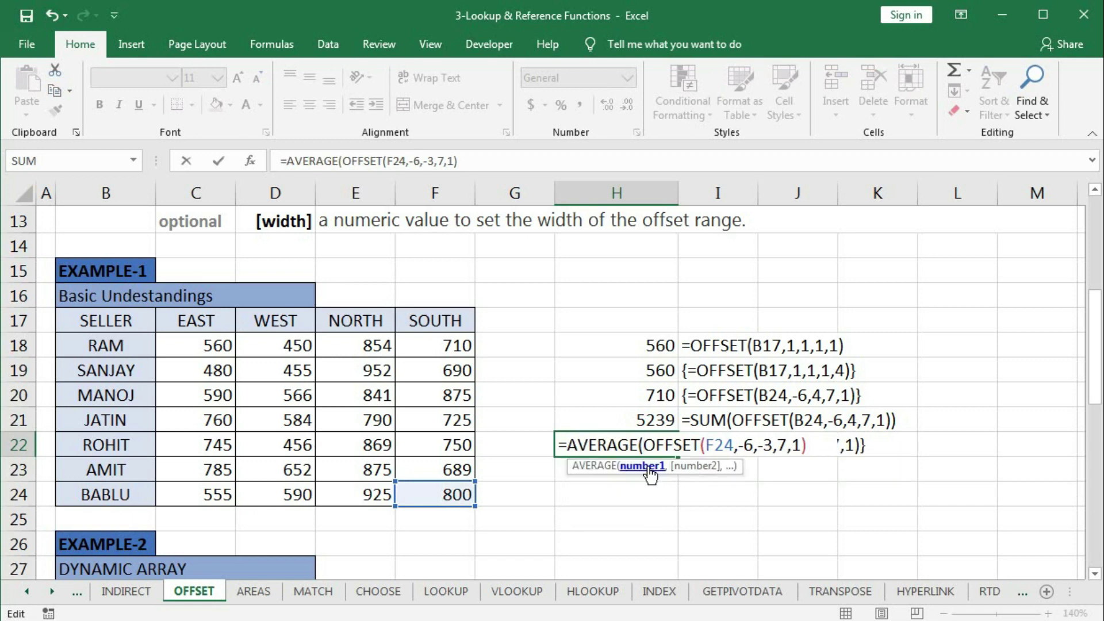
click(811, 445)
text())
key(Return)
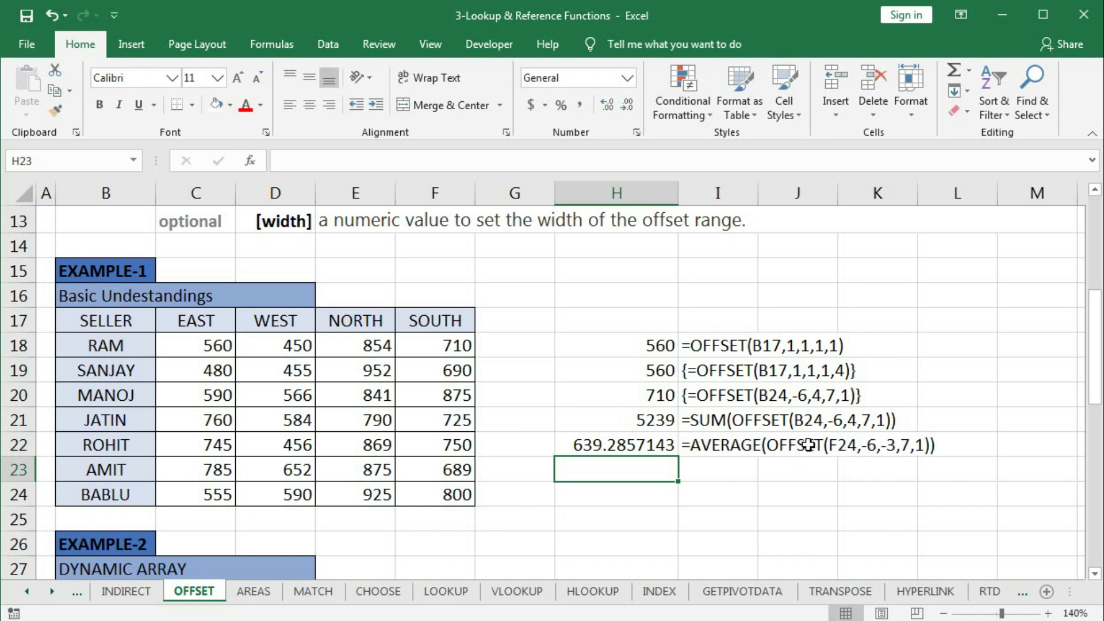
Check the average of the EAST figures in C18:C24 against the AVERAGE formula in H22
click(616, 446)
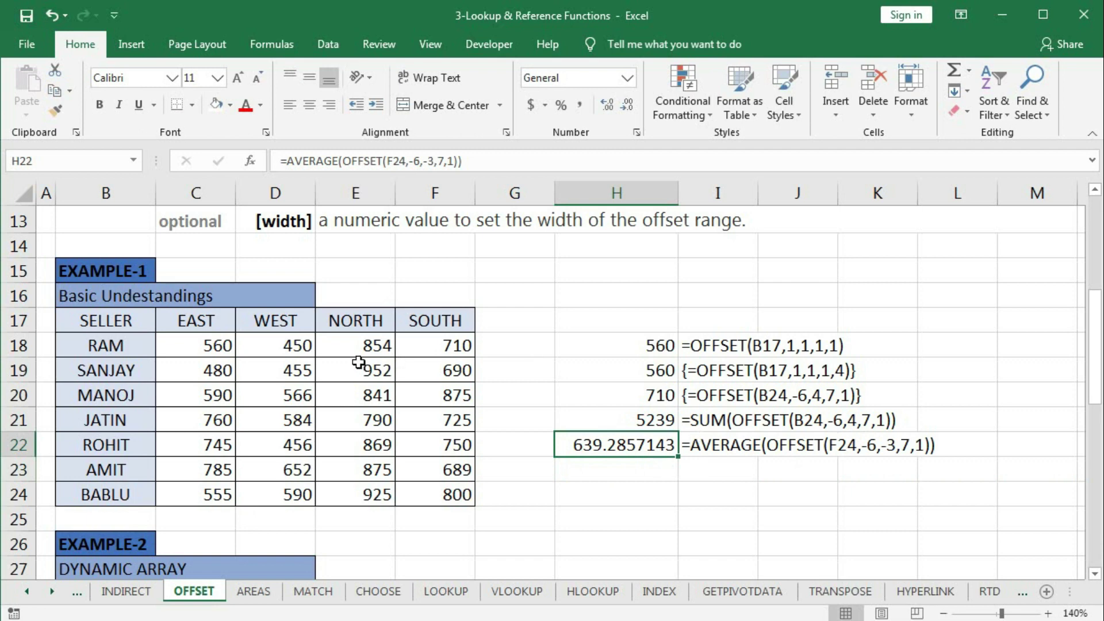
drag(215, 348, 217, 496)
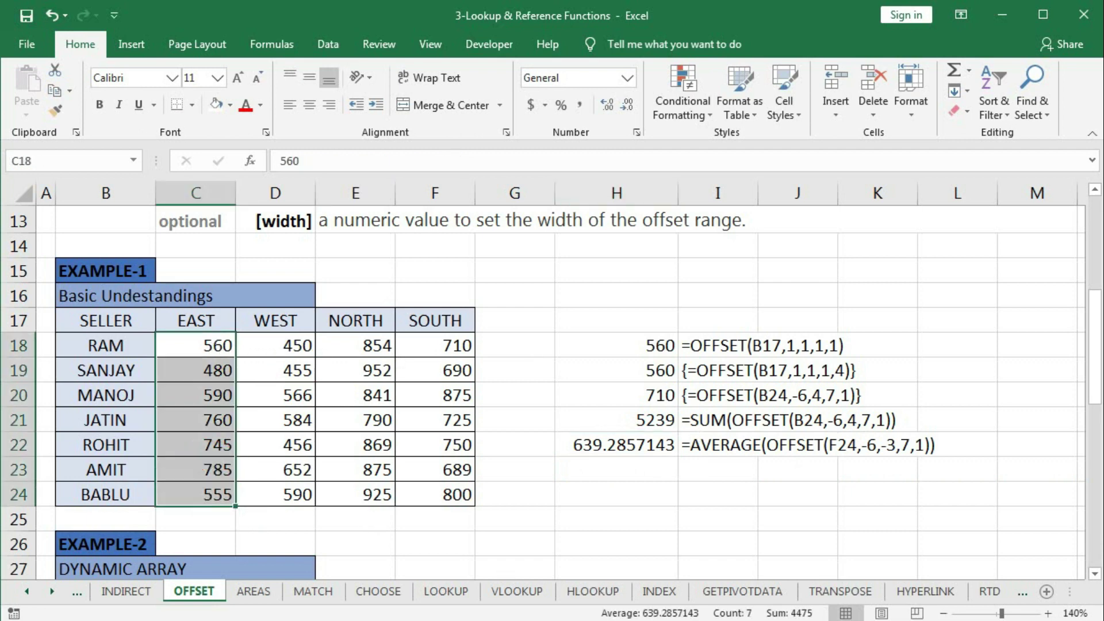
click(621, 450)
Enter the formula =OFFSET(B17,2,-2) in cell H23 to point two columns before the SELLER column
click(612, 470)
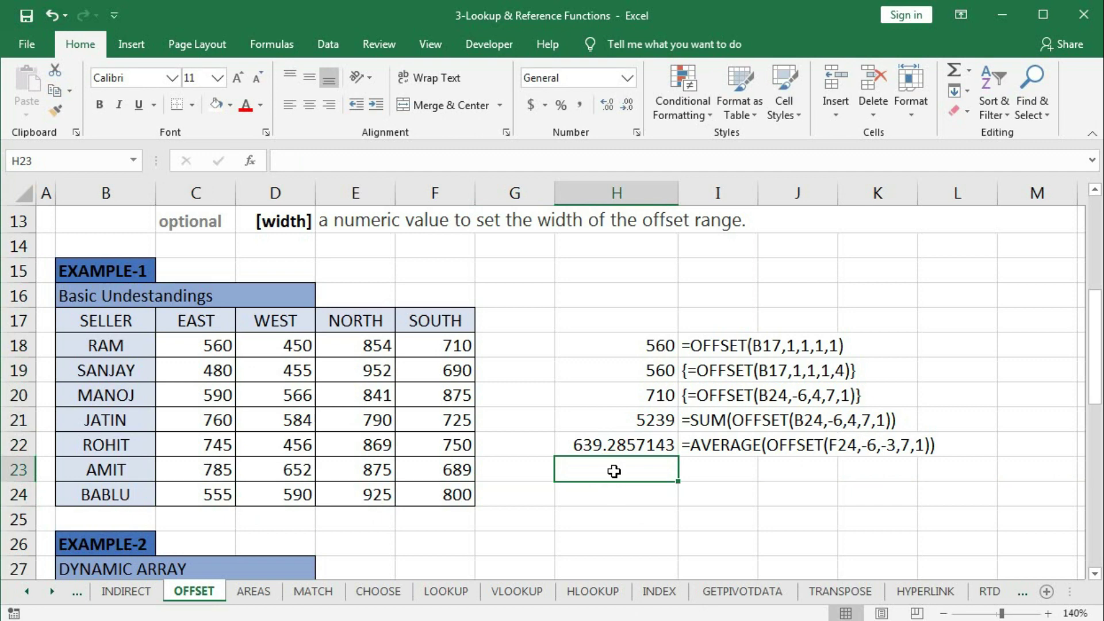
text(=)
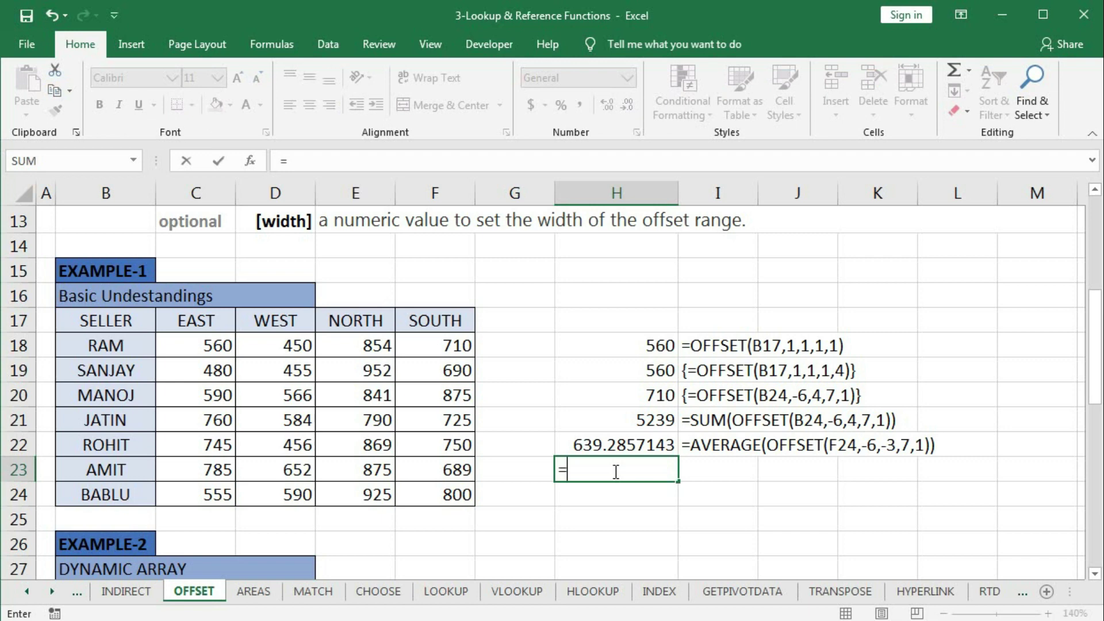
text(offse)
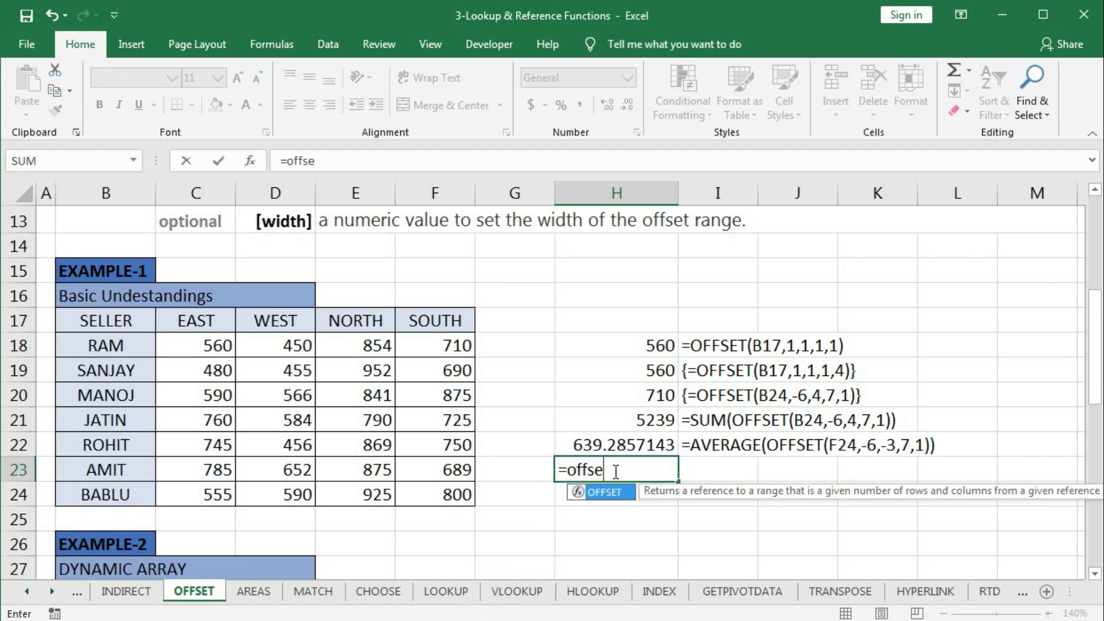
key(Tab)
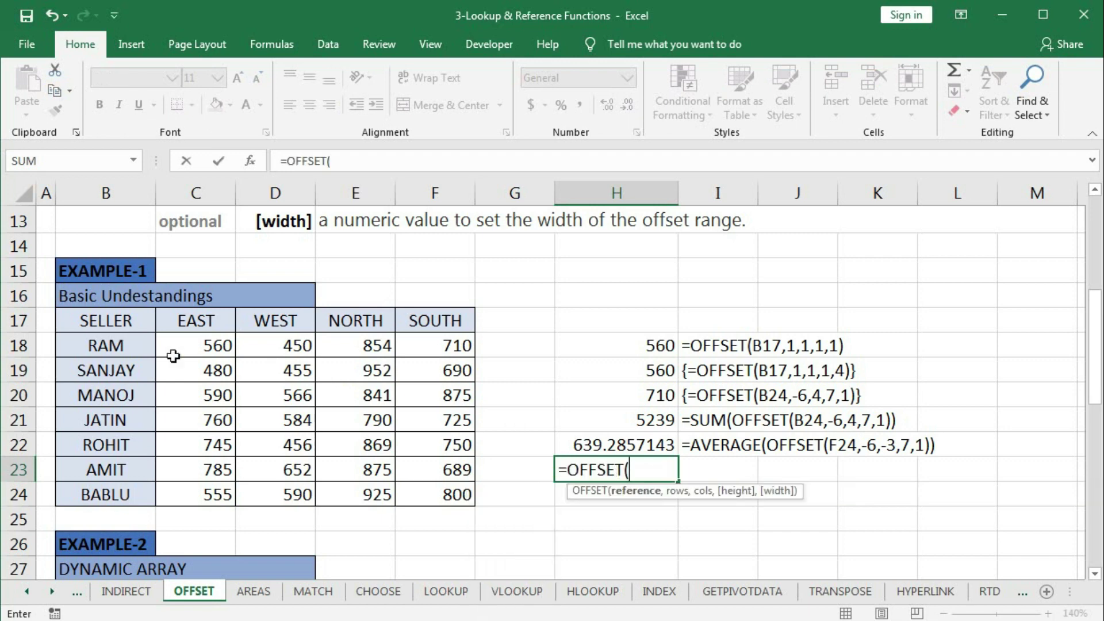
click(110, 320)
text(,)
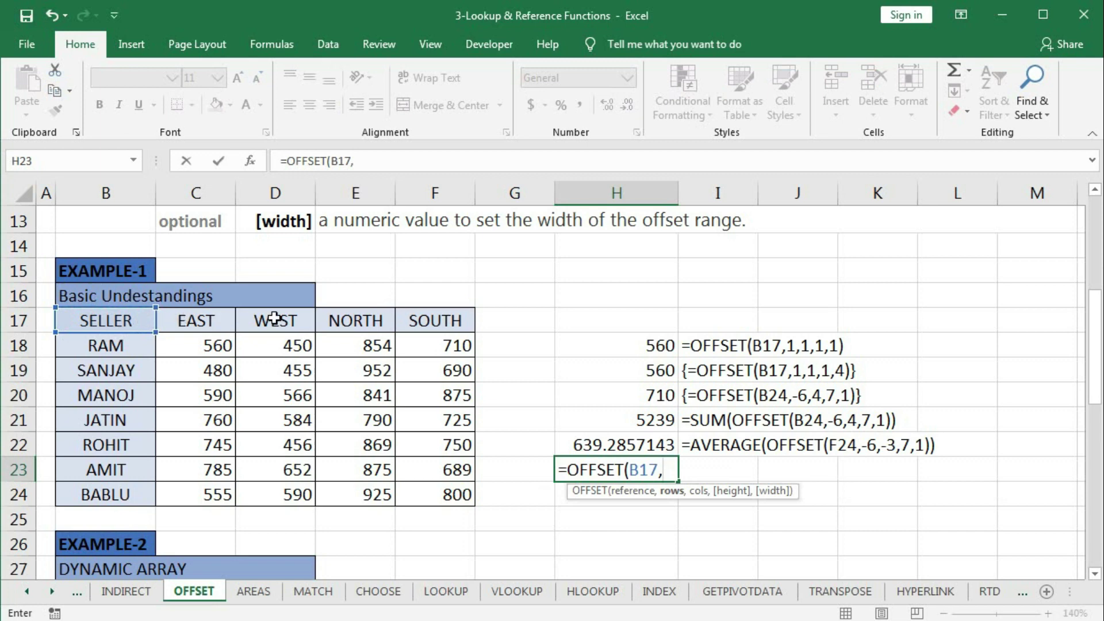
text(-)
text(2)
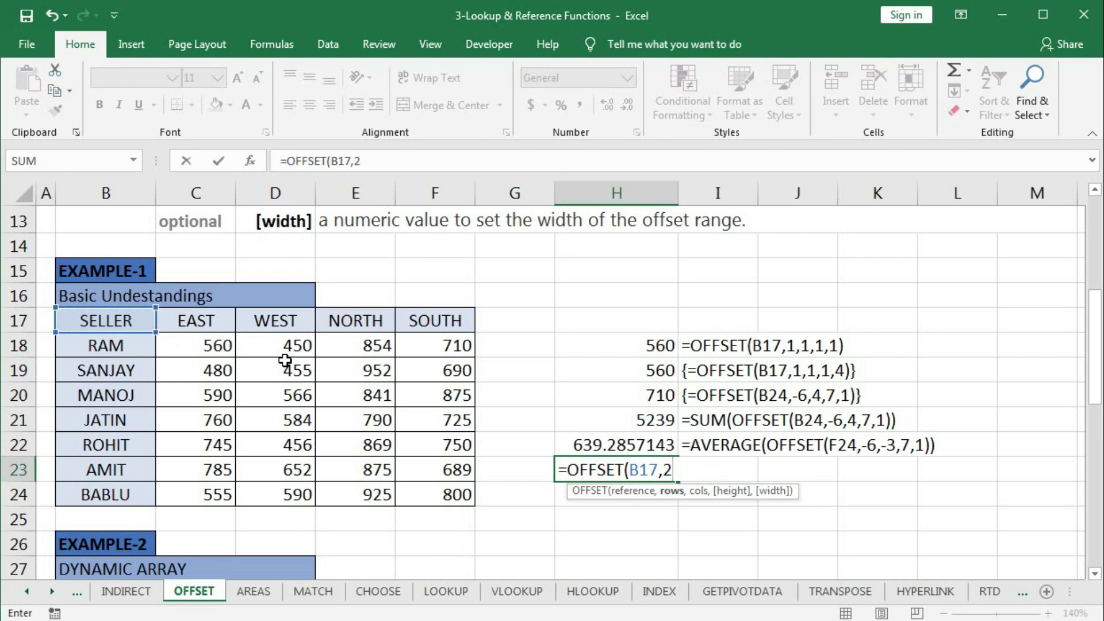
text(,)
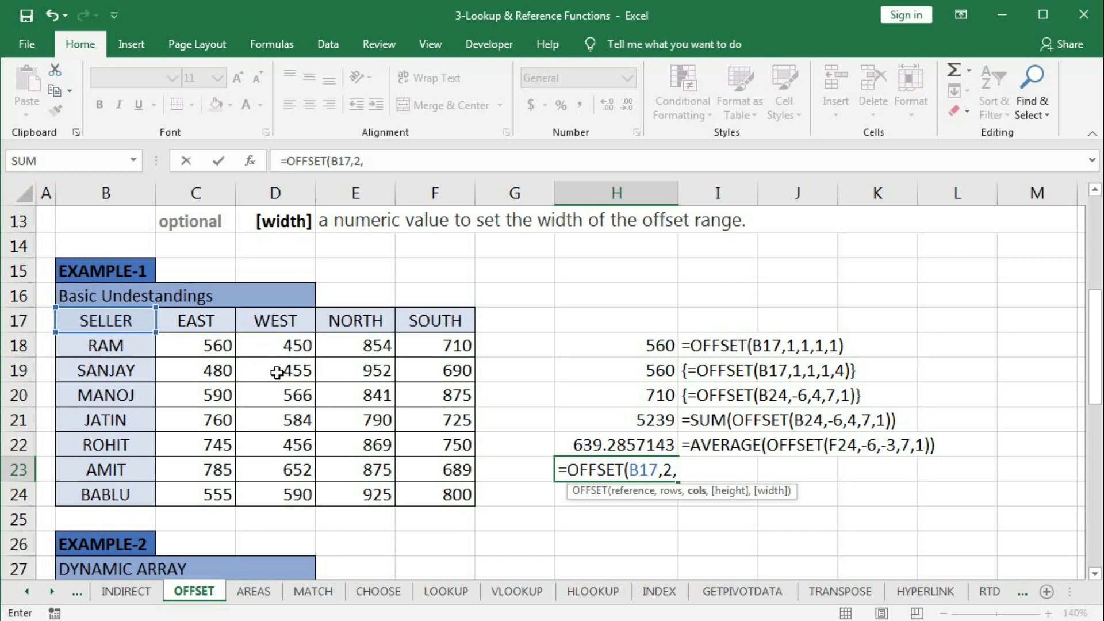
text(-2)
text())
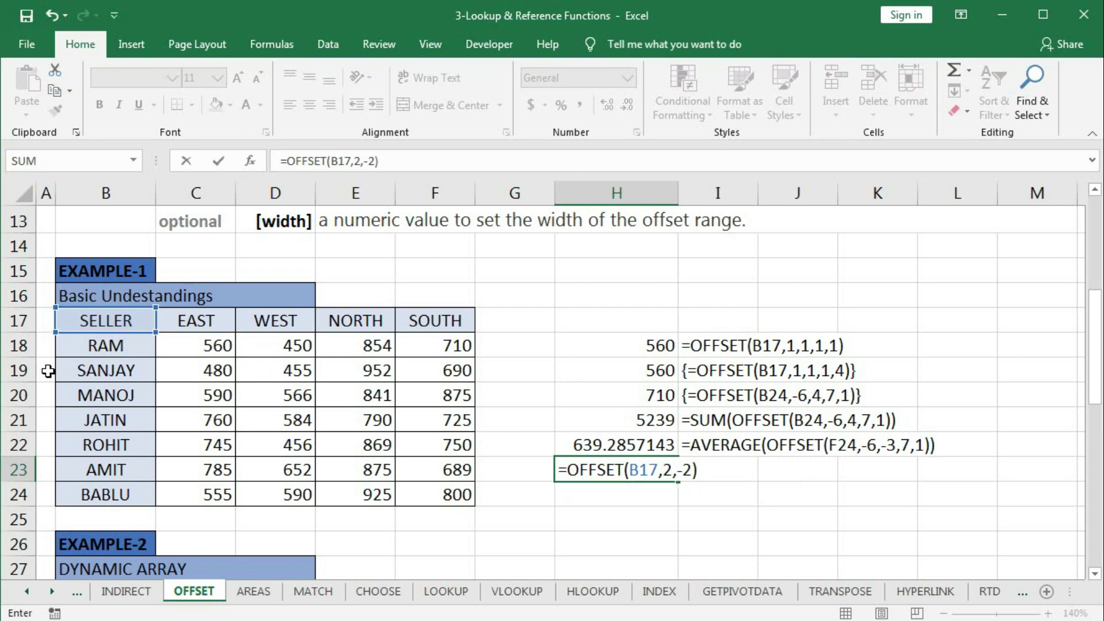
key(Return)
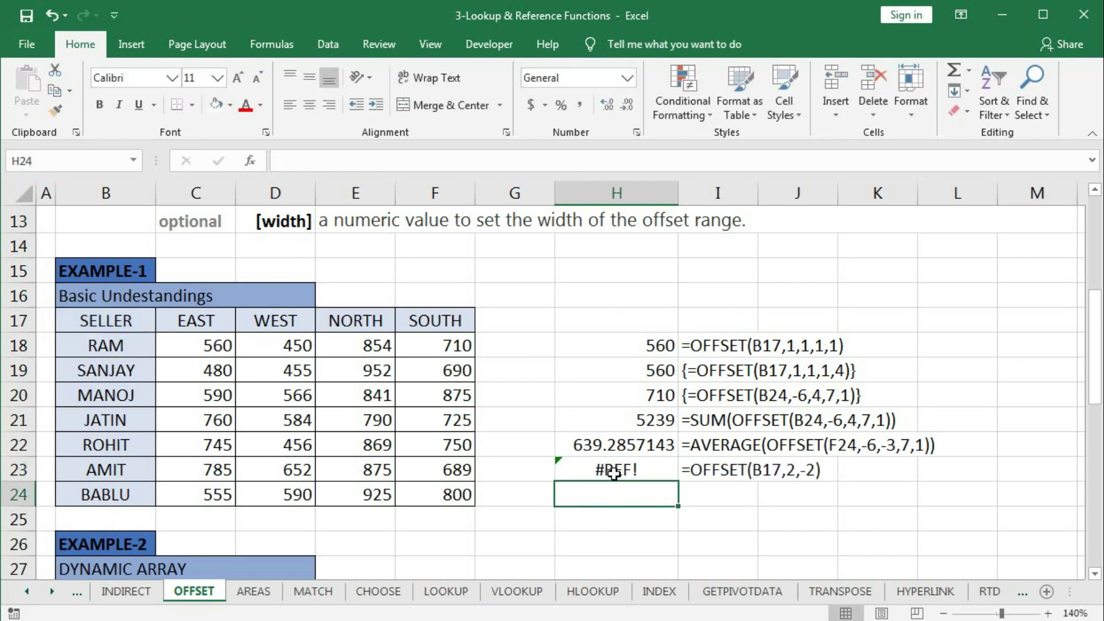
Convert the OFFSET formula in H23 into an array formula
click(615, 473)
double_click(588, 470)
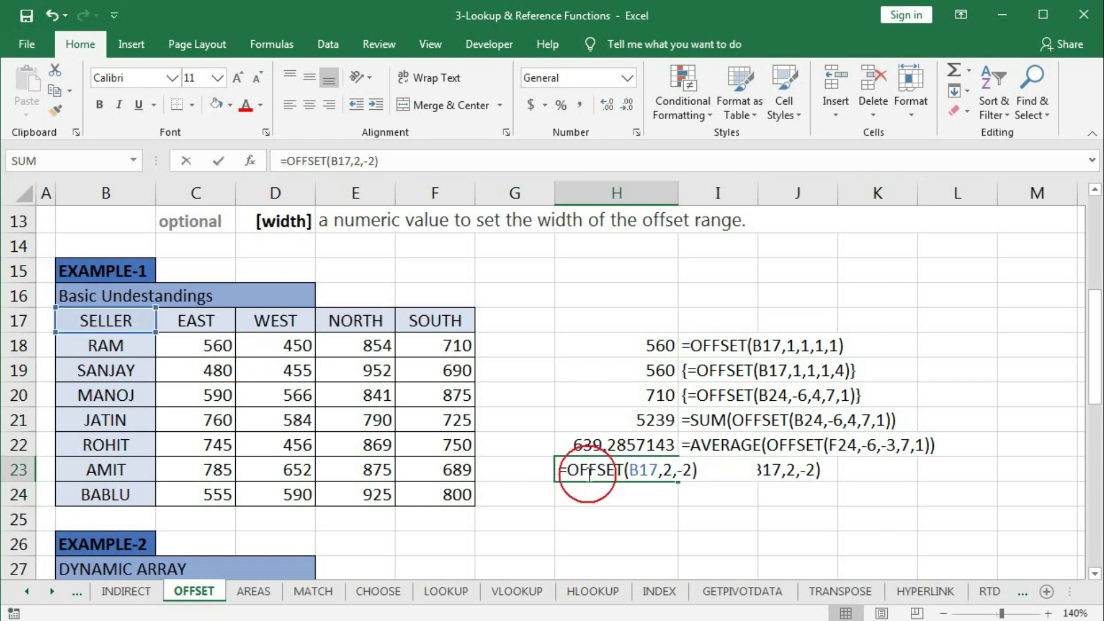
key(ctrl+shift+Return)
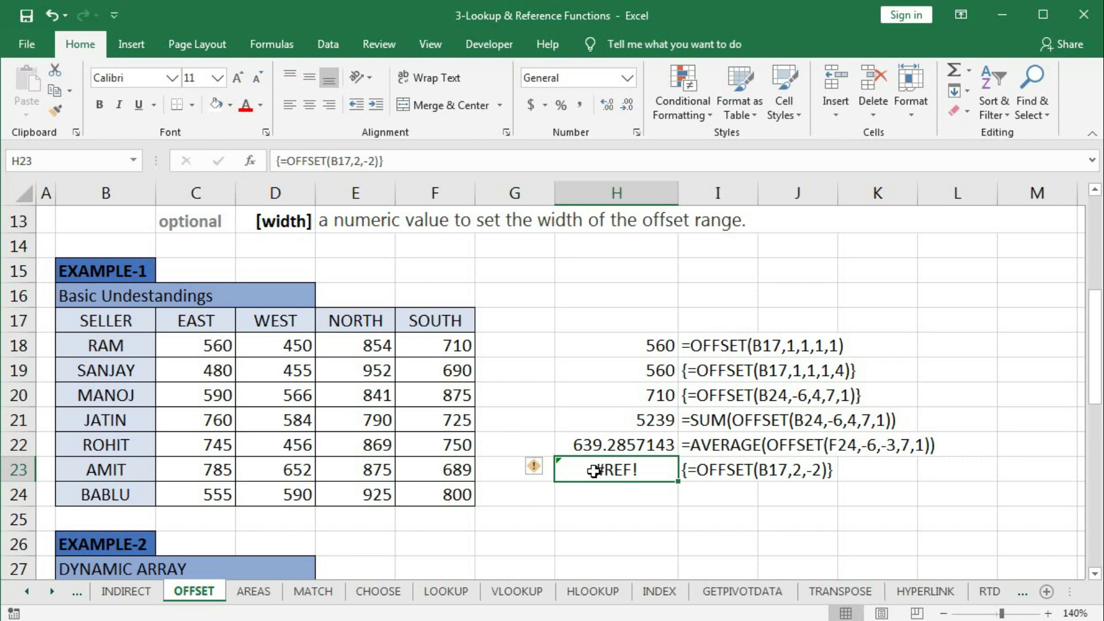
click(614, 490)
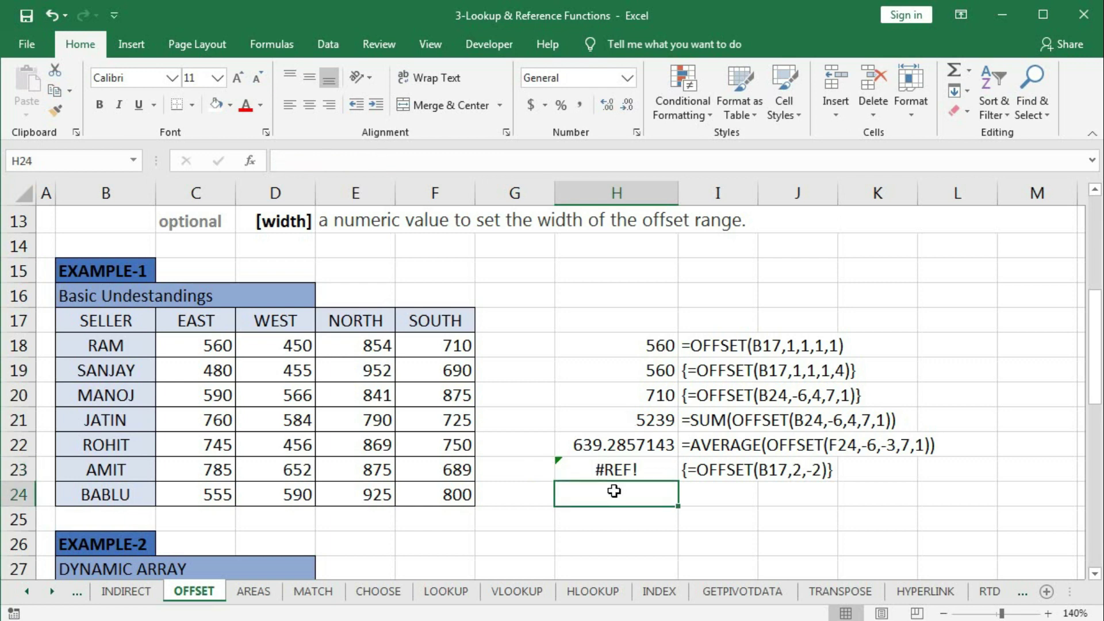
double_click(621, 493)
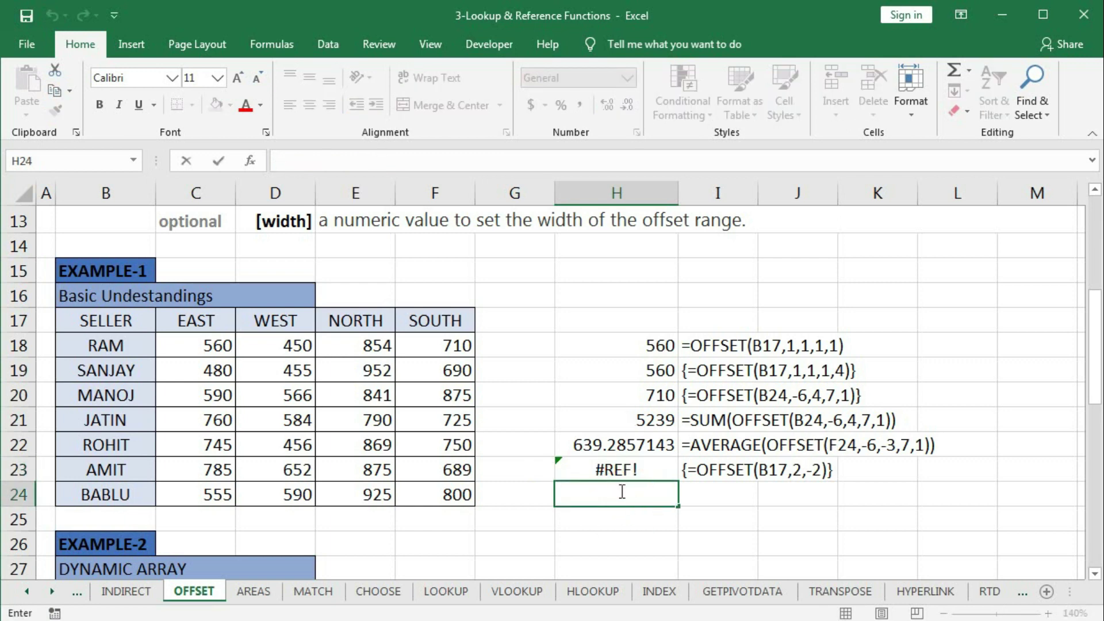
text(=off)
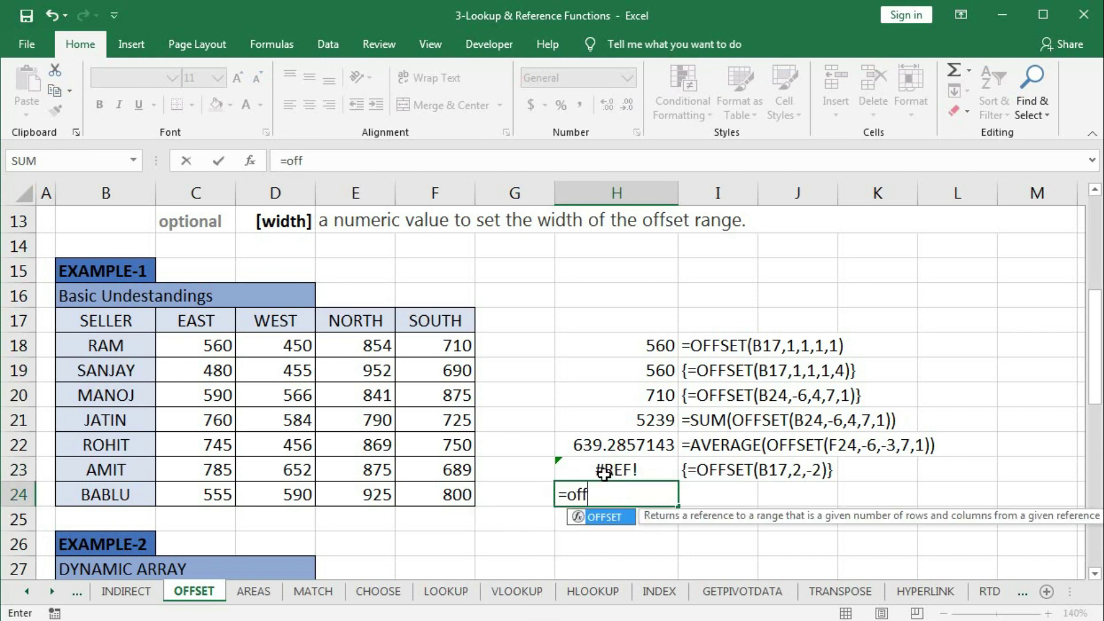
key(Tab)
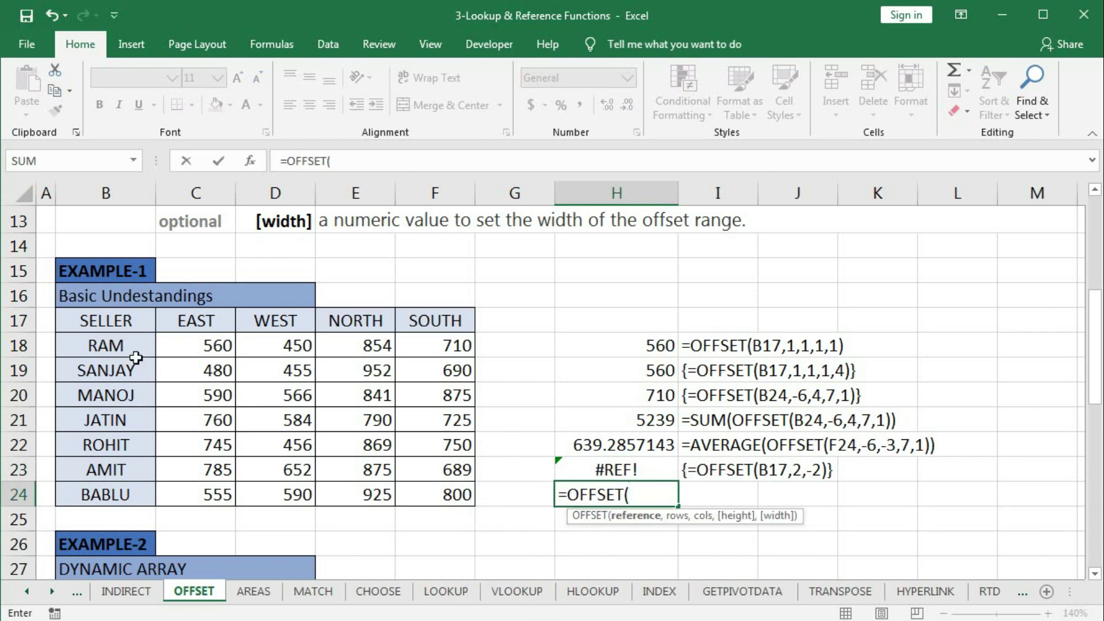
click(108, 322)
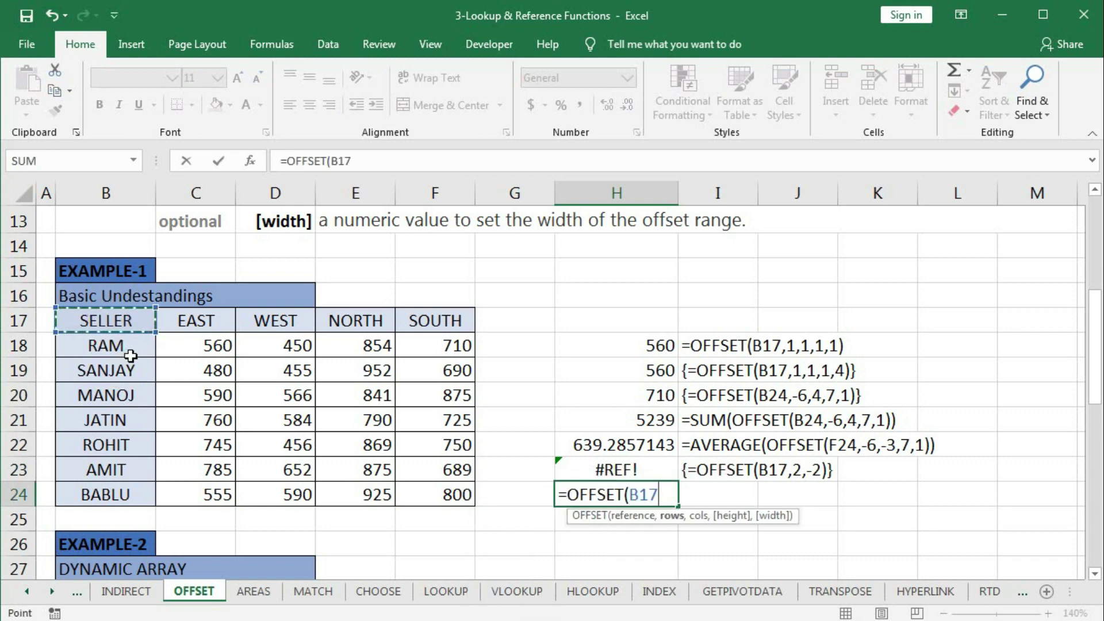
text(,)
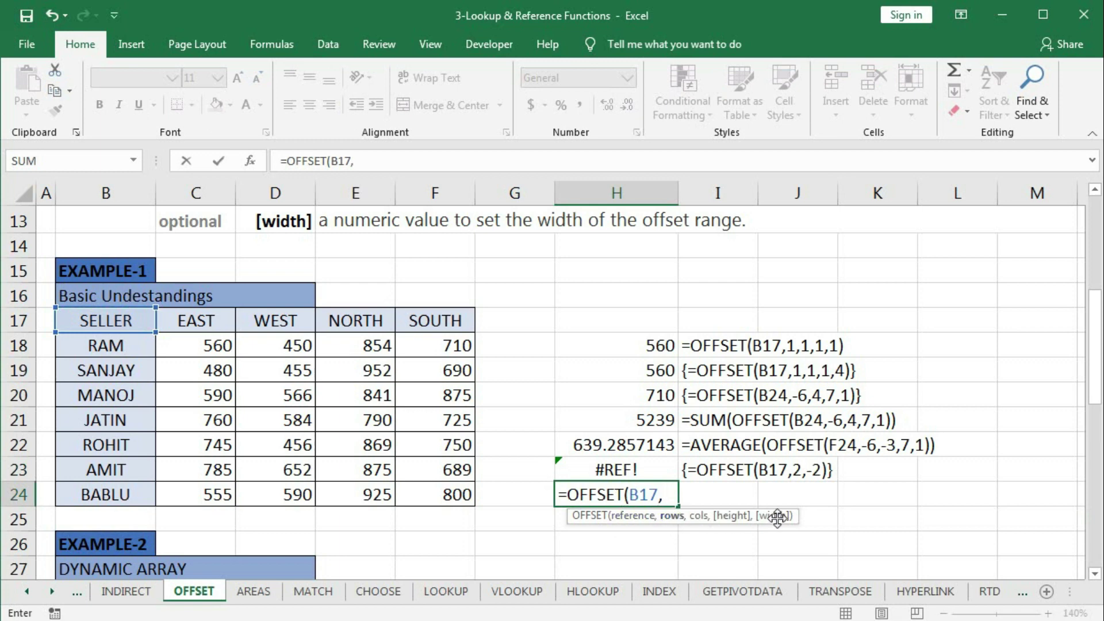
scroll(518, 444, down, 2)
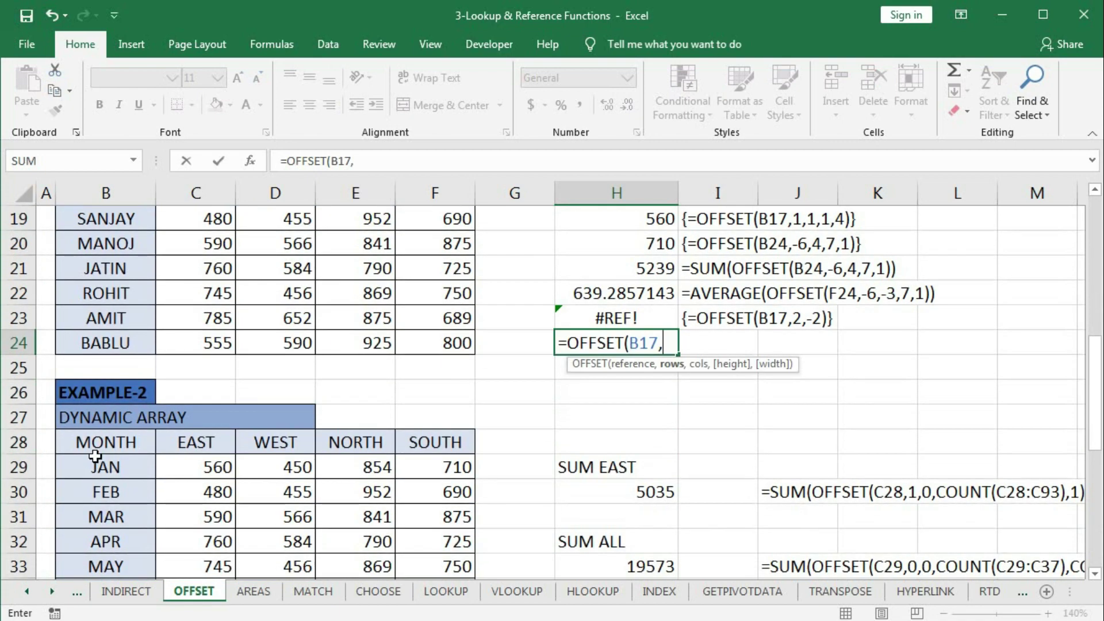
scroll(518, 444, up, 2)
key(Escape)
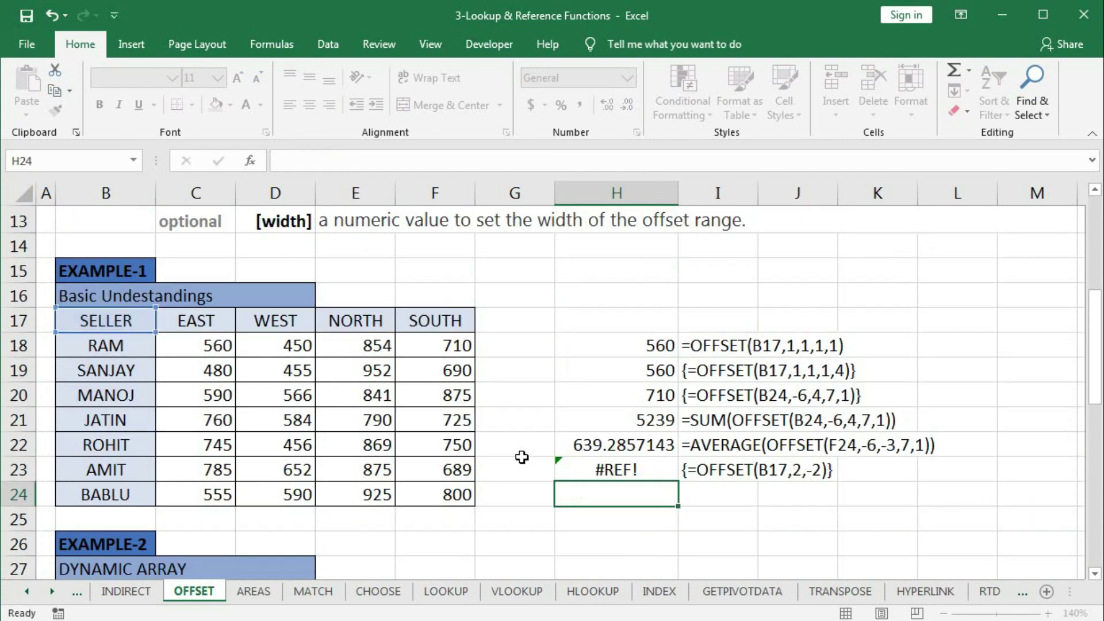
Begin the SUM EAST formula in H30 with =SUM(OFFSET(B28,1,1, using the MONTH header as the reference
scroll(521, 457, down, 4)
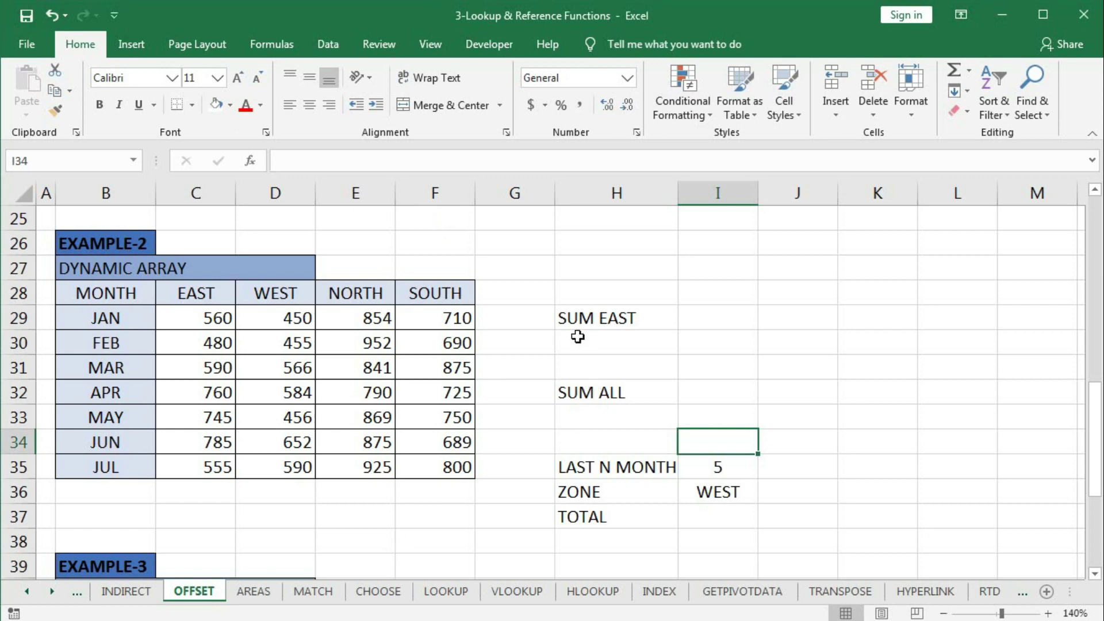
click(605, 337)
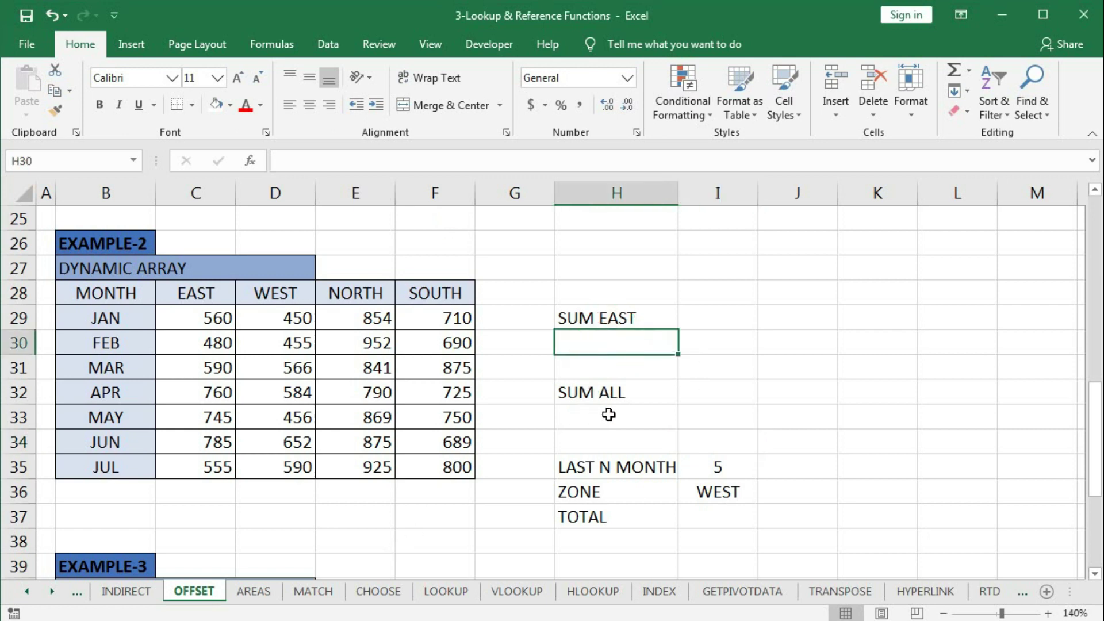
click(581, 409)
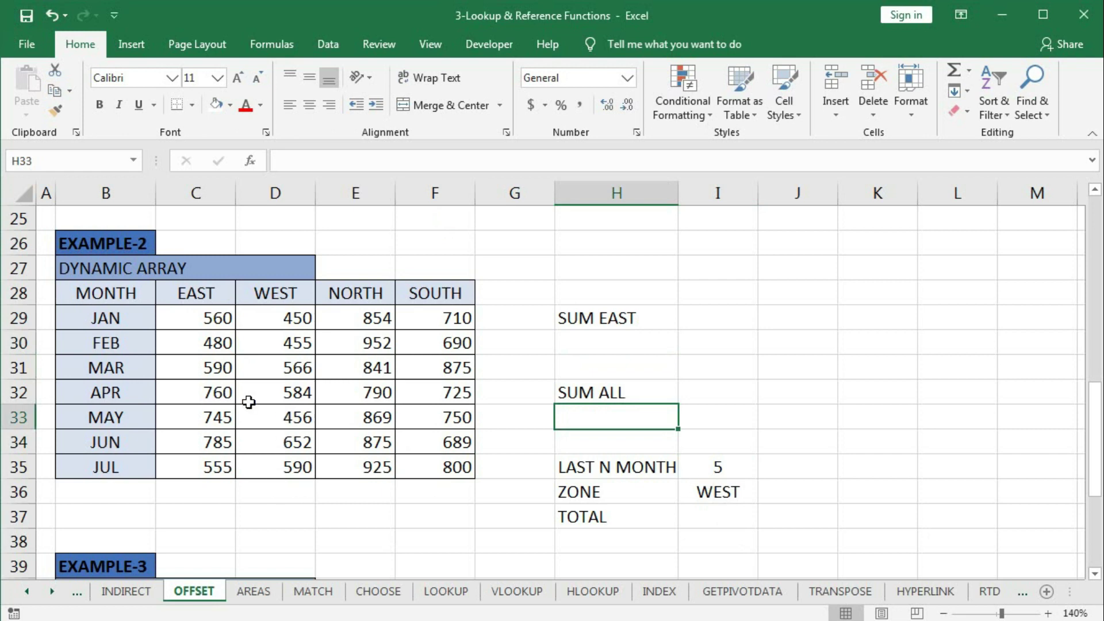
click(582, 350)
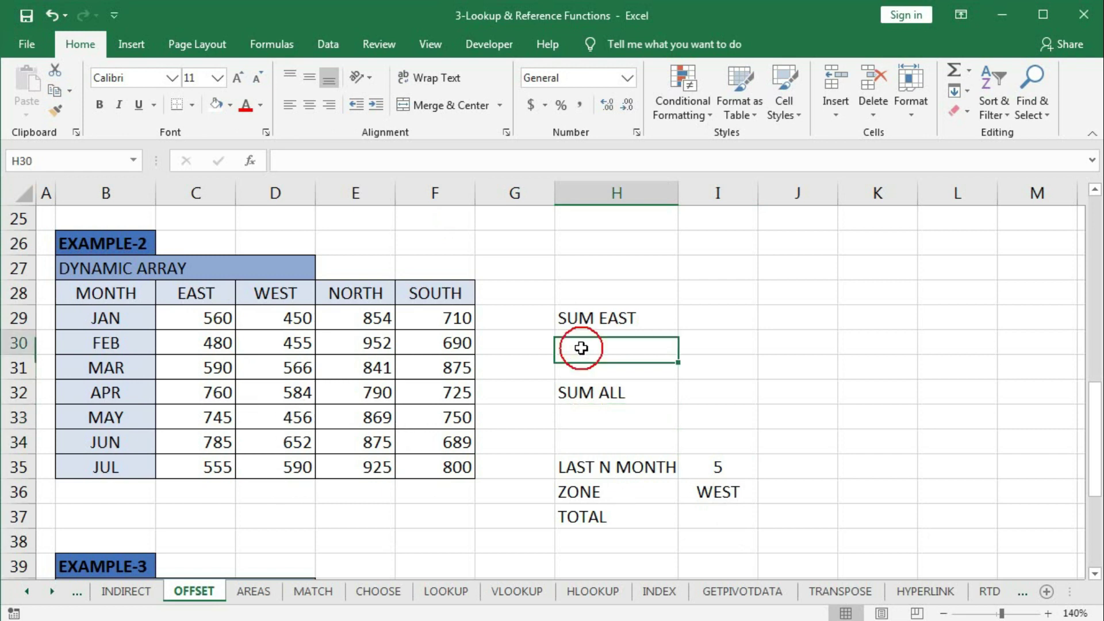
text(=sum)
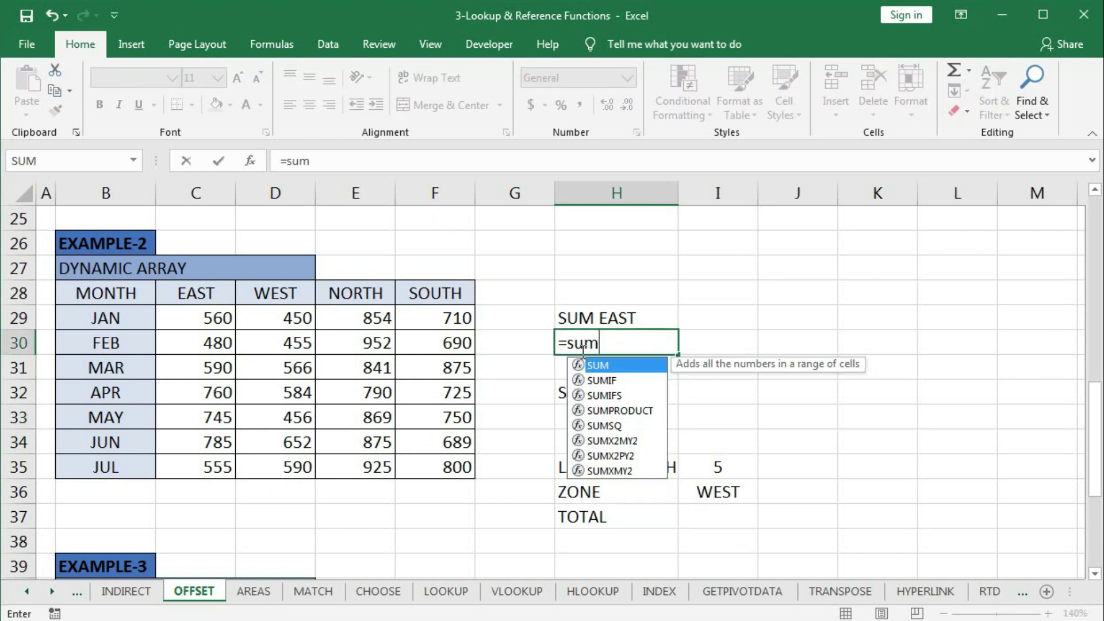
key(Tab)
text(off)
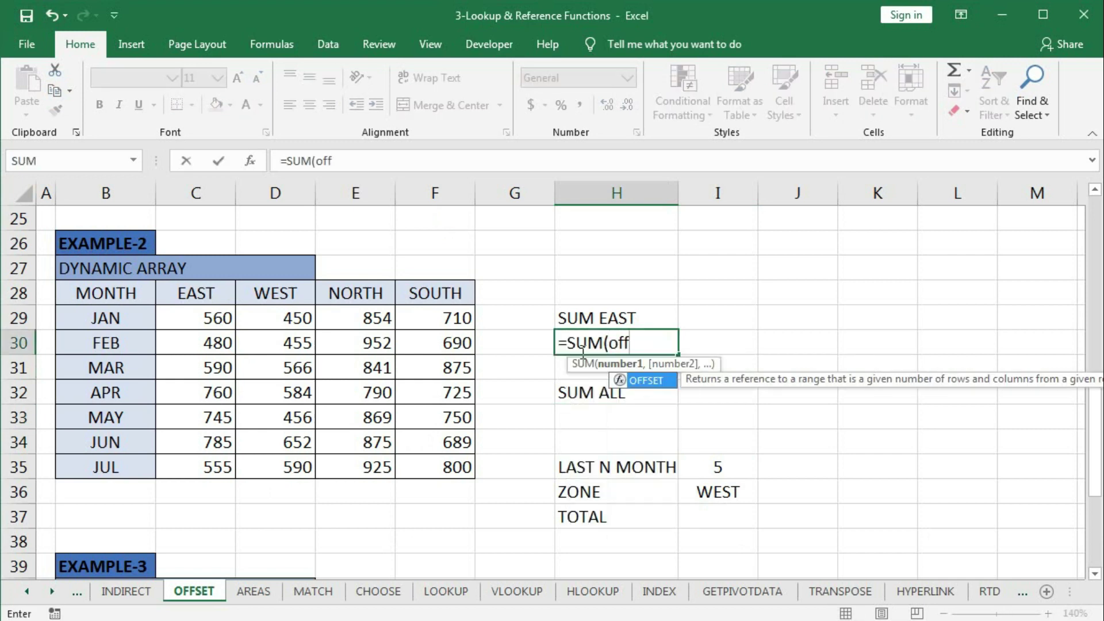
key(Tab)
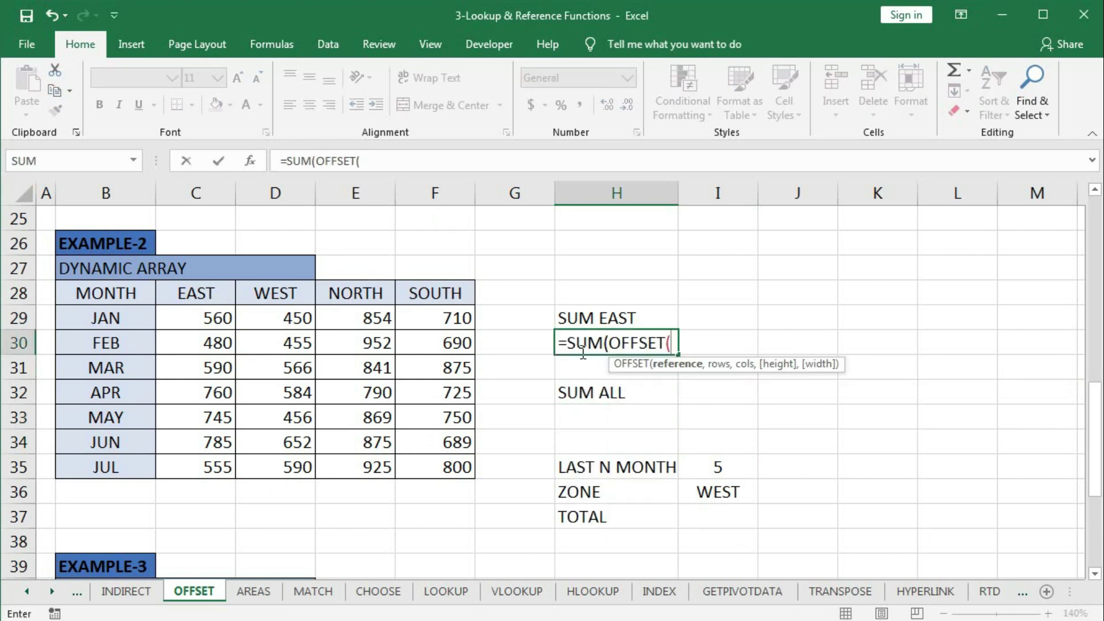
click(89, 295)
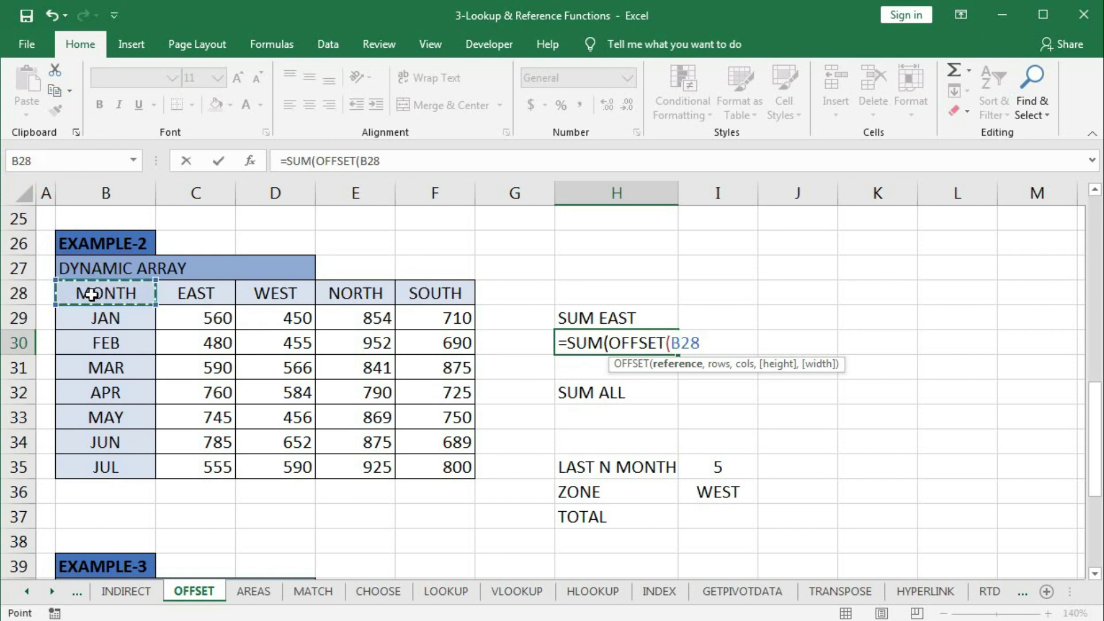
text(,)
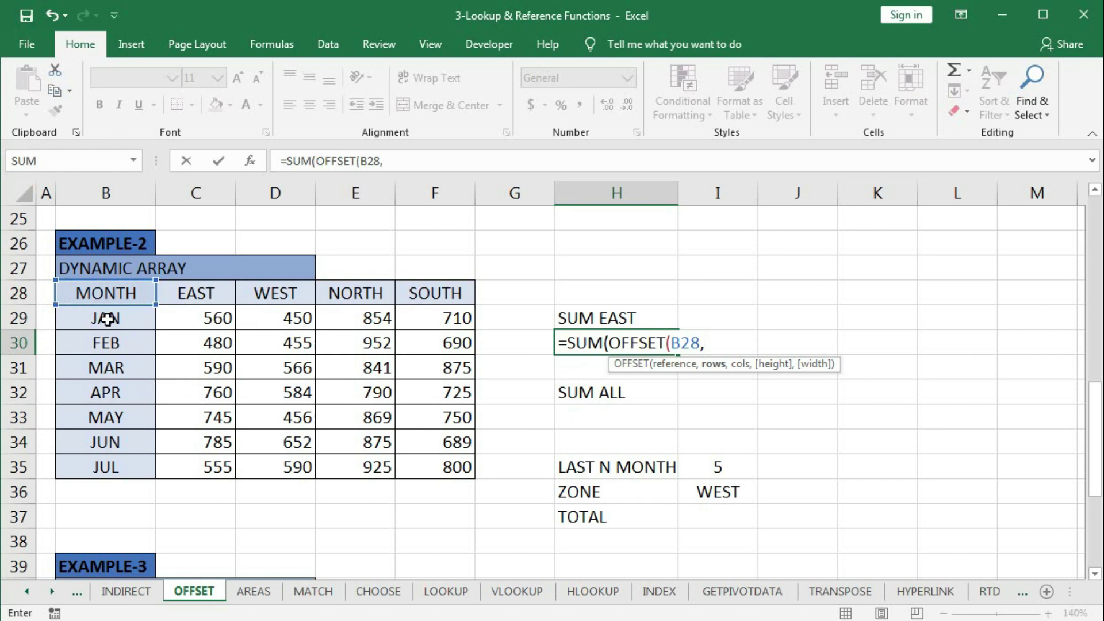
text(1,1)
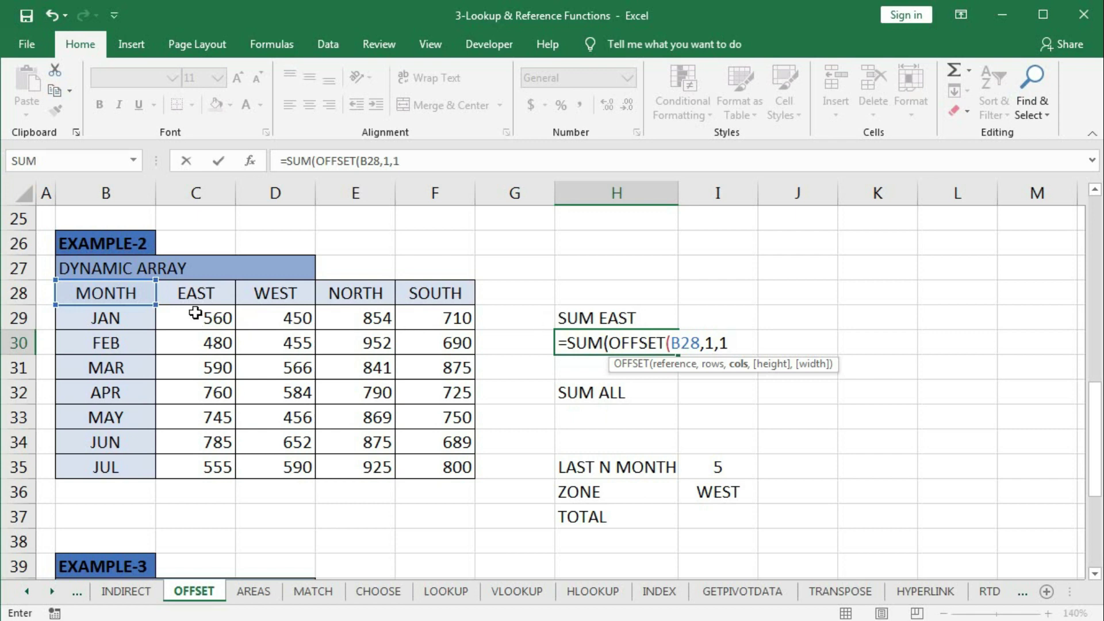
text(,)
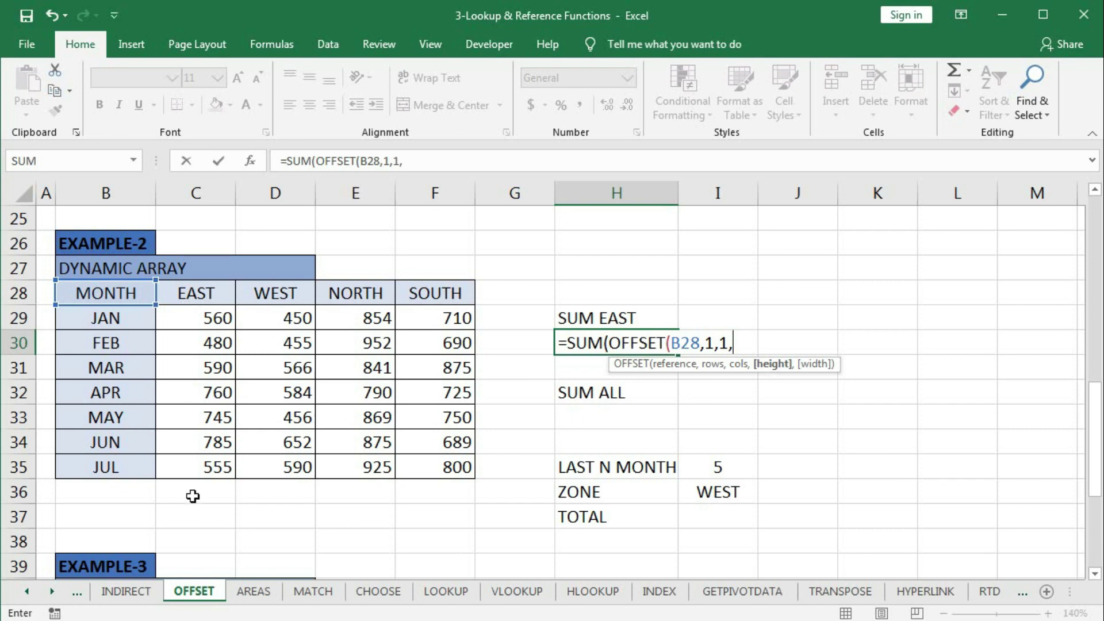
Set the OFFSET height in H30 to COUNT(C28:C38) and the width to 1, closing the OFFSET function
text(coun)
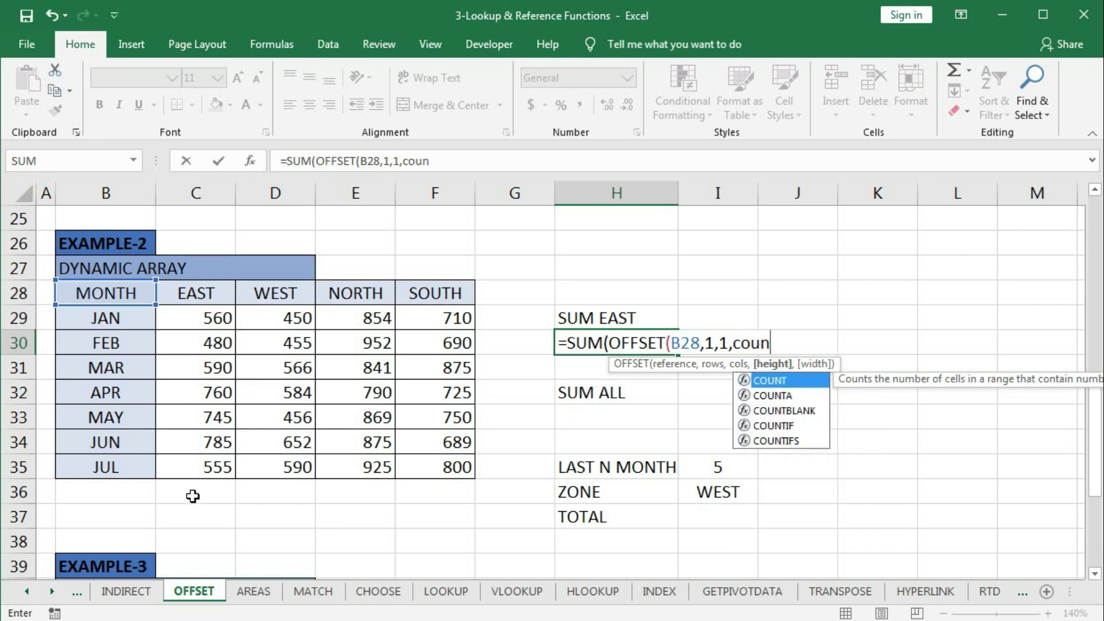
key(Tab)
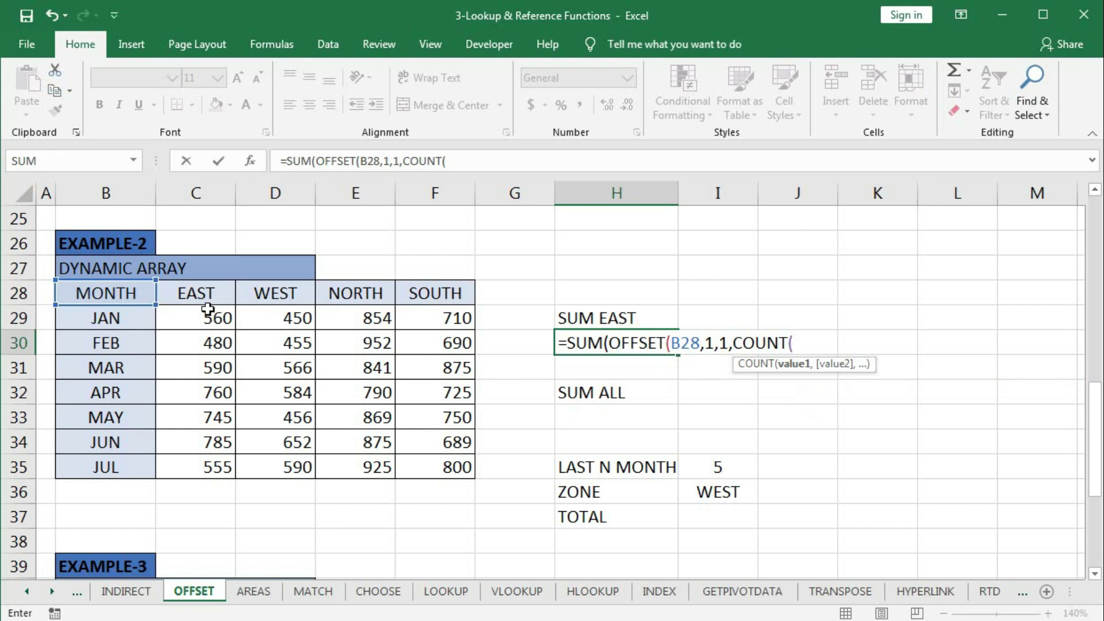
drag(209, 291, 197, 535)
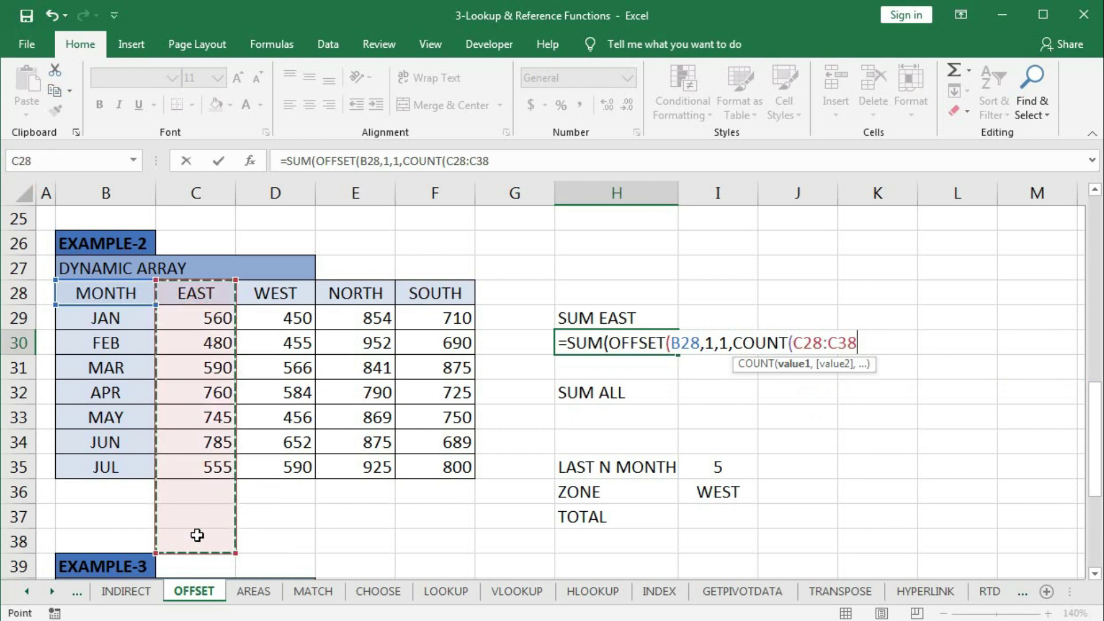
text())
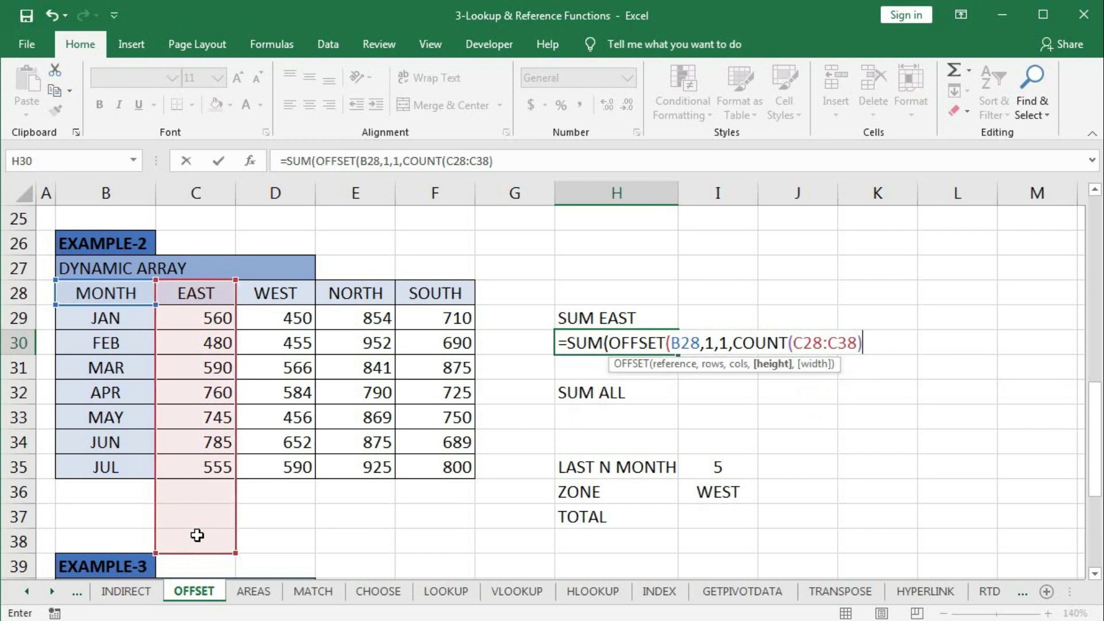
text(,1)
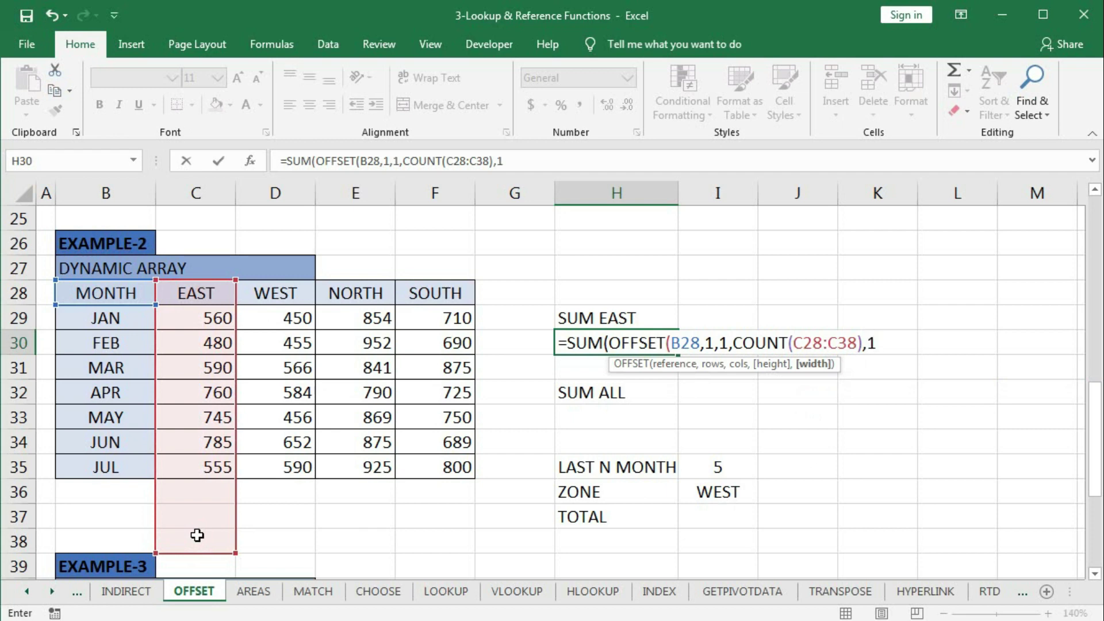
text())
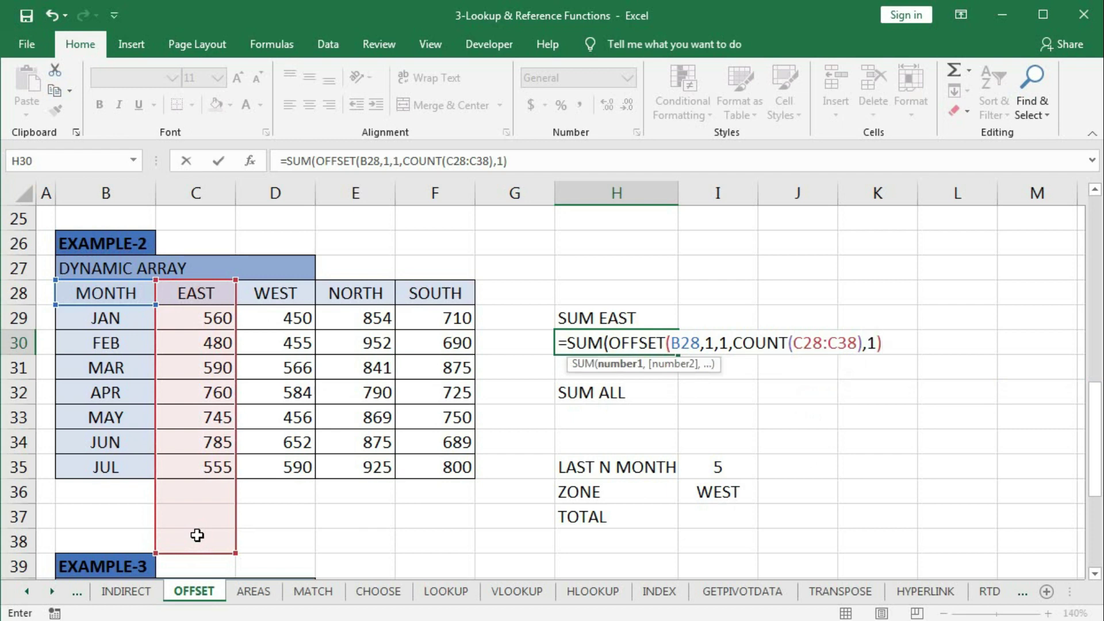
Try the fixed value 7 as the OFFSET height in H30 and undo the replacement
click(811, 343)
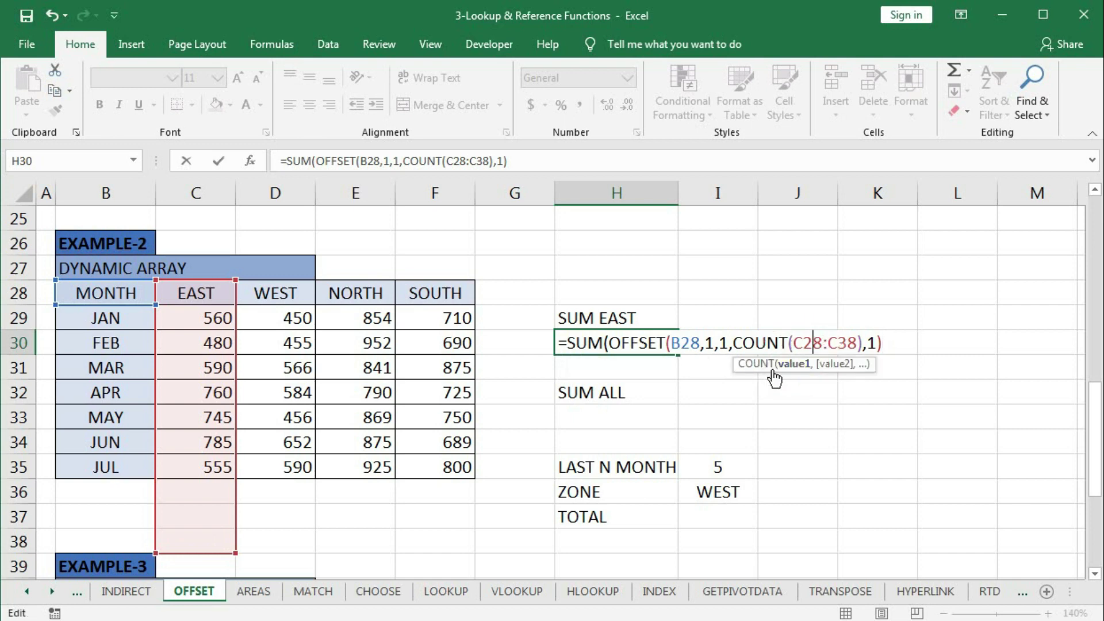
click(785, 344)
click(780, 367)
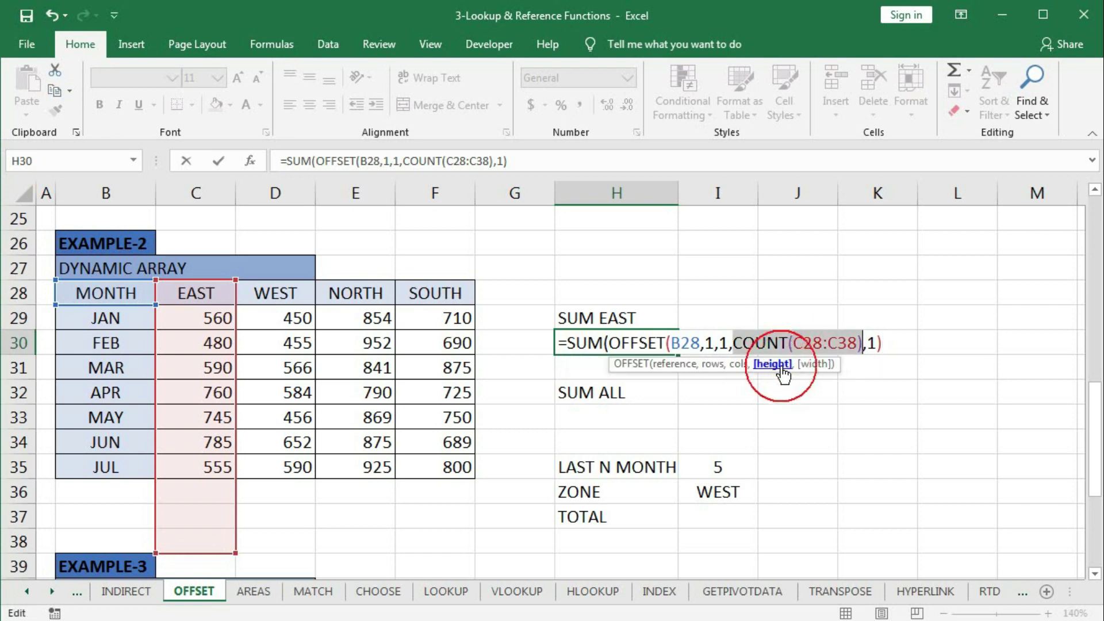
text(7)
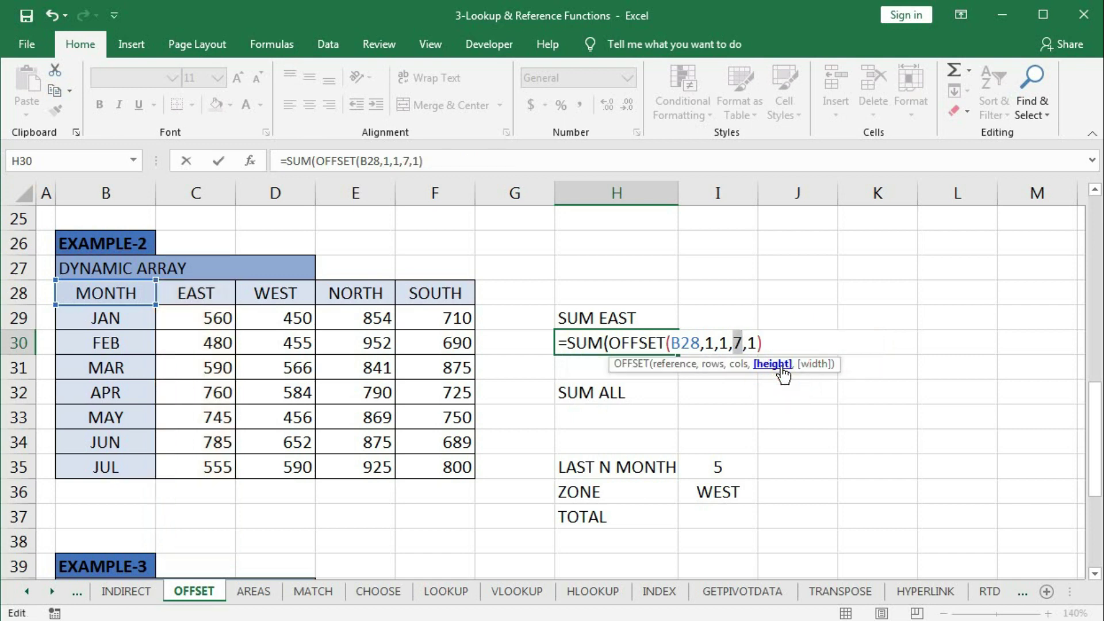
key(ctrl+z)
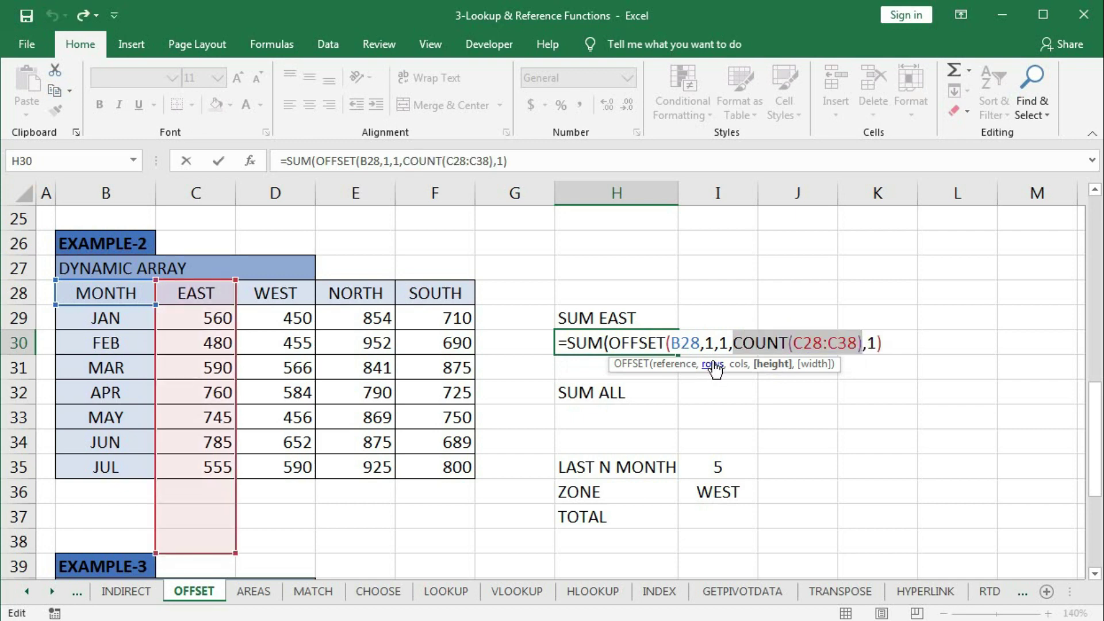
Complete the SUM EAST formula in H30 and check it against the sum of the EAST figures in C29:C35
key(Return)
key(Return)
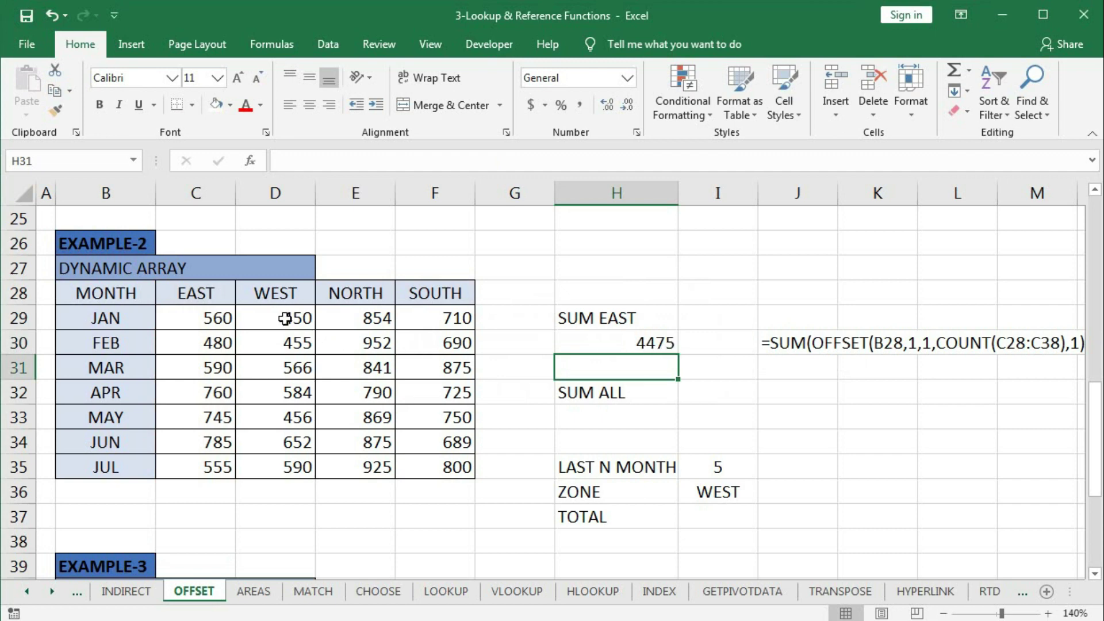
drag(285, 318, 284, 362)
drag(217, 318, 201, 463)
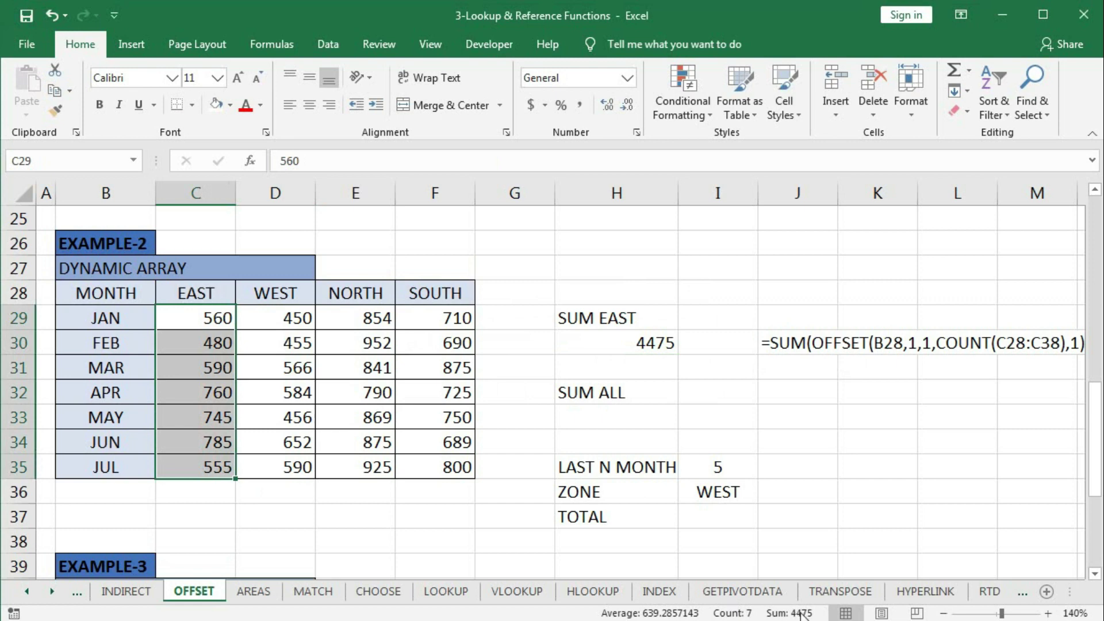
Test the dynamic total by adding the values 25 in C36 and 100 in C37 below the EAST figures
click(217, 412)
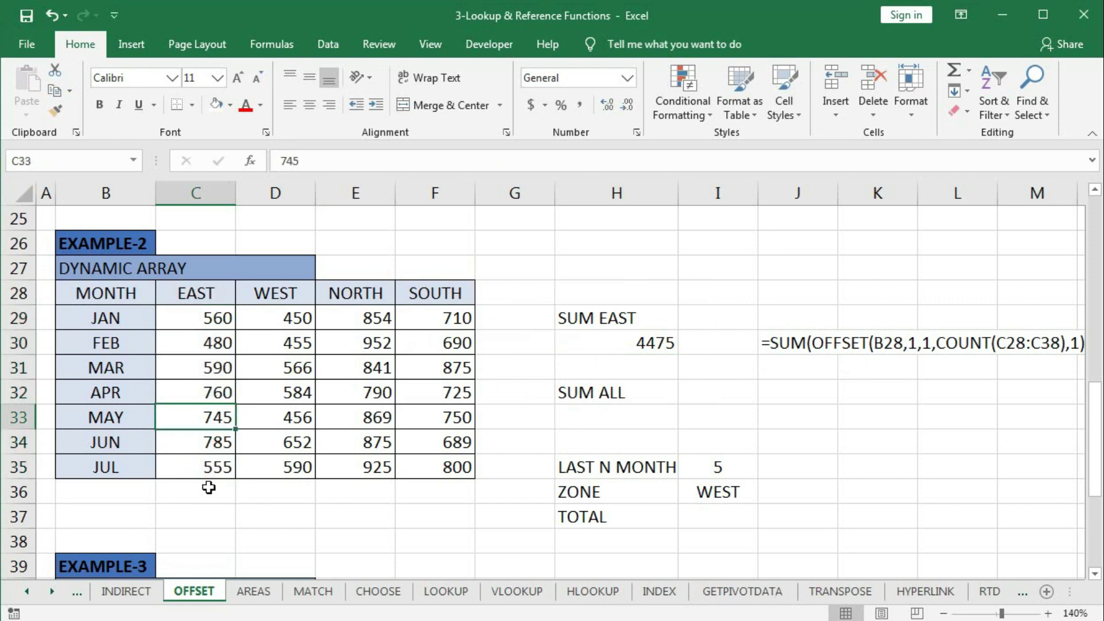
click(211, 488)
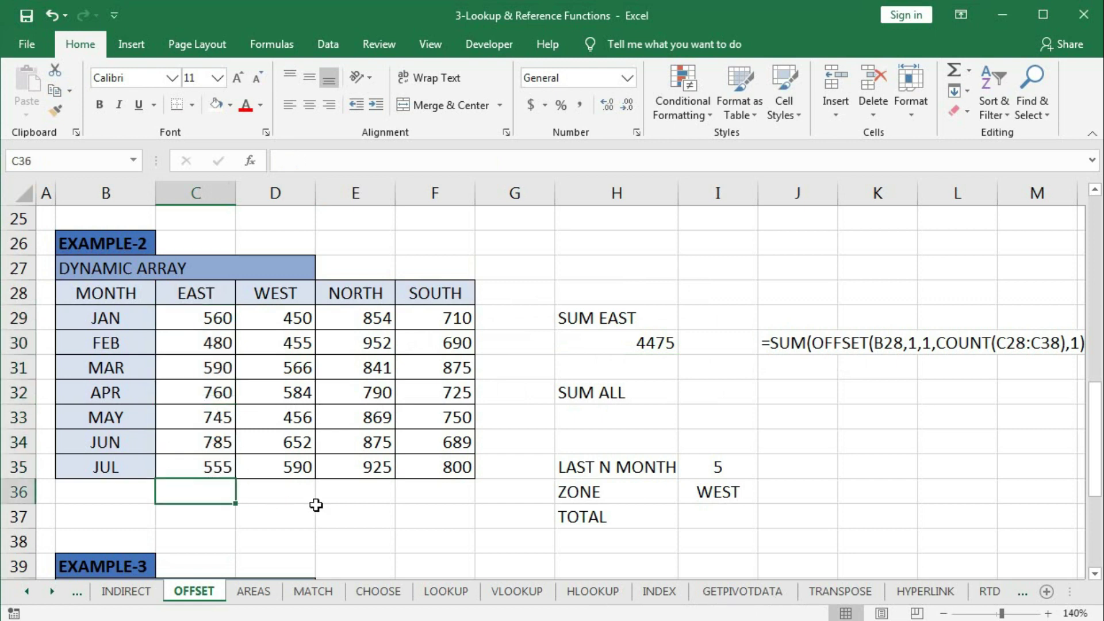
text(25)
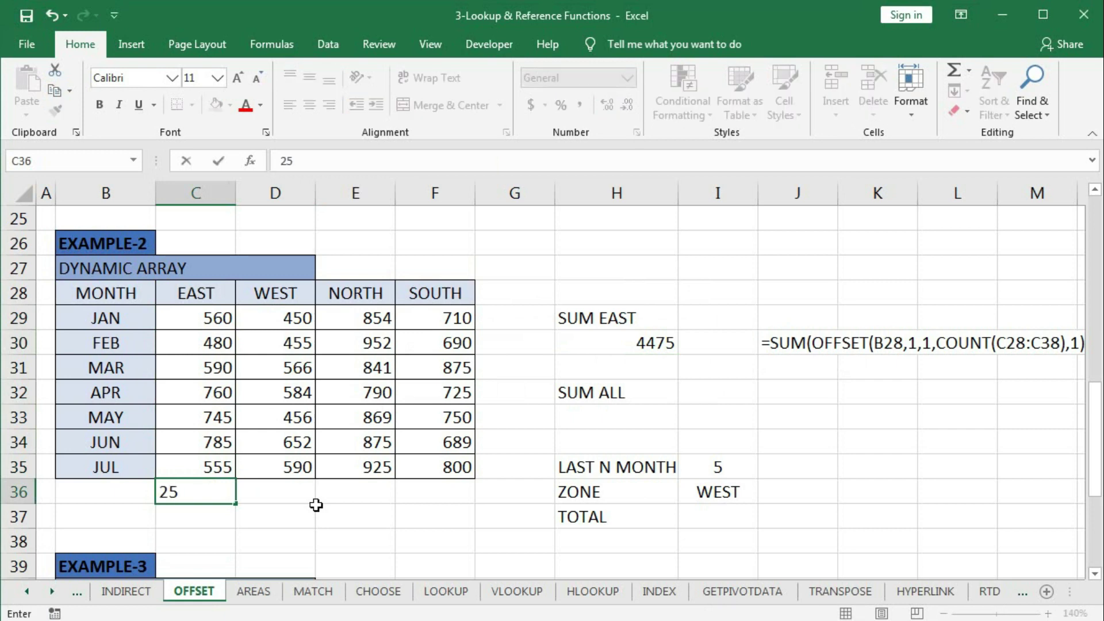
key(Return)
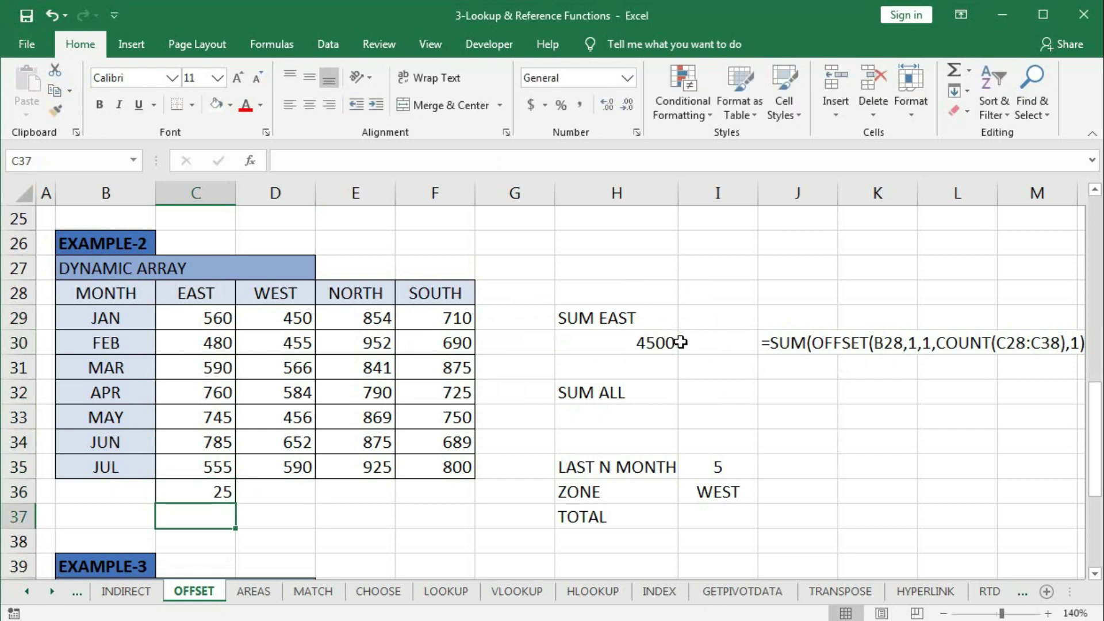
text(100)
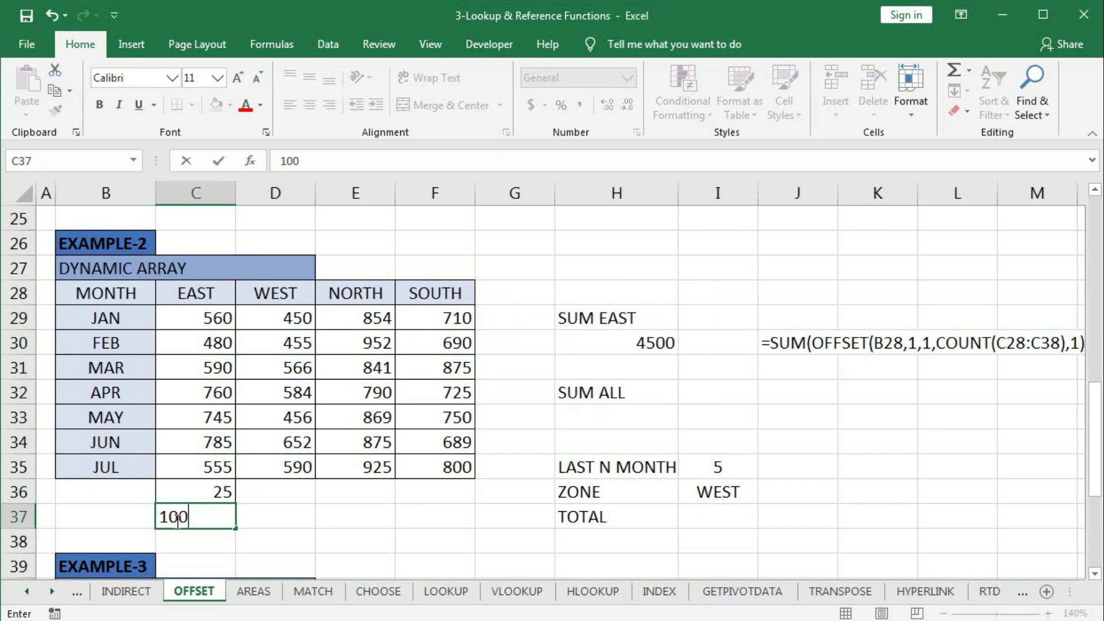
key(Return)
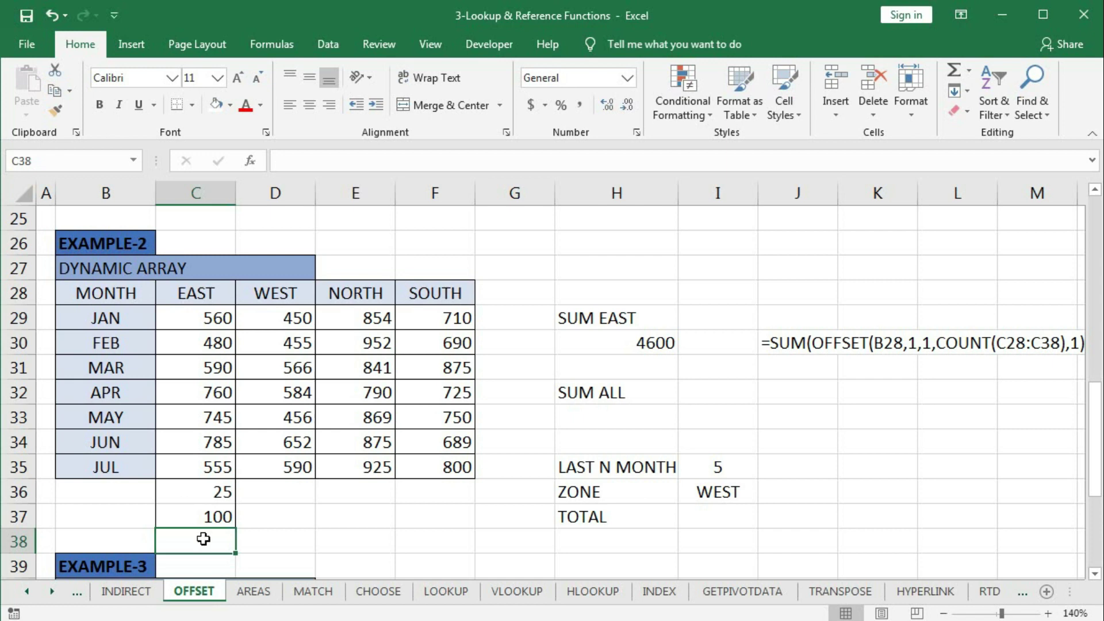
Review the COUNT range in the H30 formula and clear the test values from C36:C37
double_click(609, 350)
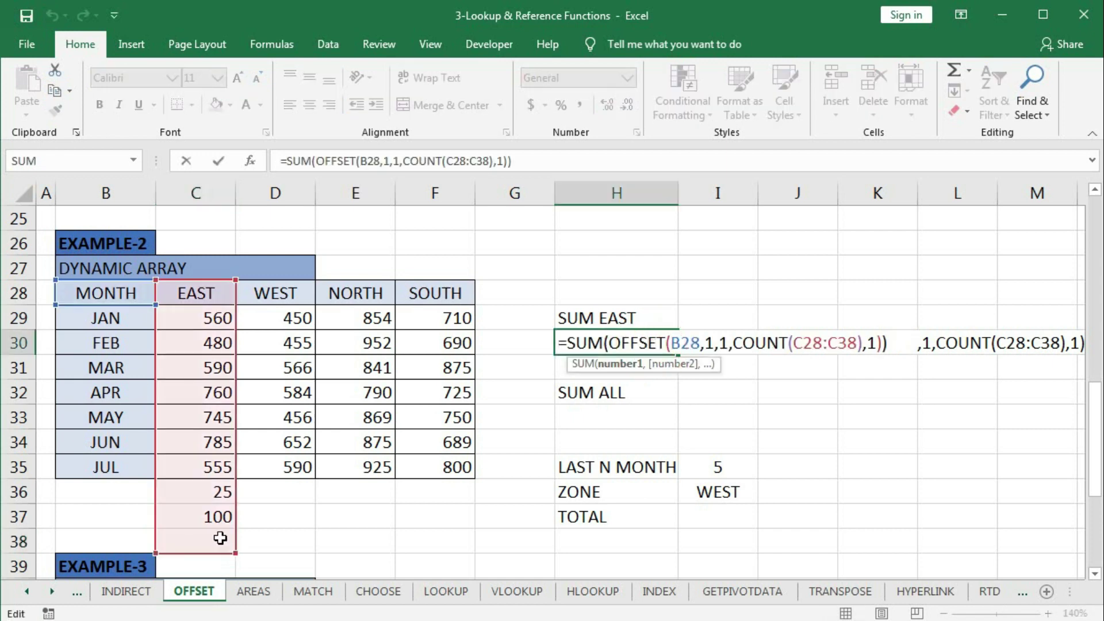
key(ctrl+Return)
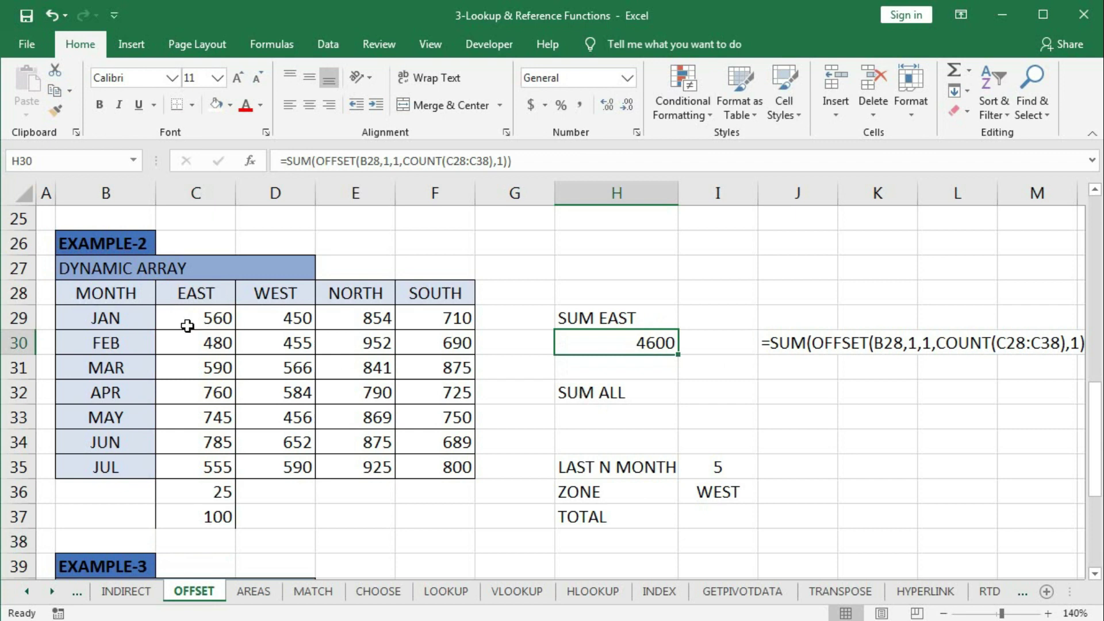
drag(222, 494, 221, 514)
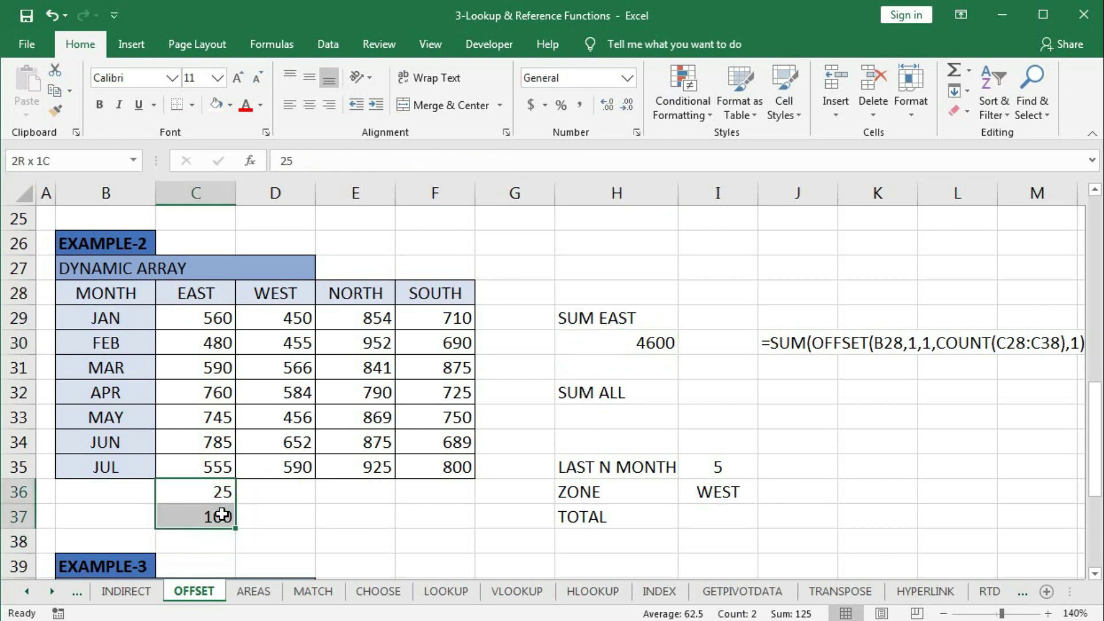
key(Delete)
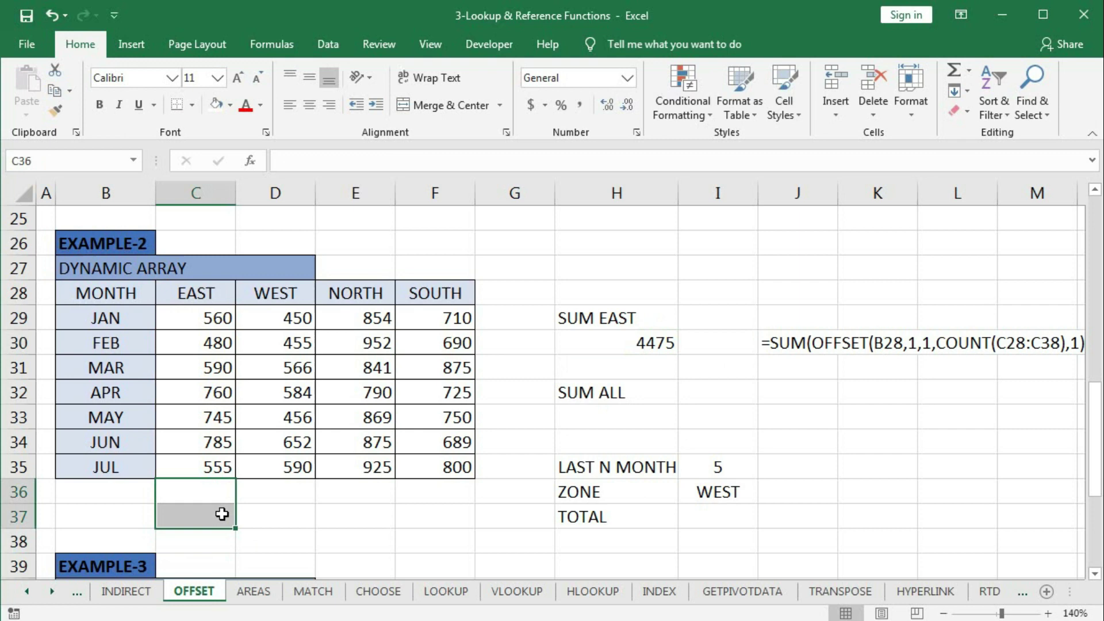
Start the SUM ALL formula in H33 with SUM and OFFSET from reference B28, offset by 1 row and 1 column
click(636, 413)
text(=)
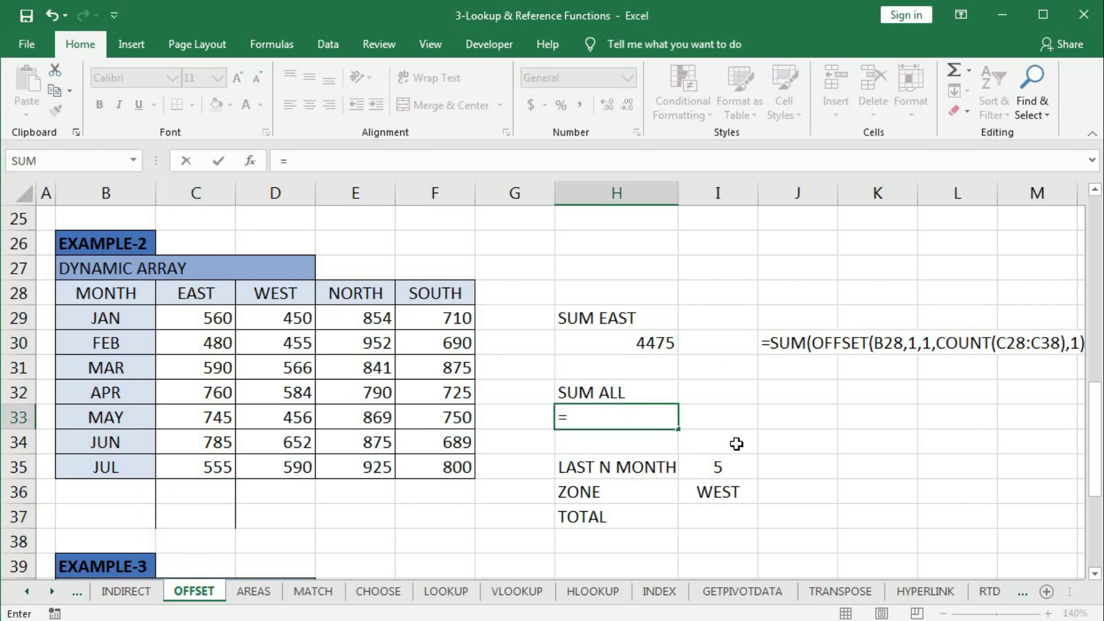
text(s)
key(Tab)
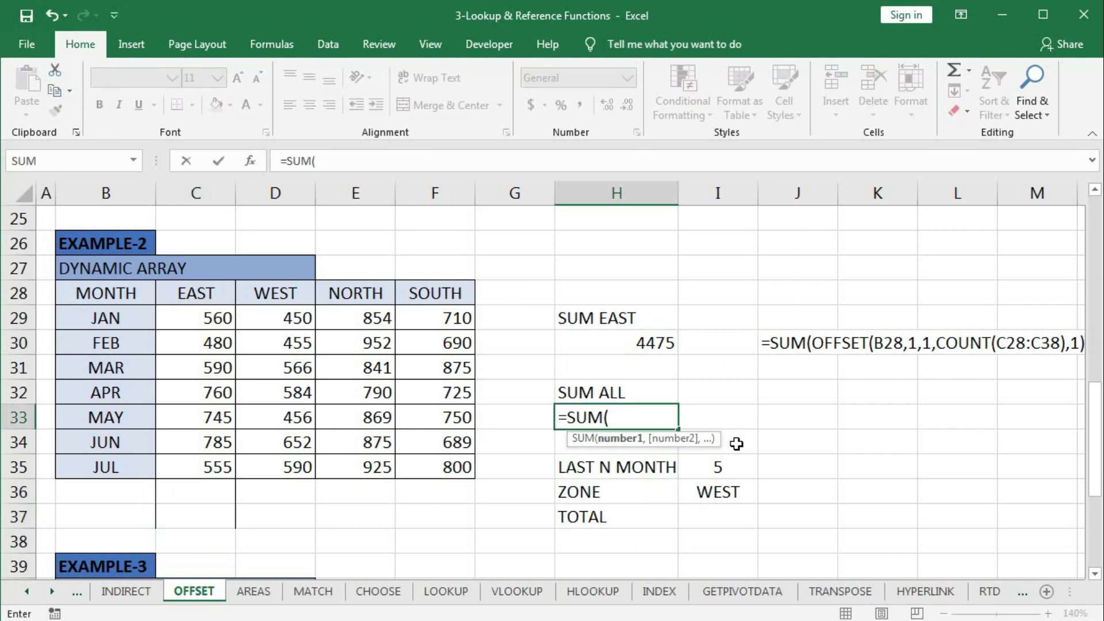
text(offset)
key(Tab)
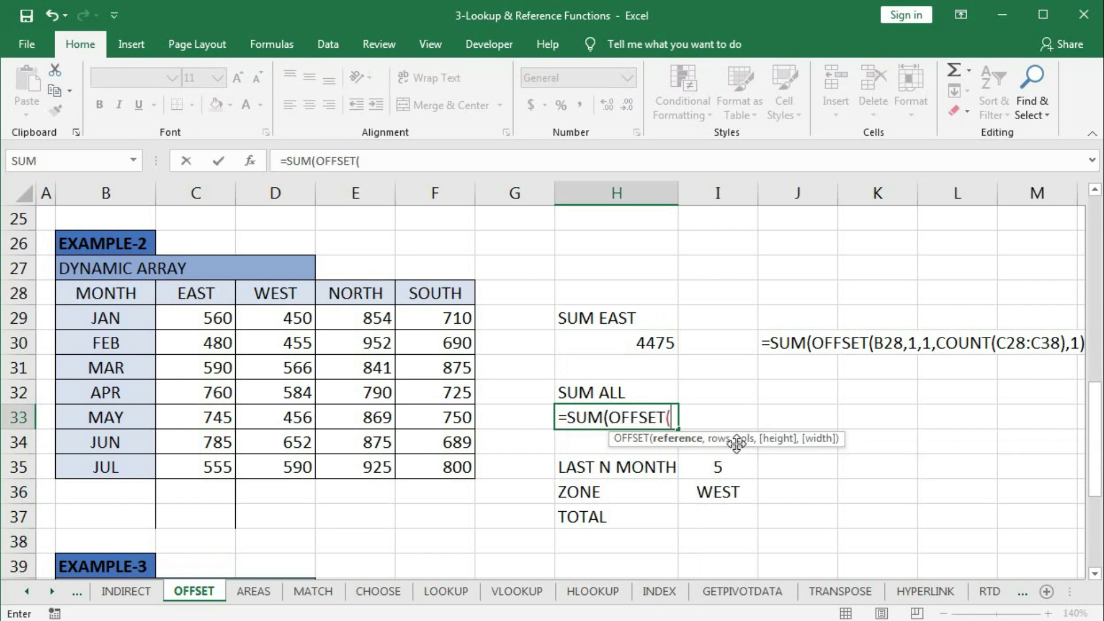
click(111, 294)
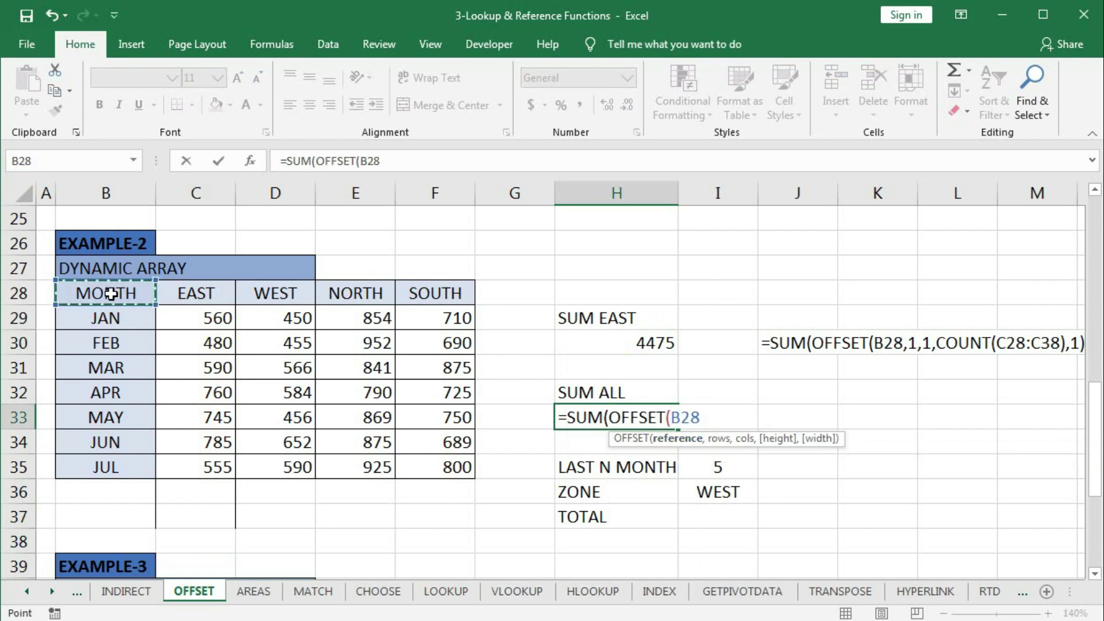
text(,)
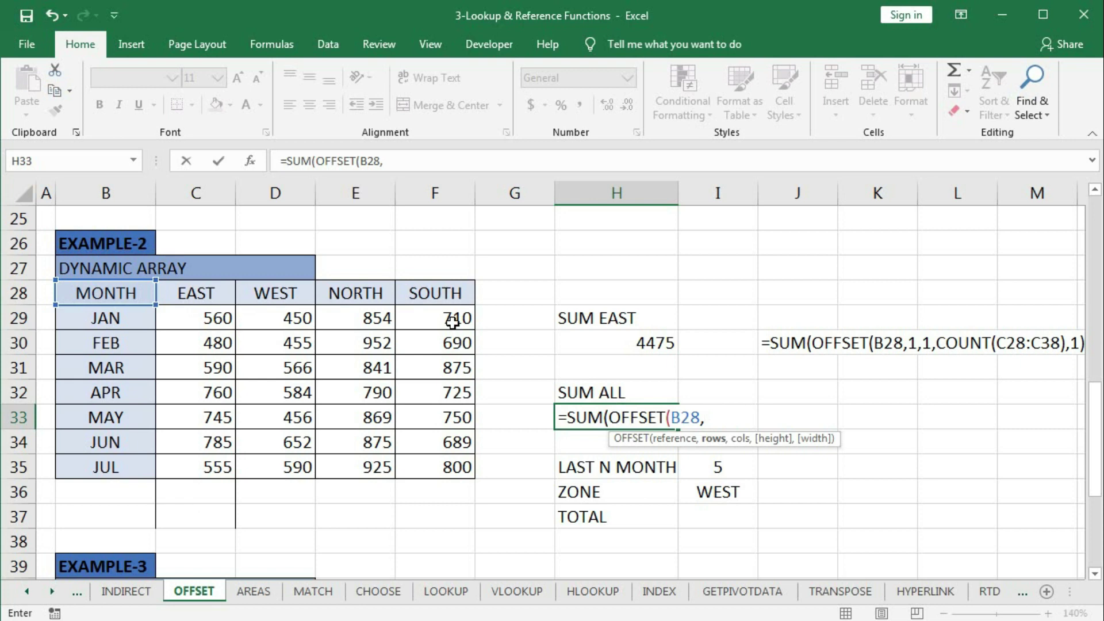
text(1,)
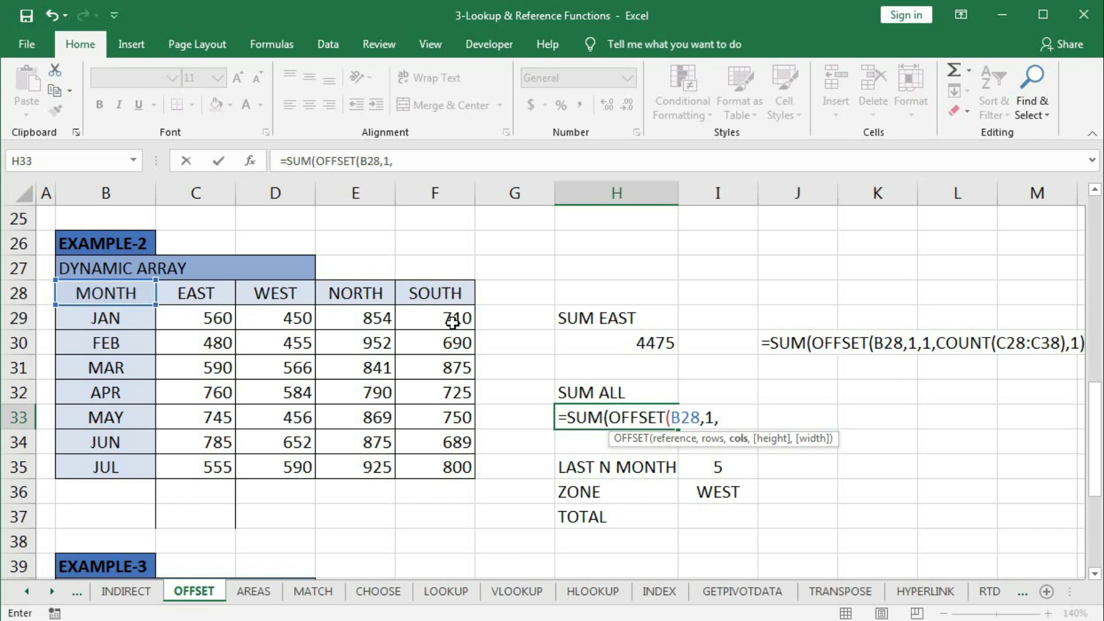
text(1,)
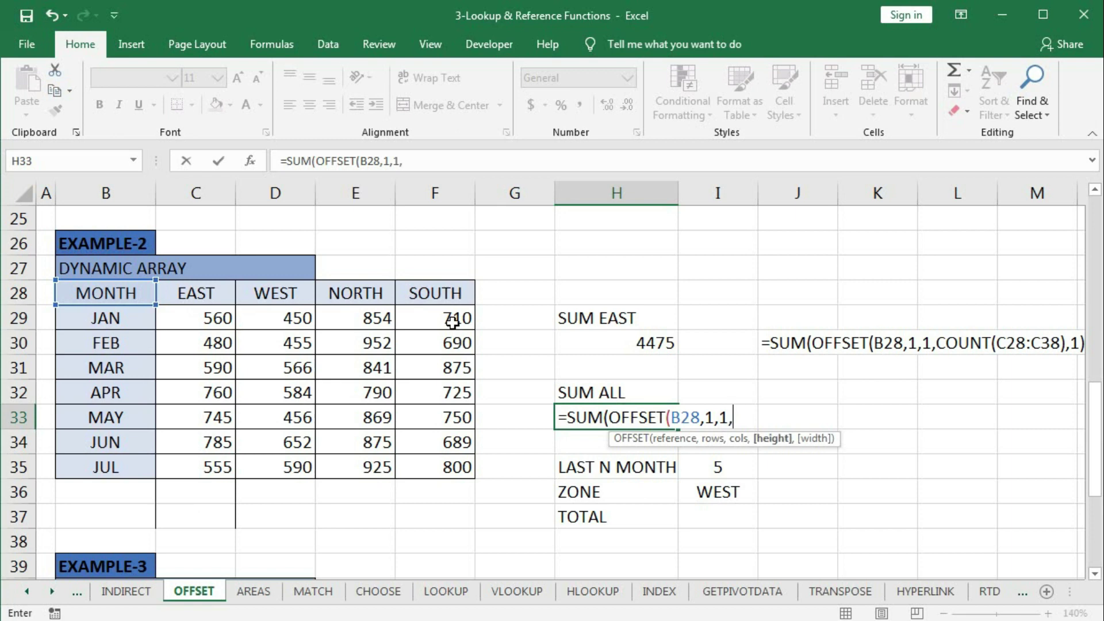
Add COUNT(C28:C38) as the OFFSET height in the H33 formula
text(count()
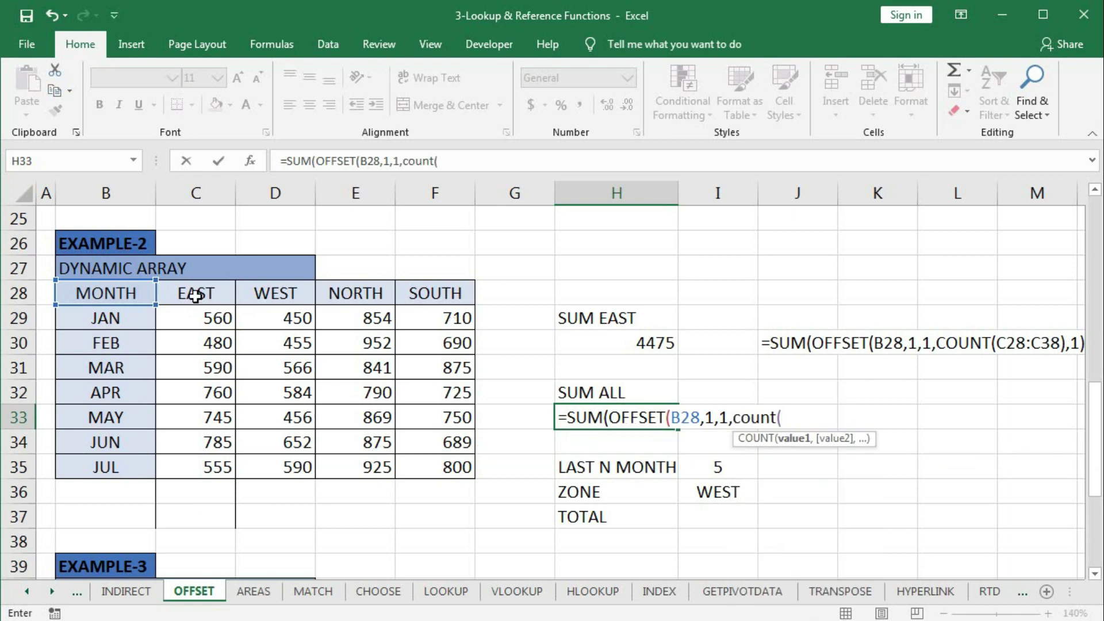
drag(195, 295, 188, 537)
scroll(202, 500, down, 2)
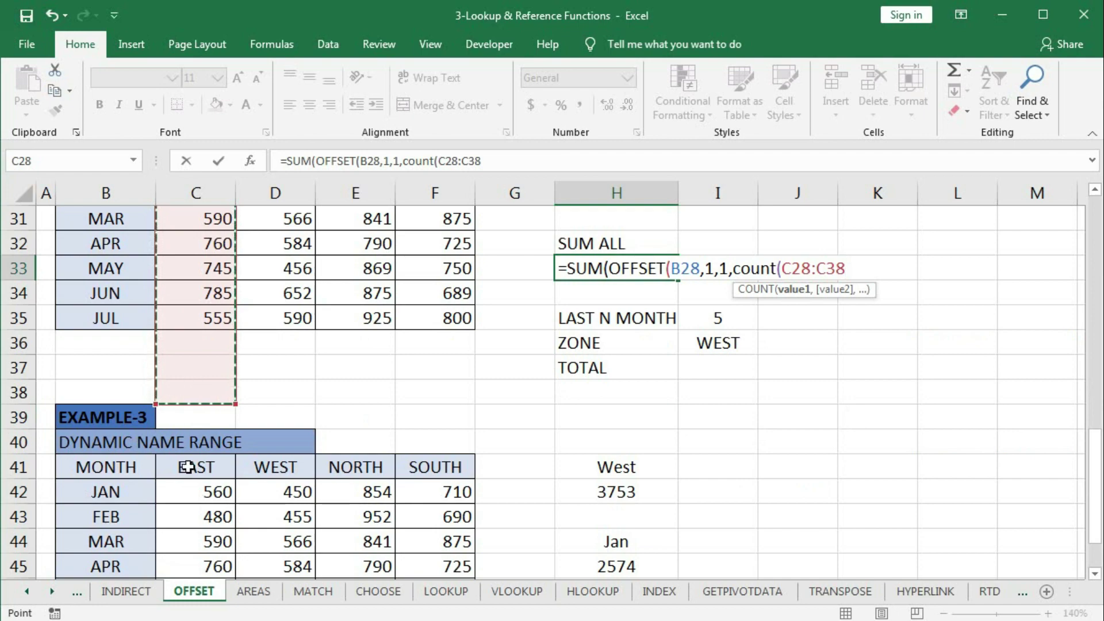
scroll(200, 469, up, 3)
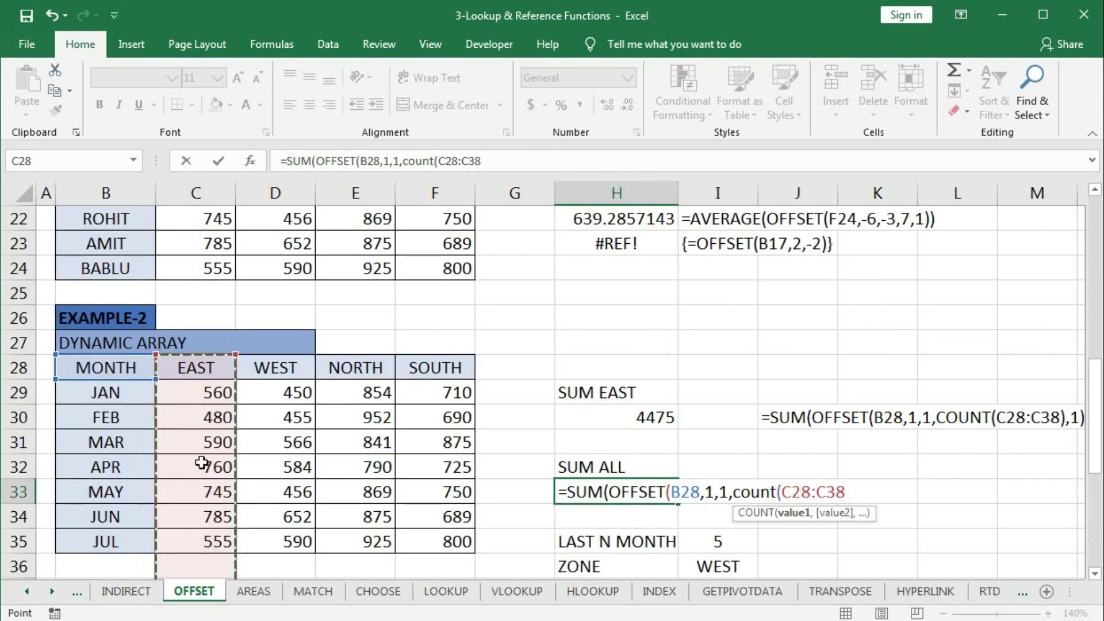
text(),)
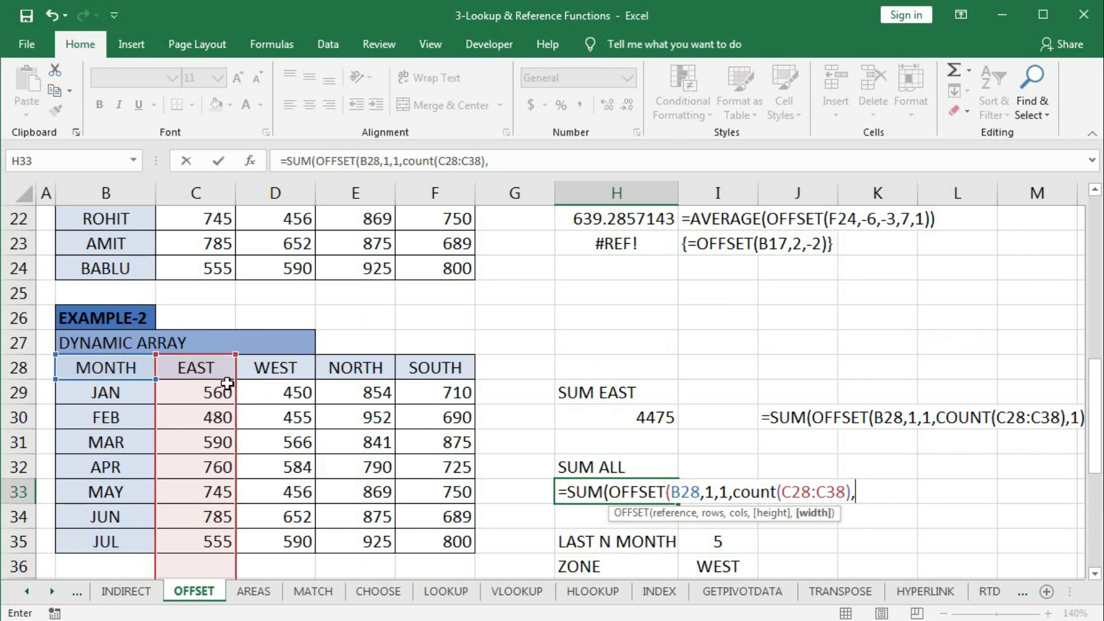
Complete the H33 formula with COUNT(C29:L29) as the OFFSET width and check it against the sum of C29:F35
drag(181, 390, 963, 393)
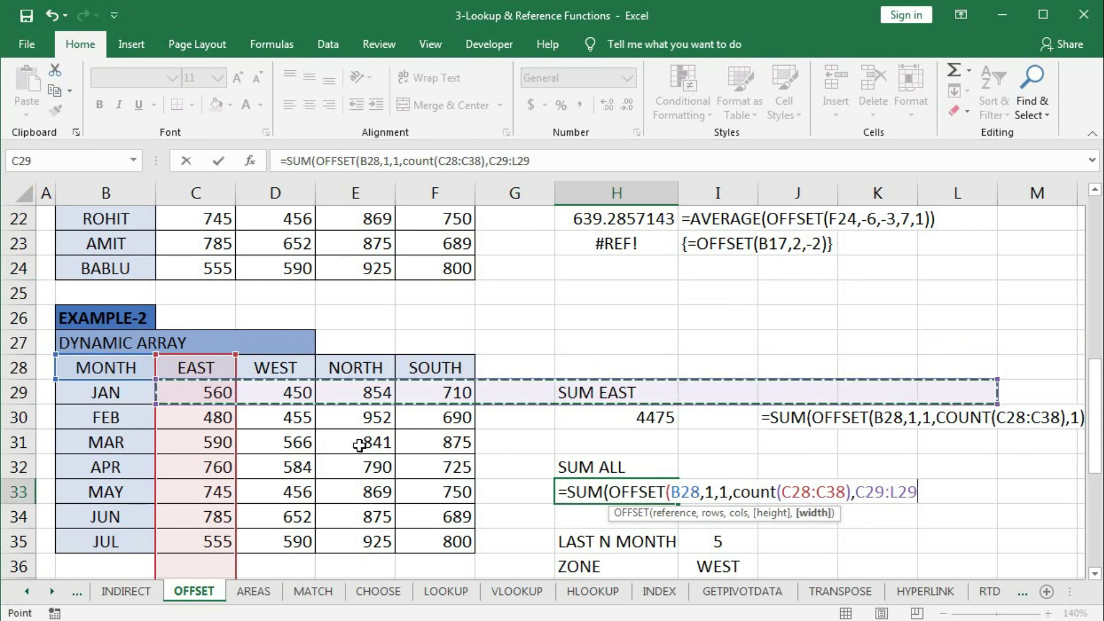
click(856, 491)
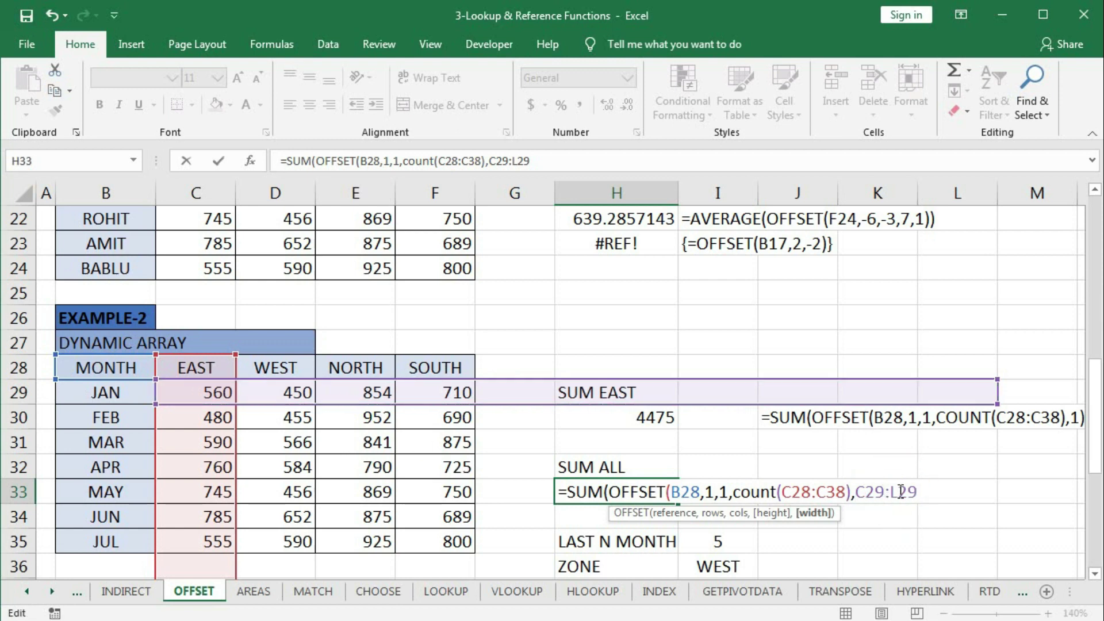
text(count)
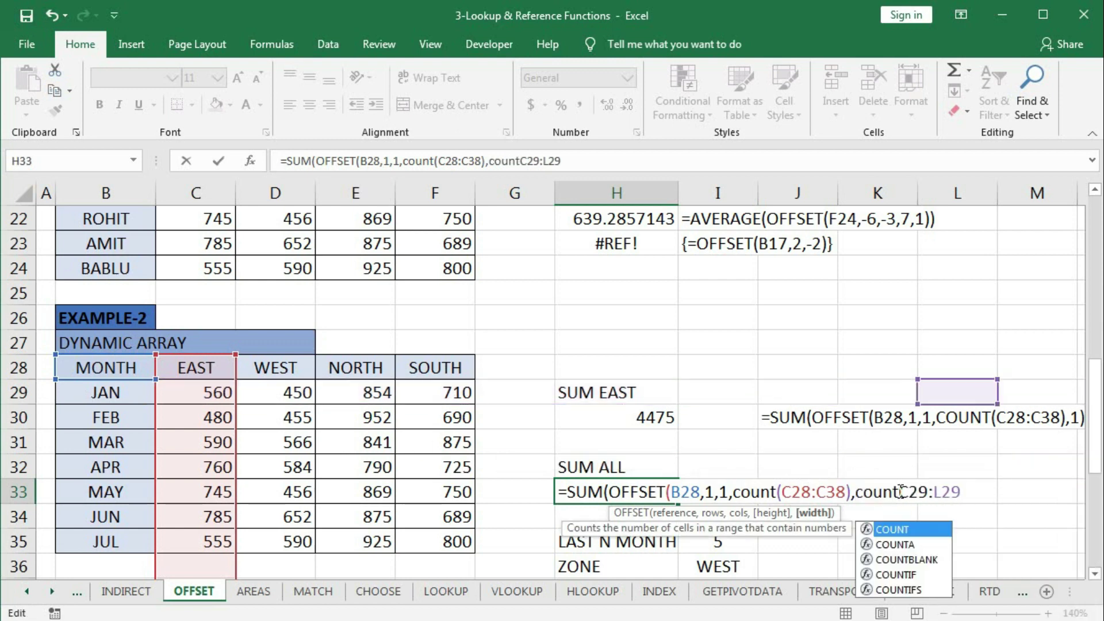
key(Tab)
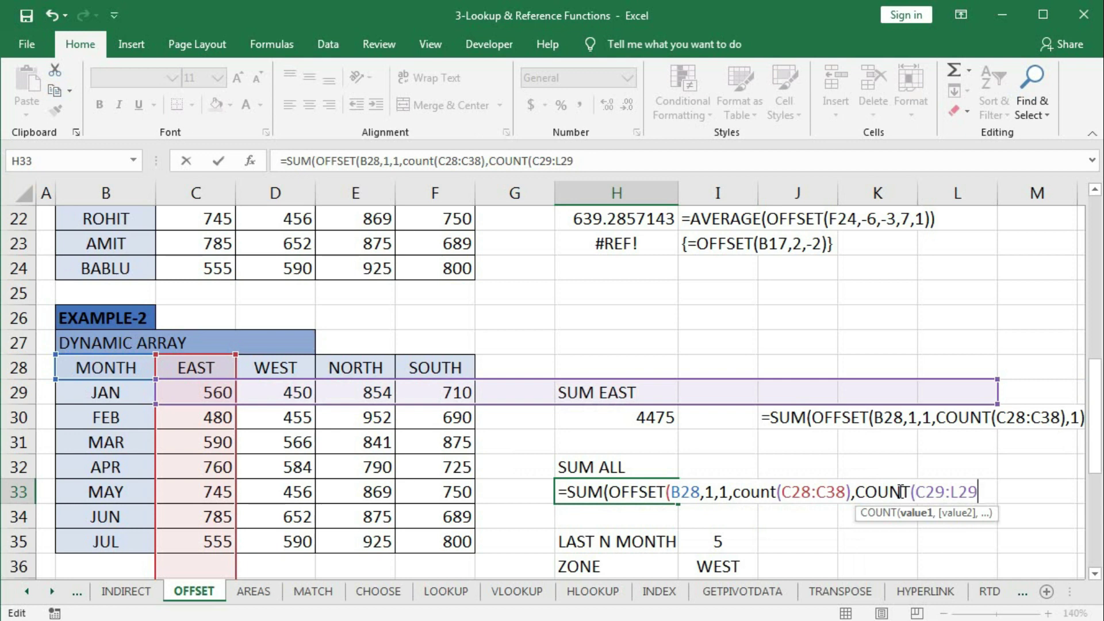
text())
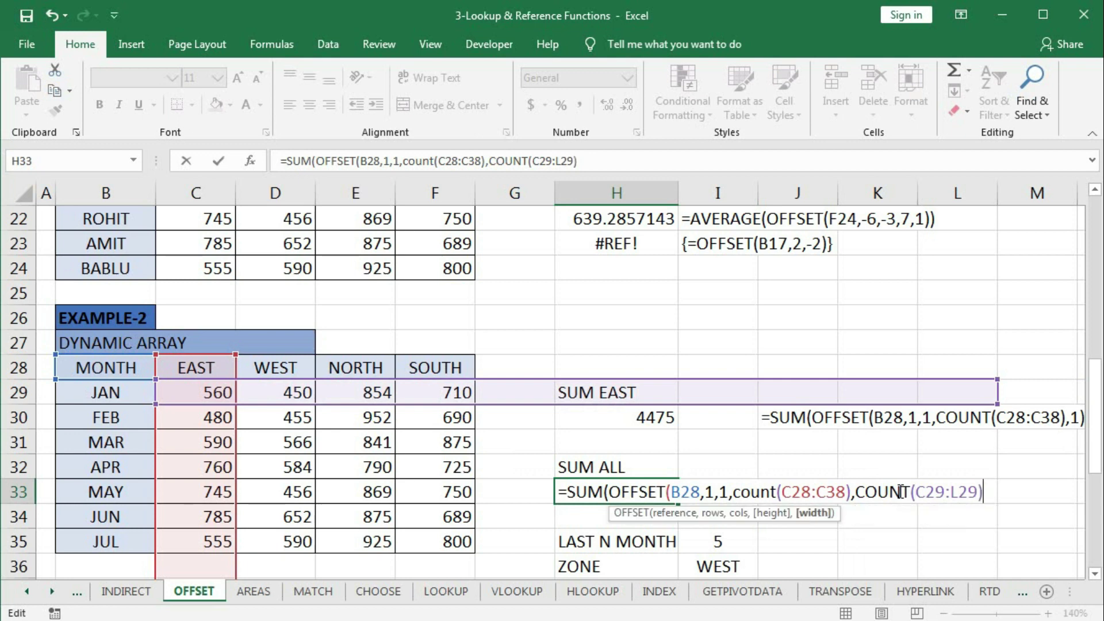
text())
key(Return)
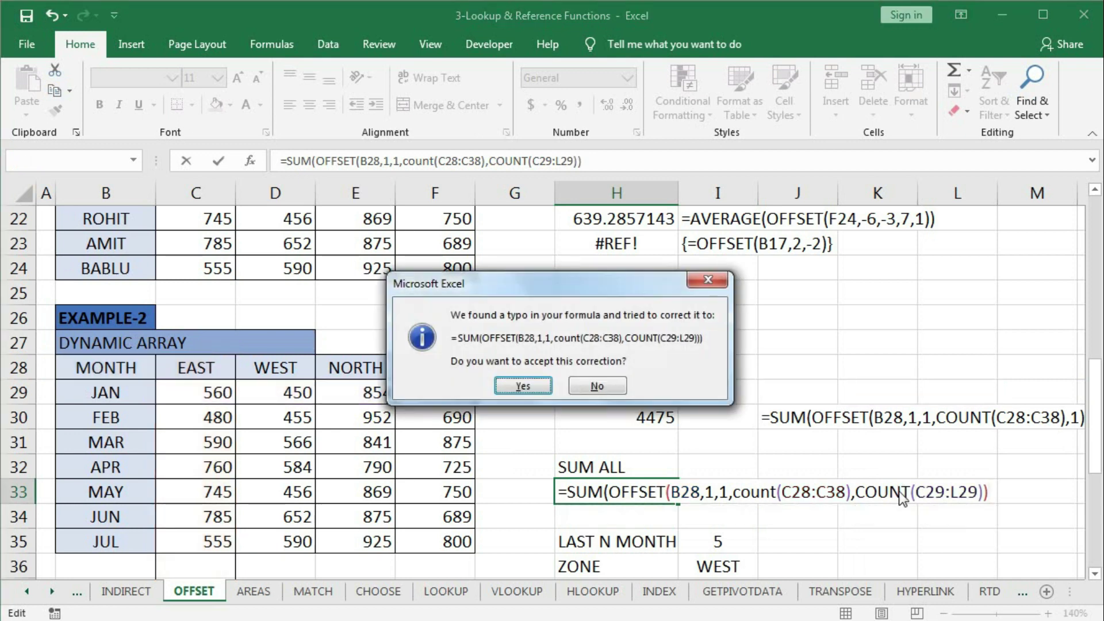
click(523, 385)
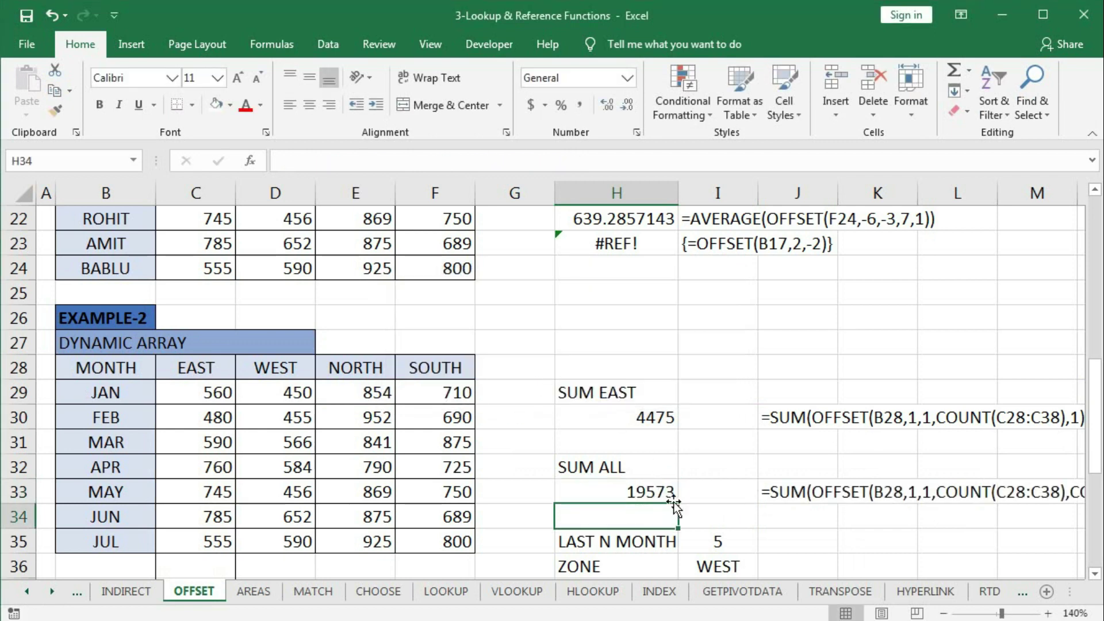
drag(183, 400, 467, 547)
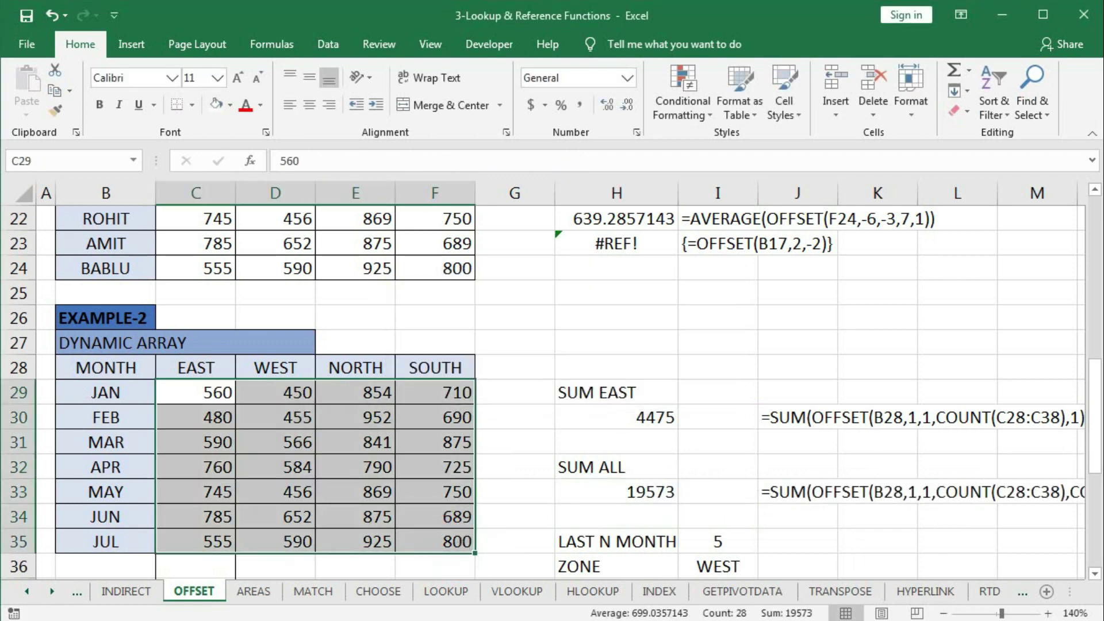
click(322, 465)
Test the dynamic SUM ALL total by adding the values 27 in C36 and 100 in G29
scroll(320, 463, down, 1)
click(201, 486)
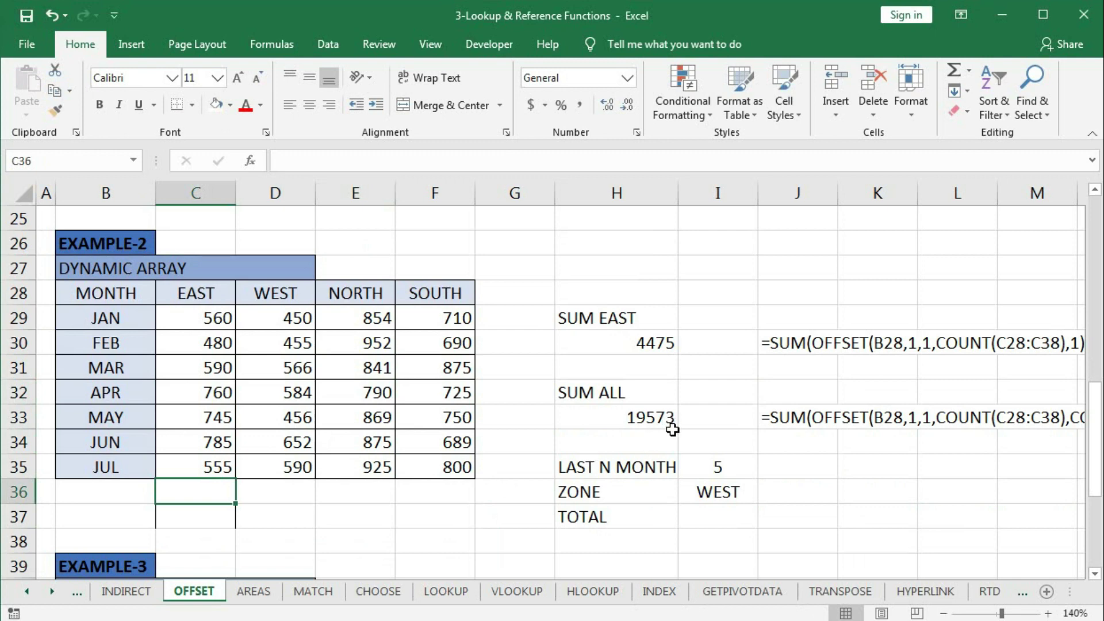
text(27)
key(Return)
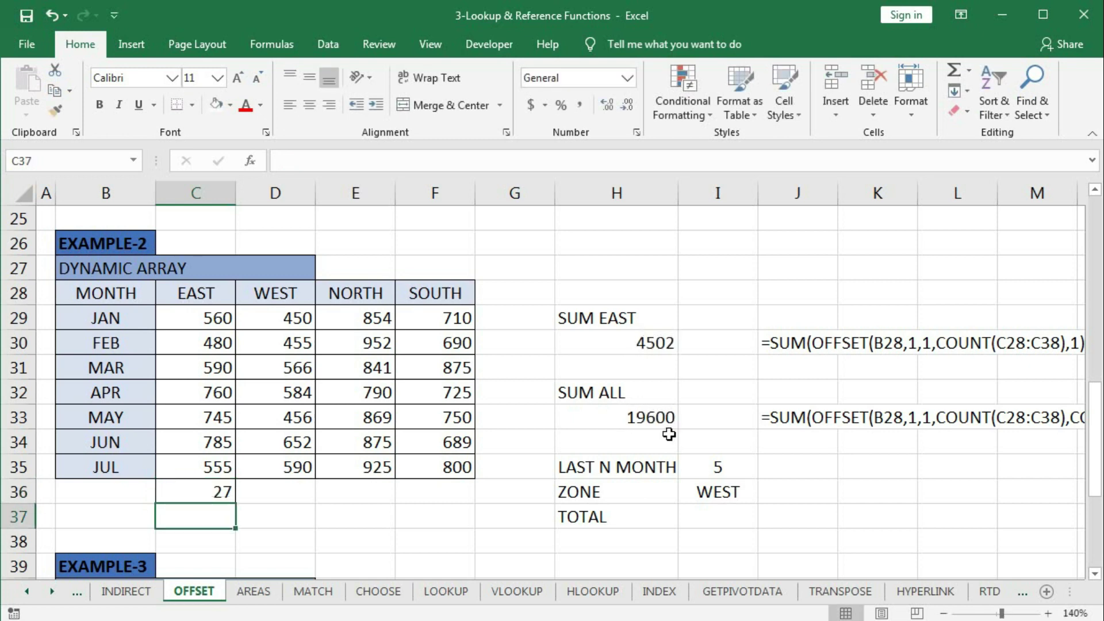
click(520, 344)
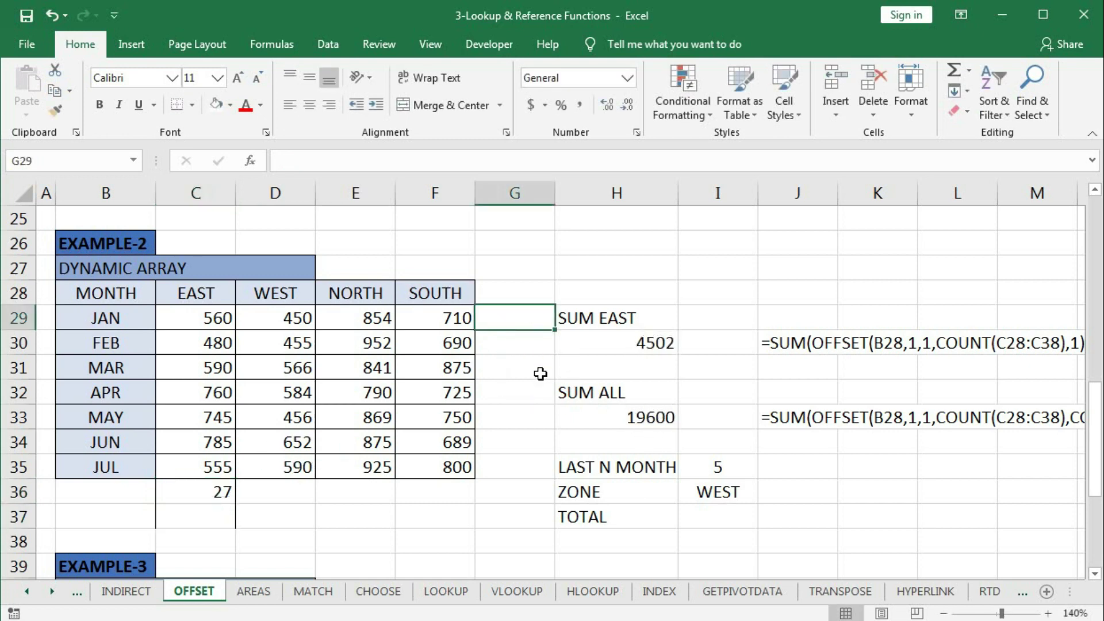
text(100)
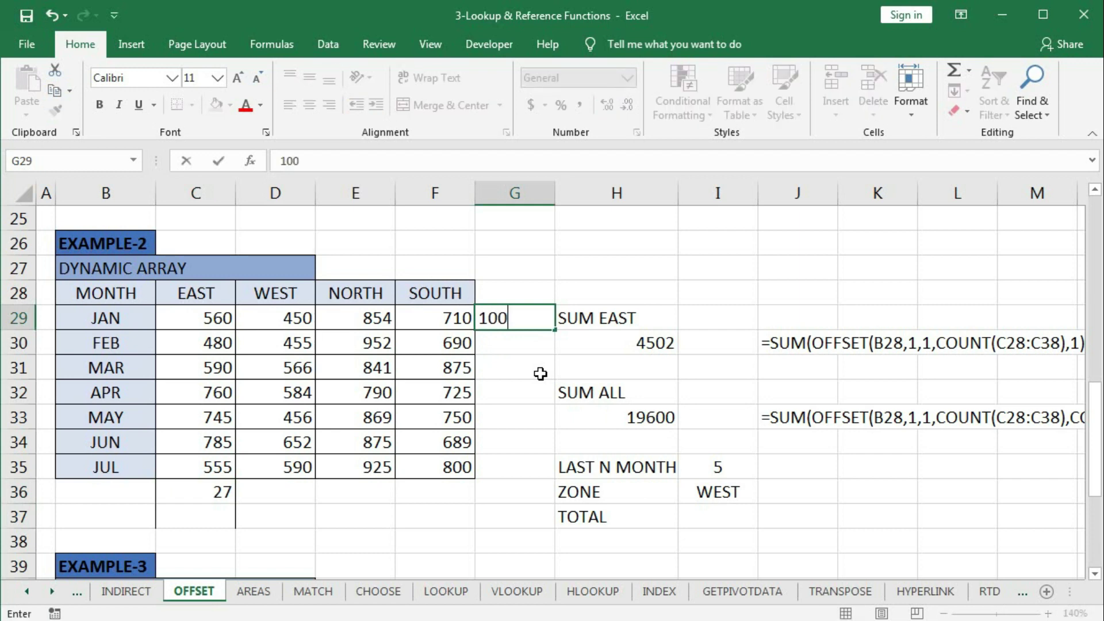
key(Return)
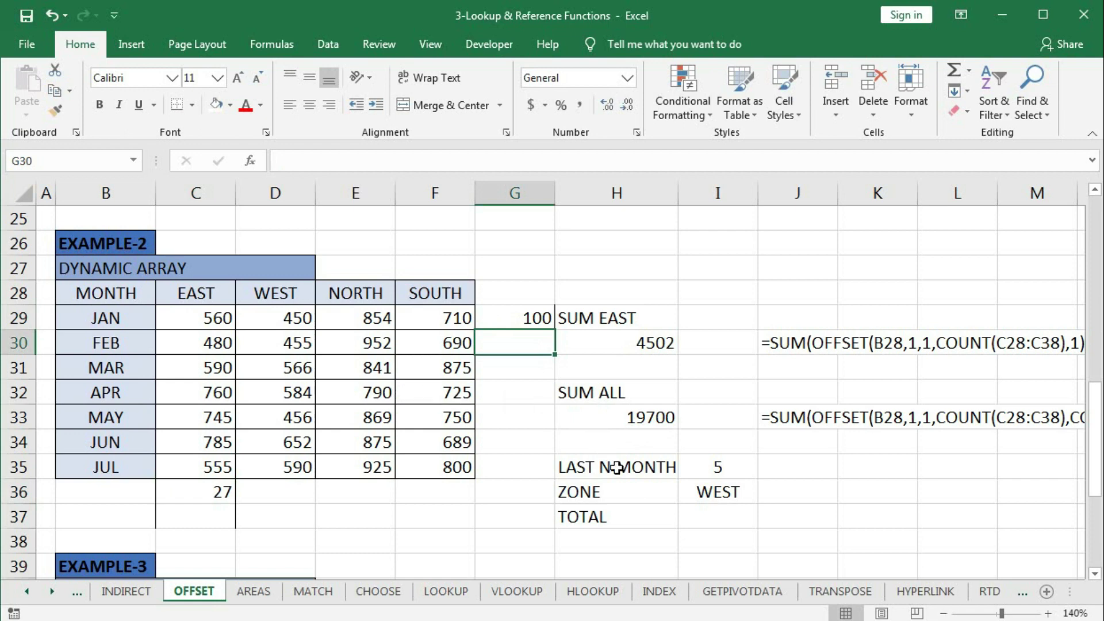
Start the TOTAL formula in I37 with SUM and OFFSET from reference B28, for the month count and zone in I35:I36
drag(213, 467, 210, 394)
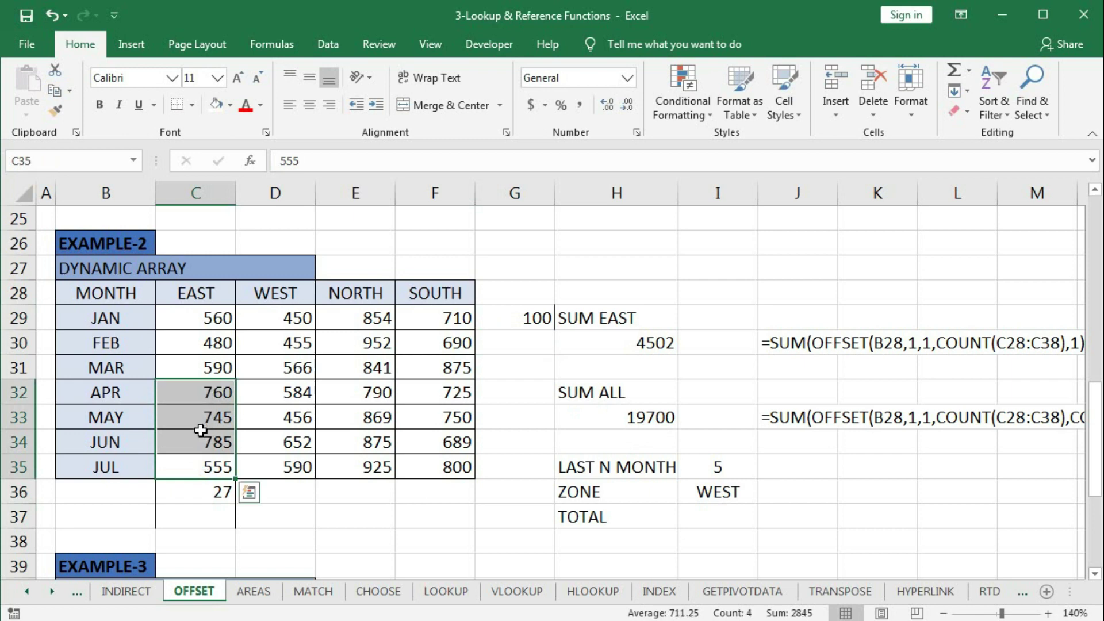
click(713, 466)
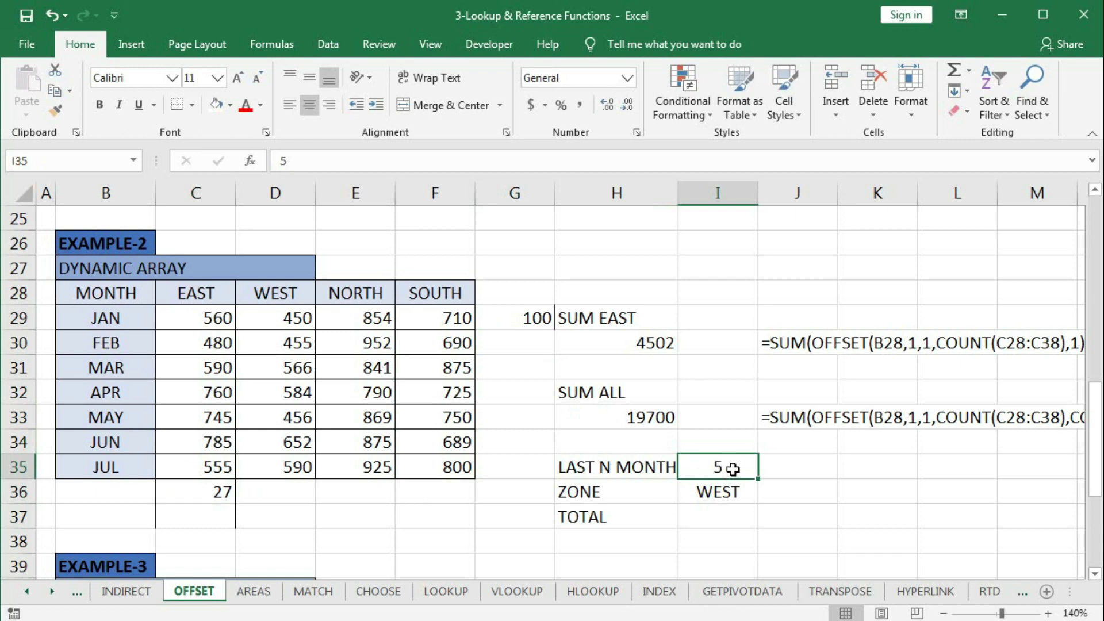
click(728, 493)
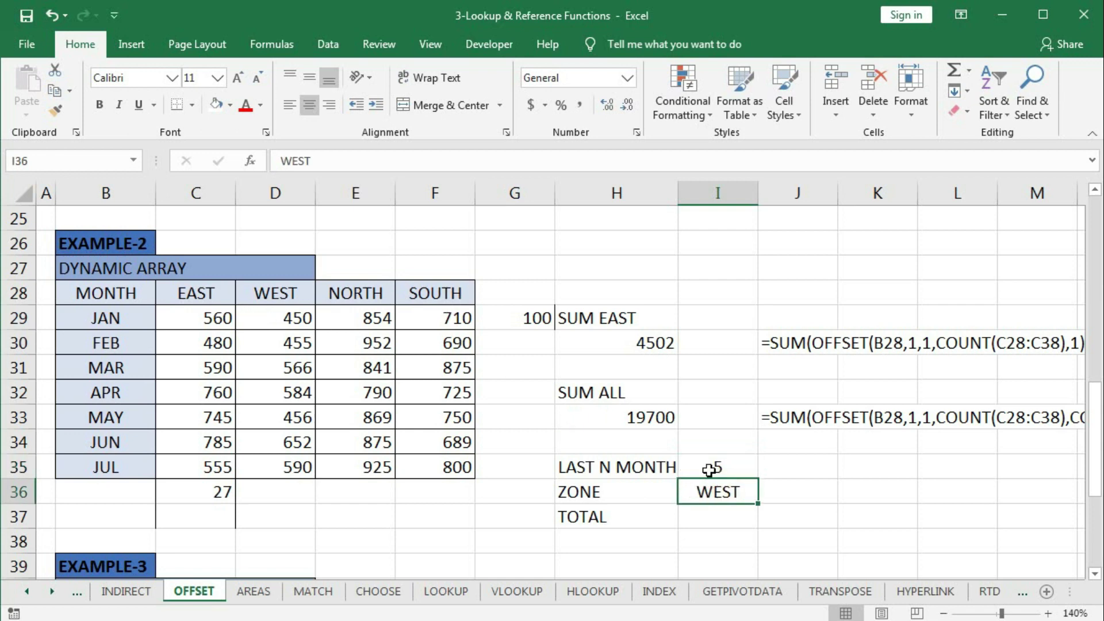
drag(710, 470, 715, 489)
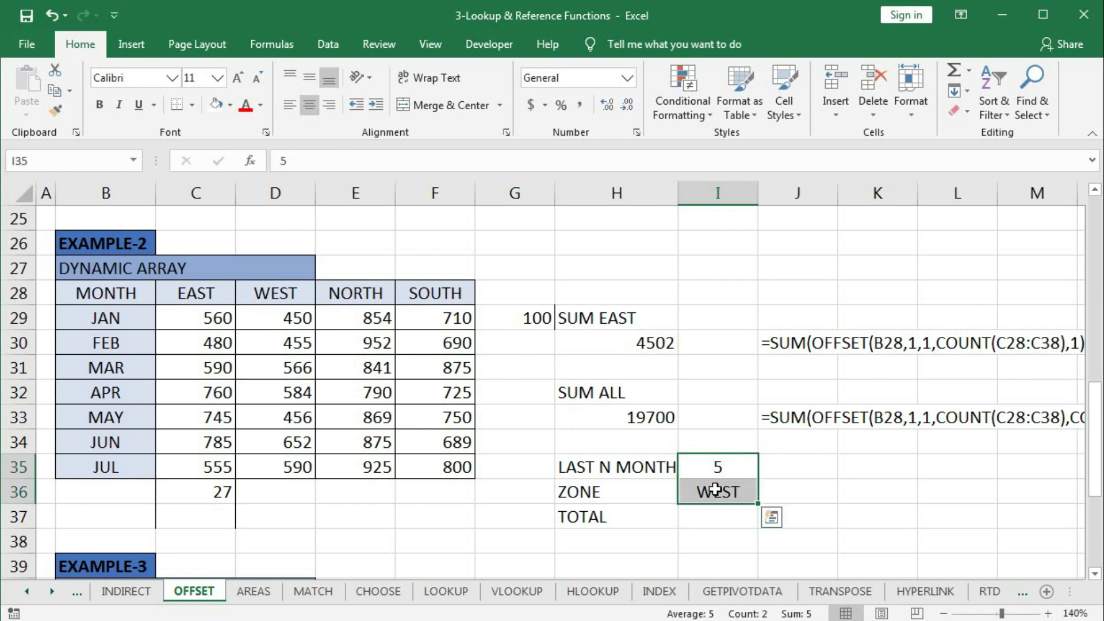
click(700, 516)
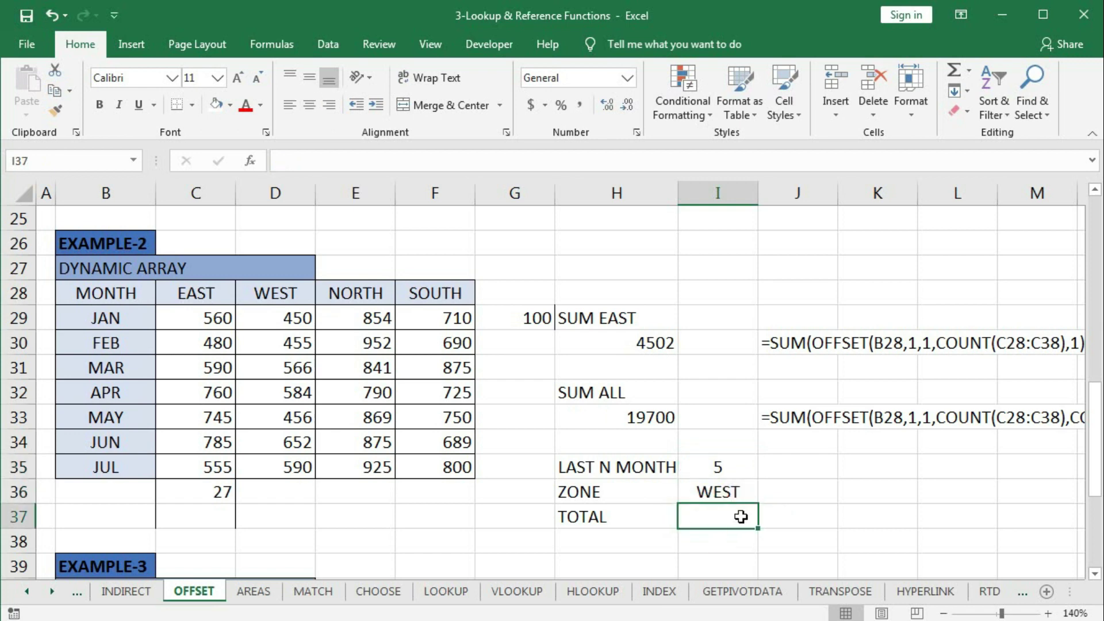
text(=sum)
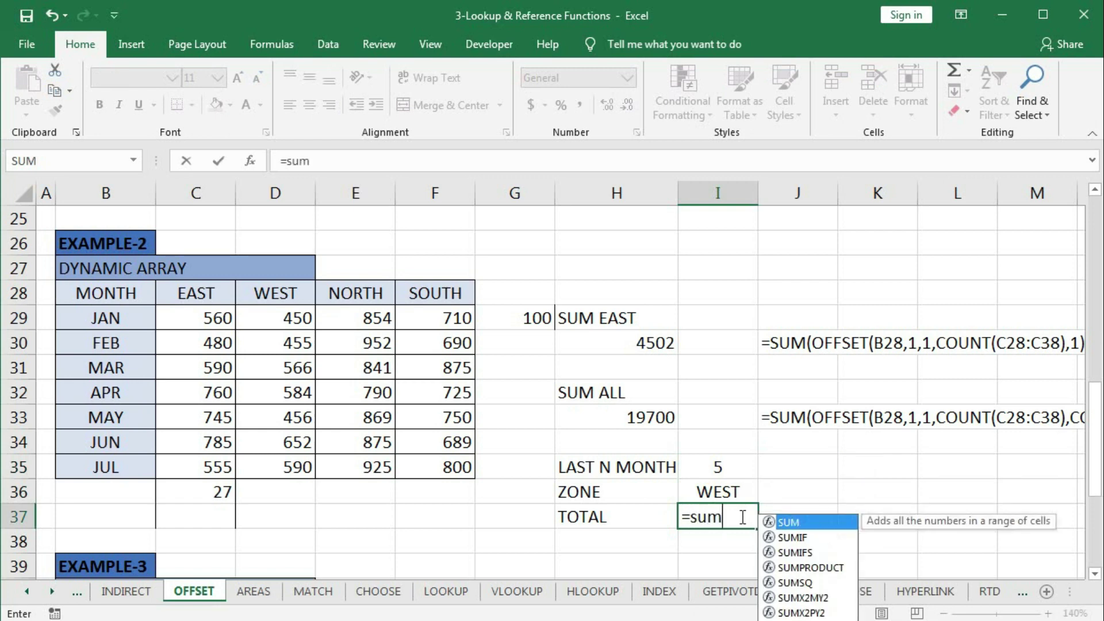
key(Tab)
text(of)
key(Tab)
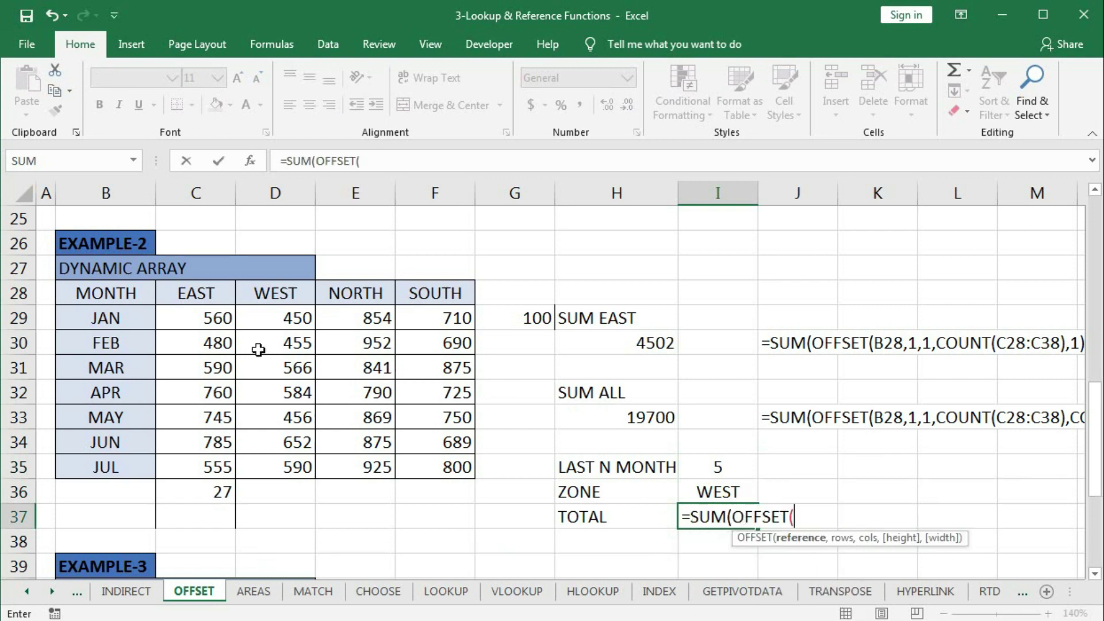
click(105, 294)
text(,)
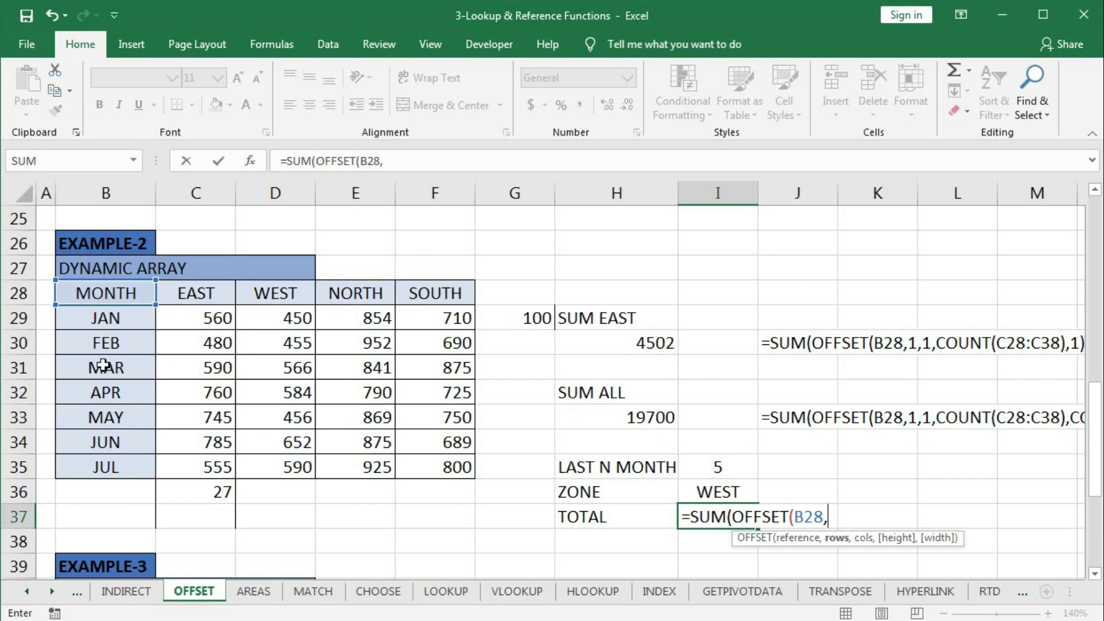
Enter COUNTA(B28:B38)-I35 as the OFFSET rows argument in the I37 TOTAL formula
text(couna()
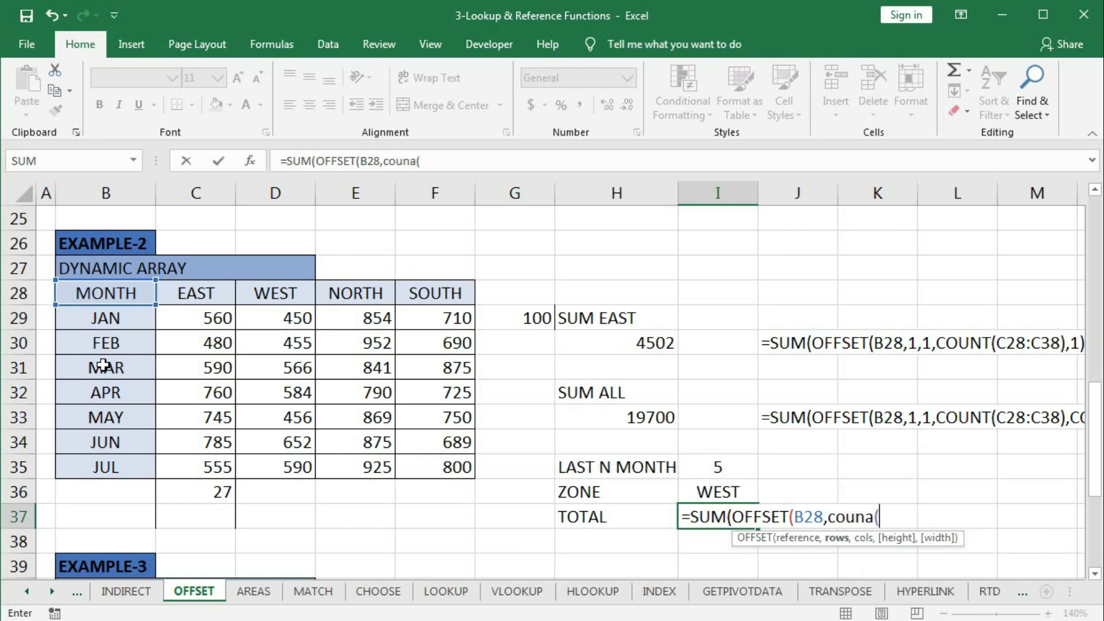
key(BackSpace)
key(BackSpace)
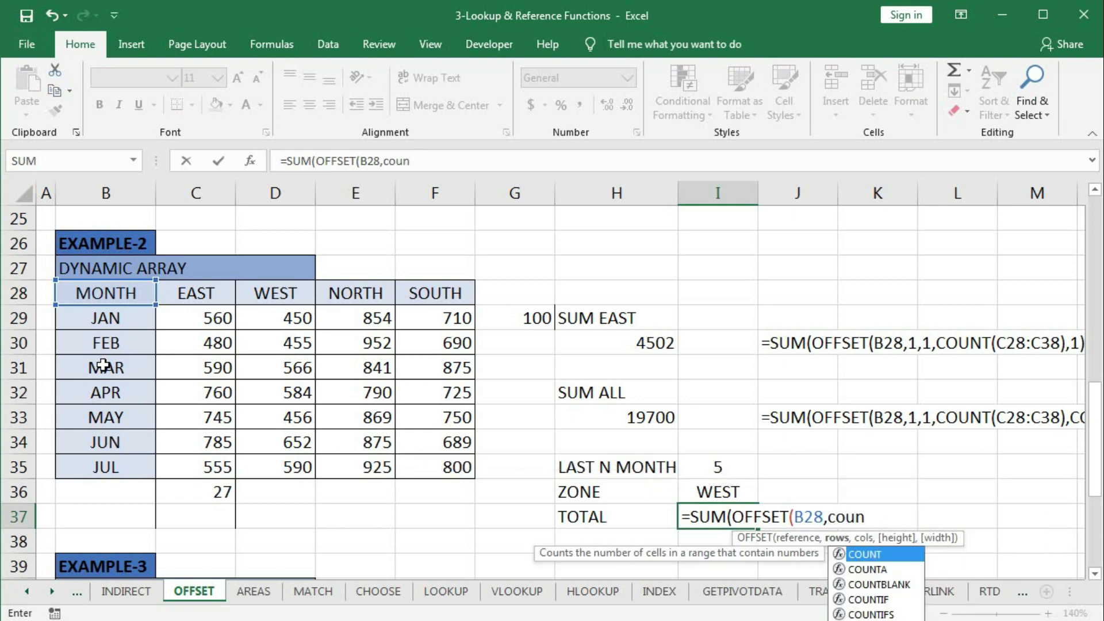
text(ta()
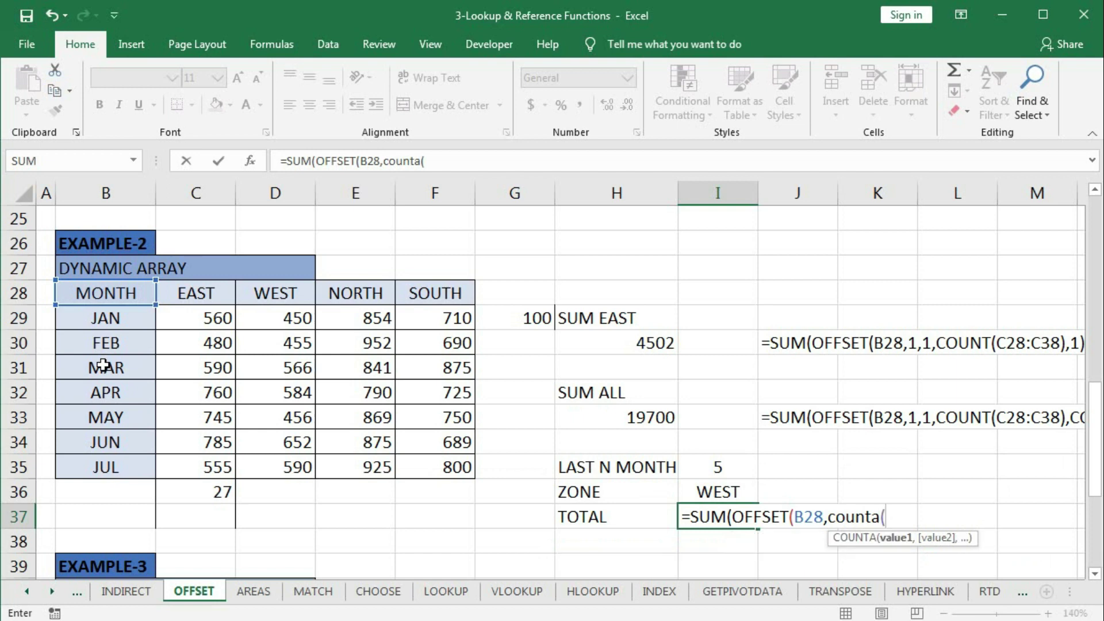
drag(94, 299, 97, 532)
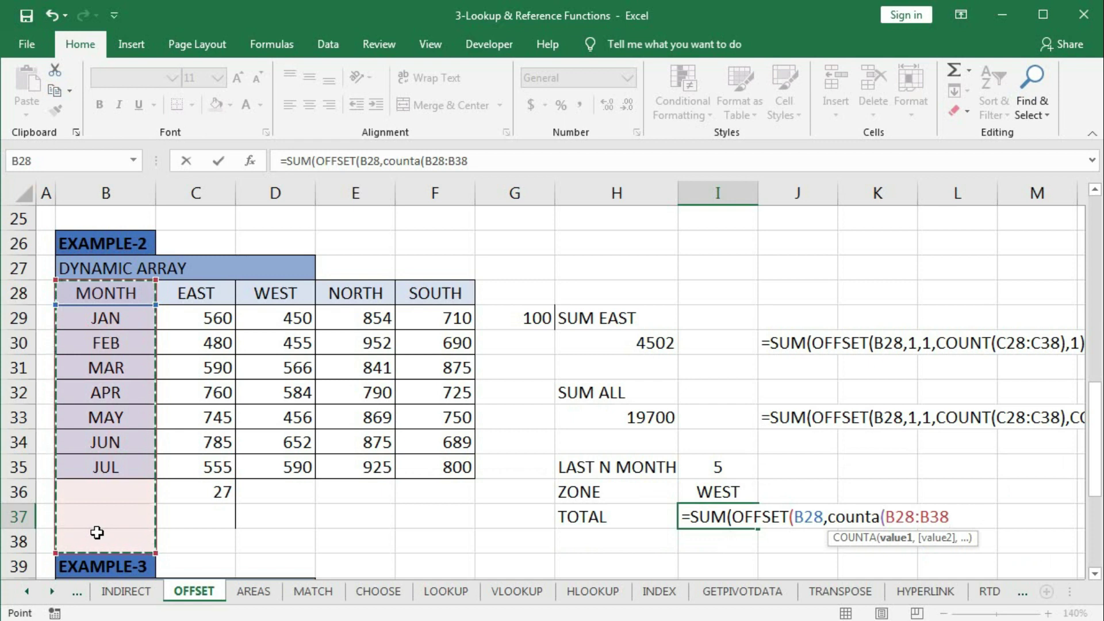
text())
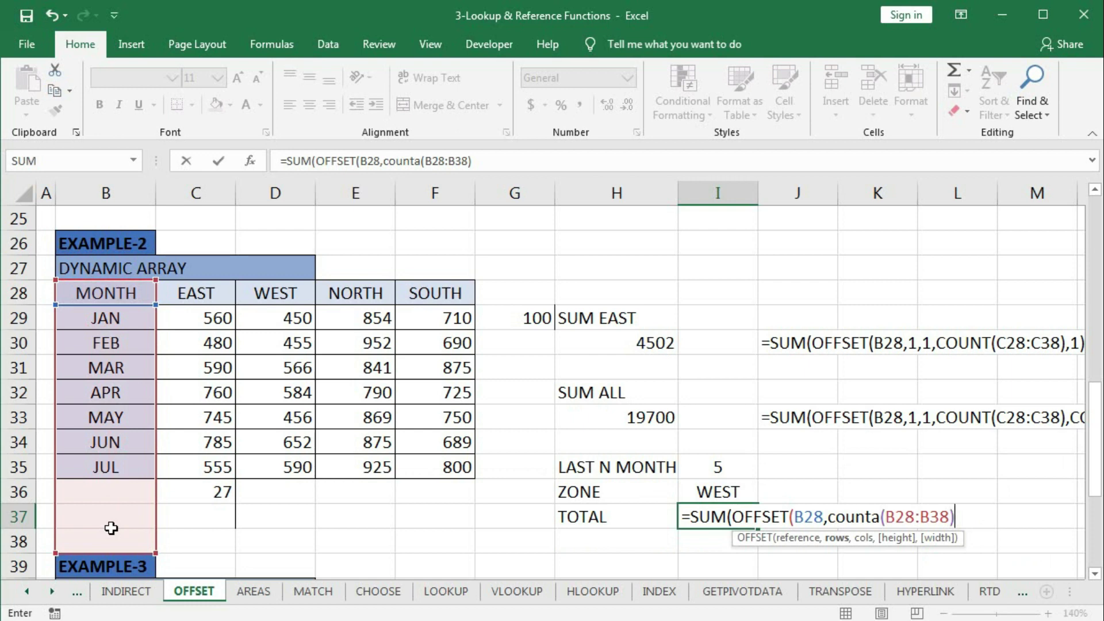
text(-)
click(708, 475)
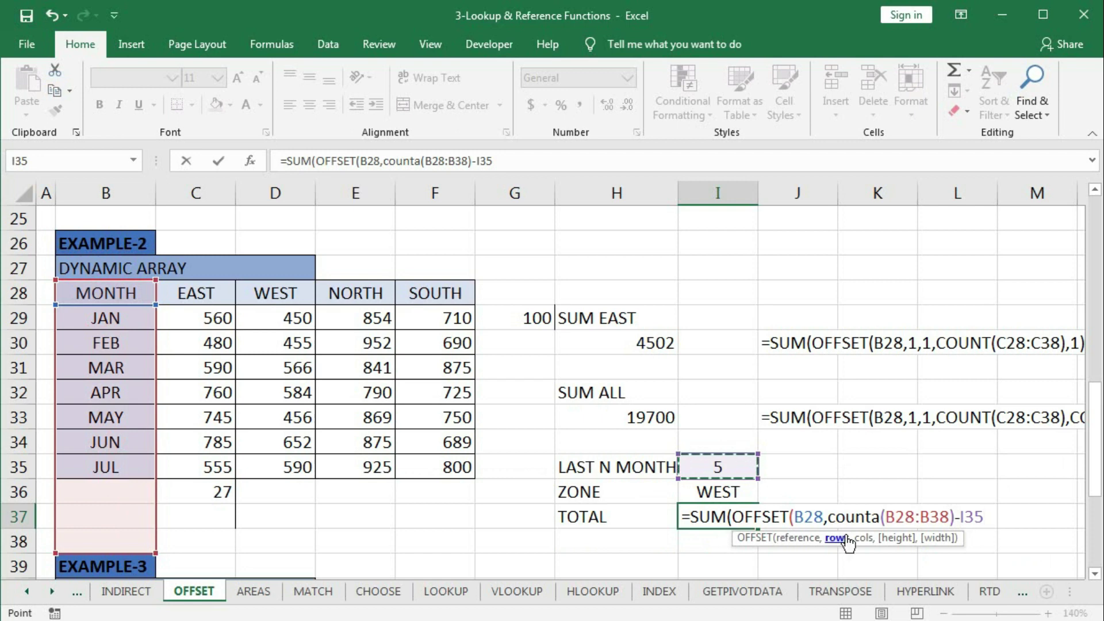
Evaluate the COUNTA(B28:B38)-I35 rows argument in place inside the I37 formula, and restore the expression
drag(830, 517, 1052, 519)
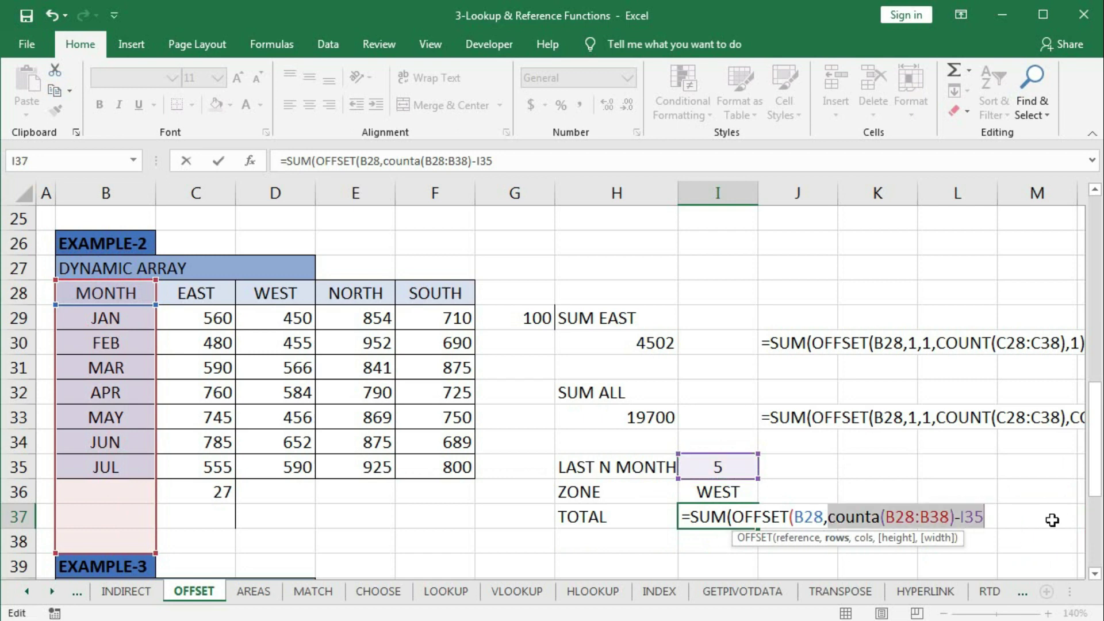
text(,3)
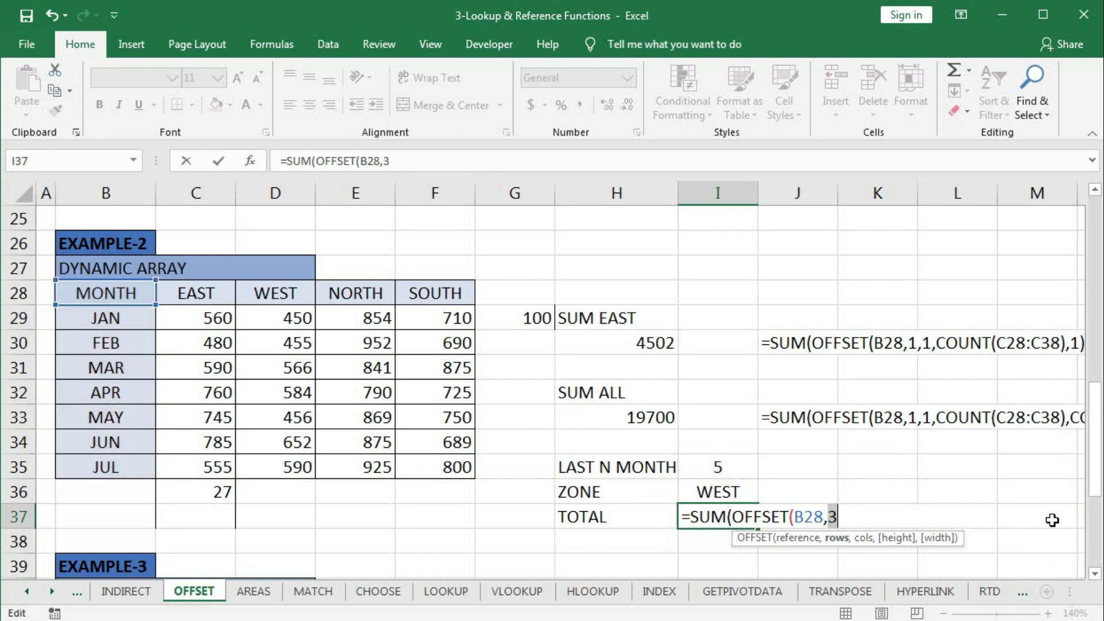
key(ctrl+z)
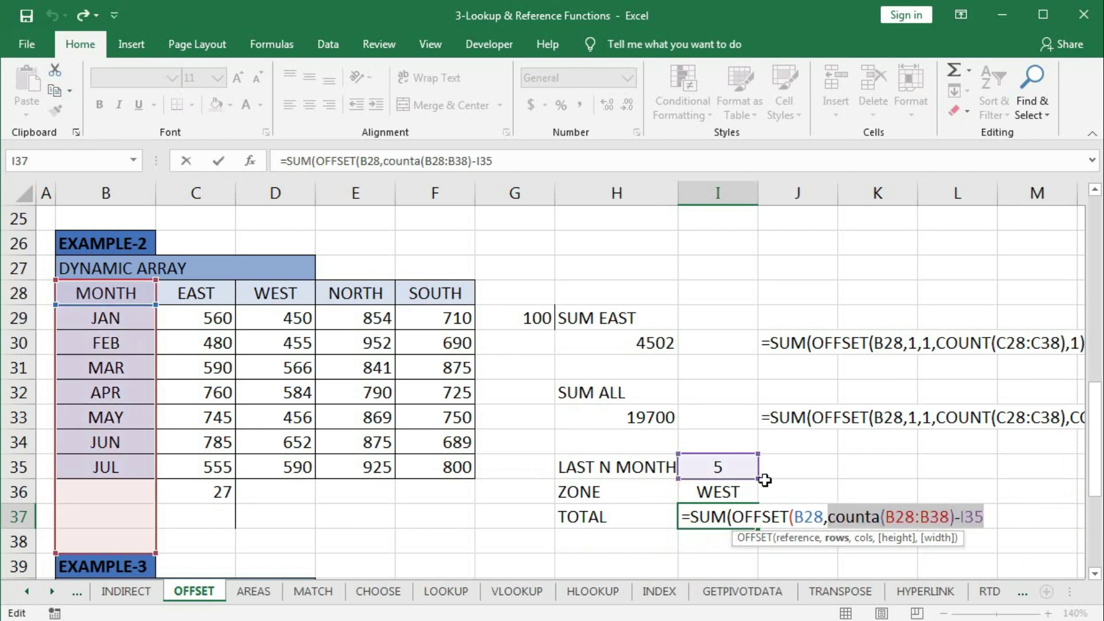
click(985, 516)
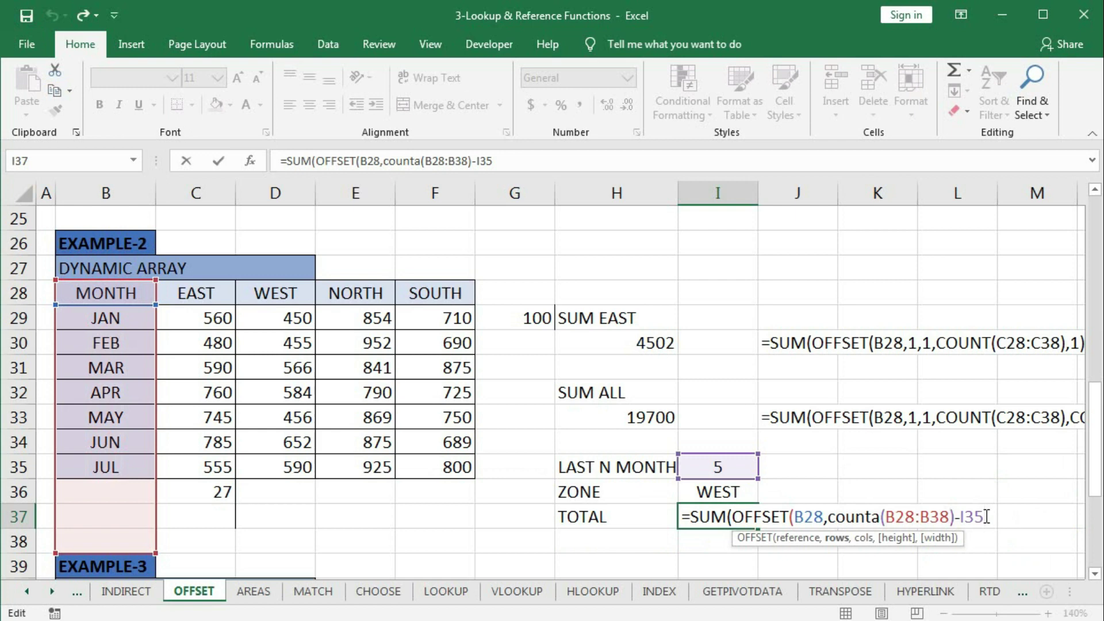
Add MATCH(I36,C28:F28,0) as the OFFSET cols argument in the I37 formula to locate the chosen zone's column
text(,)
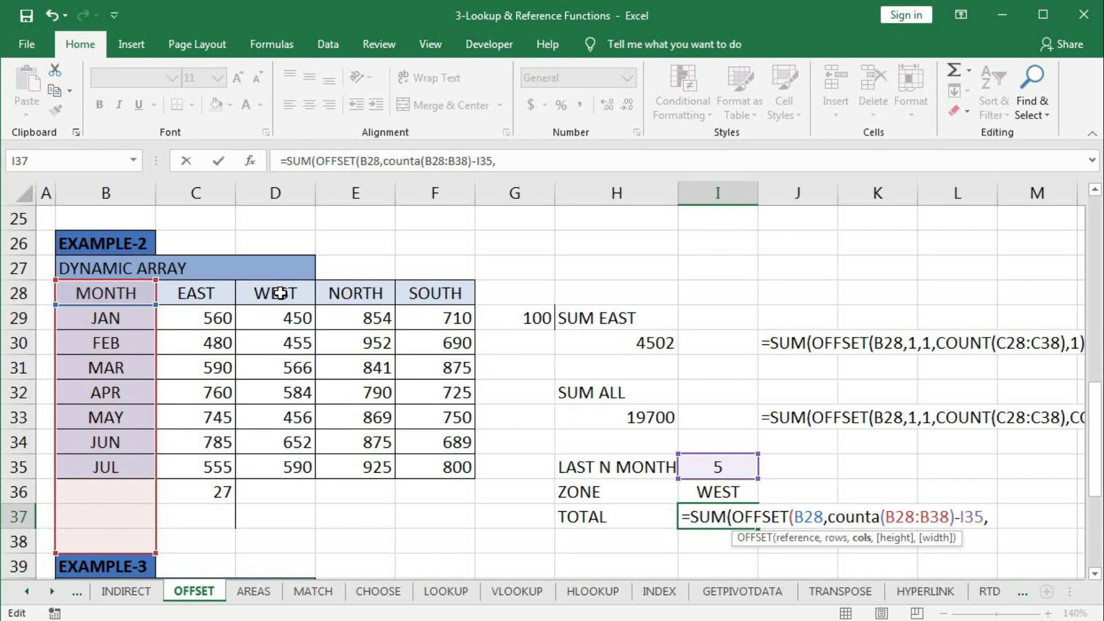
text(ma)
key(Tab)
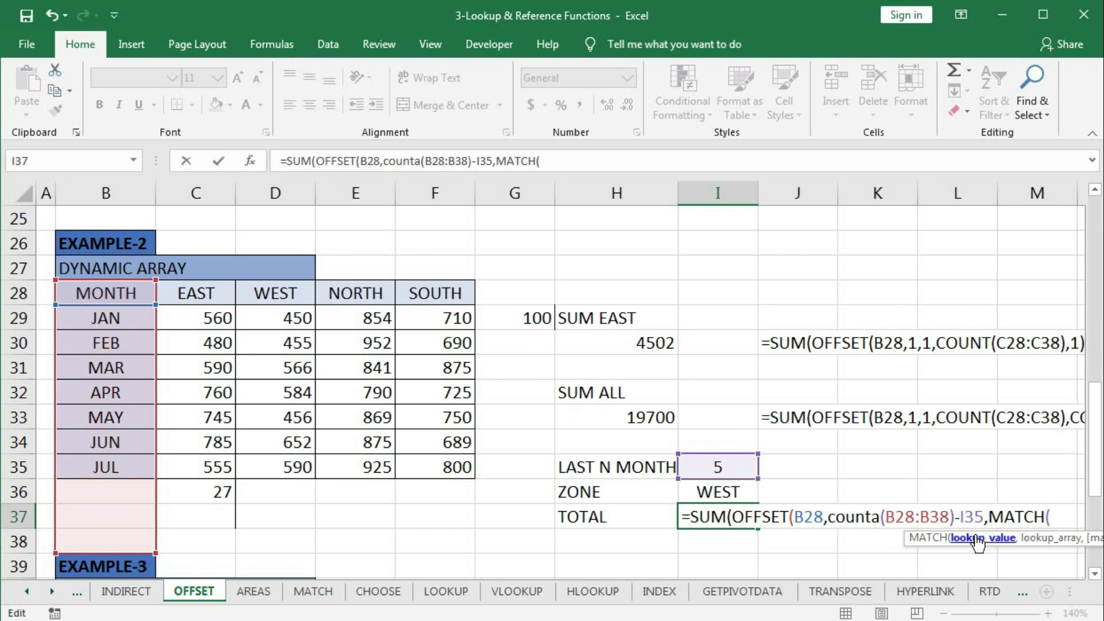
click(715, 490)
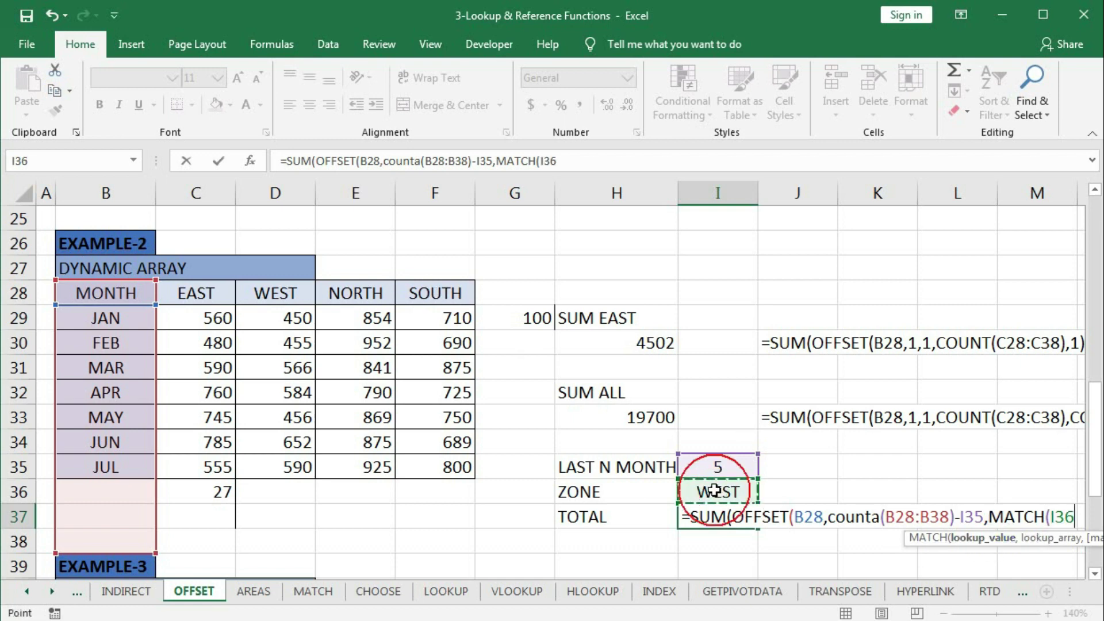
text(,)
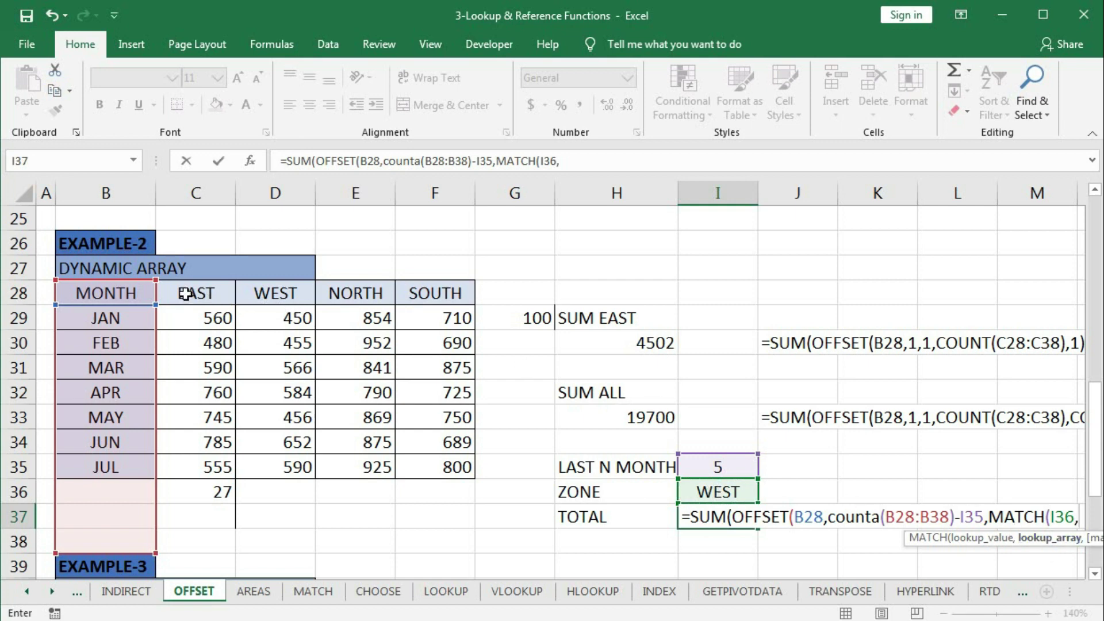
drag(185, 293, 426, 294)
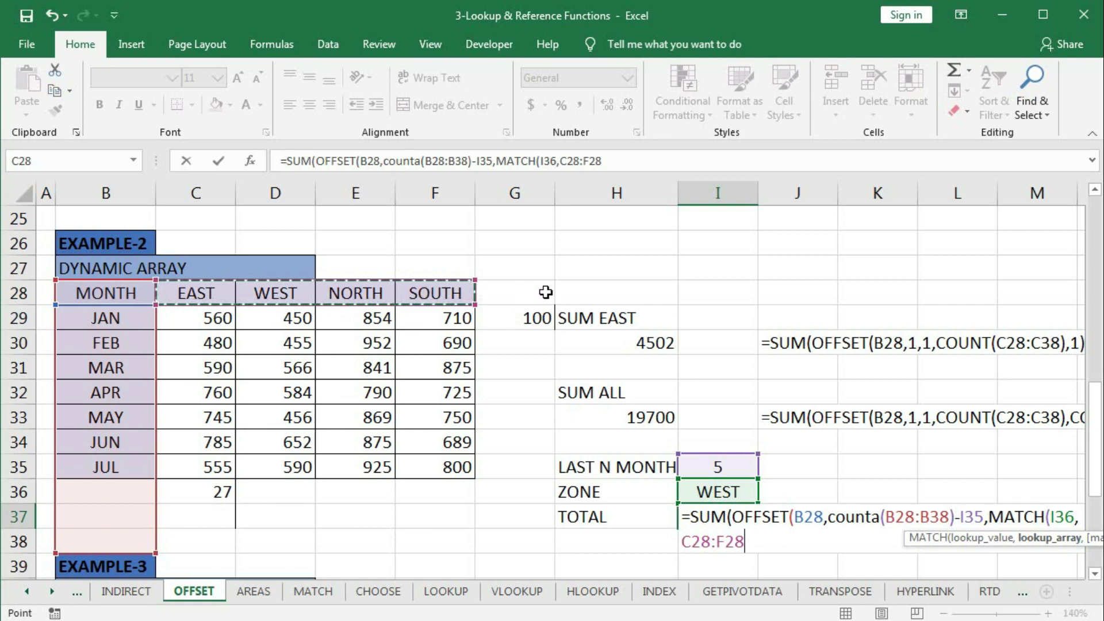
text(,)
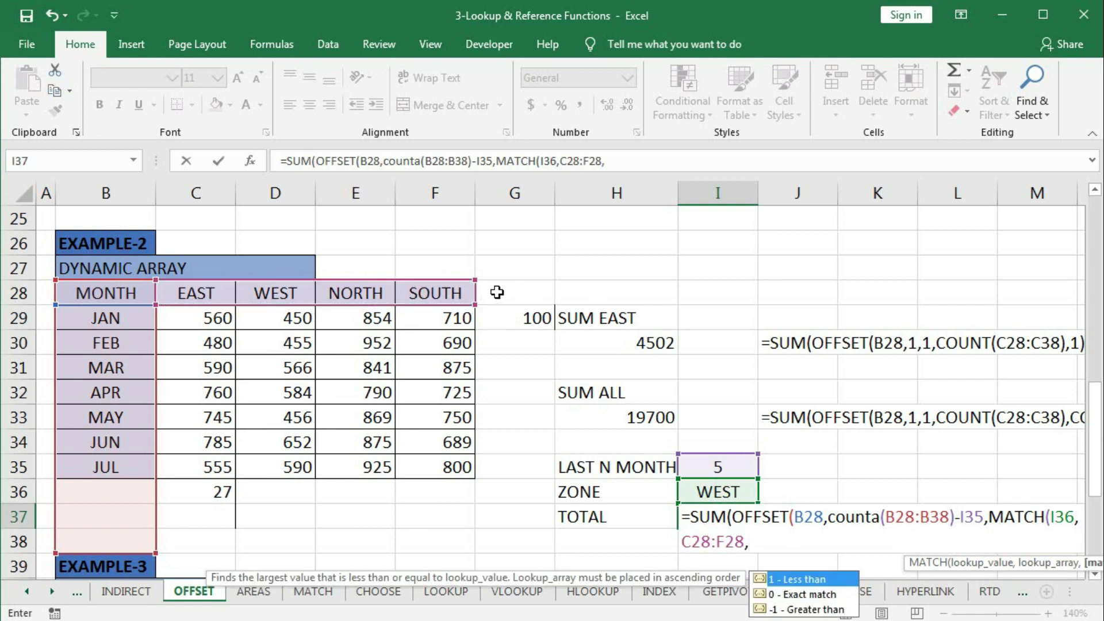
text(0))
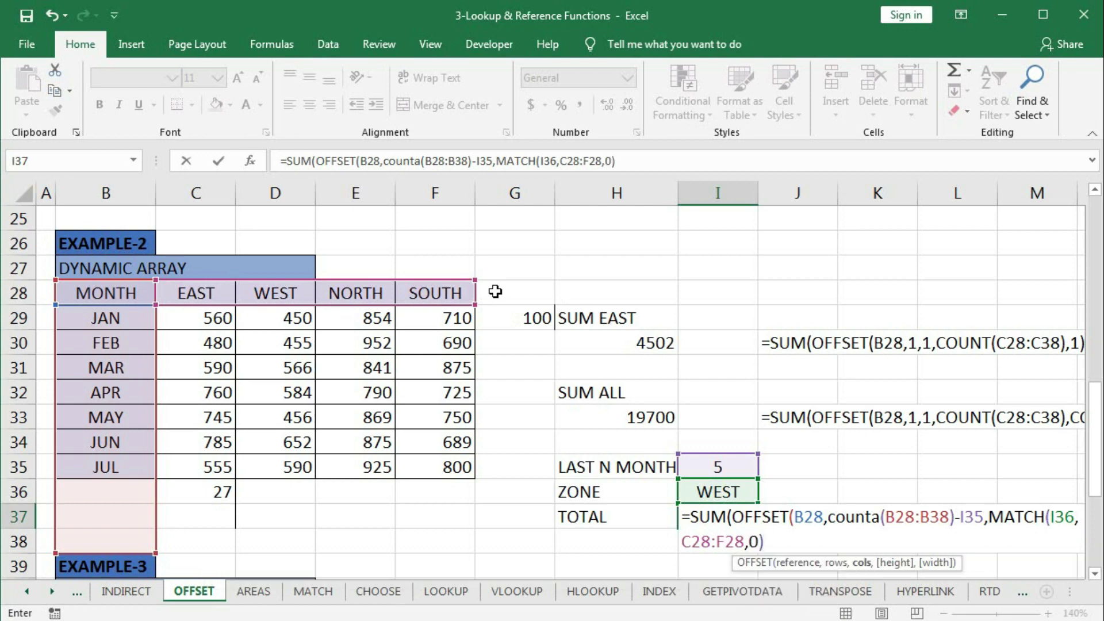
Evaluate the MATCH cols argument in place inside the I37 formula, and restore the MATCH expression
click(860, 564)
key(ctrl+c)
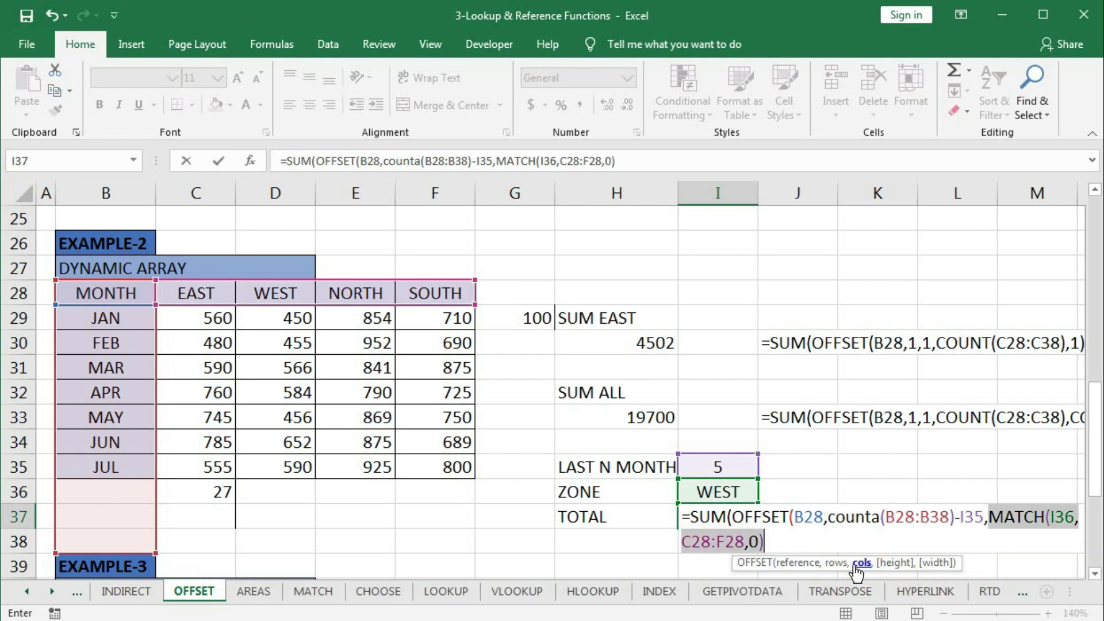
text(2)
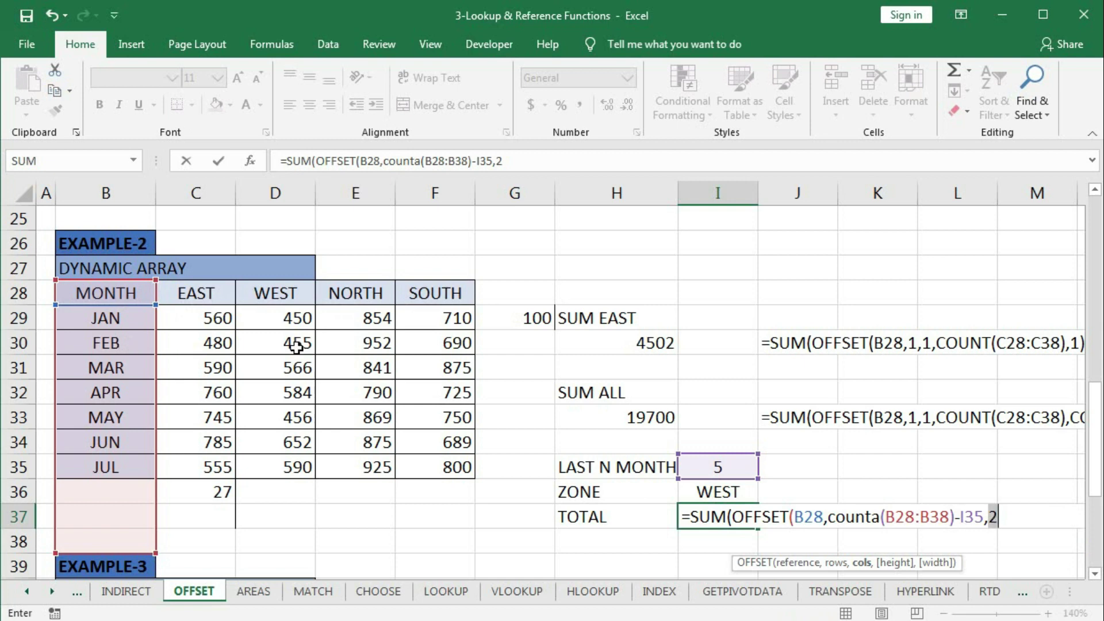
key(ctrl+v)
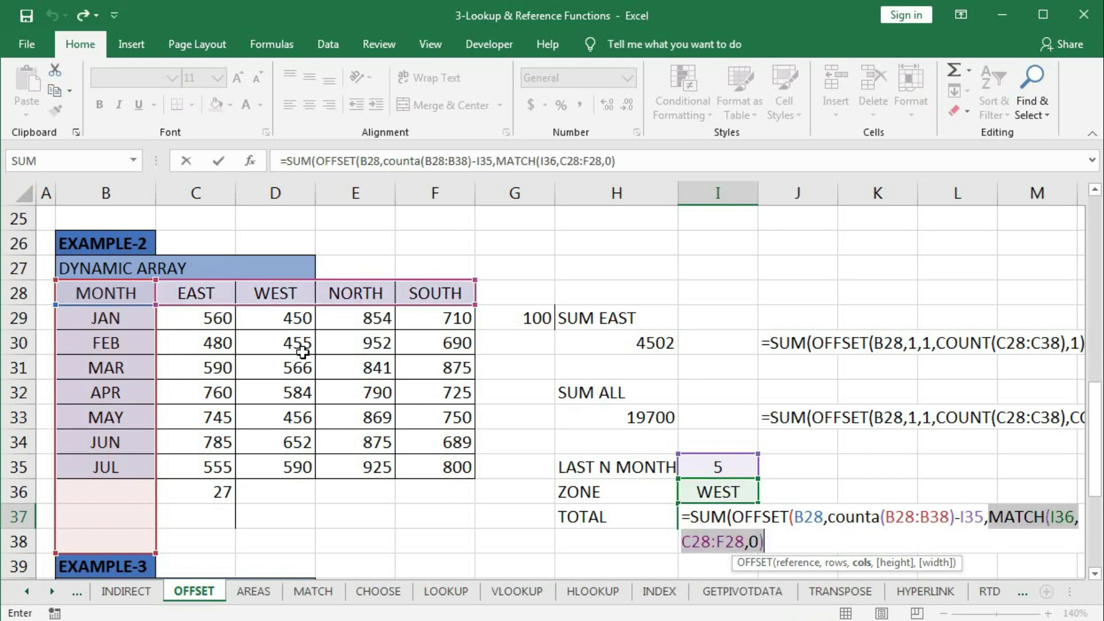
click(781, 539)
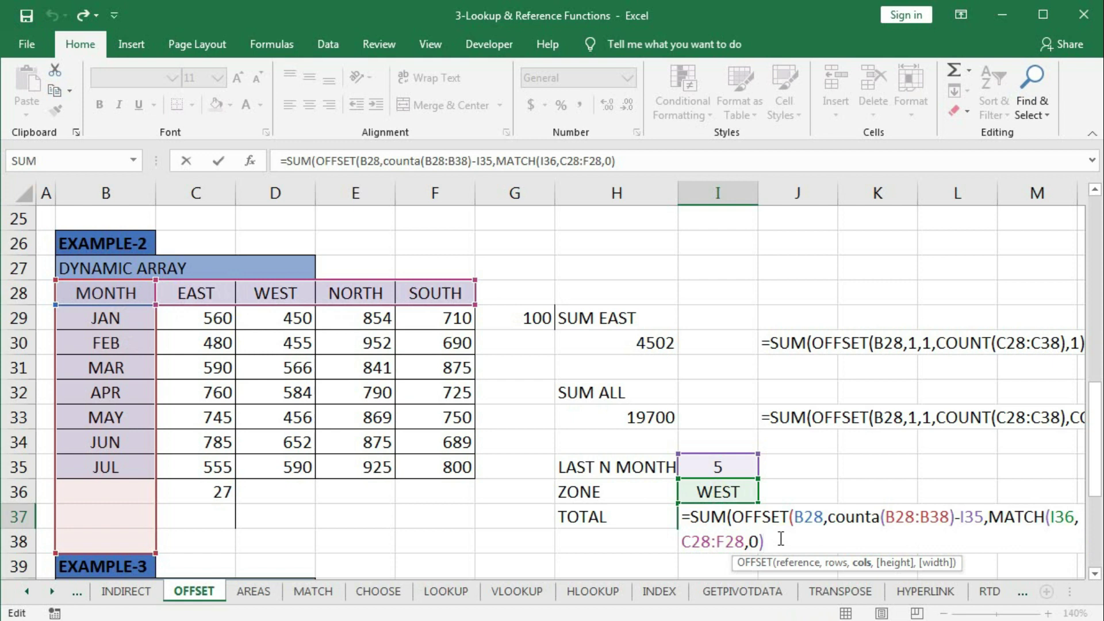
Complete the I37 formula with I35 as the OFFSET height and 1 as the width
text(,)
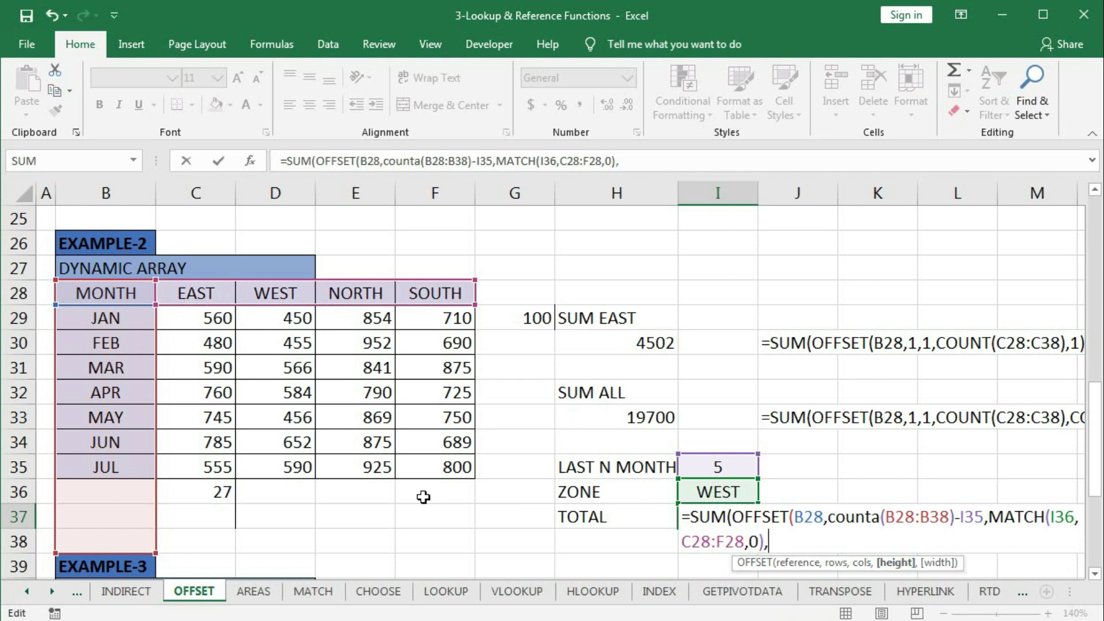
click(721, 466)
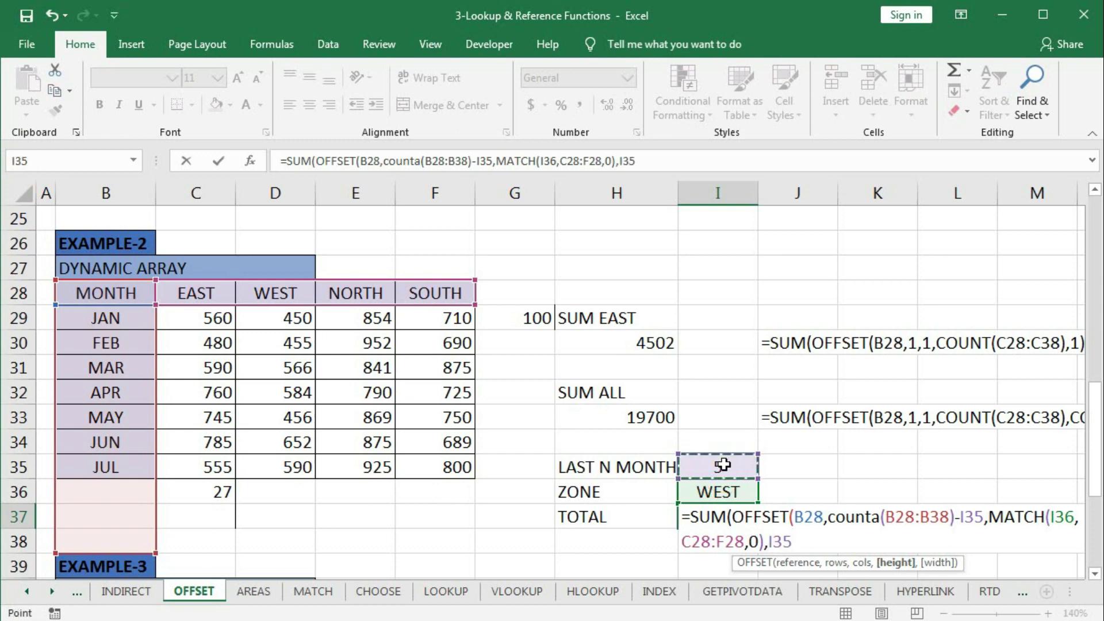
text(,)
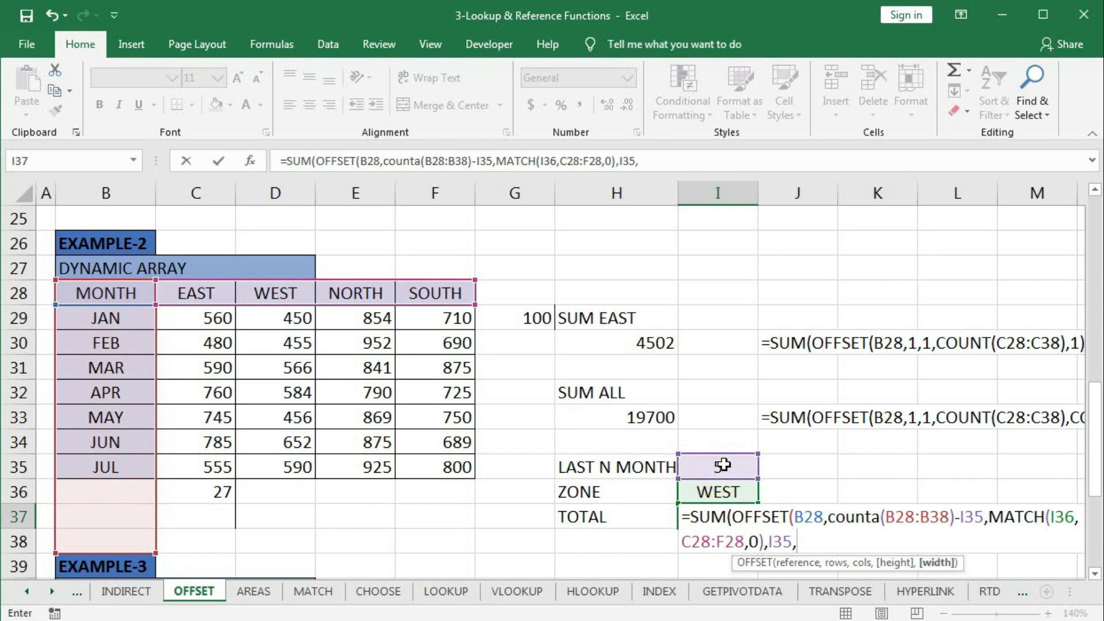
text(1))
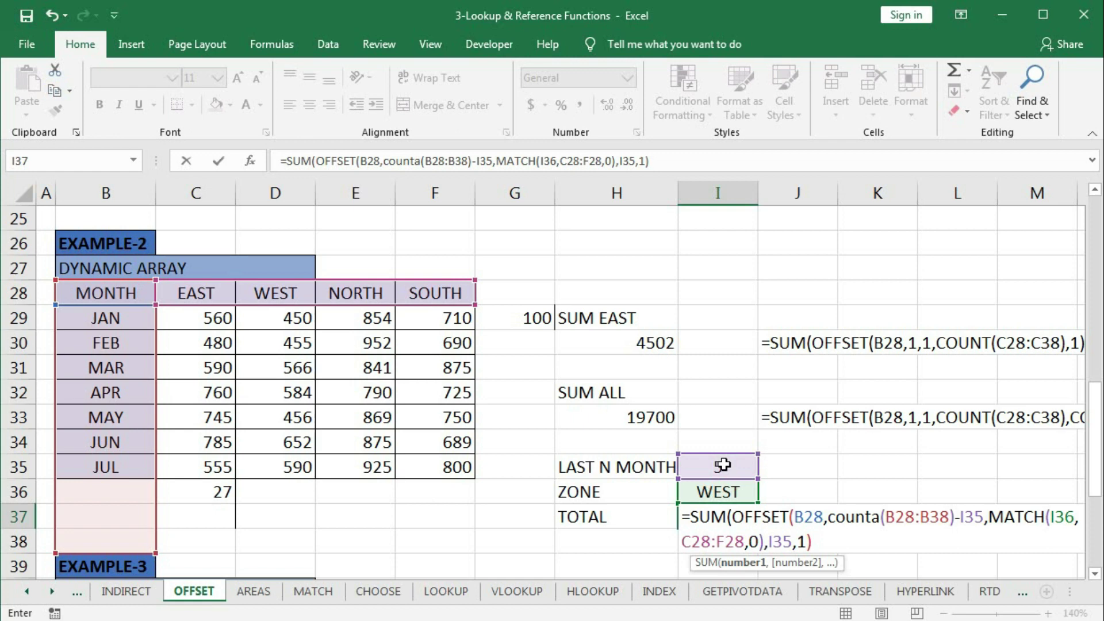
key(Return)
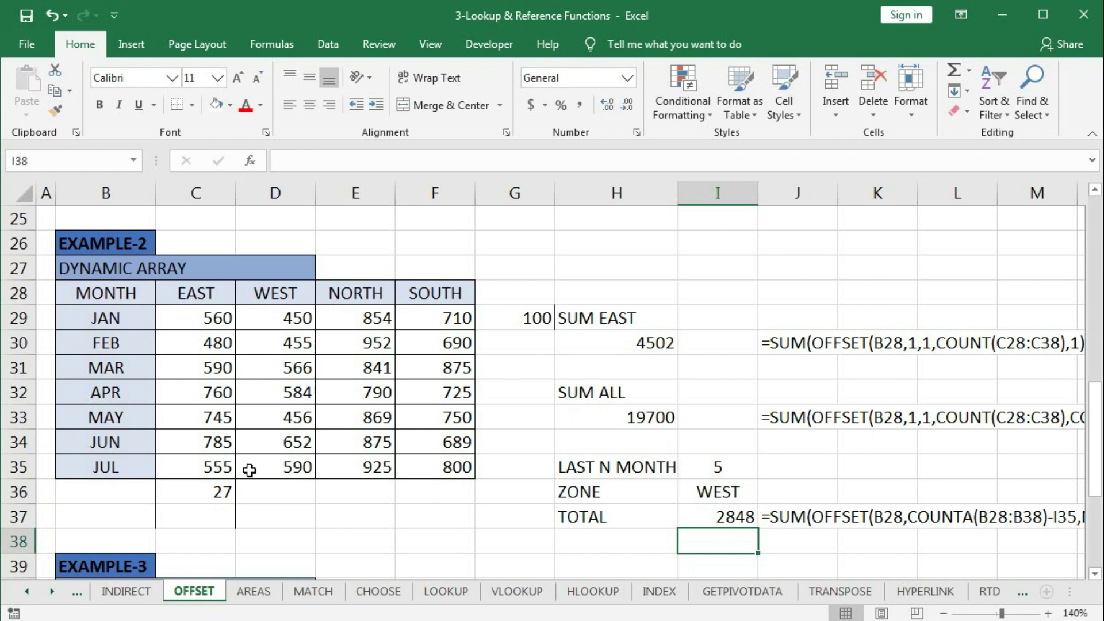
Test the TOTAL formula by adding the month August in B36, and compare it with the sum of D32:D35
drag(221, 493, 210, 392)
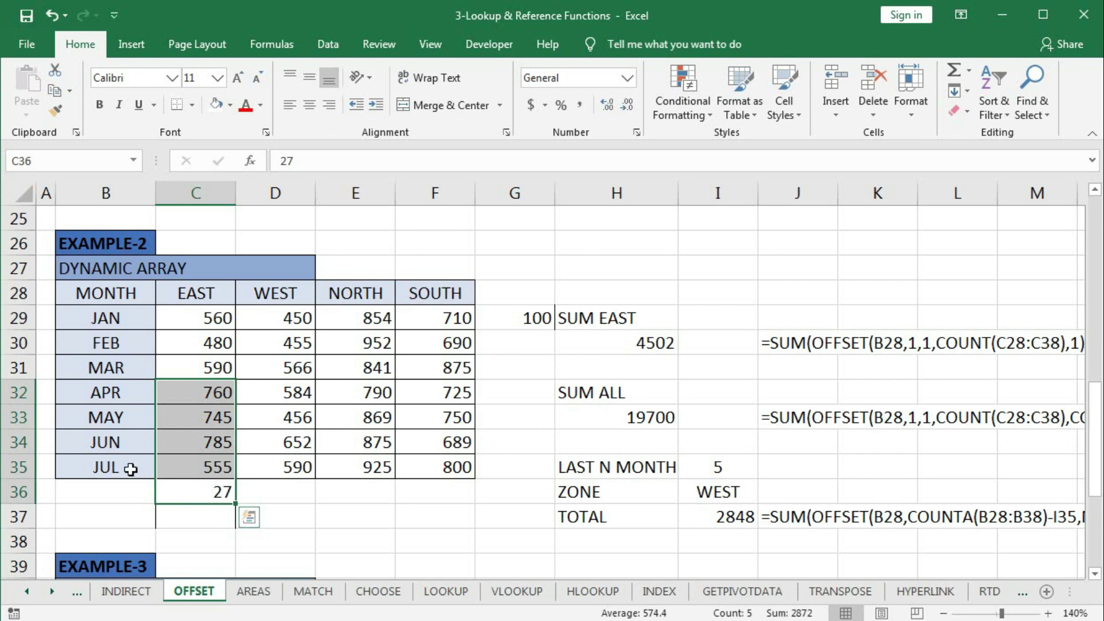
click(92, 487)
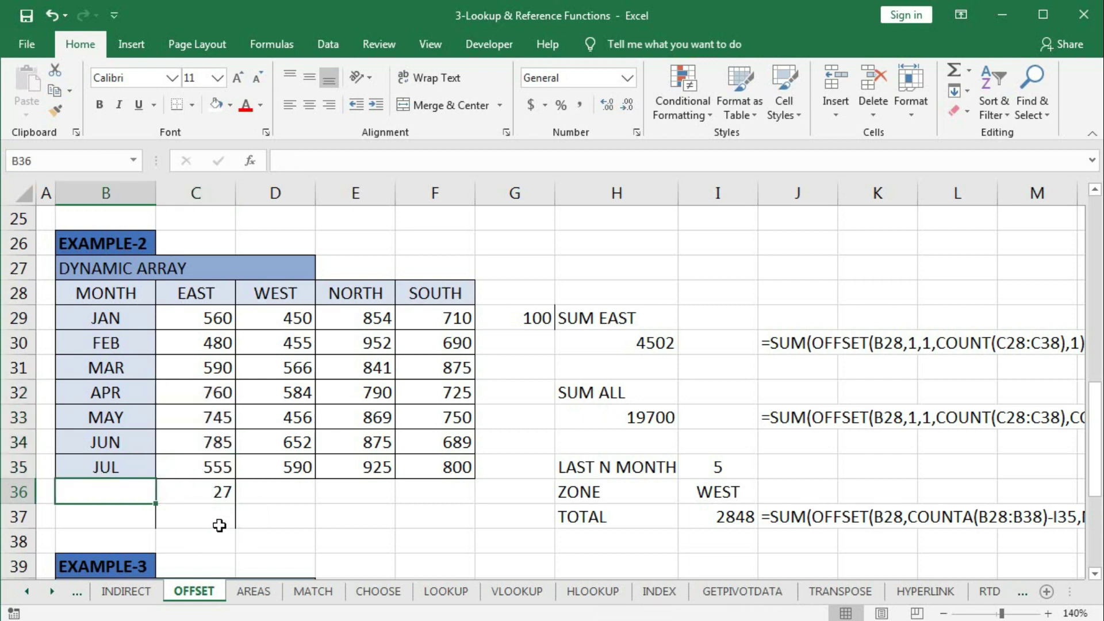
text(August)
key(Return)
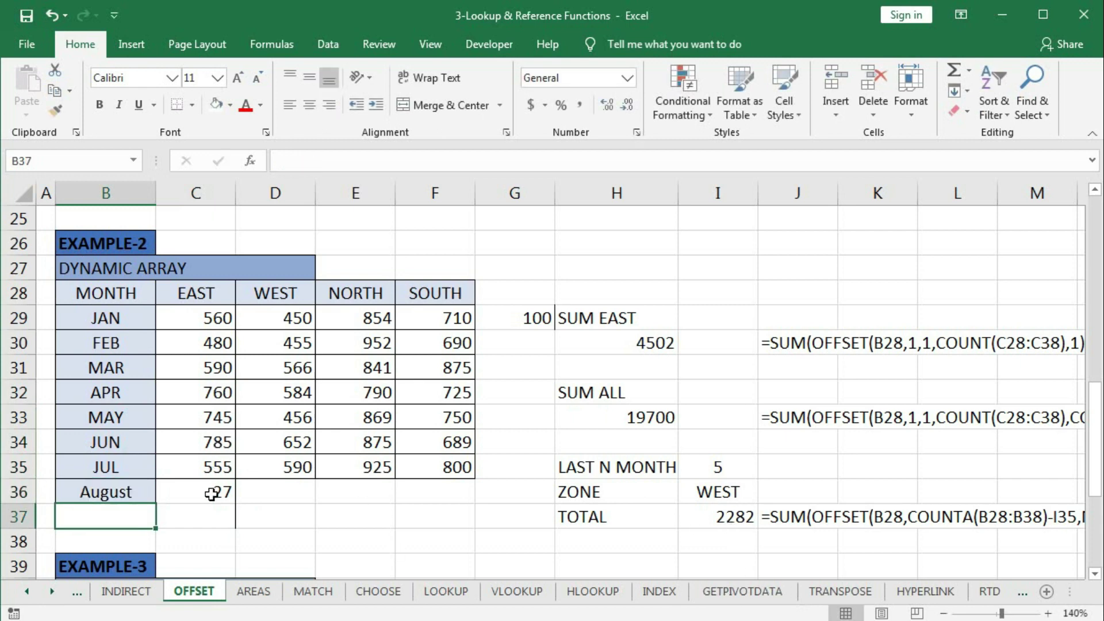
drag(210, 490, 213, 398)
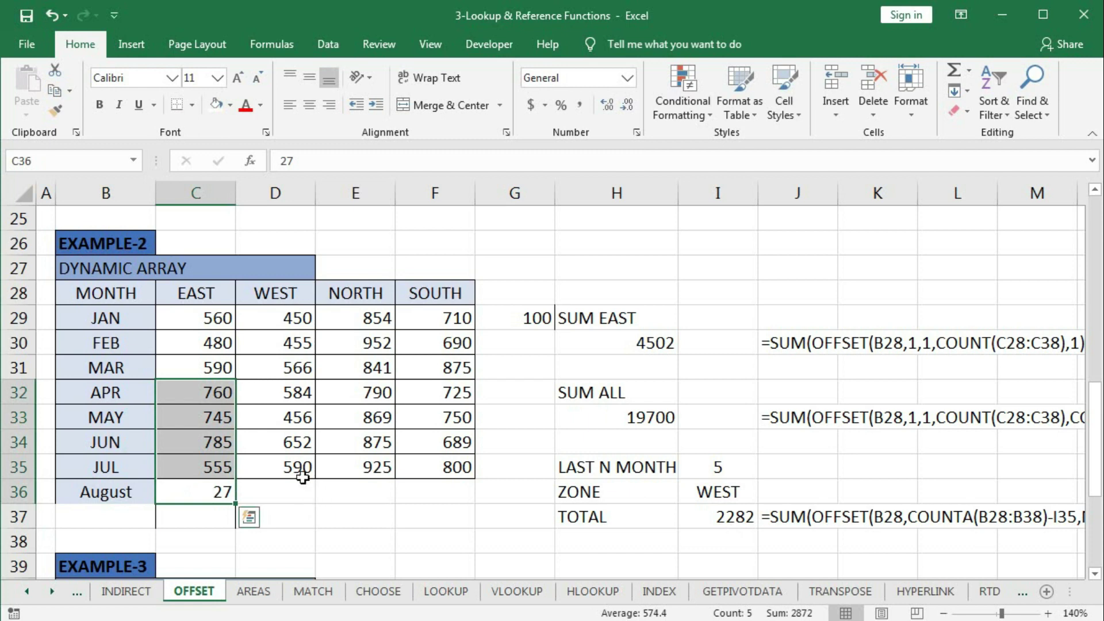
drag(293, 460, 298, 401)
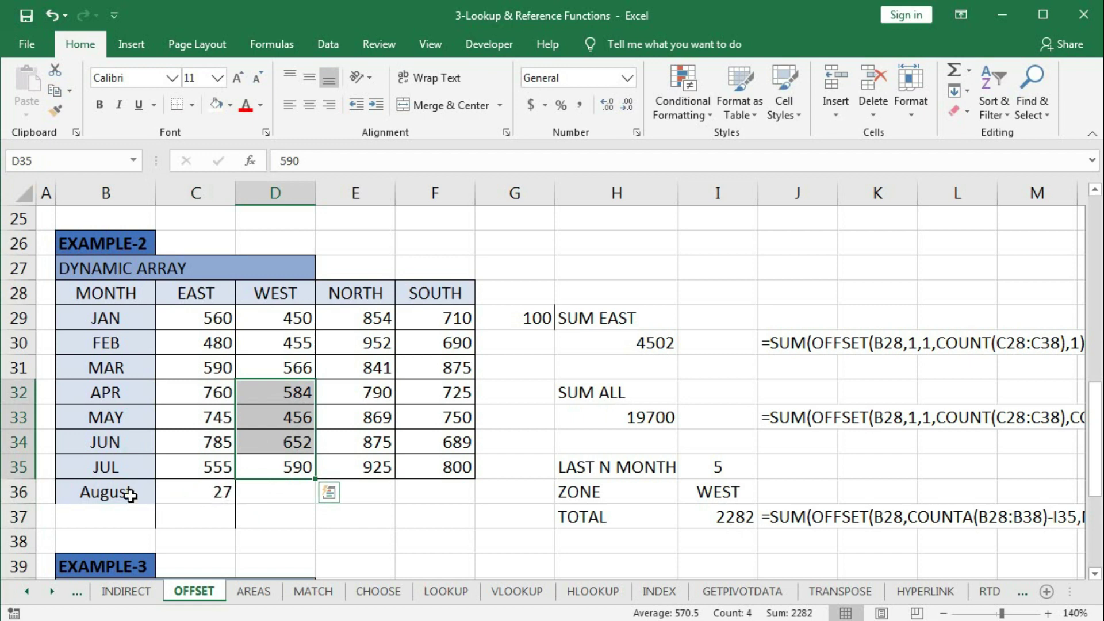
Clear the test entries in B36:C36 and check the TOTAL against the sum of the WEST values in D31:D35
drag(130, 495, 219, 490)
key(Delete)
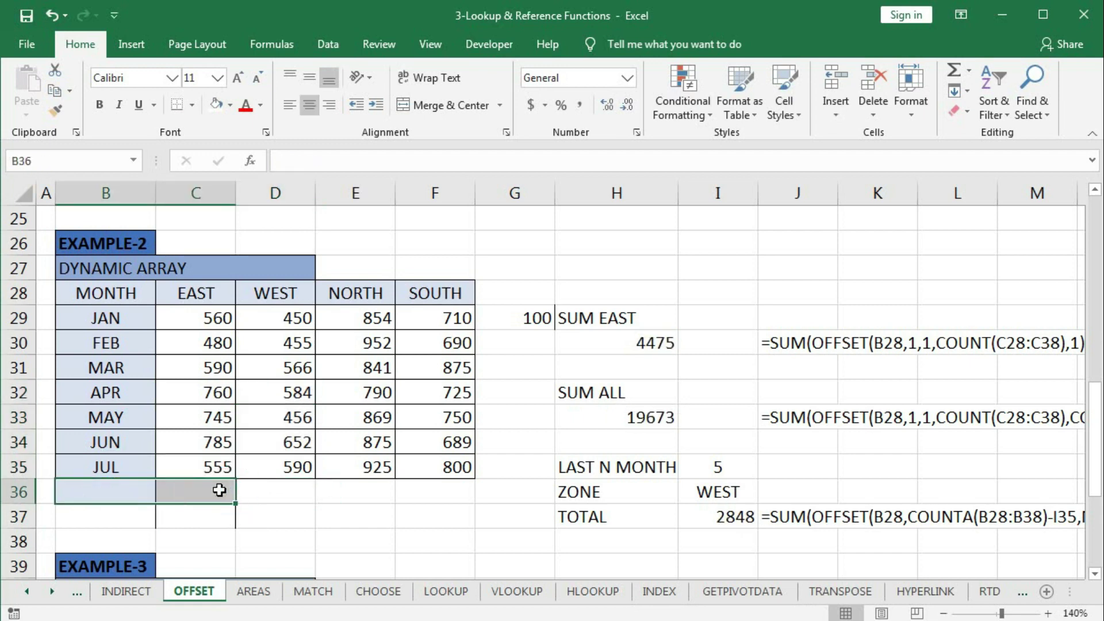
click(328, 492)
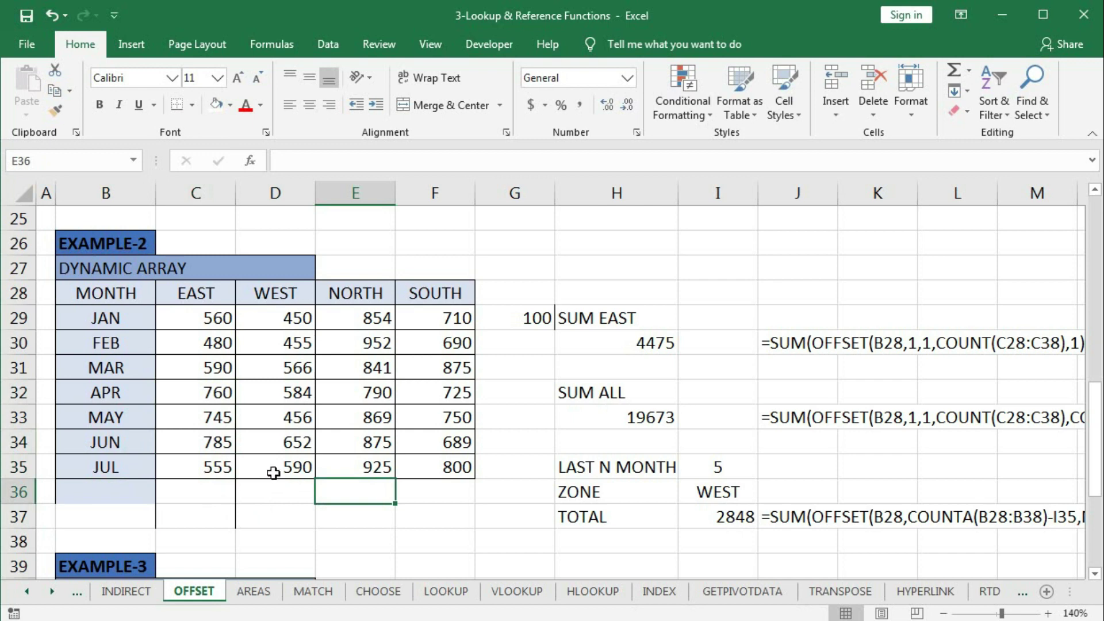
drag(291, 467, 291, 368)
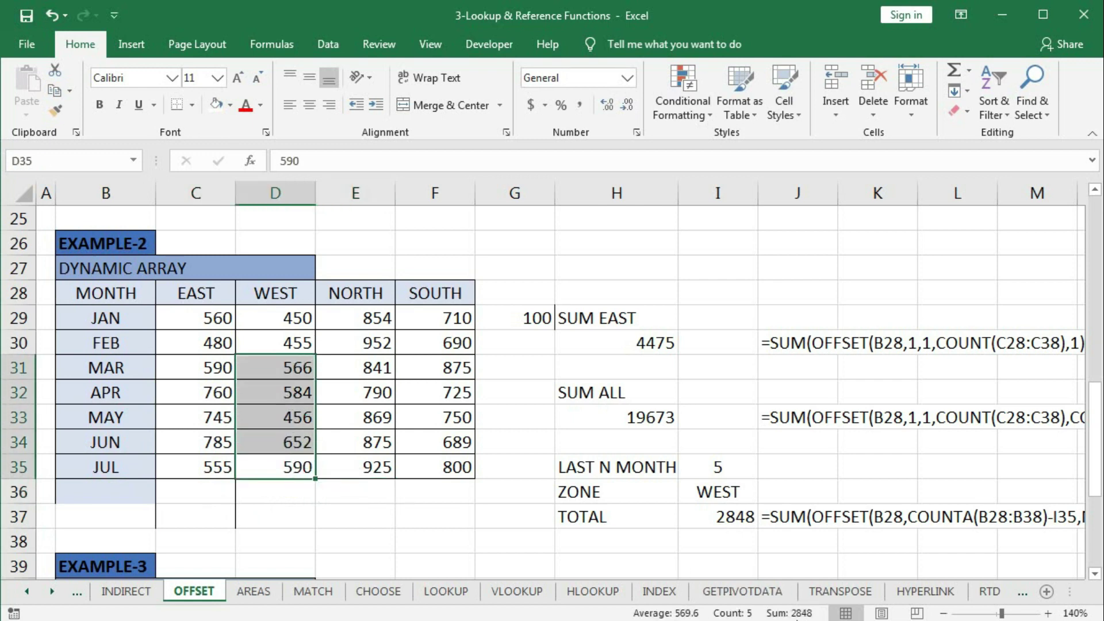
click(717, 466)
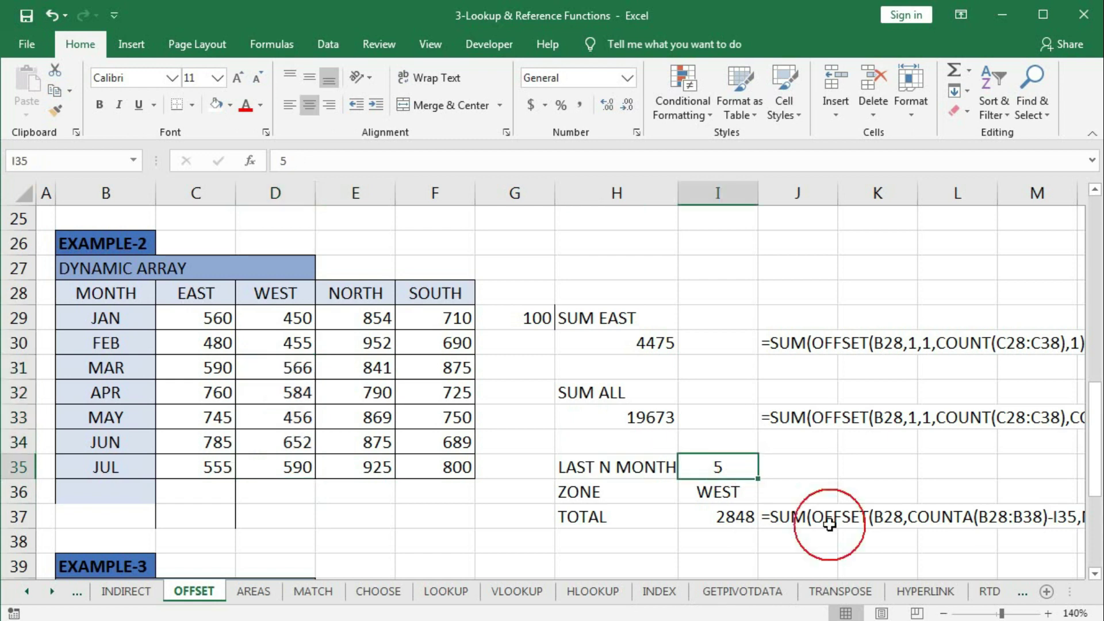
Set LAST N MONTH to 2 and compare the TOTAL with the sum of the WEST values in D34:D35
text(2)
key(Return)
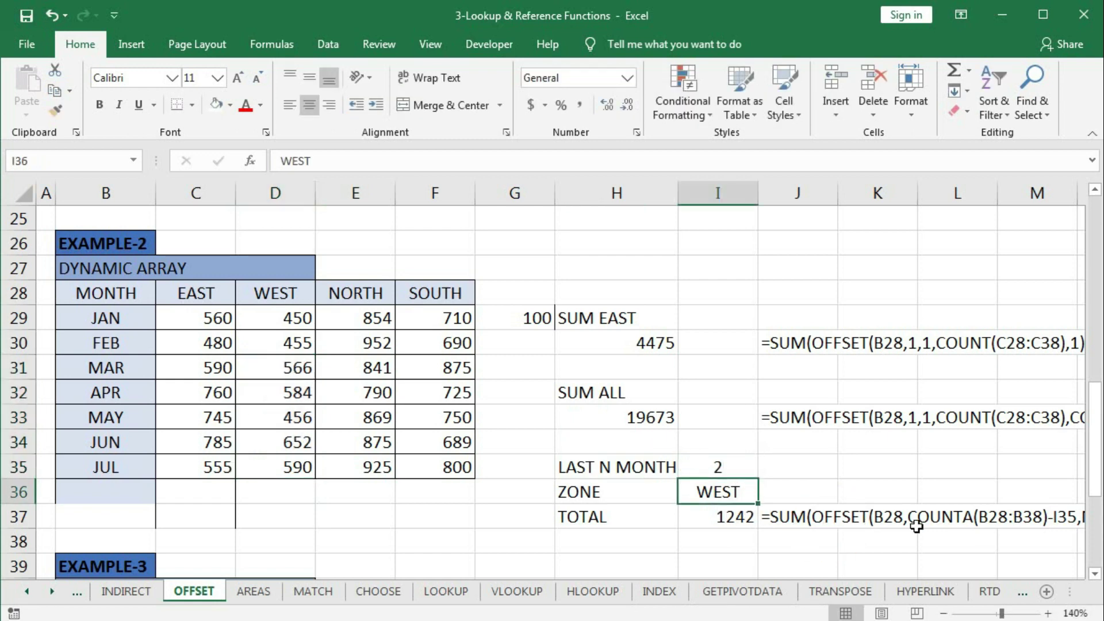
drag(292, 468, 291, 443)
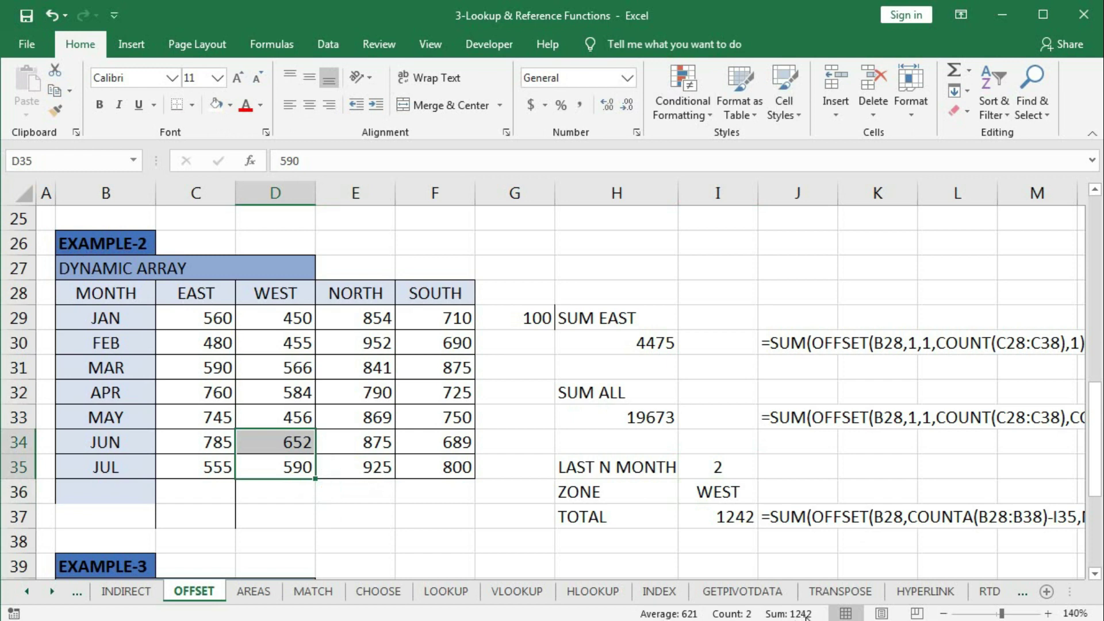
Set the ZONE in I36 to South and compare the TOTAL with the sum of the SOUTH values in F34:F35
click(719, 486)
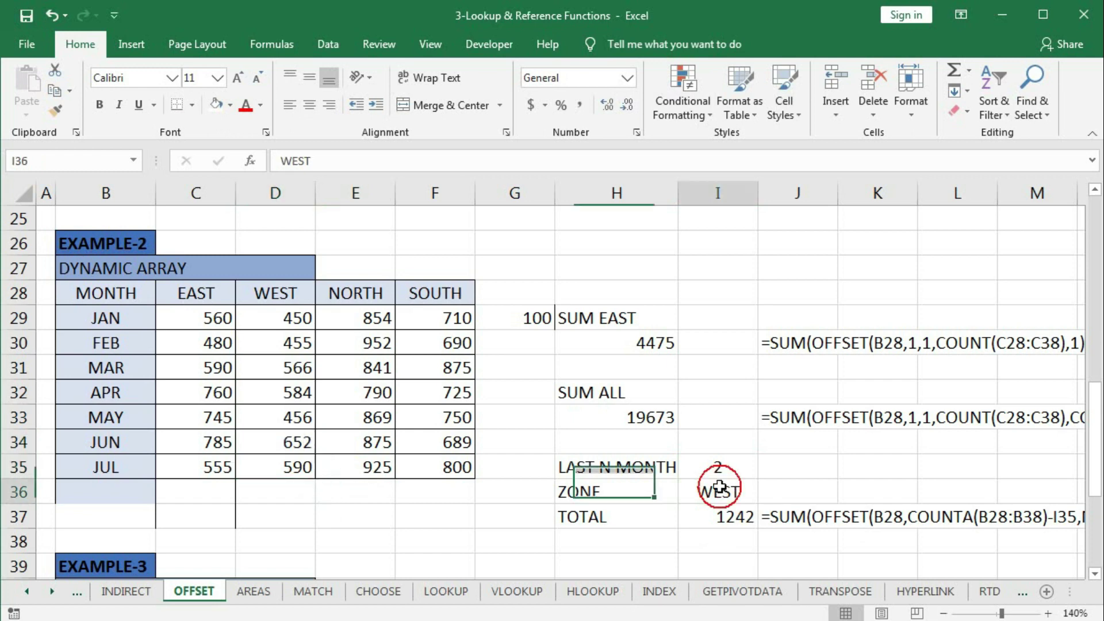
text(South)
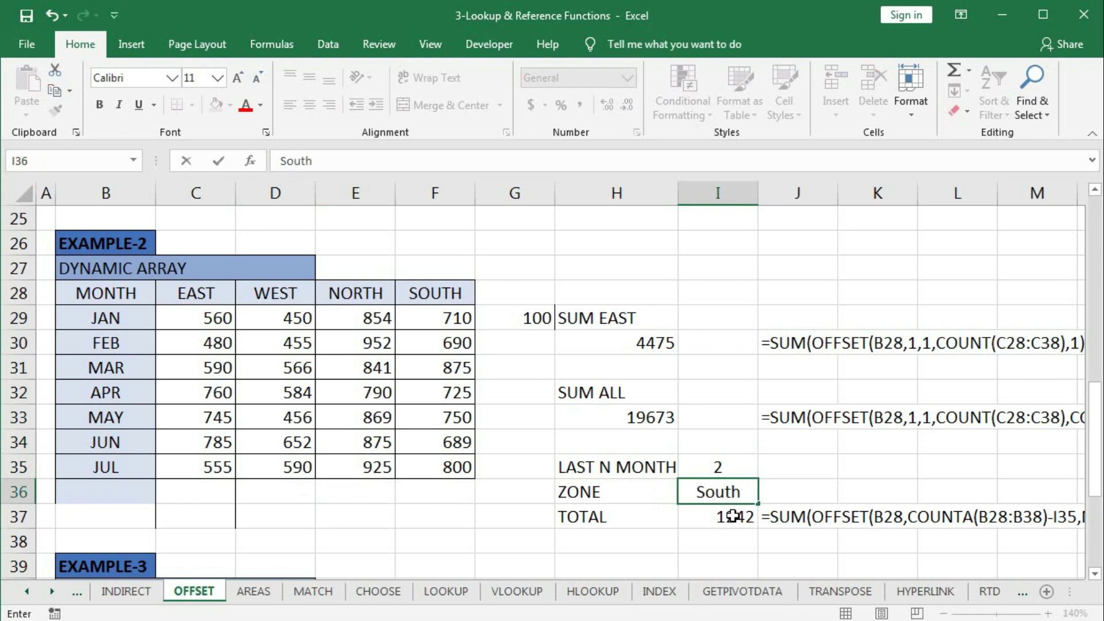
key(Return)
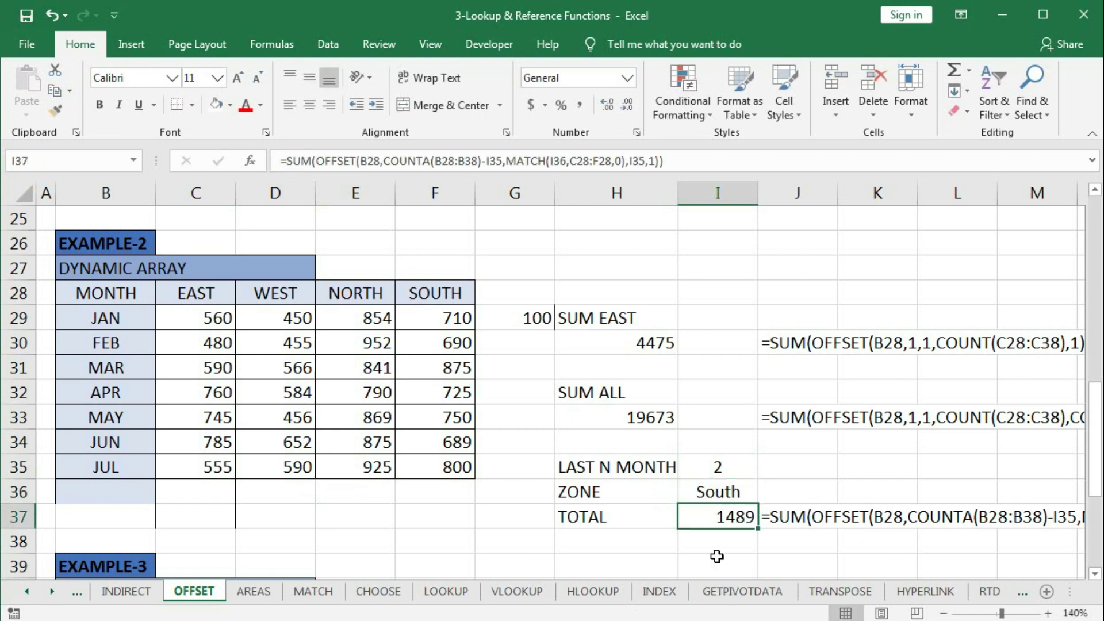
drag(458, 466, 458, 440)
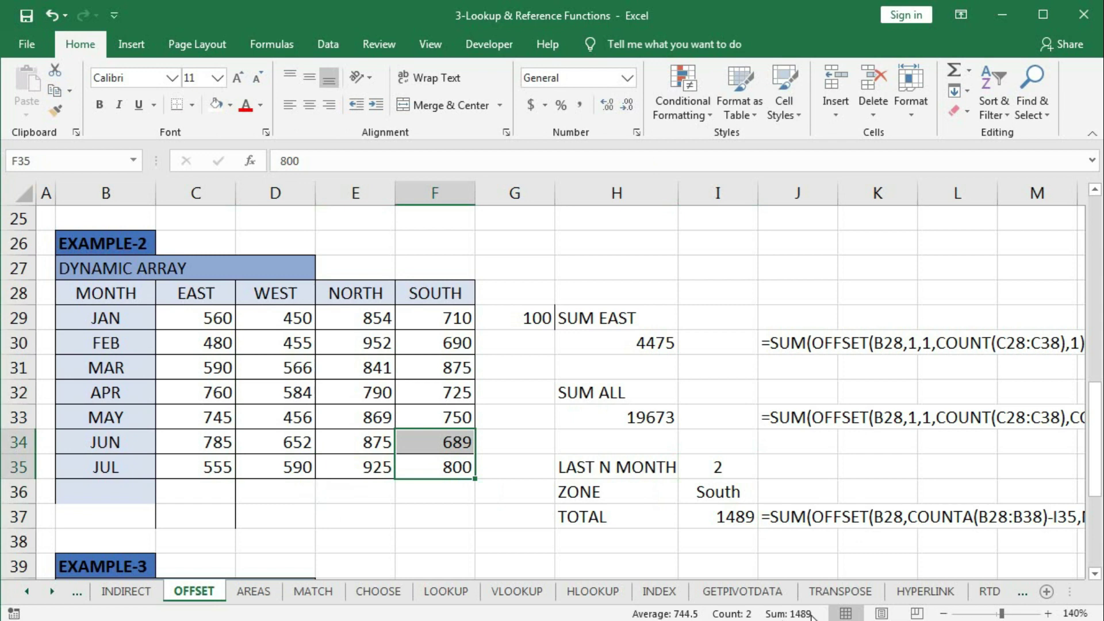
click(704, 499)
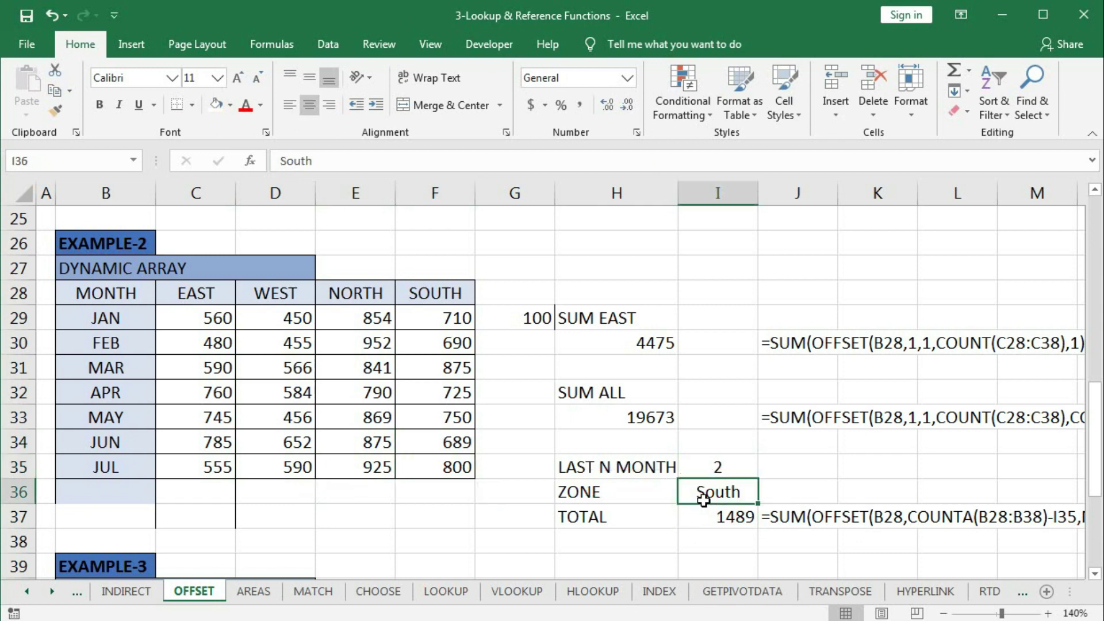
Examine the EXAMPLE-3 table's zone columns and month rows against the West and Jan selector cells
scroll(703, 499, down, 5)
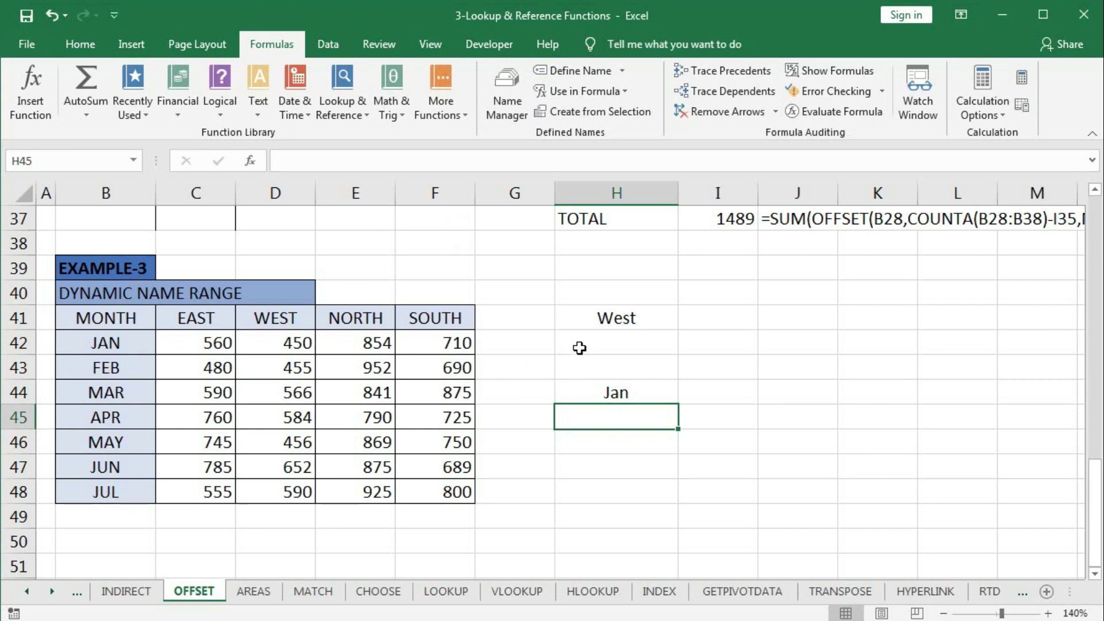
drag(217, 344, 216, 490)
drag(182, 342, 440, 343)
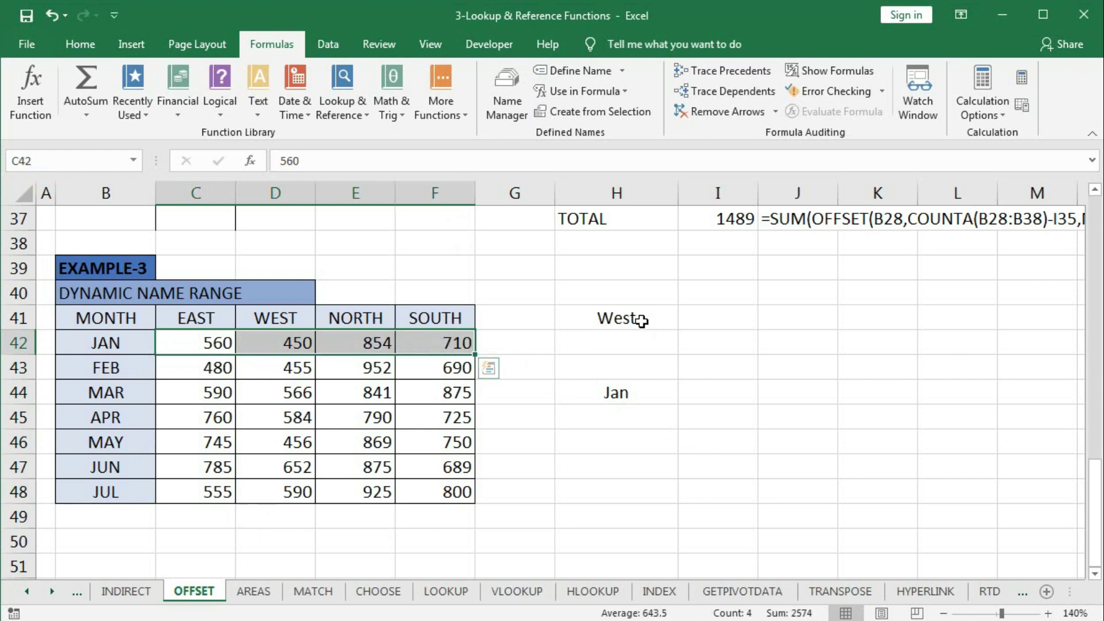
click(615, 317)
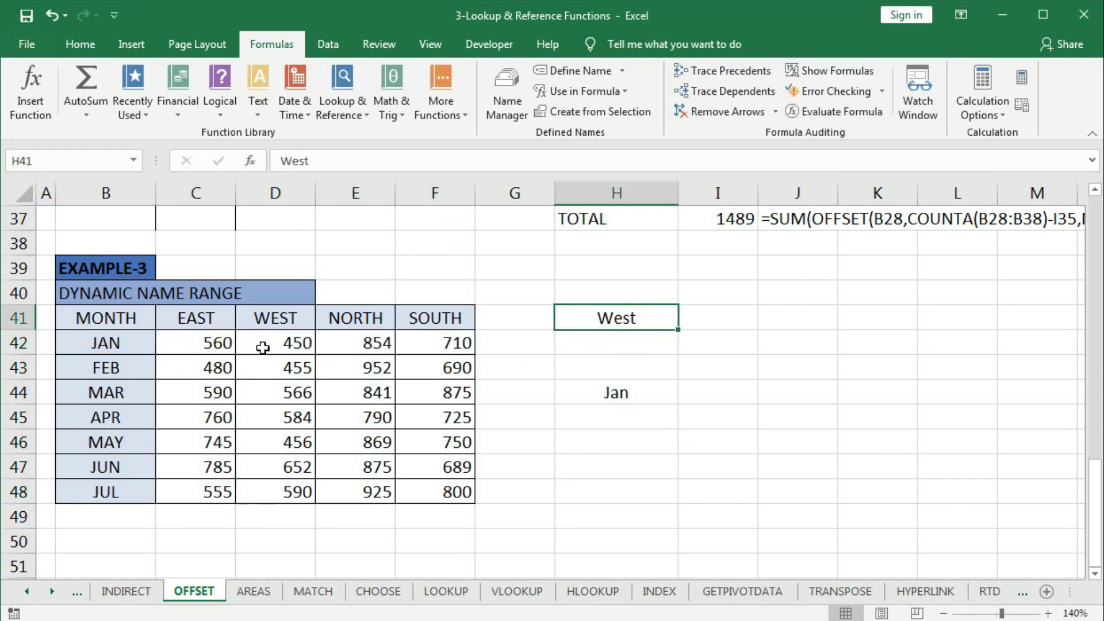
drag(283, 343, 275, 491)
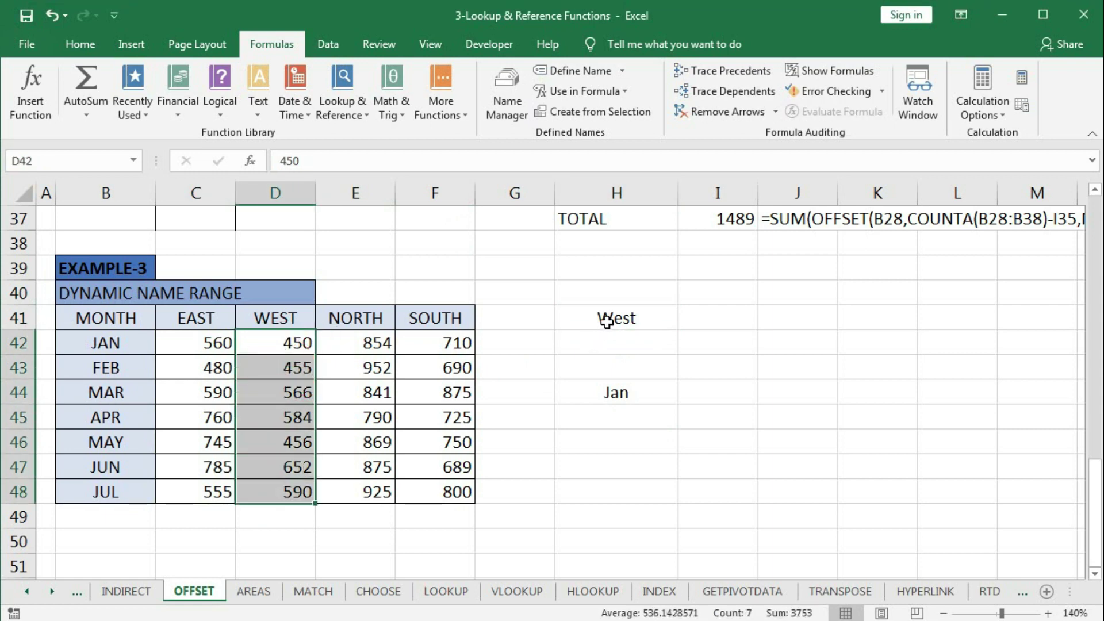
click(429, 352)
drag(430, 359, 424, 490)
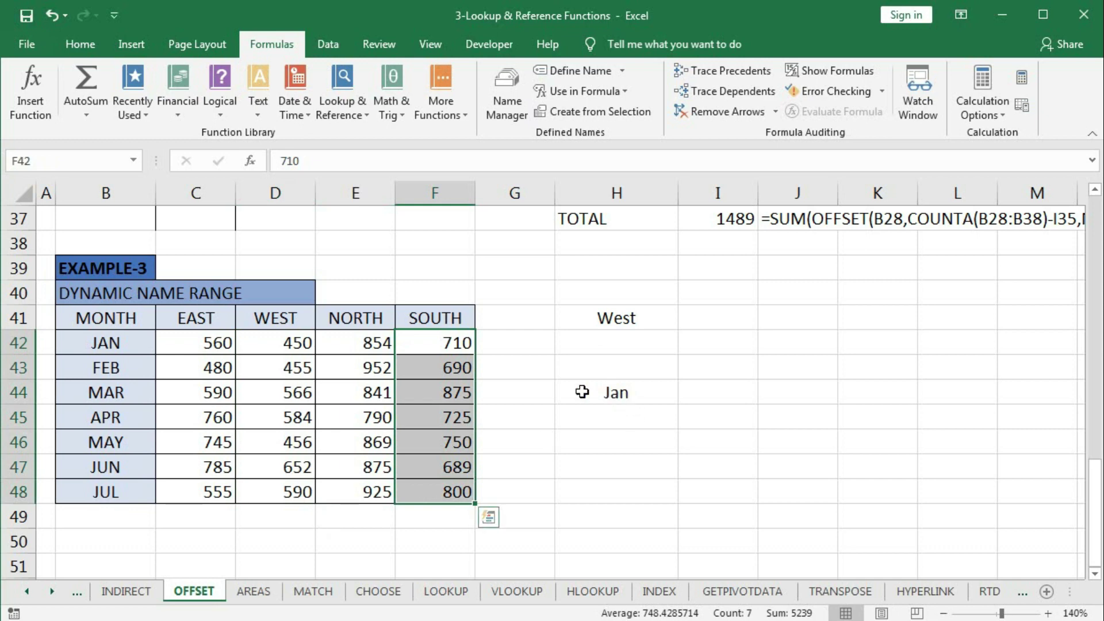
drag(217, 342, 436, 343)
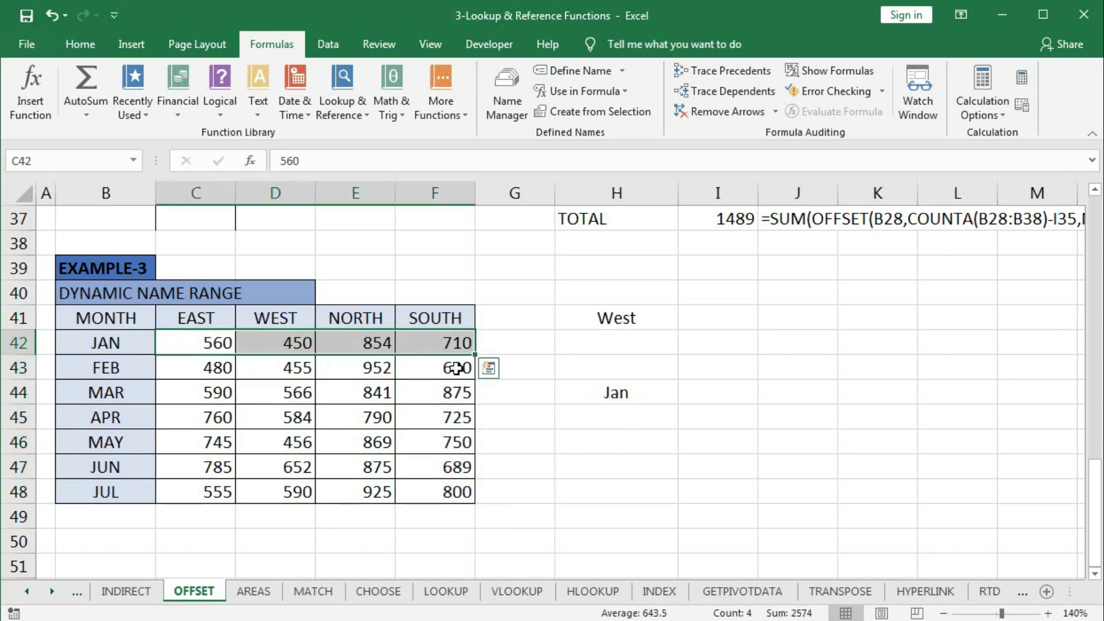
click(218, 492)
drag(218, 491, 438, 490)
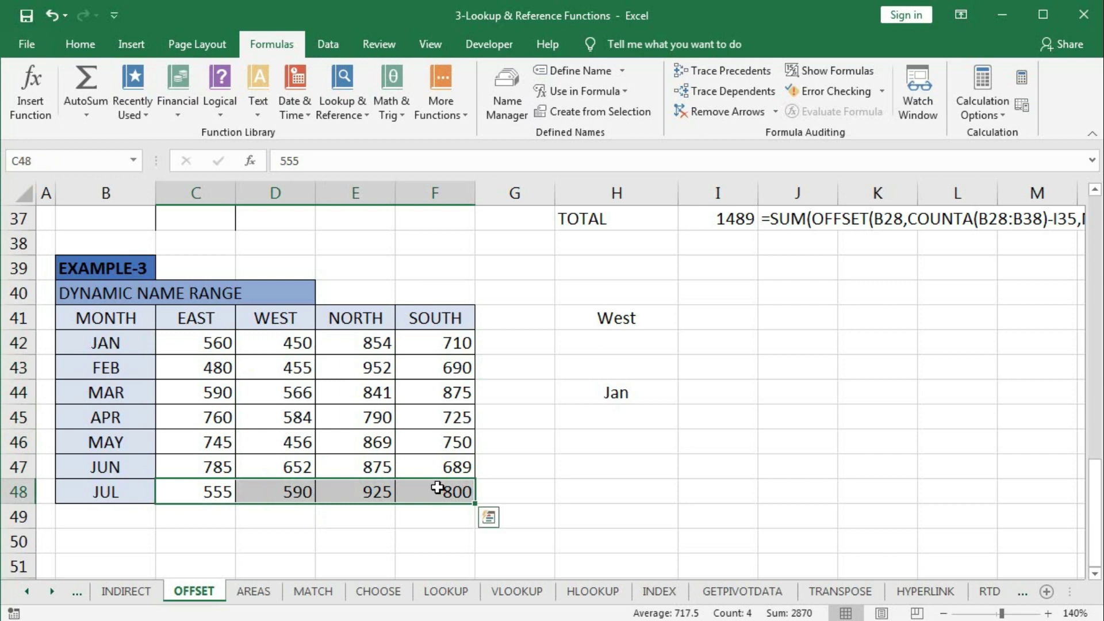
click(341, 396)
Start a new workbook-scoped defined name called Zone in the Name Manager
click(289, 53)
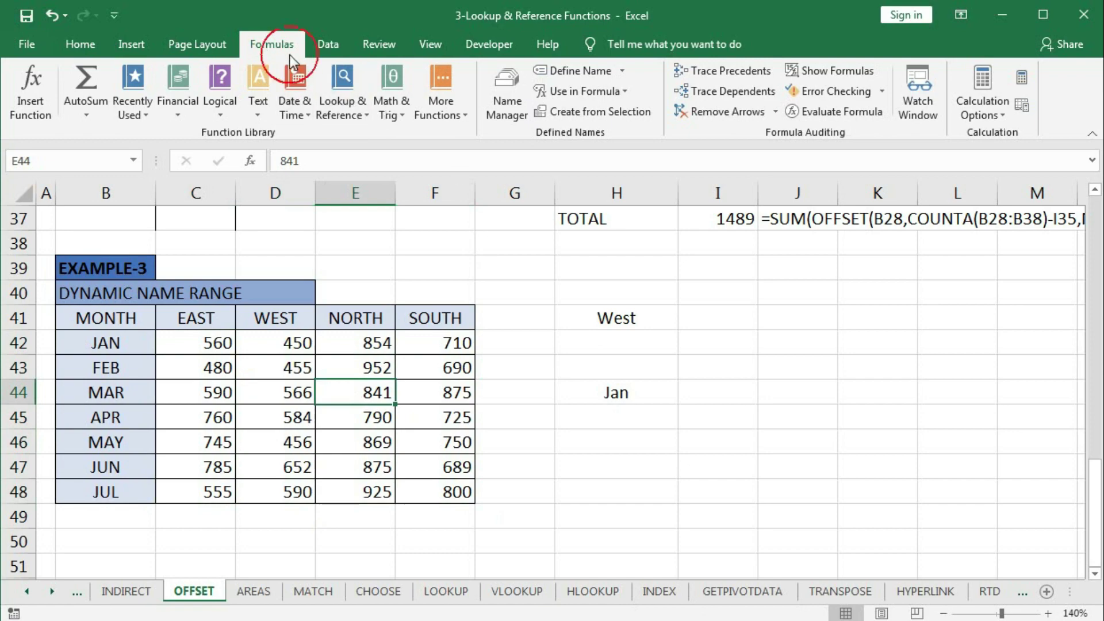
click(517, 92)
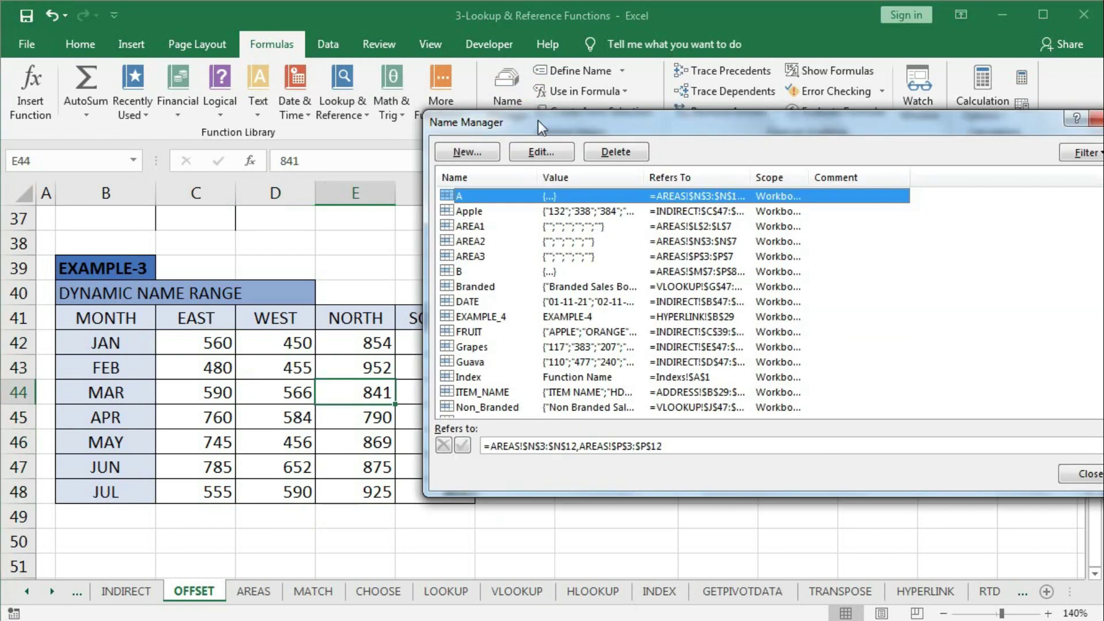
drag(537, 120, 436, 81)
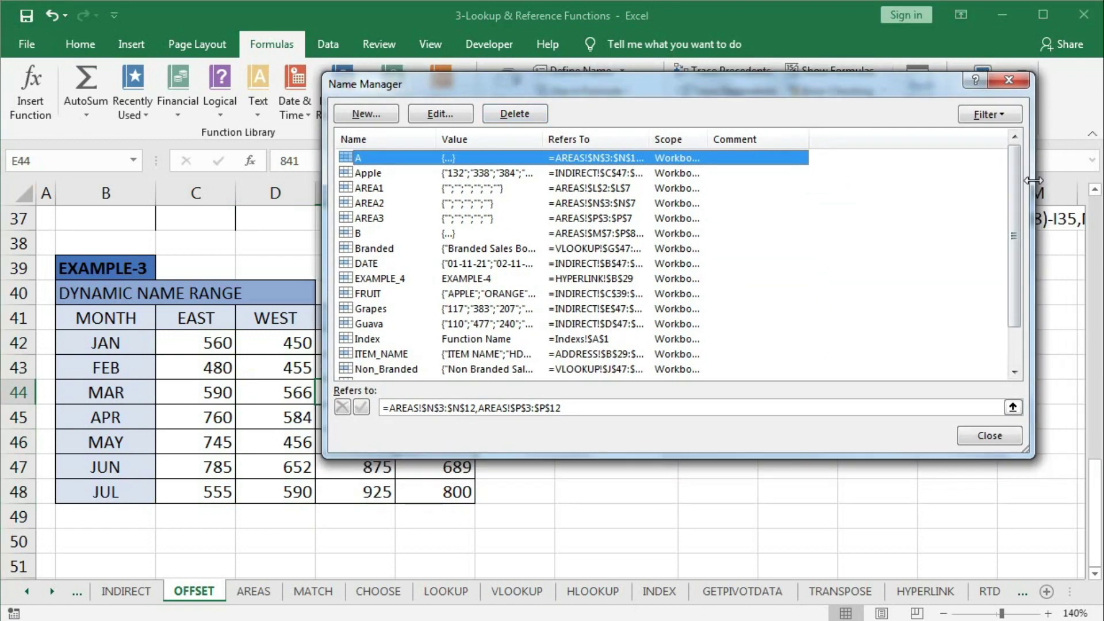
drag(1037, 181, 839, 182)
drag(595, 86, 833, 110)
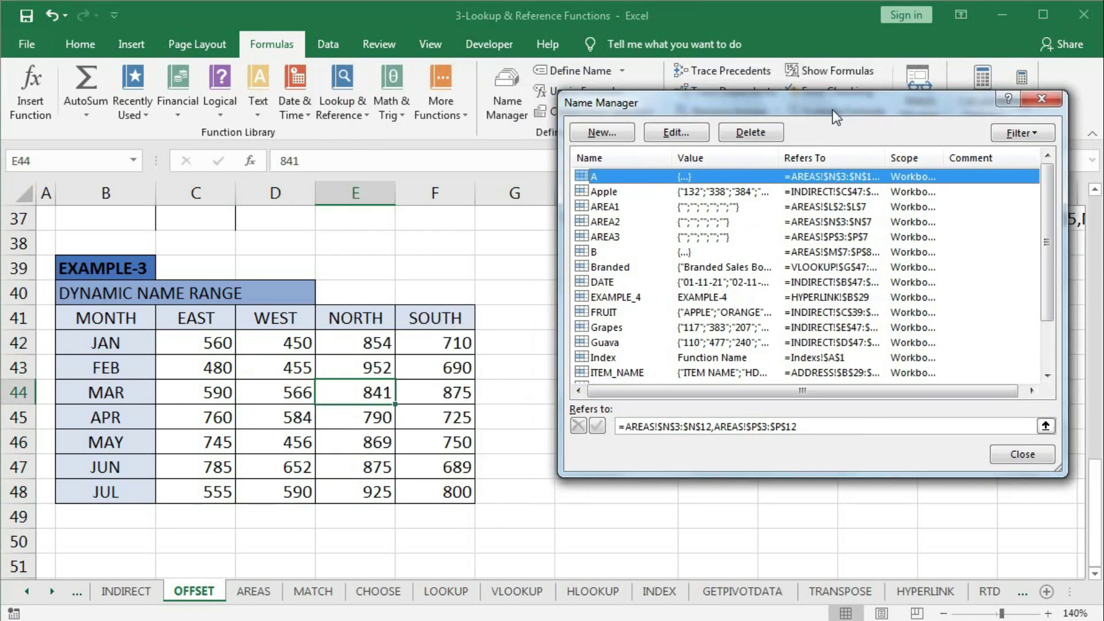
click(602, 132)
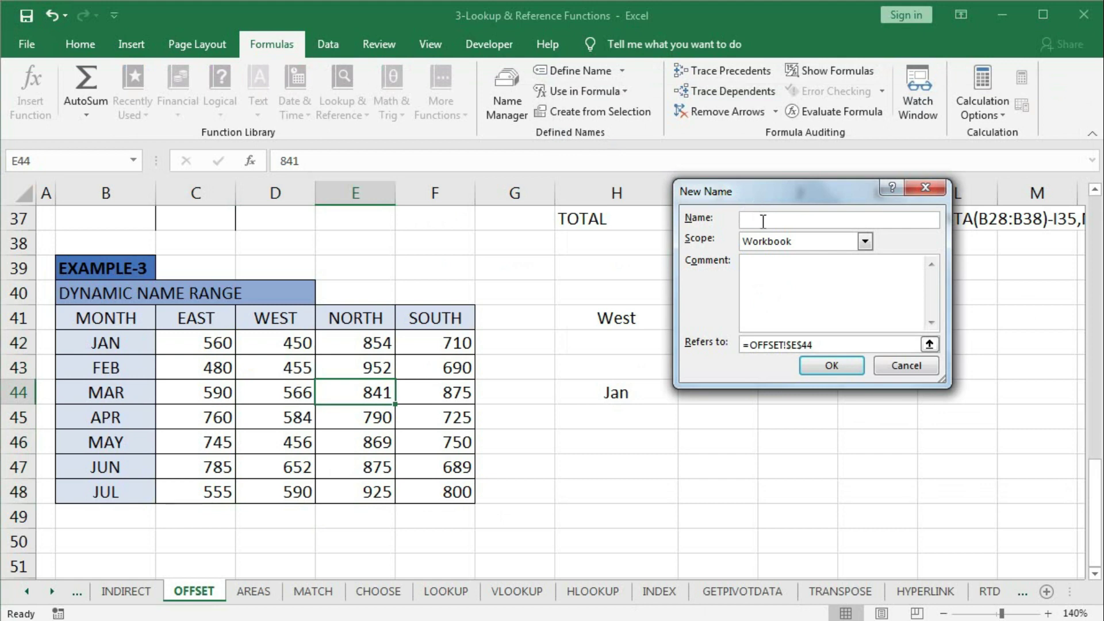
text(Zone)
Begin Zone's reference formula as an OFFSET from cell B41 on the OFFSET sheet with 1 as the rows argument
drag(832, 345, 741, 346)
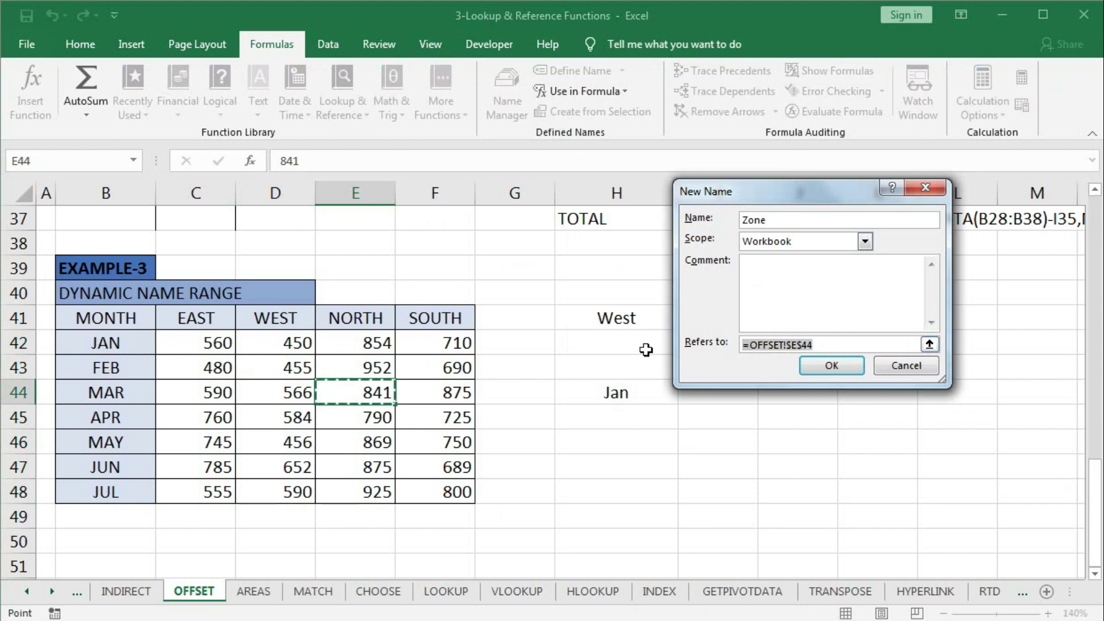
text(=offset)
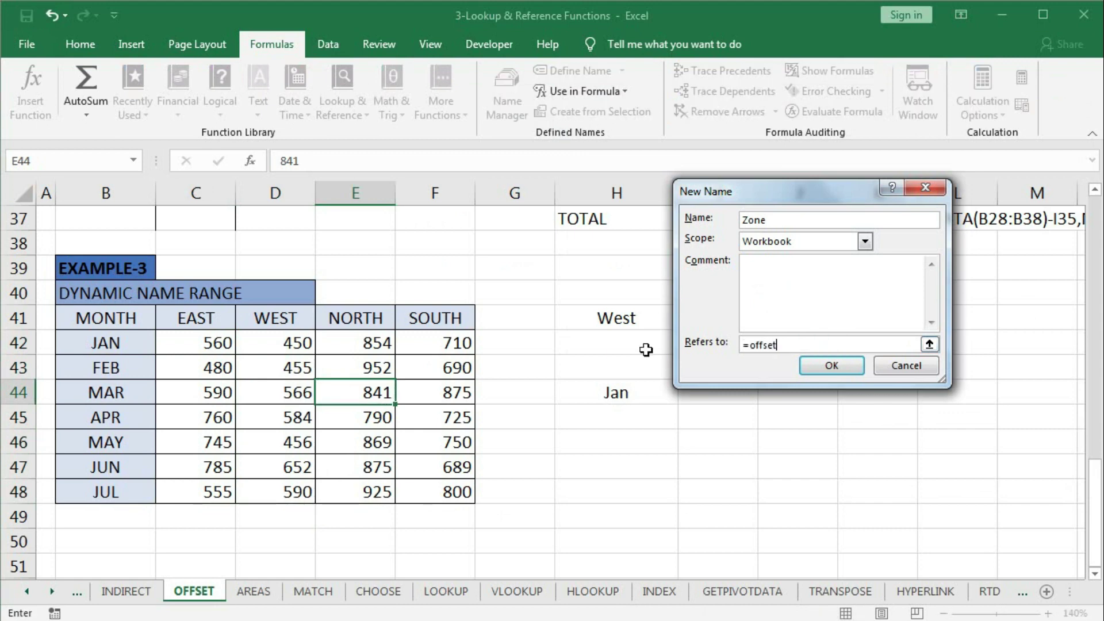
text(()
click(91, 319)
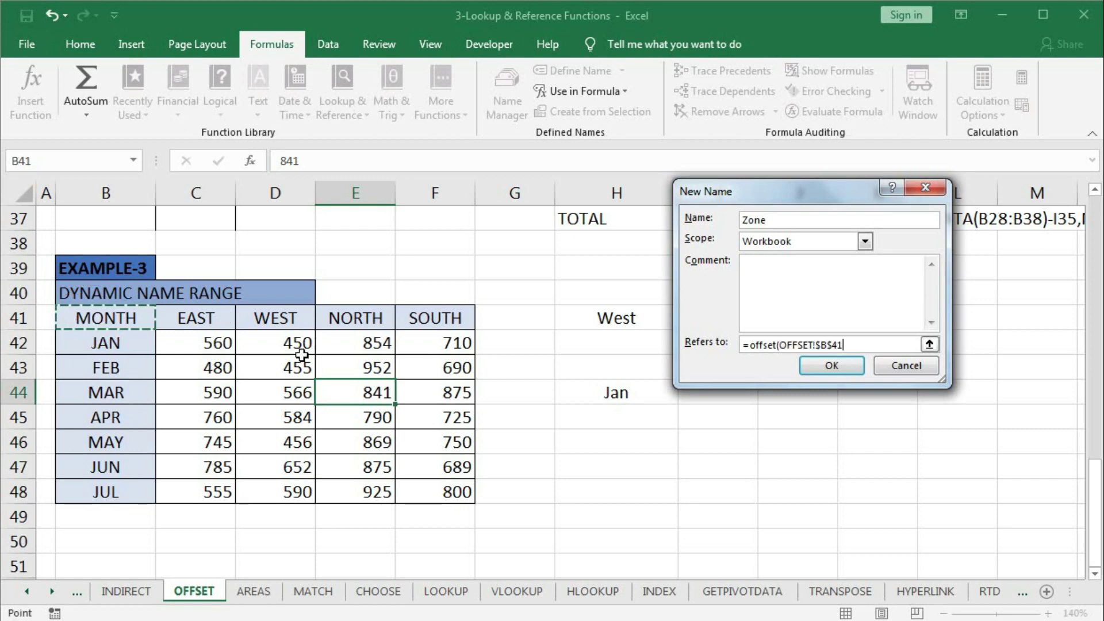
click(780, 345)
drag(780, 345, 816, 350)
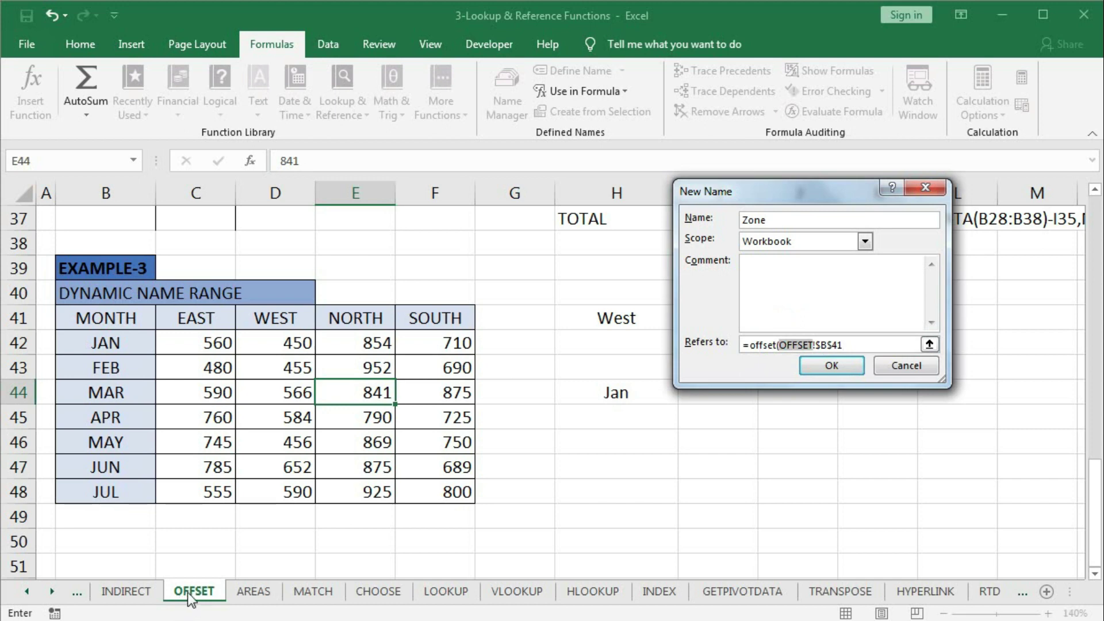
drag(780, 345, 858, 344)
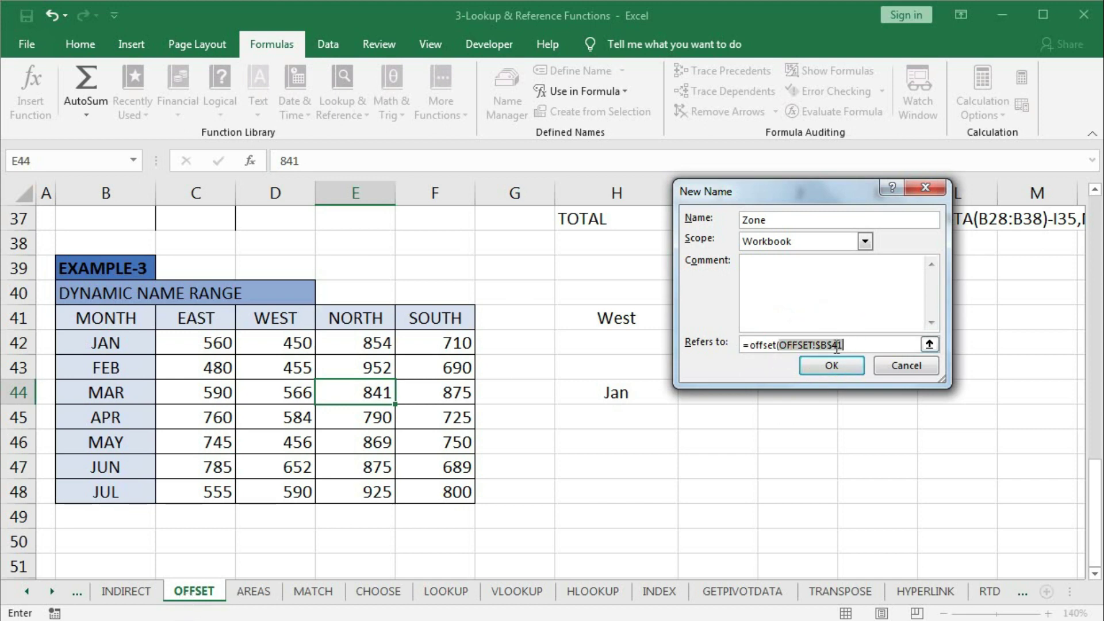
click(858, 345)
text(,)
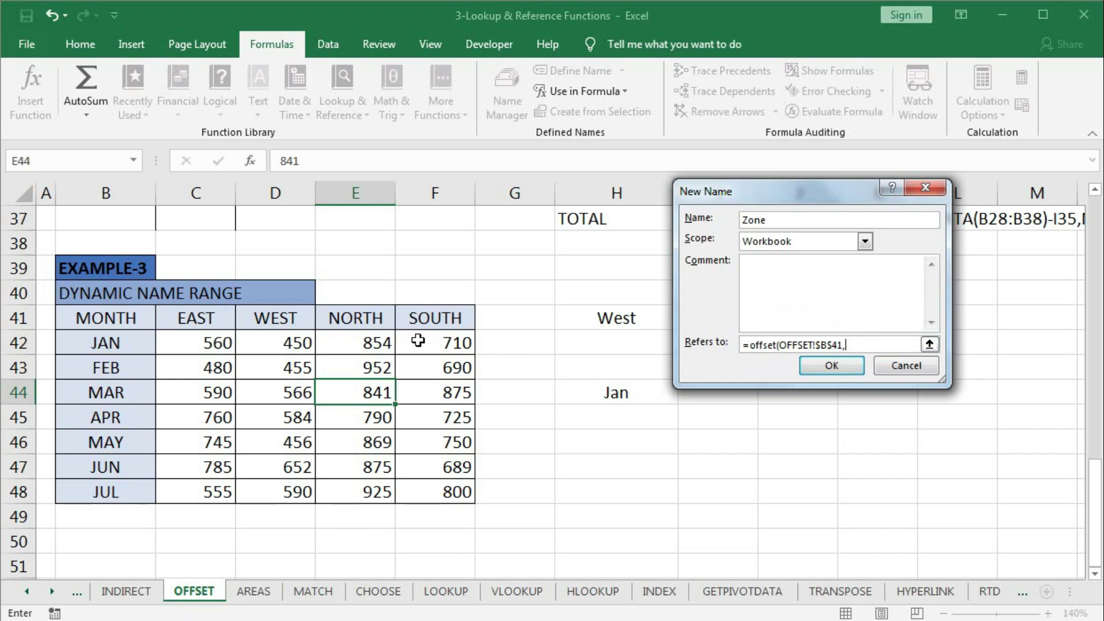
text(1,)
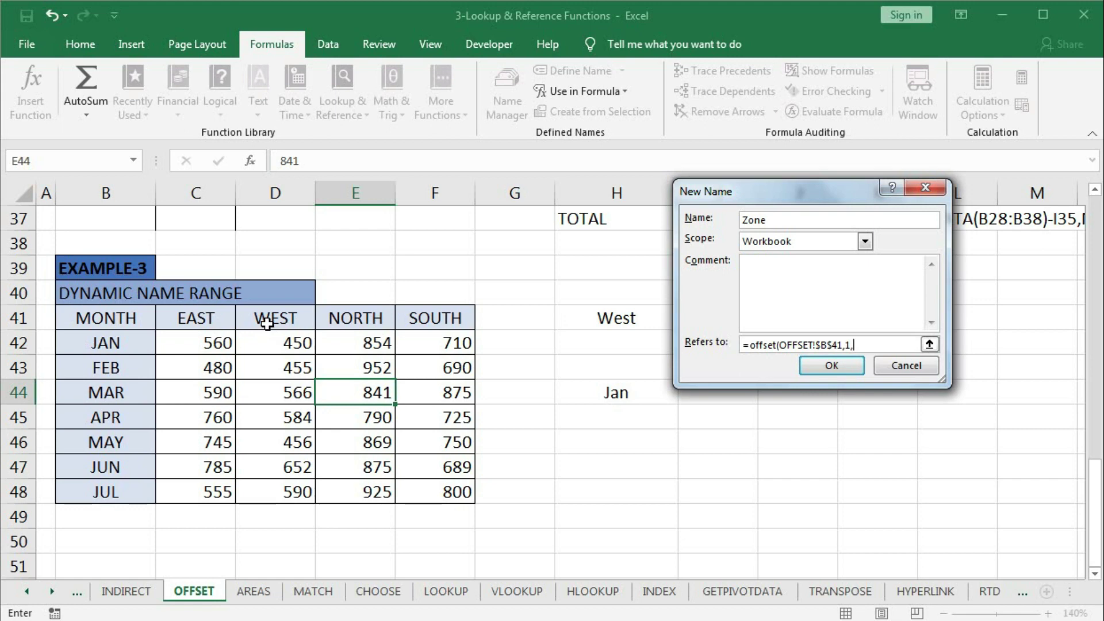
Enter the cols argument of Zone's formula as an exact MATCH of H41 in the header range C41:F41
text(match()
click(575, 312)
text(,)
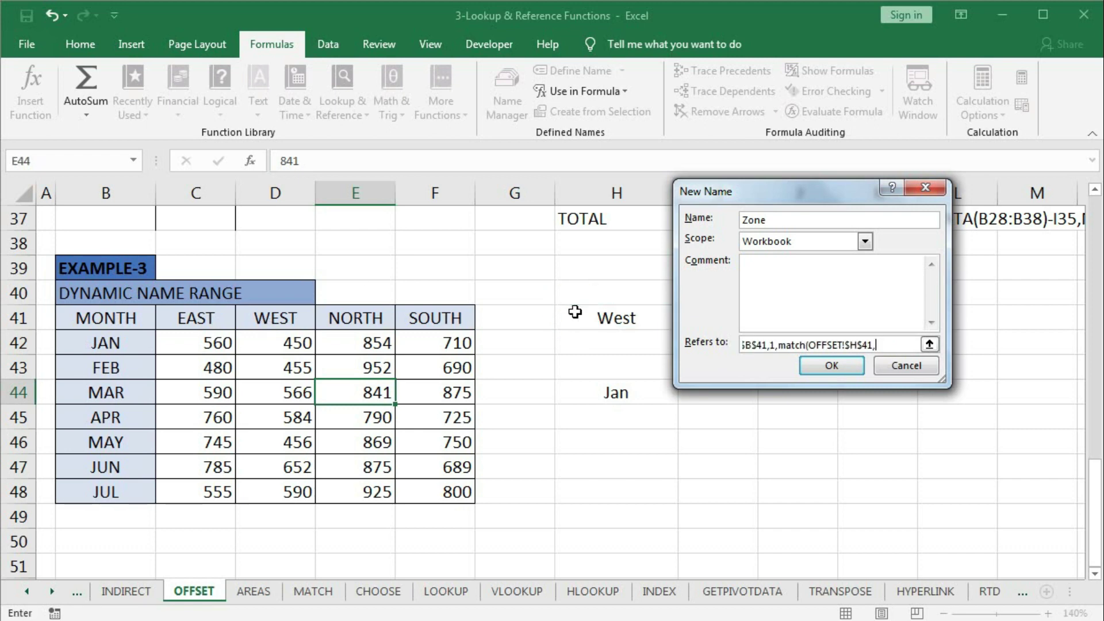
click(181, 317)
drag(182, 317, 430, 318)
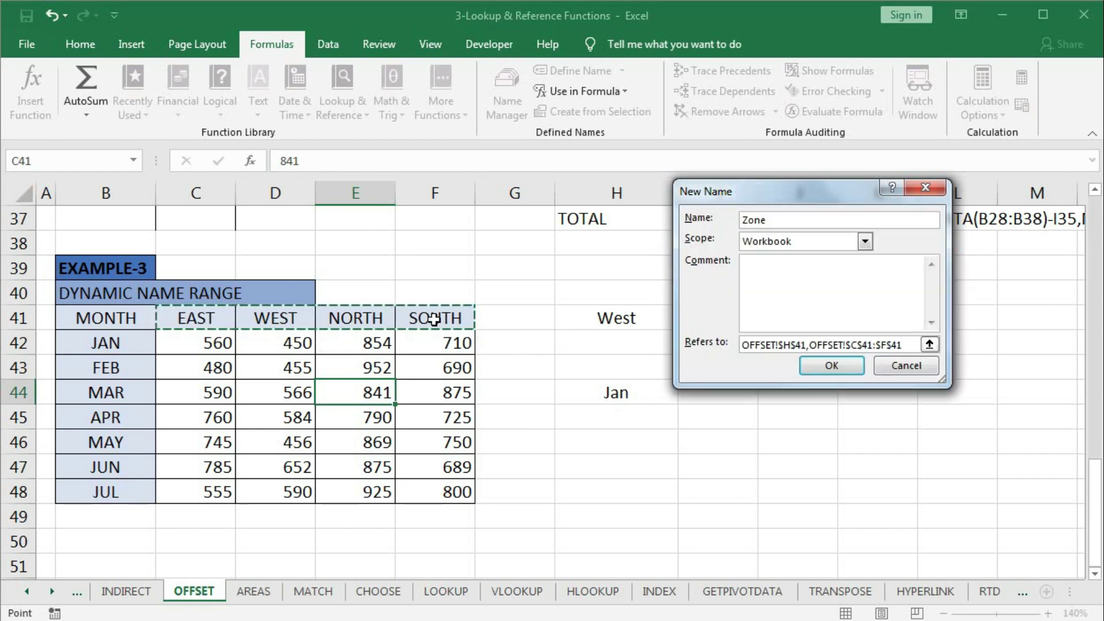
text(,)
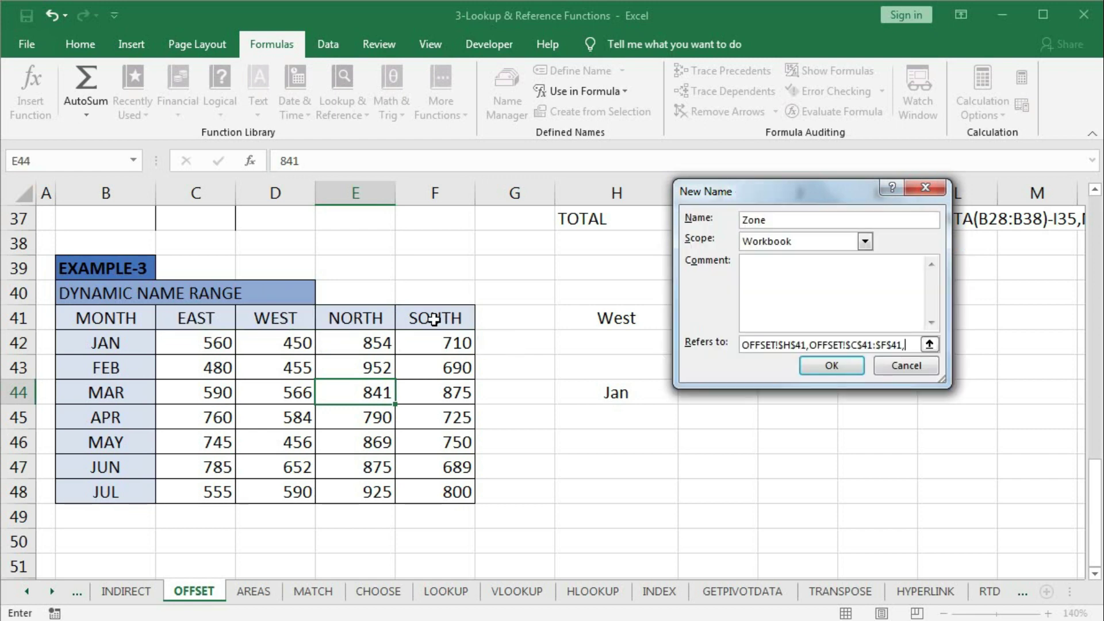
text(0))
Enter the height argument of Zone's formula as COUNTA of B41:B51 minus 1
text(,)
text(counta)
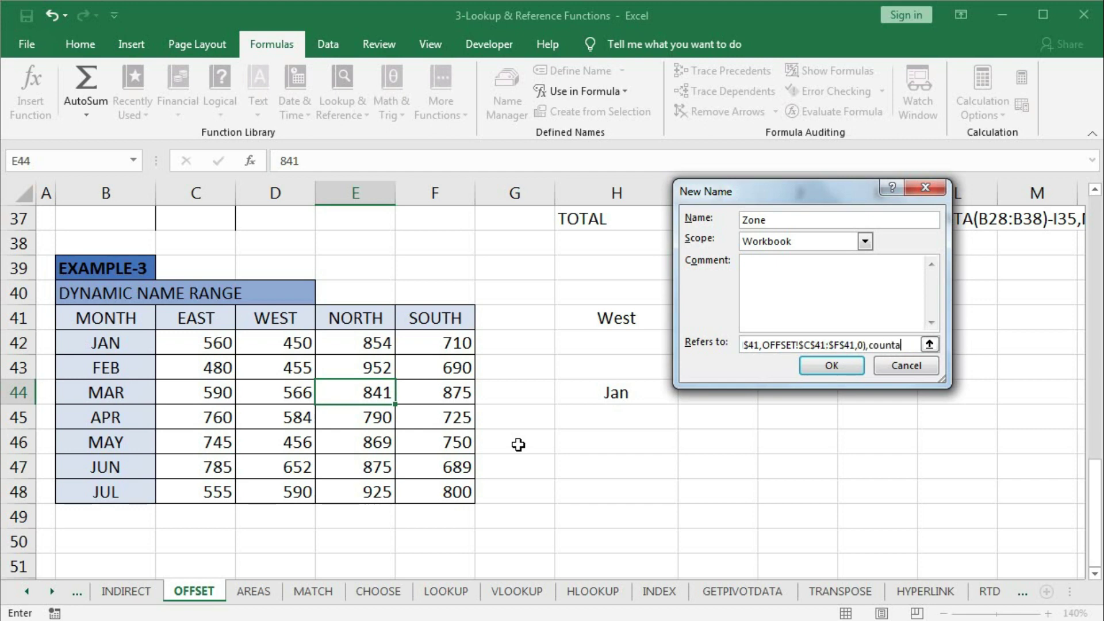
text(()
drag(110, 319, 105, 562)
text())
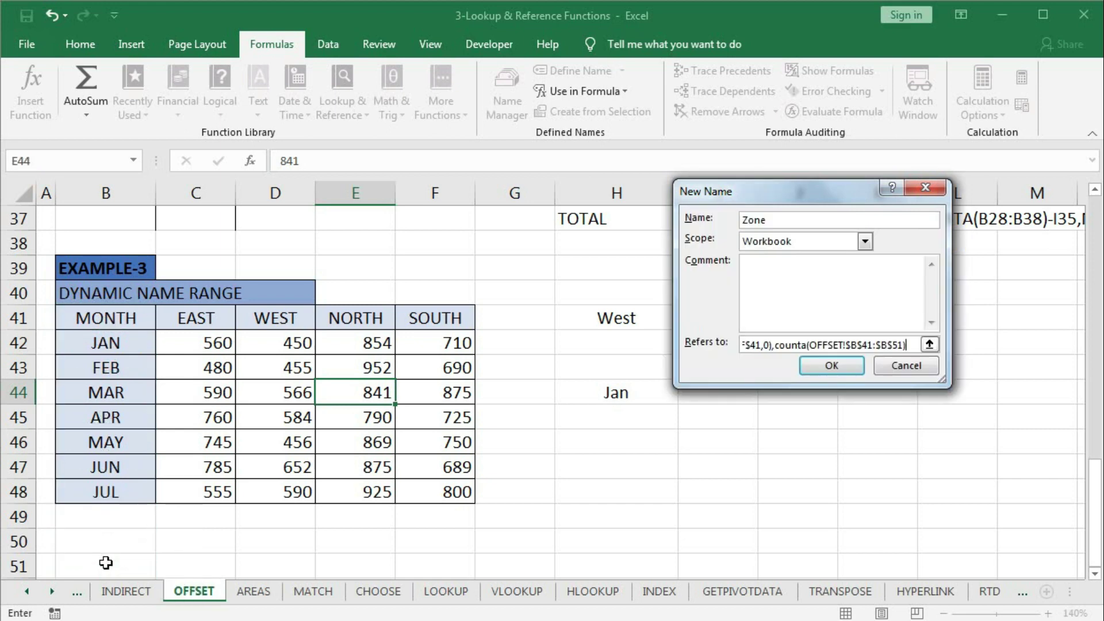
text(-1)
text(,)
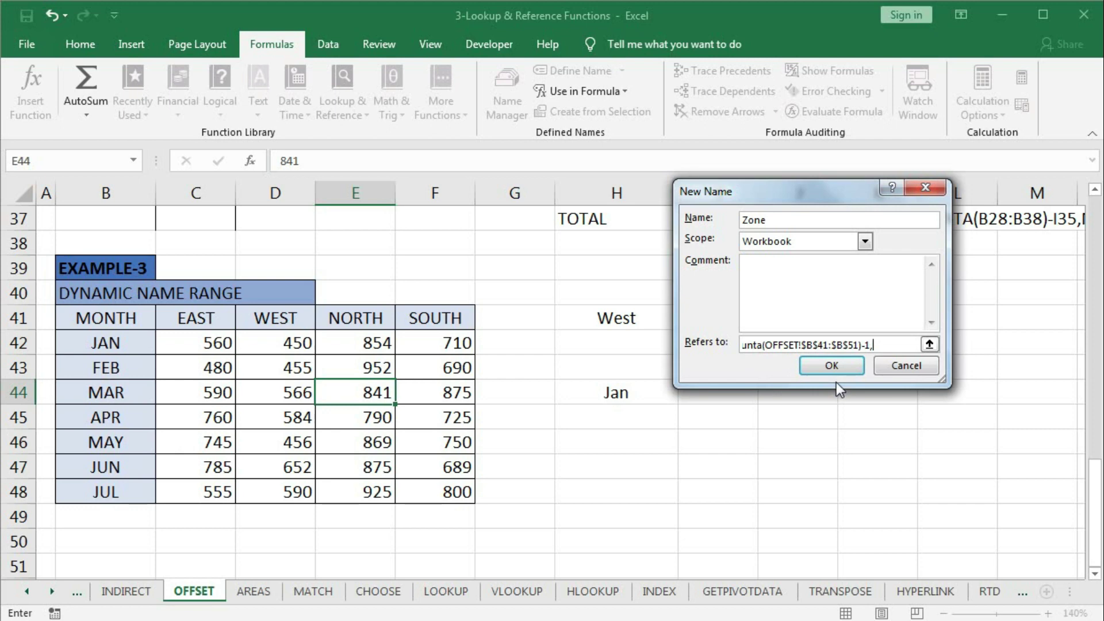
Complete Zone's formula with a width of 1, save the name, check the range it refers to and close the Name Manager
text(1,0)
text())
click(847, 370)
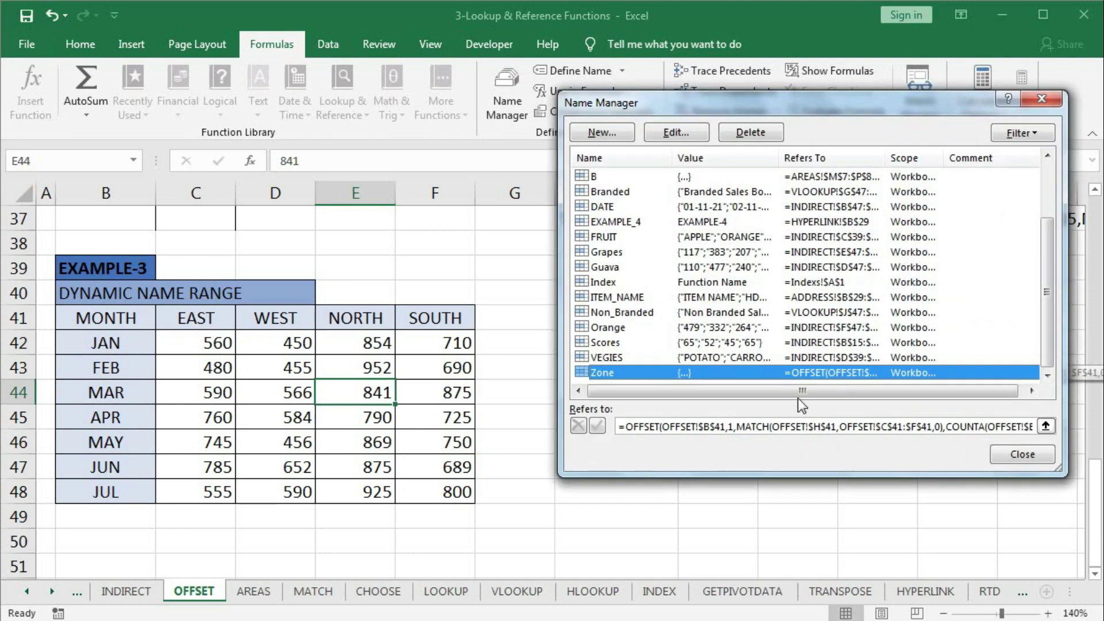
click(783, 426)
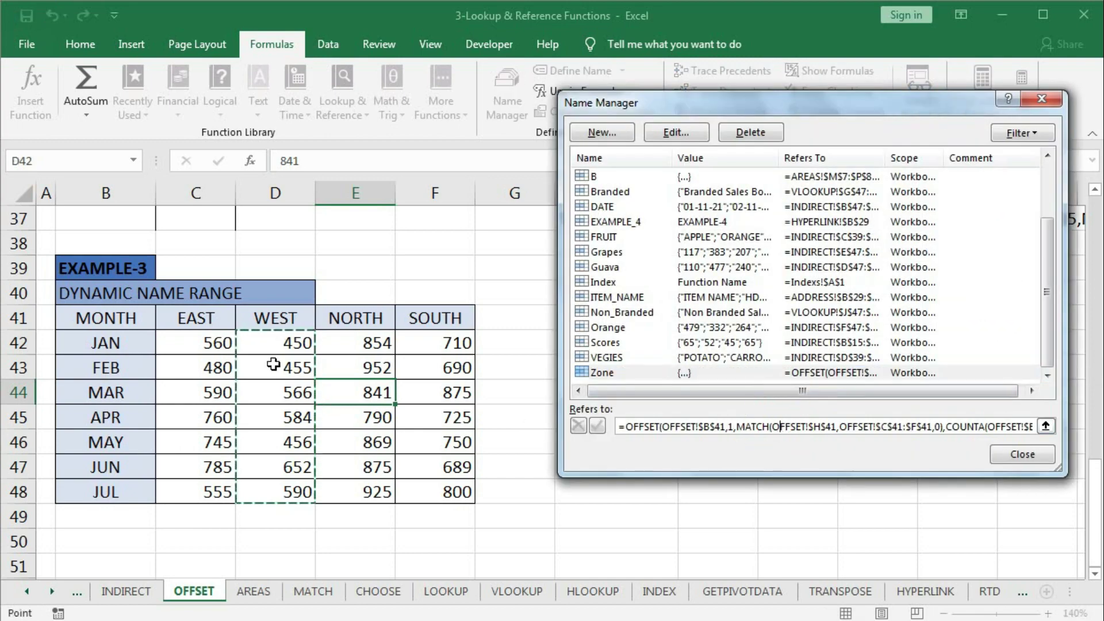
click(1030, 460)
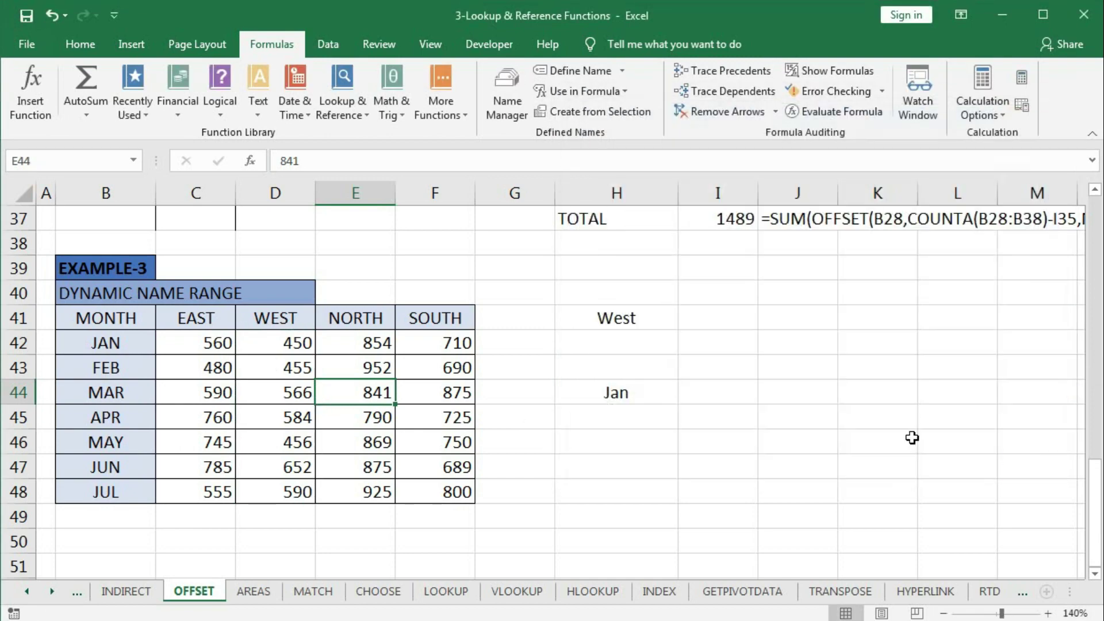
Change the zone in H41 to South and check the range that the Zone name refers to
click(621, 323)
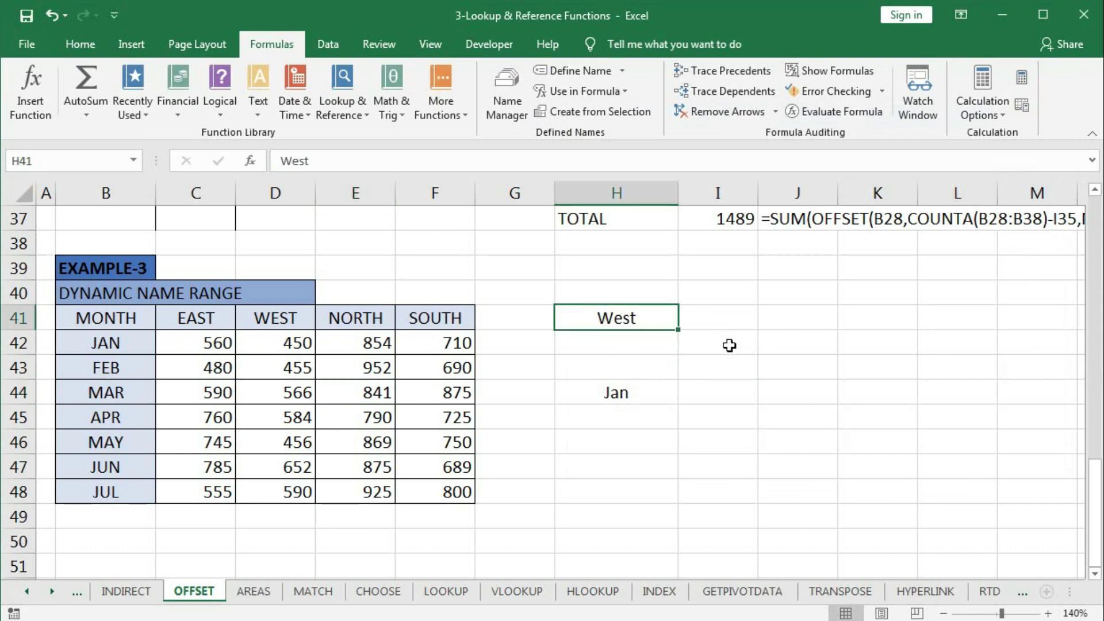
text(South)
key(Return)
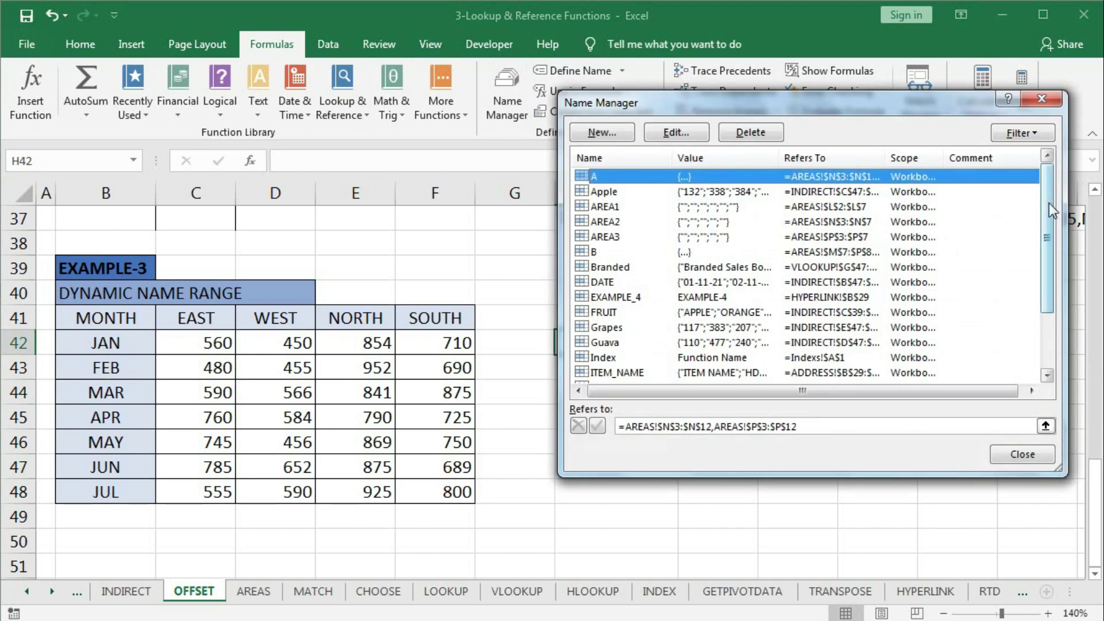
drag(1049, 202, 1046, 301)
click(614, 377)
click(655, 426)
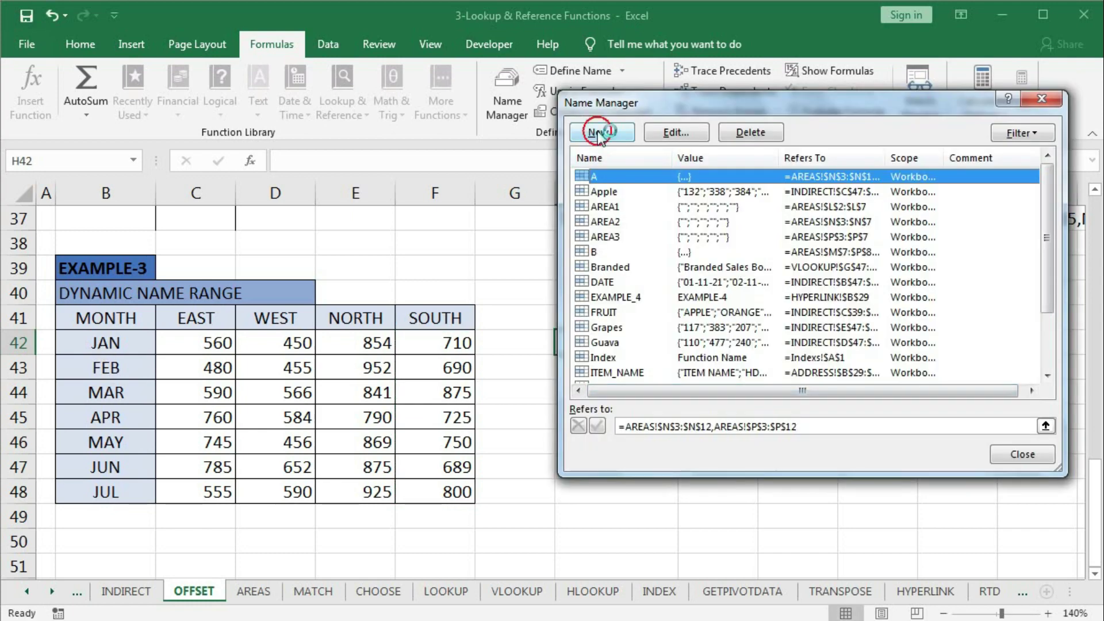
Create a new workbook-scoped name Month and begin its reference formula as an OFFSET from cell B41
click(599, 131)
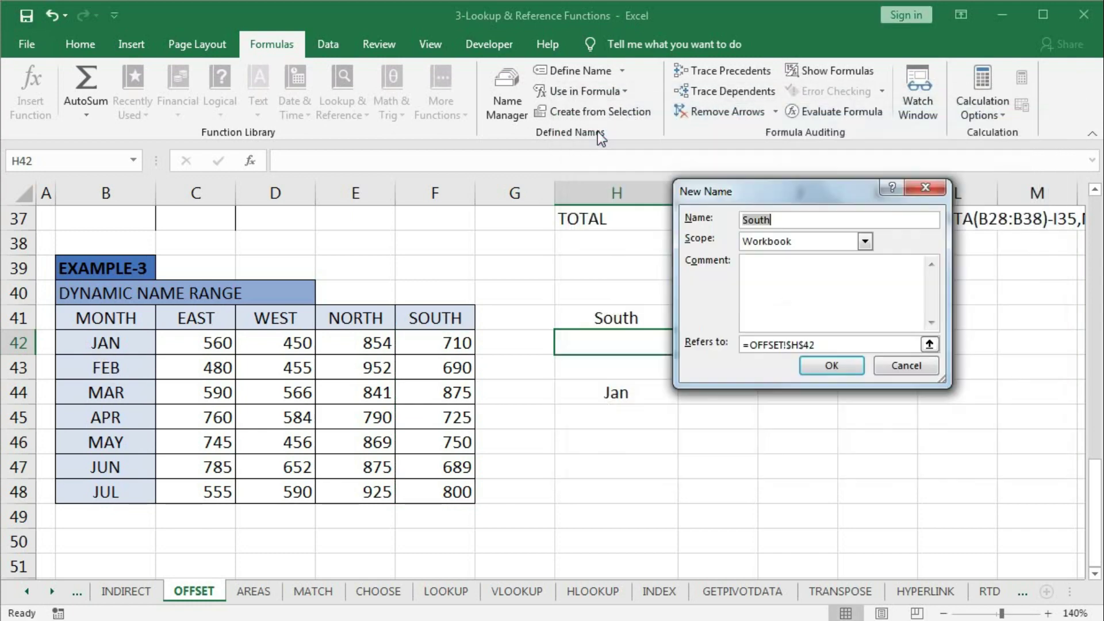
text(Mon)
click(821, 345)
click(633, 332)
key(BackSpace)
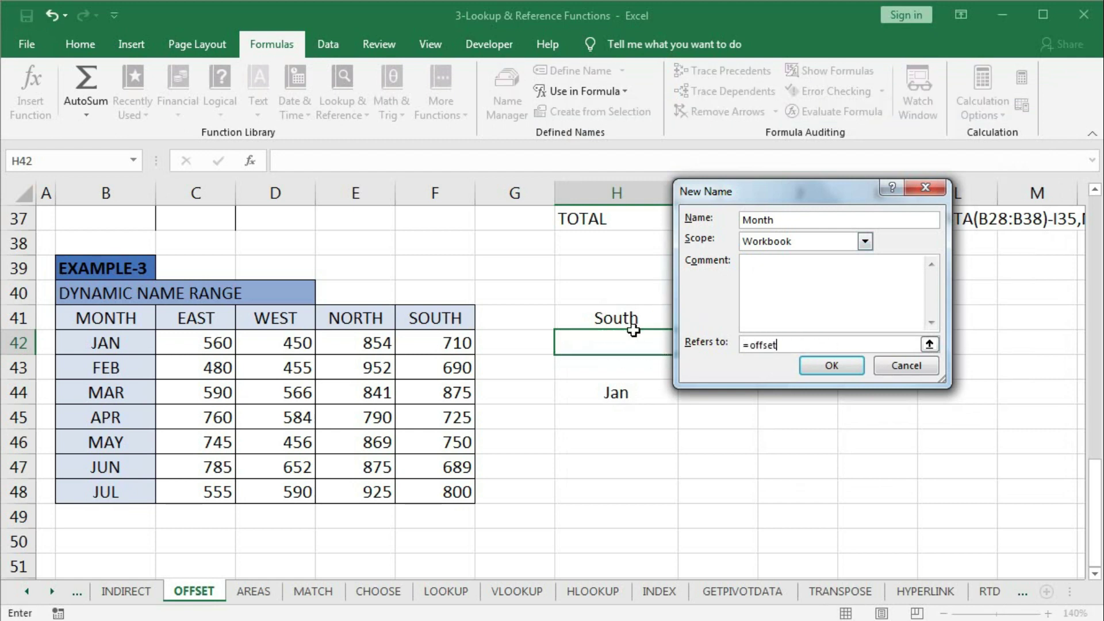
text(offset()
click(132, 313)
Enter the rows argument of Month's formula as an exact MATCH of H44 in the month range B42:B51
text(,mat)
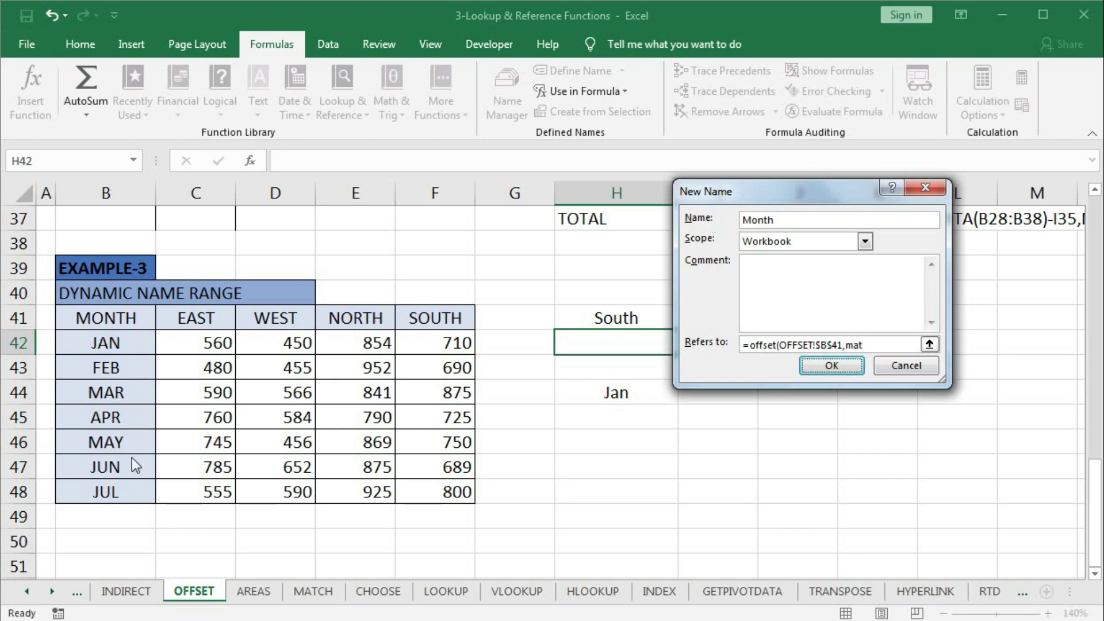
text(ch()
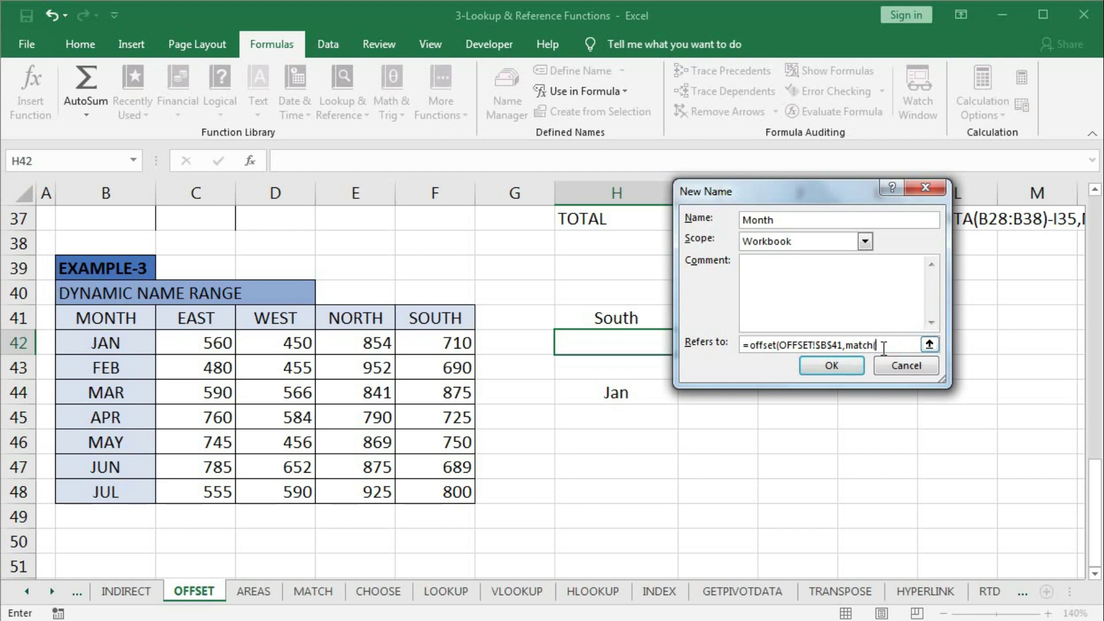
click(613, 392)
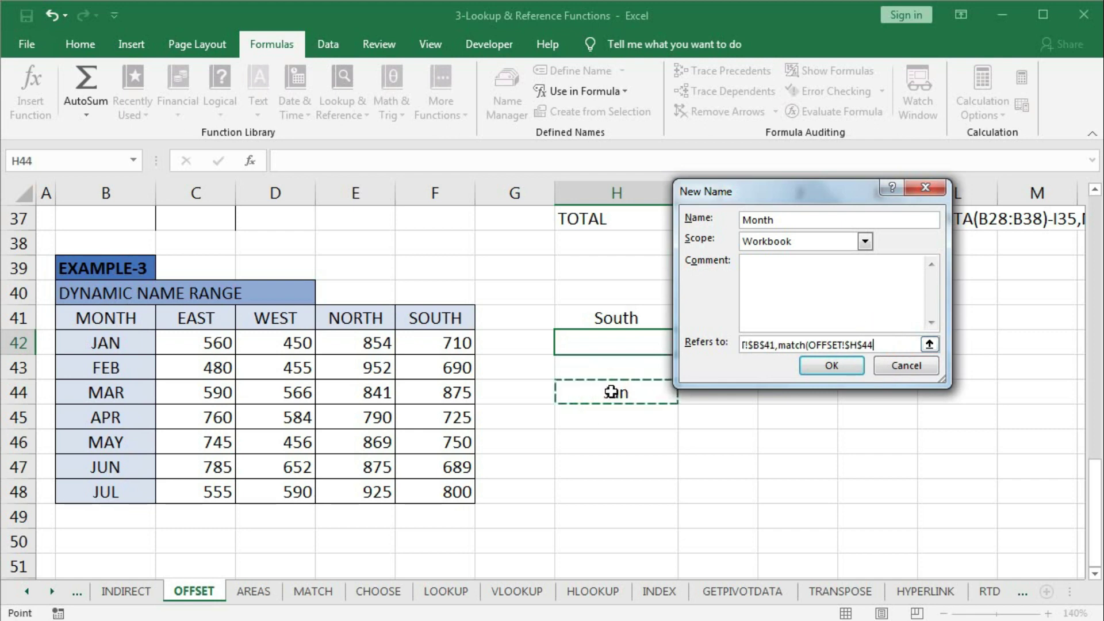
text(,)
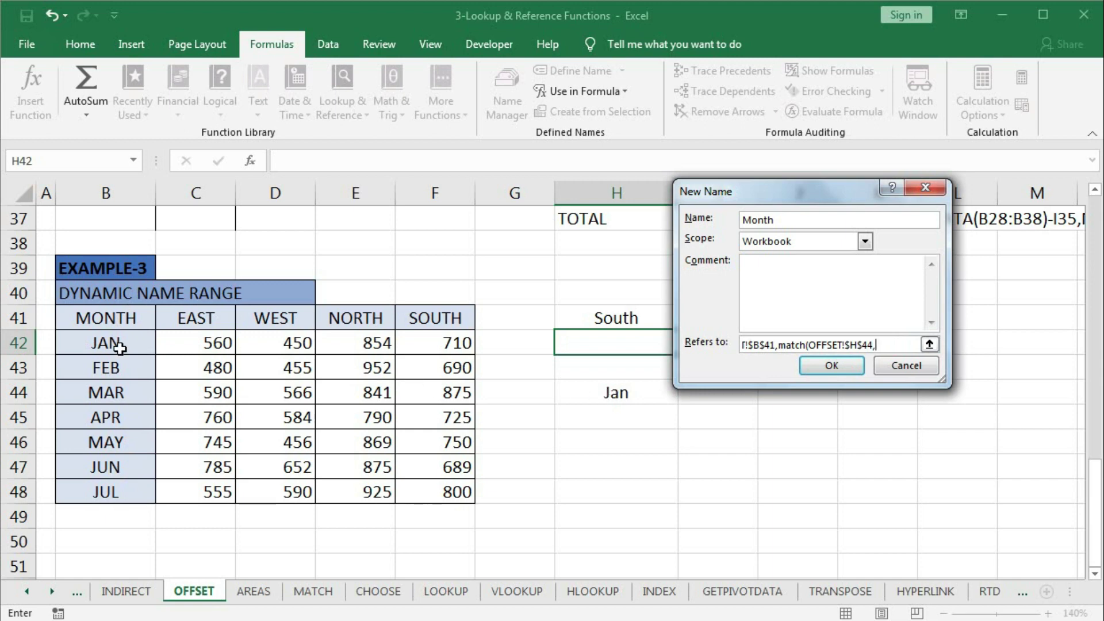
drag(118, 345, 112, 567)
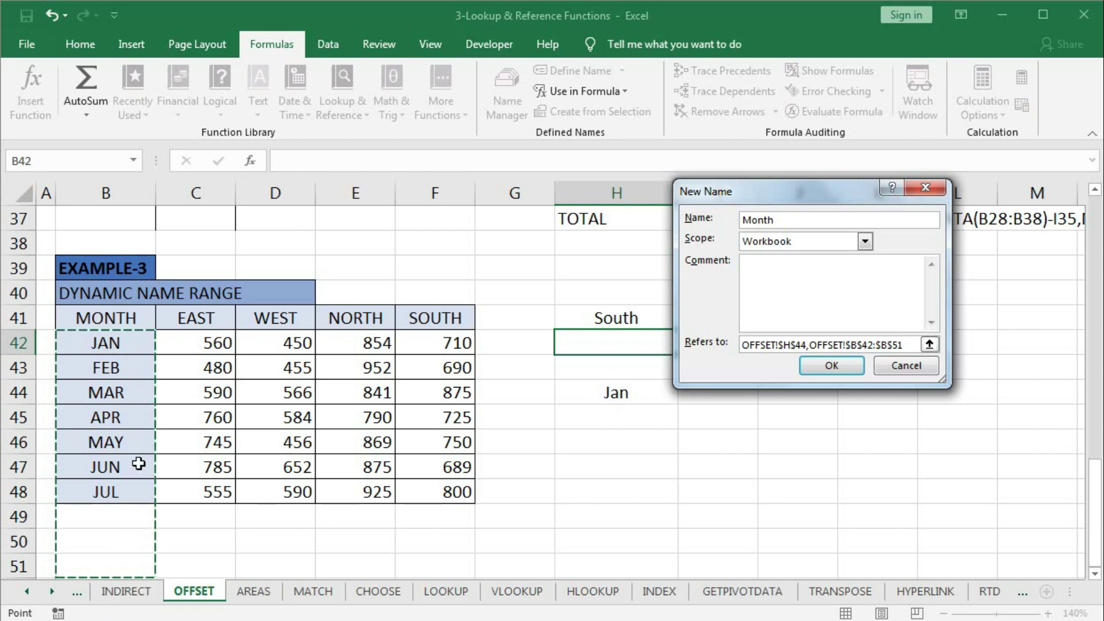
text(,0),)
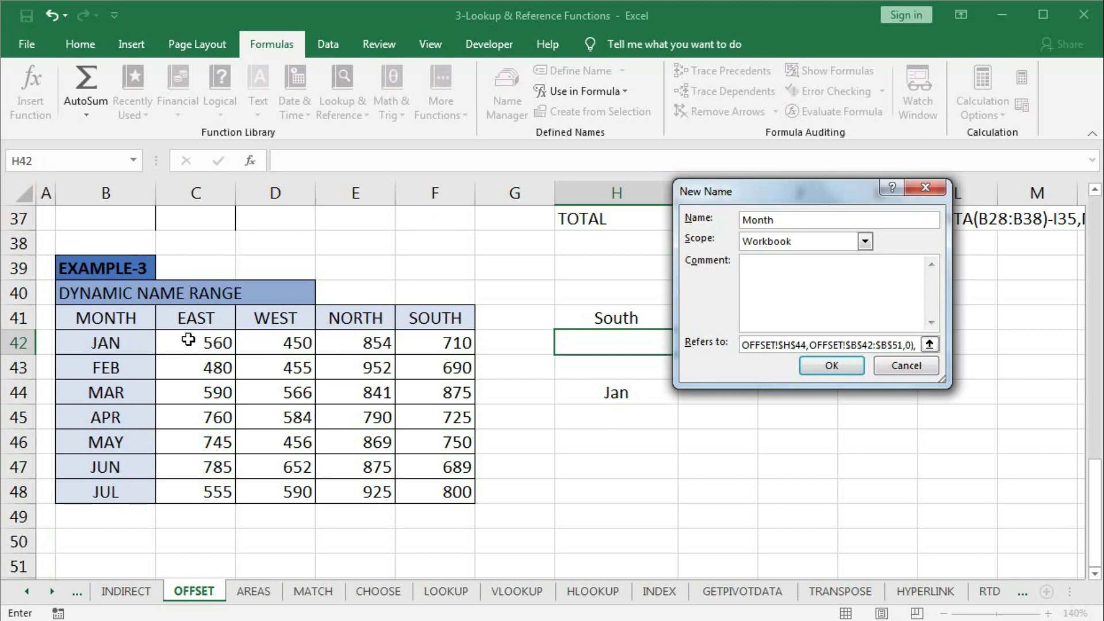
Enter 1 as the cols argument of Month's formula and COUNTA of B41:B51 minus 1 as the height
text(1,counta()
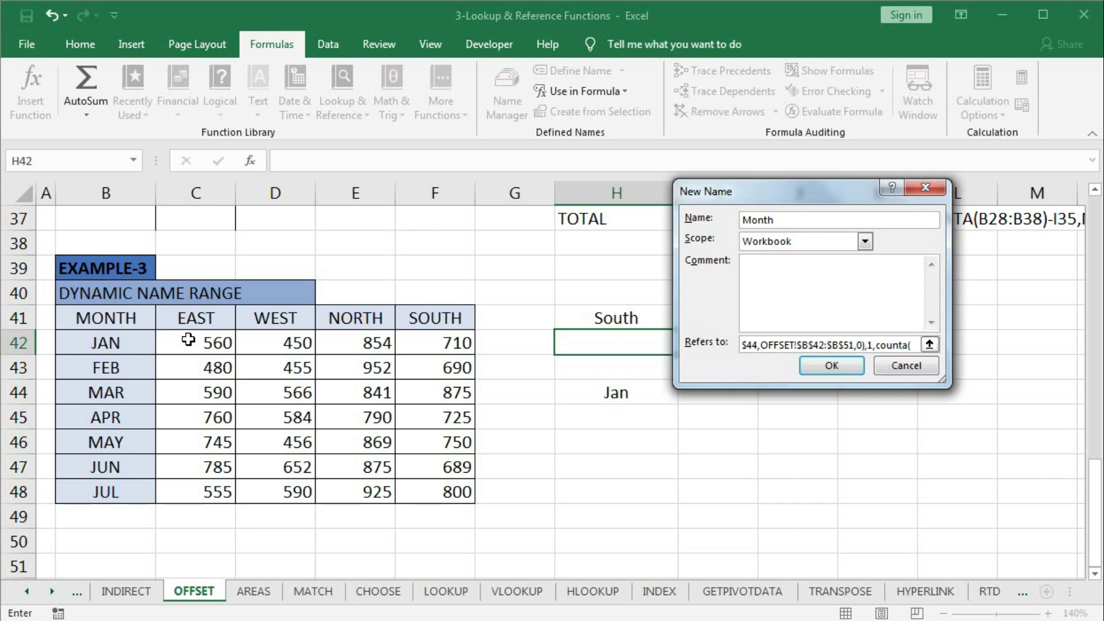
drag(92, 315, 102, 559)
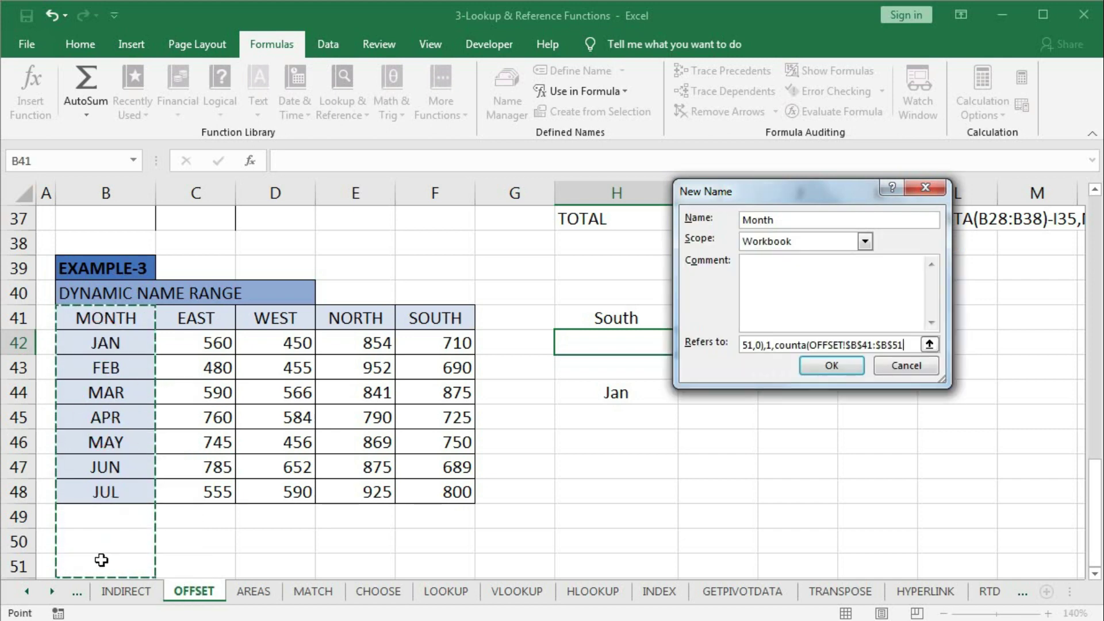
text())
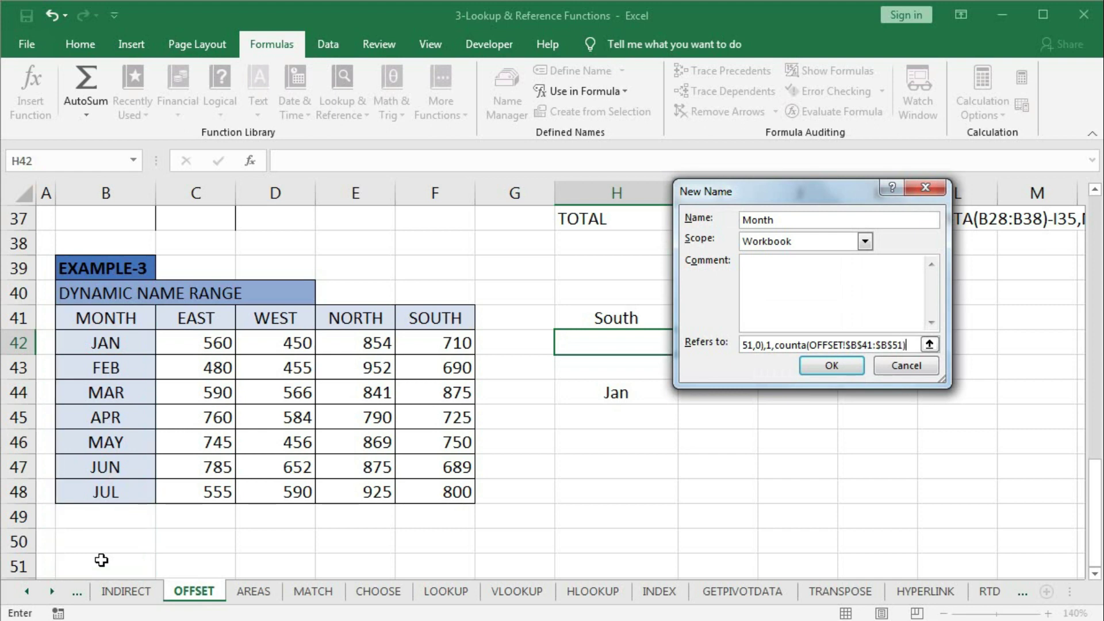
text(-1,)
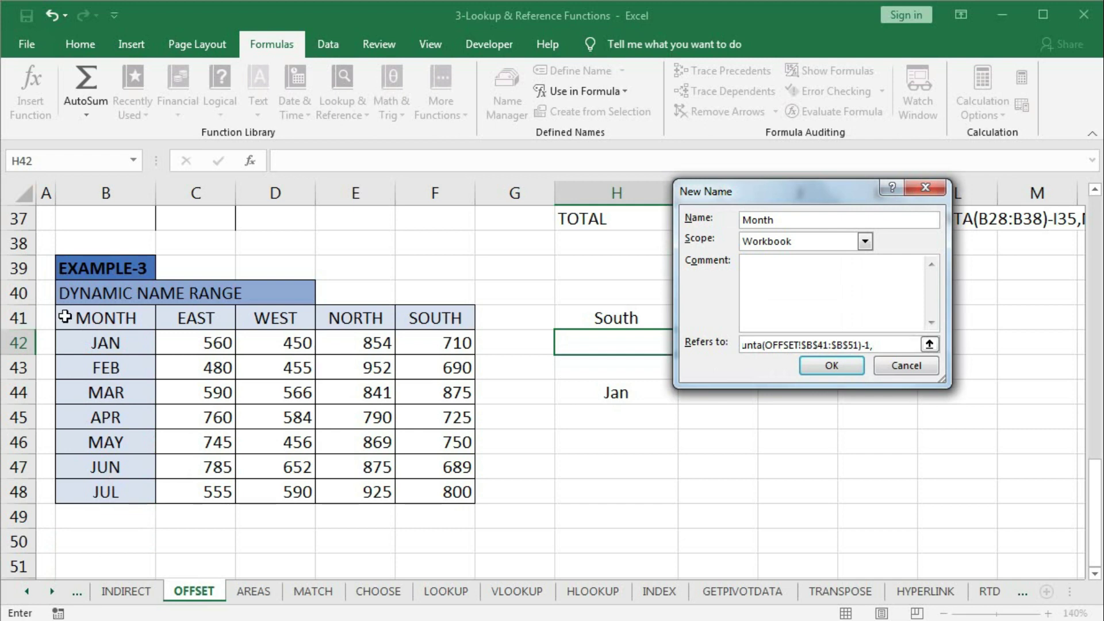
Add COUNTA with the header range B41:G41 as the width argument and replace the height argument with 1
drag(64, 318, 512, 314)
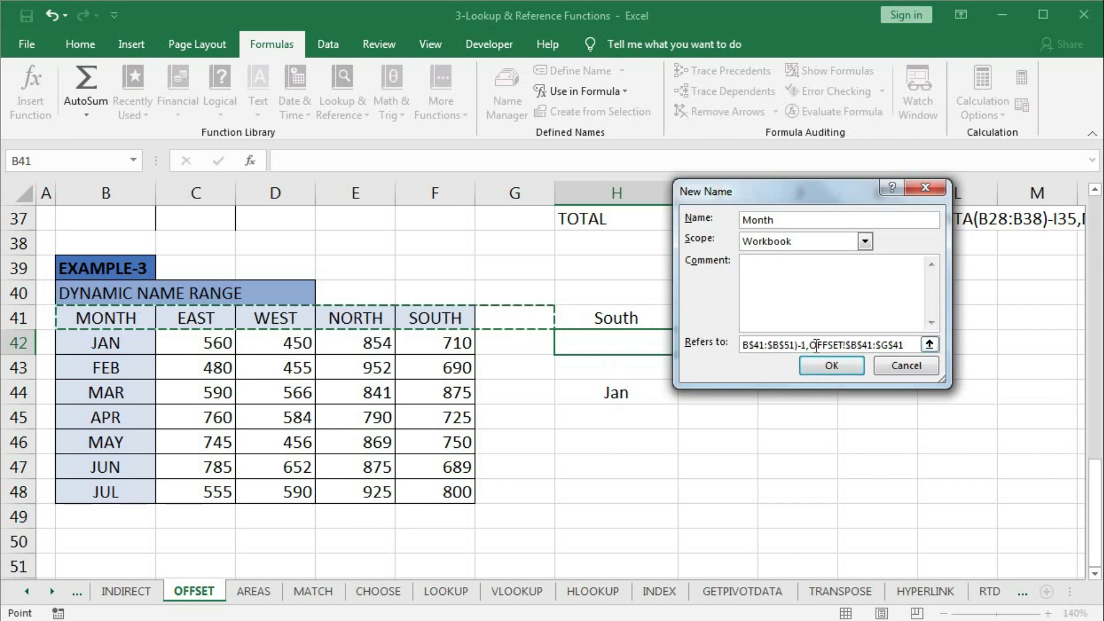
click(837, 346)
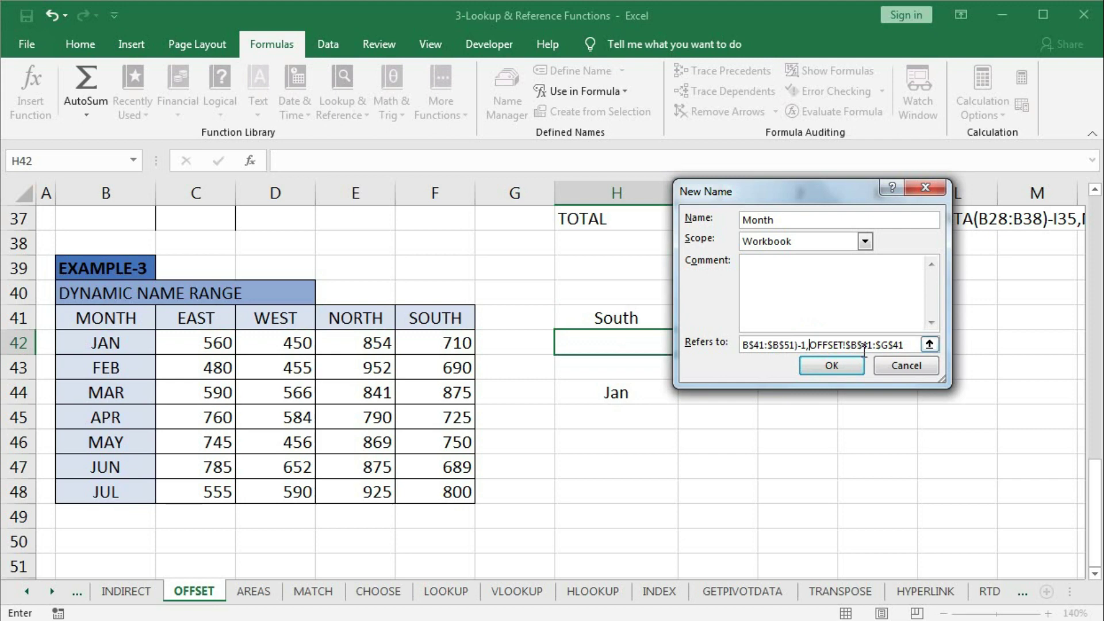
text(counta)
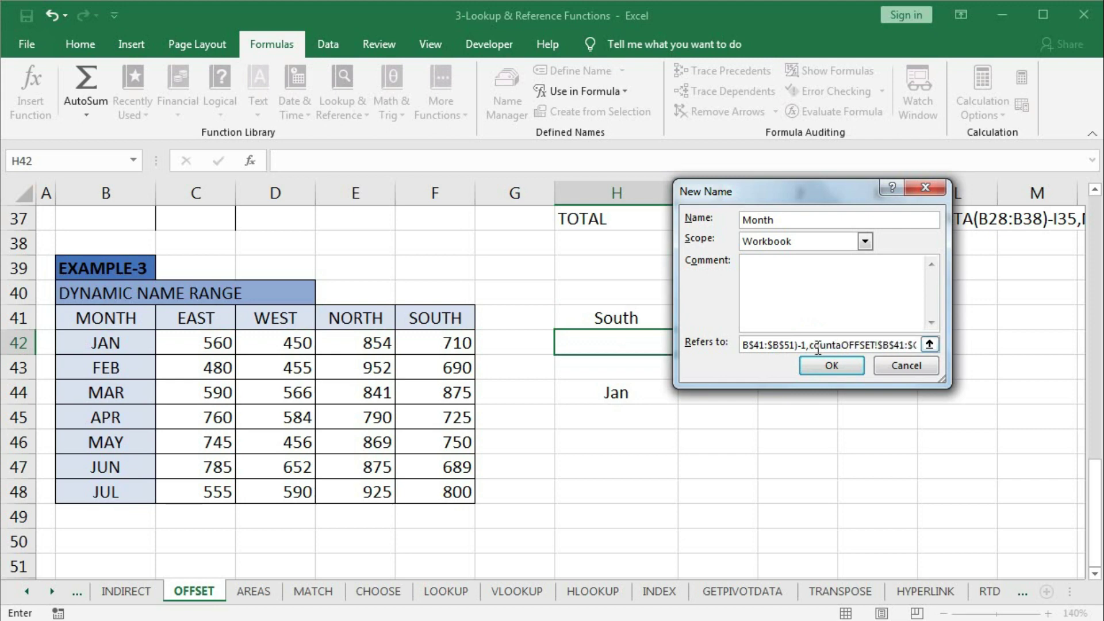
mouse_move(808, 345)
mouse_down()
mouse_move(747, 345)
mouse_move(796, 344)
mouse_up()
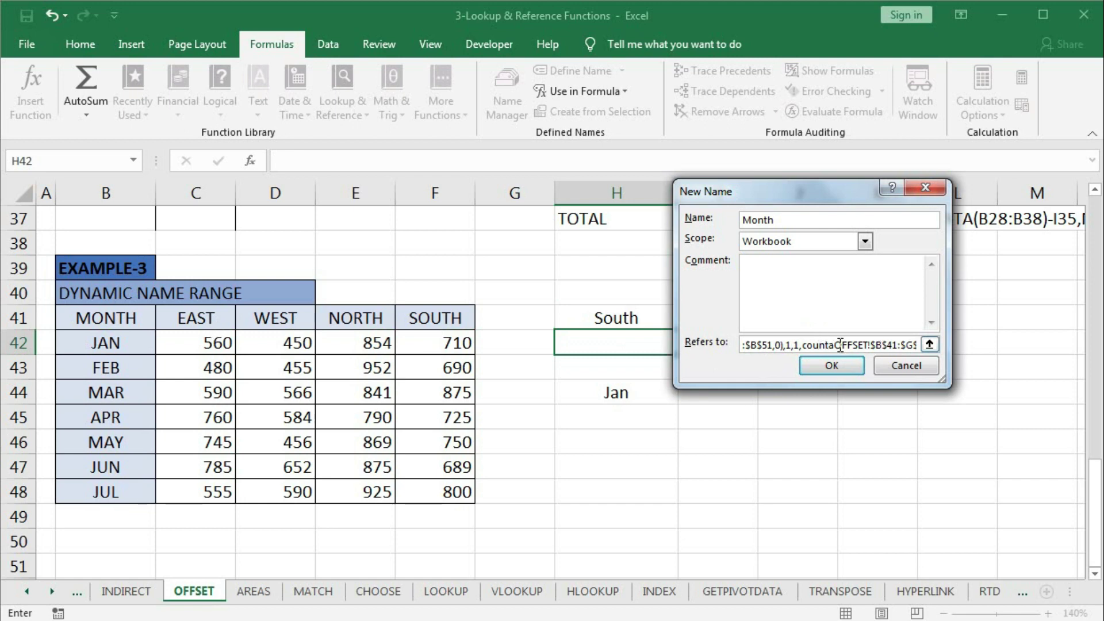
text(,)
Enclose B41:G41 in the COUNTA parentheses, close the OFFSET formula and save the Month name
click(834, 343)
text(()
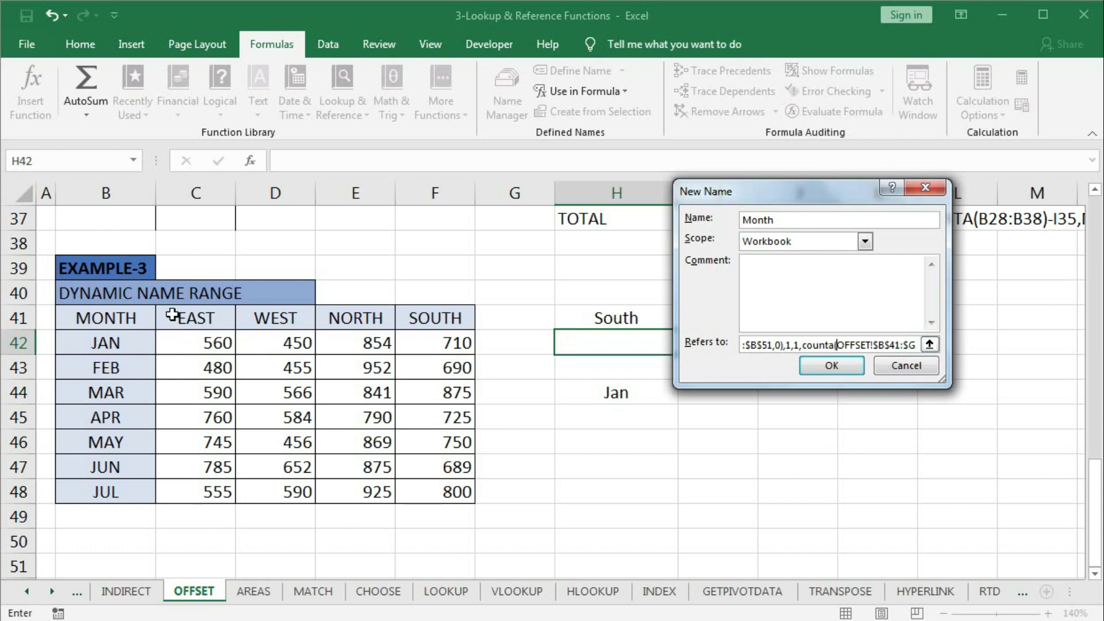
drag(884, 346, 988, 348)
click(918, 345)
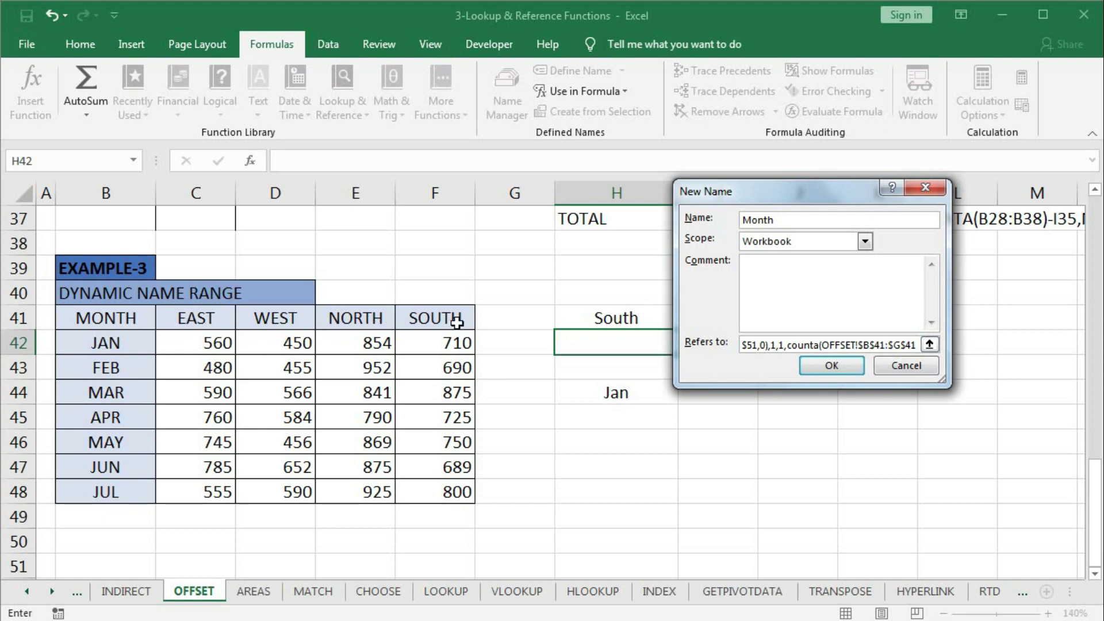
click(917, 345)
text()))
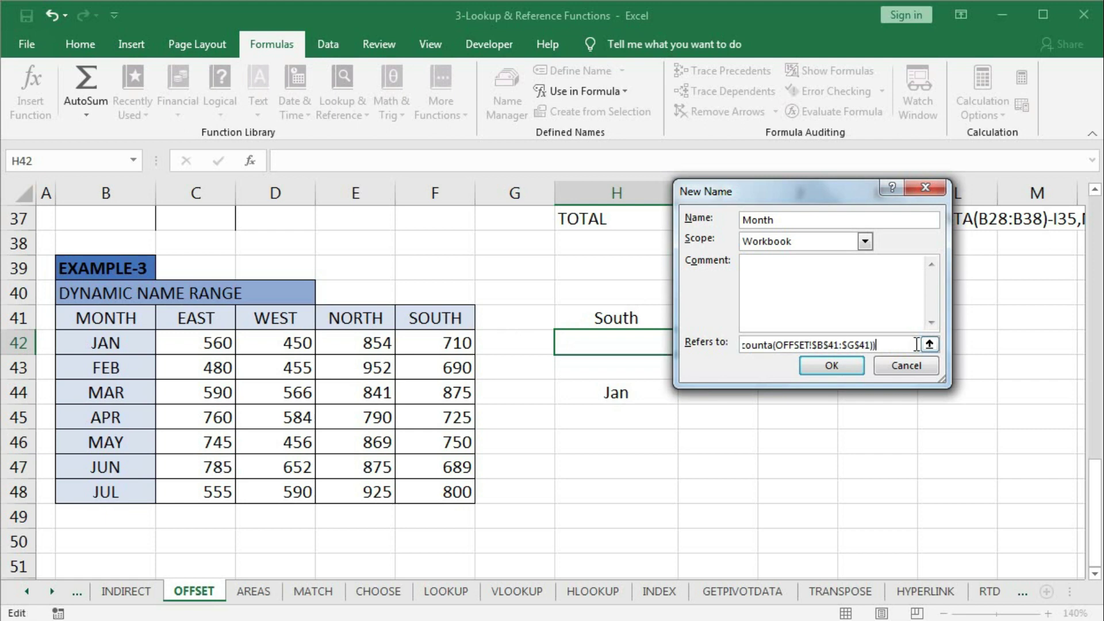
click(840, 367)
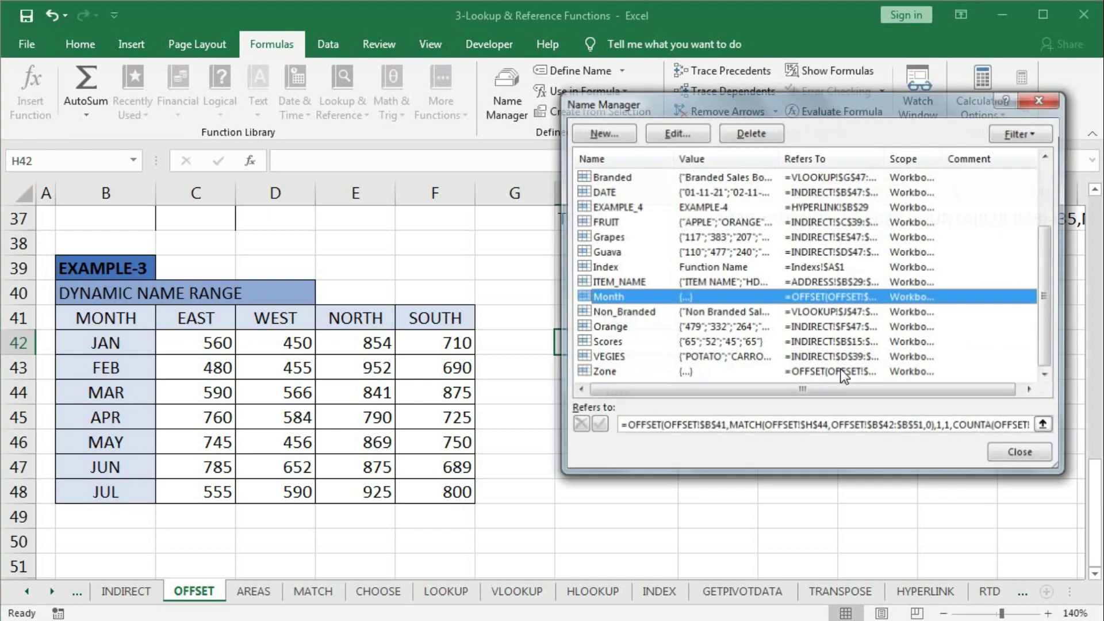
Check the range that the Month name refers to on the sheet, then close the Name Manager
click(799, 425)
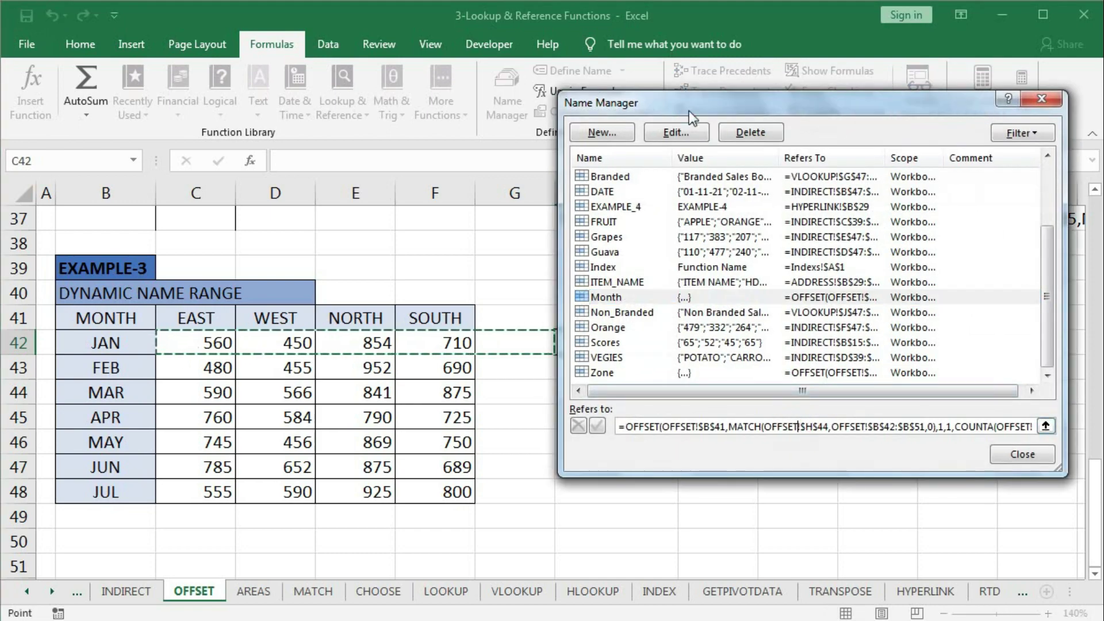
drag(690, 110, 773, 131)
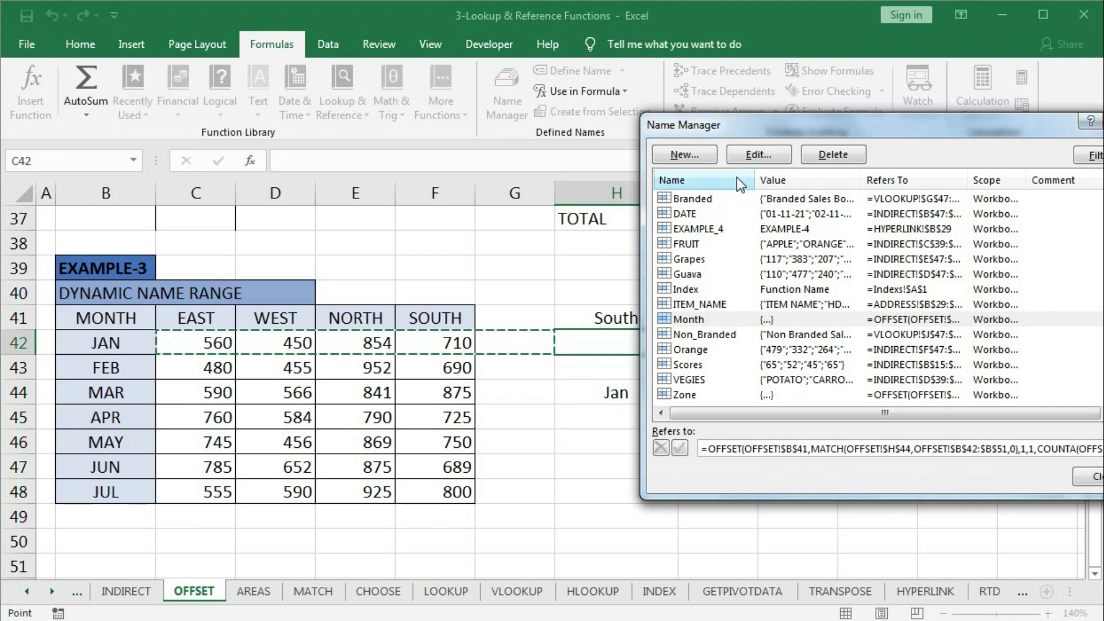
drag(756, 123, 530, 100)
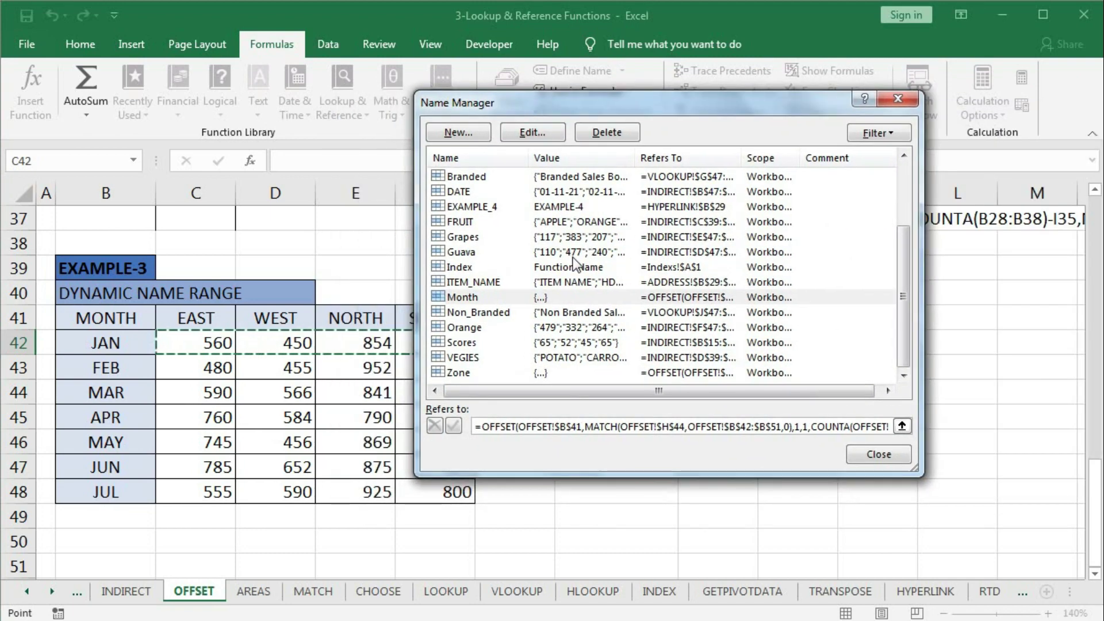
click(802, 426)
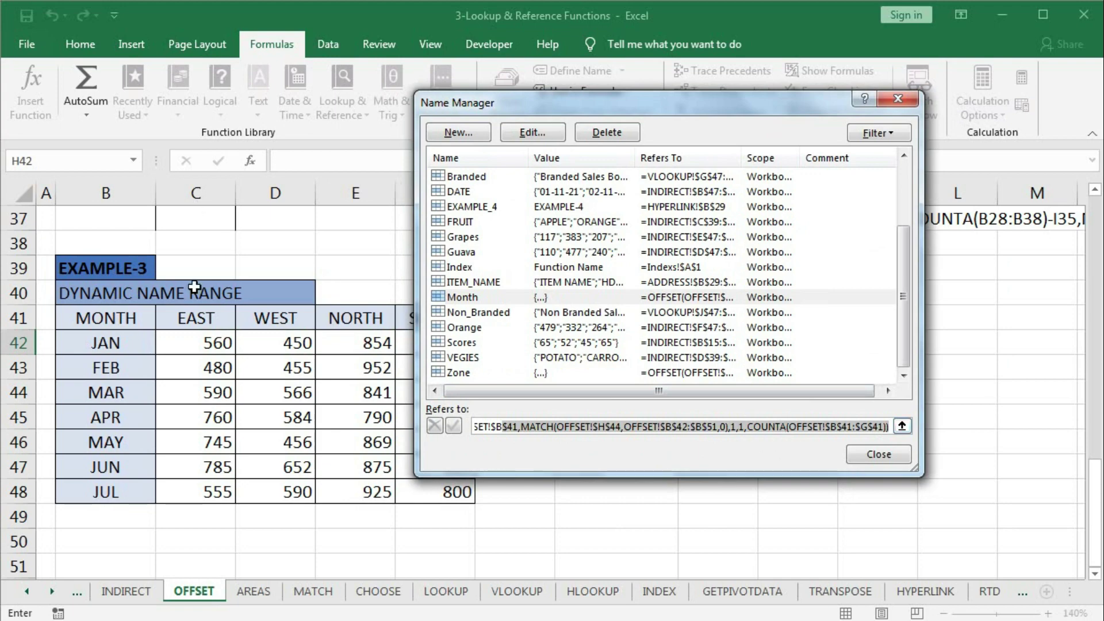
drag(583, 109, 335, 112)
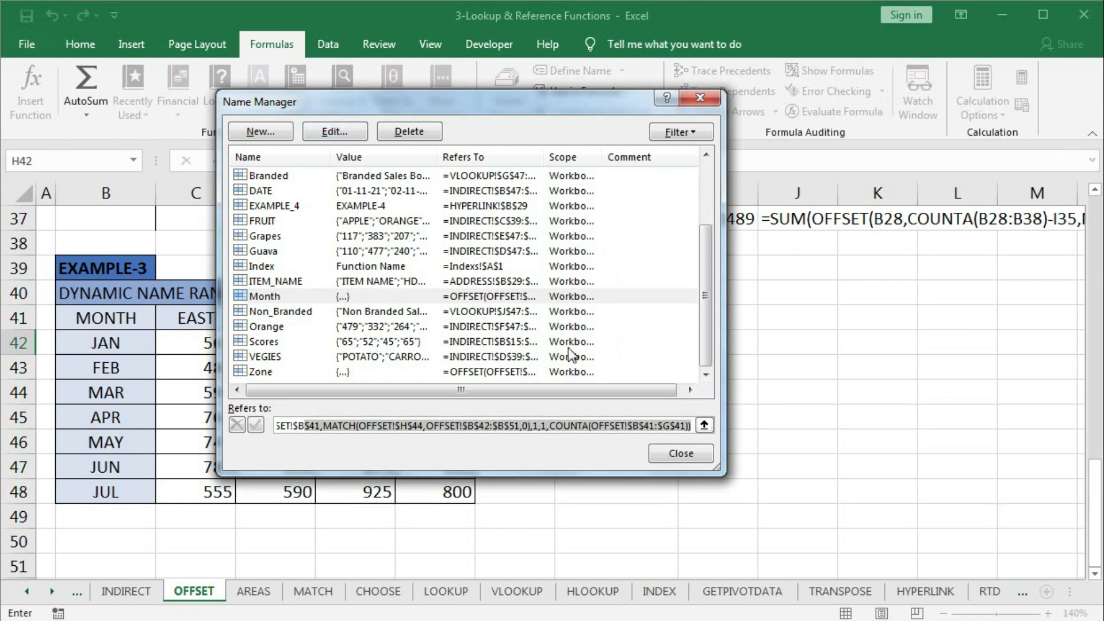
click(681, 456)
click(518, 343)
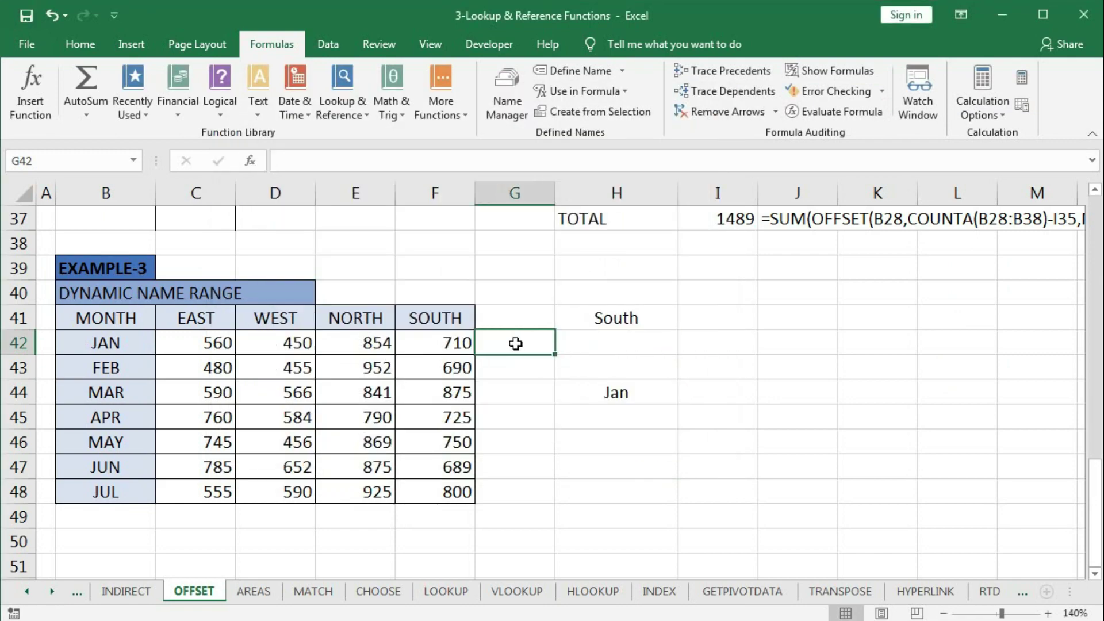
Reopen the Name Manager, examine Month's range and the COUNTA width part of its formula, and return to the sheet at G41
click(505, 81)
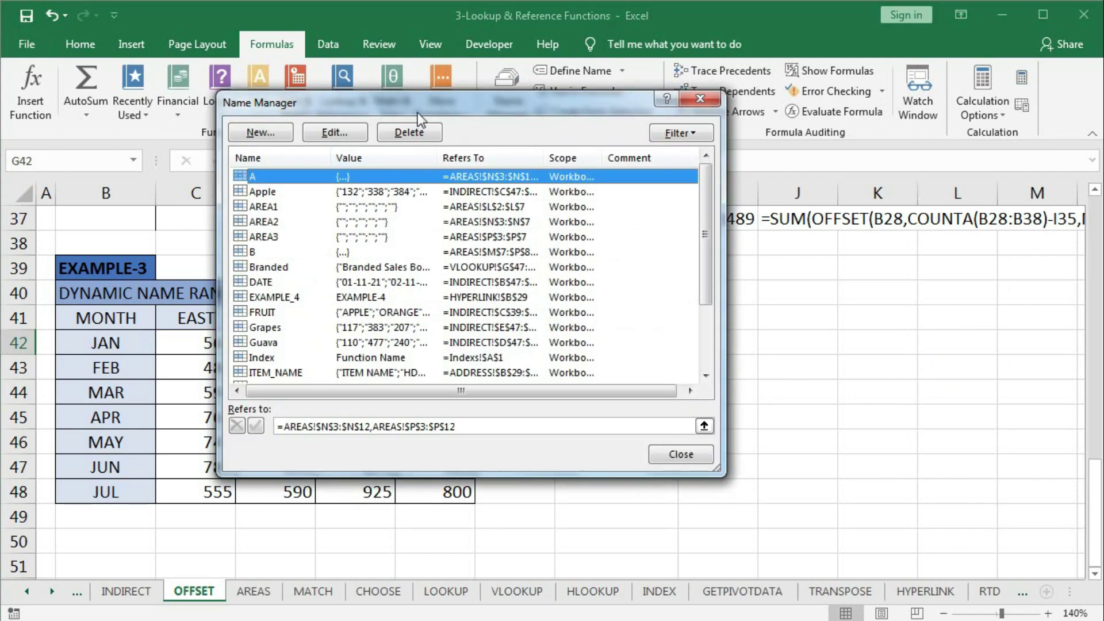
drag(418, 113, 740, 113)
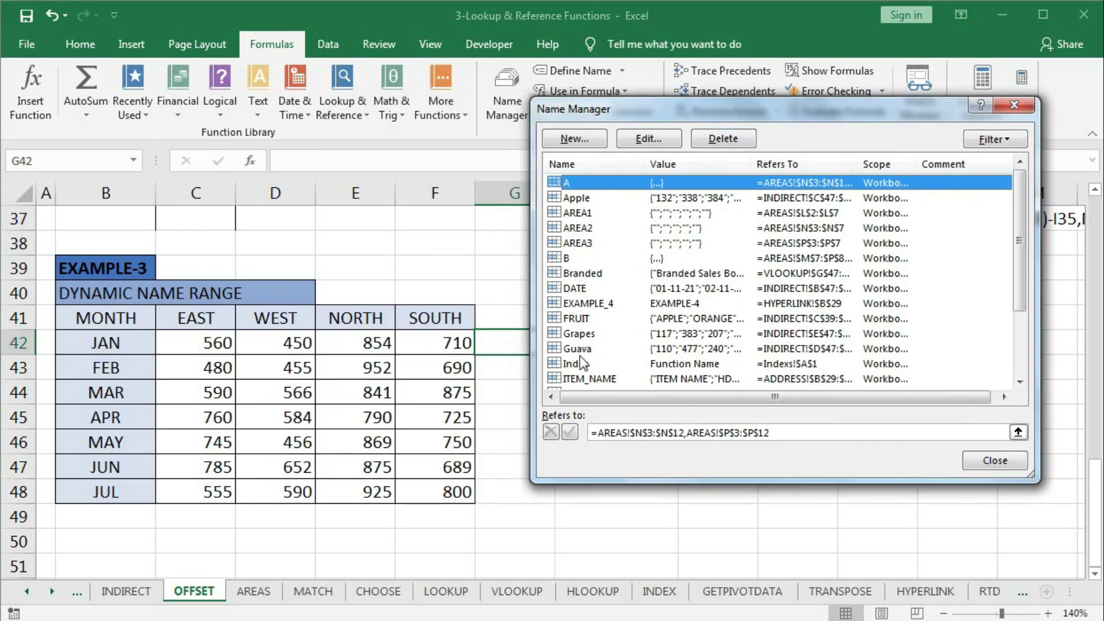
click(589, 334)
scroll(587, 340, down, 2)
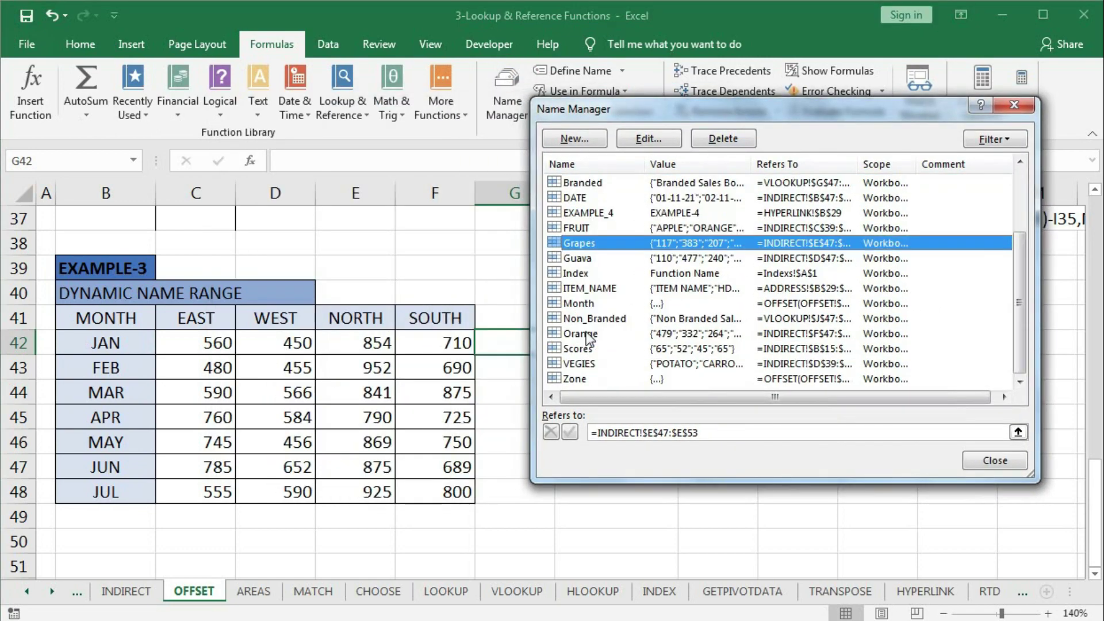
click(581, 303)
click(636, 432)
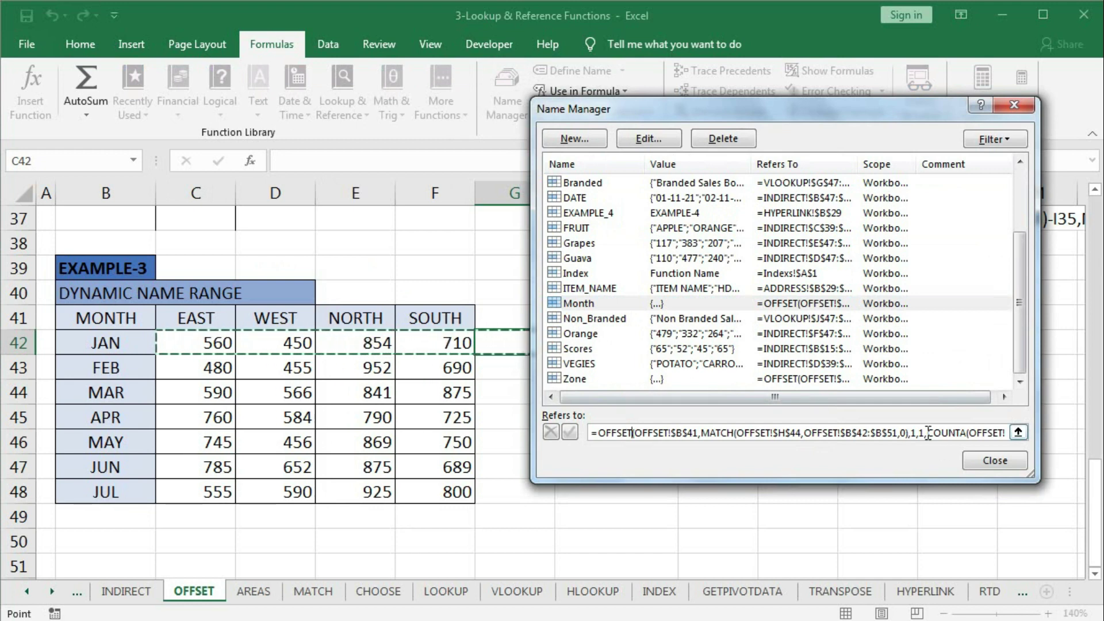
drag(928, 432, 1005, 437)
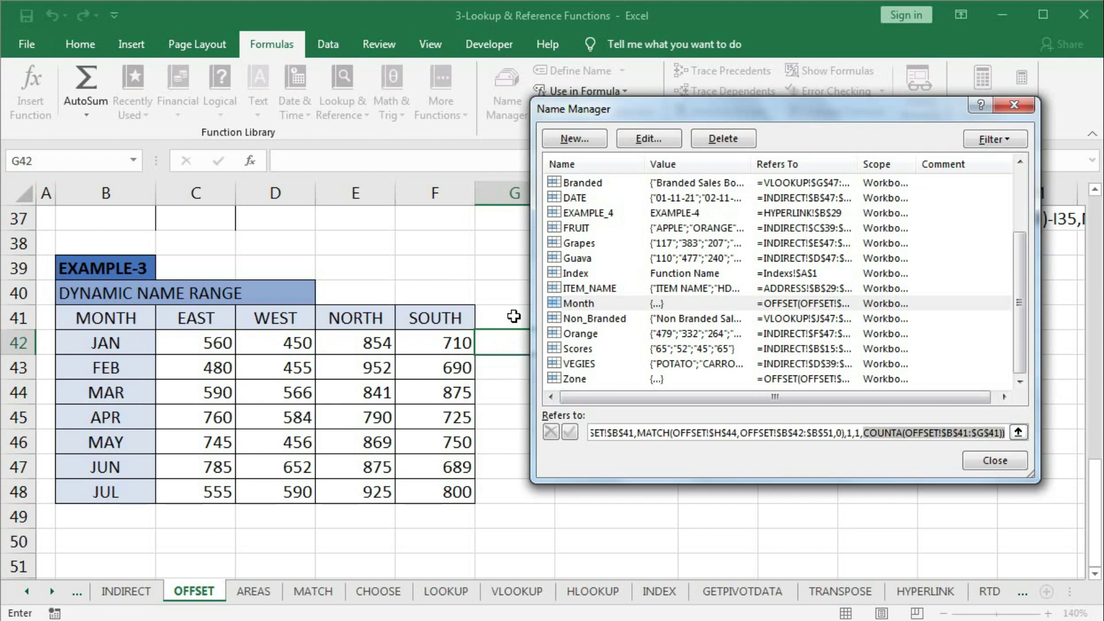
click(995, 460)
click(518, 320)
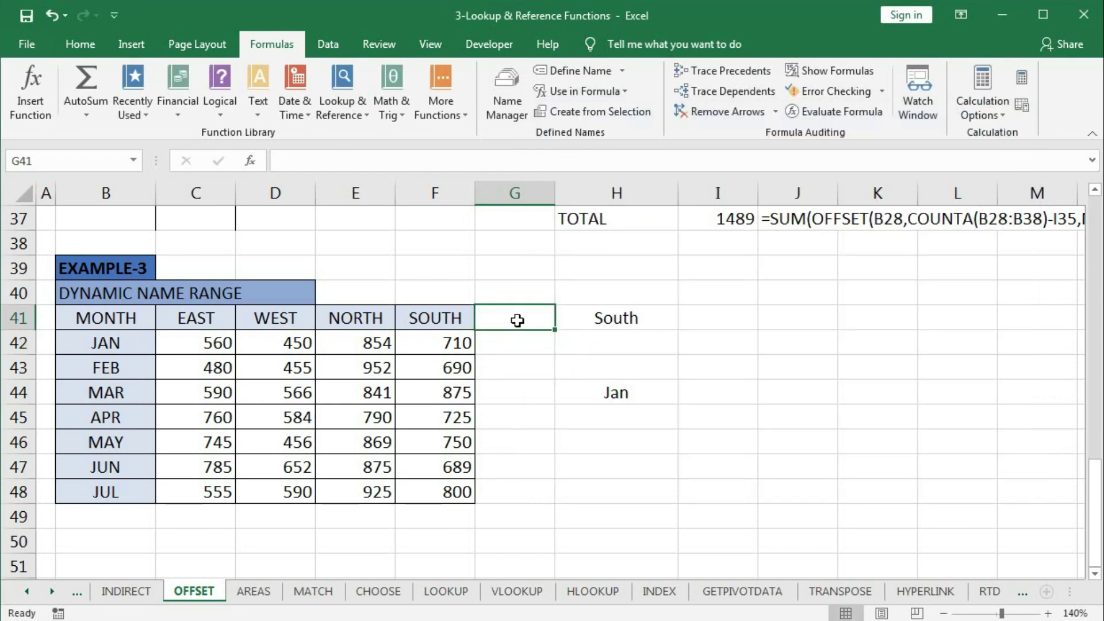
Subtract 1 from the COUNTA width in the Month name's OFFSET formula, save it, check its range and close the Name Manager
click(506, 92)
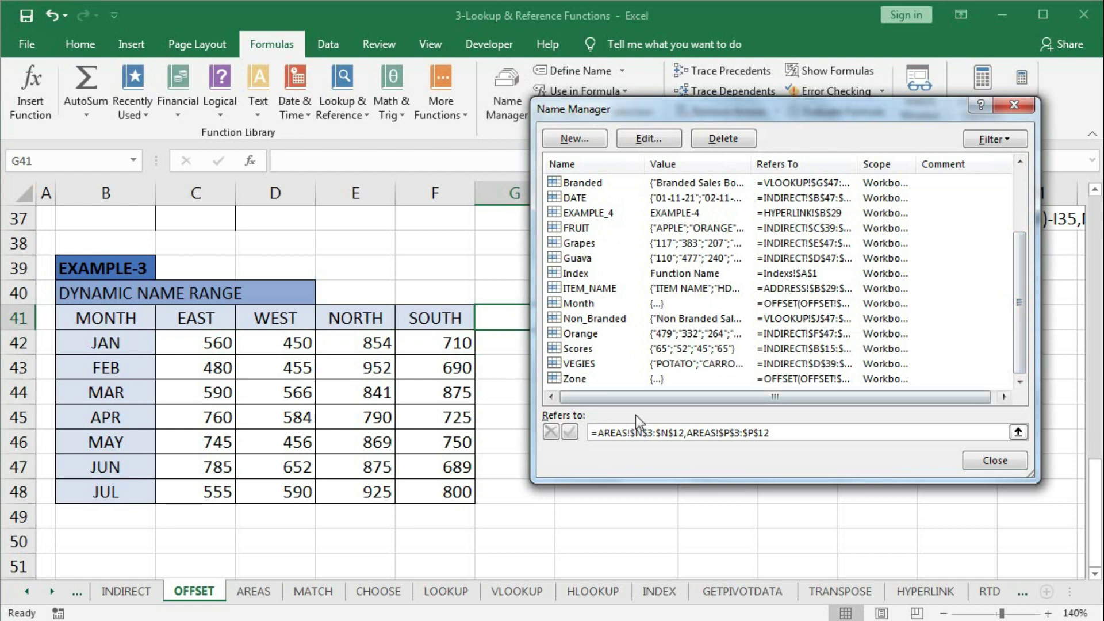
click(585, 347)
click(596, 304)
click(1000, 432)
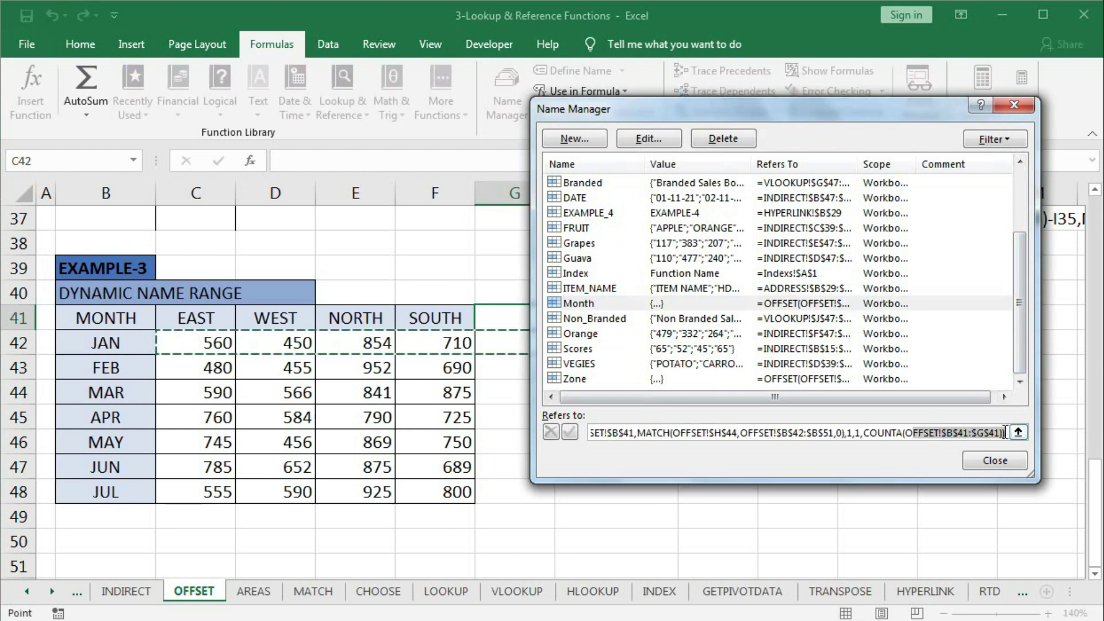
key(BackSpace)
text(-)
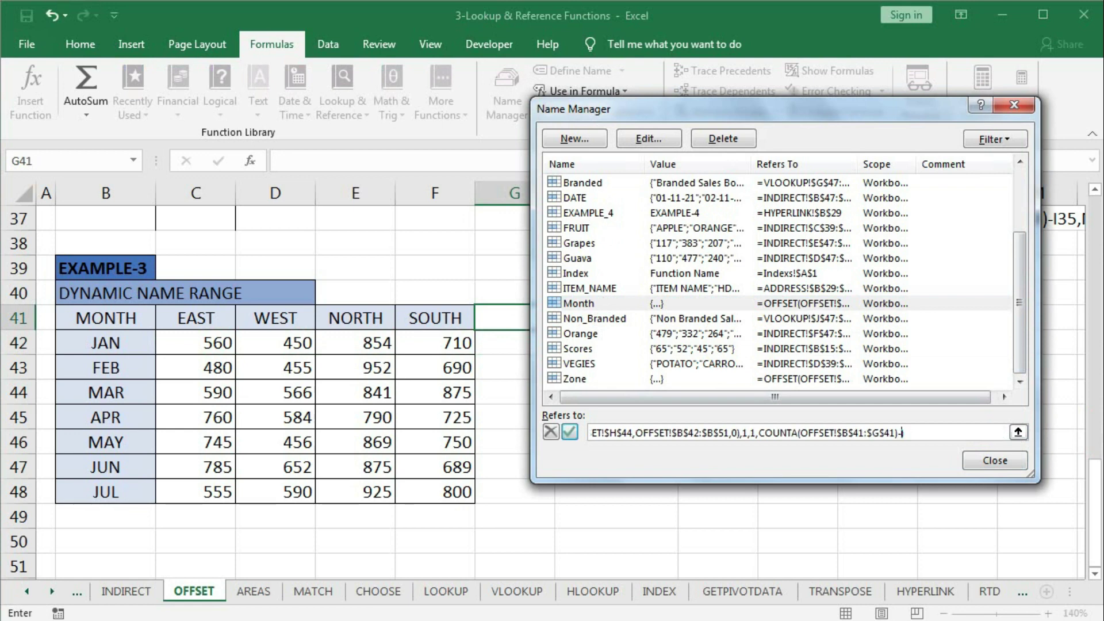
text(1))
click(619, 433)
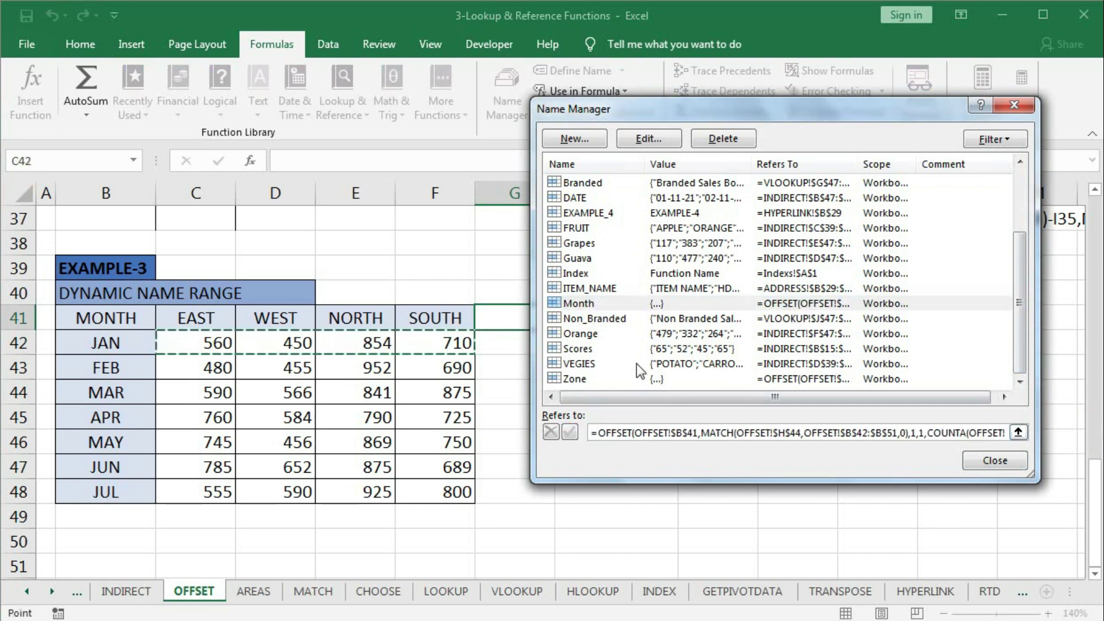
click(991, 460)
Change the lookup month in H44 to Feb
click(631, 399)
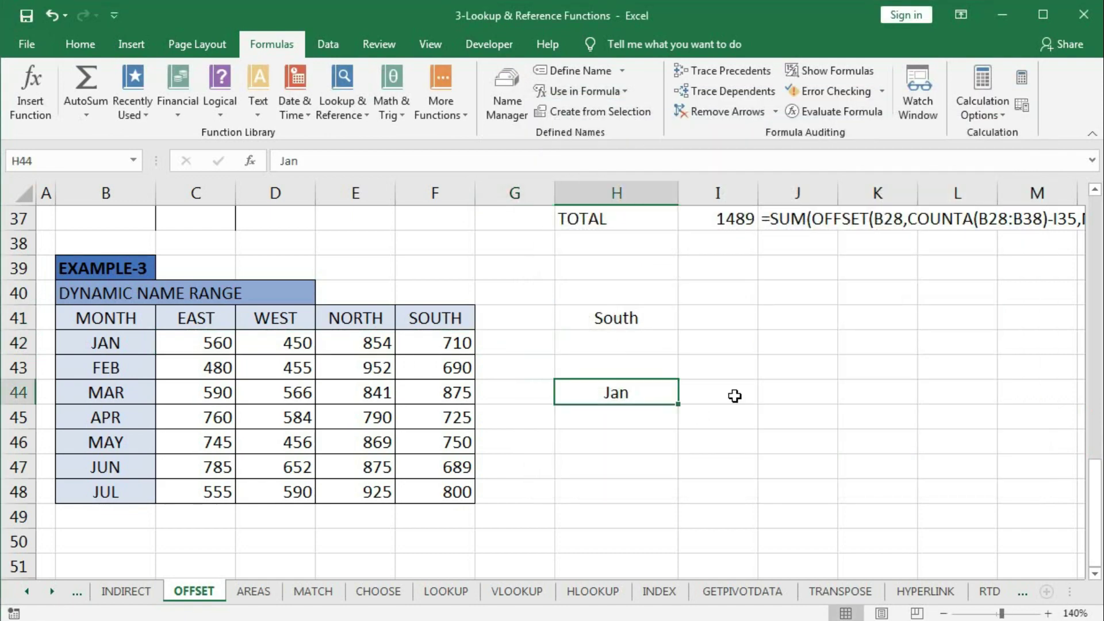
text(Feb)
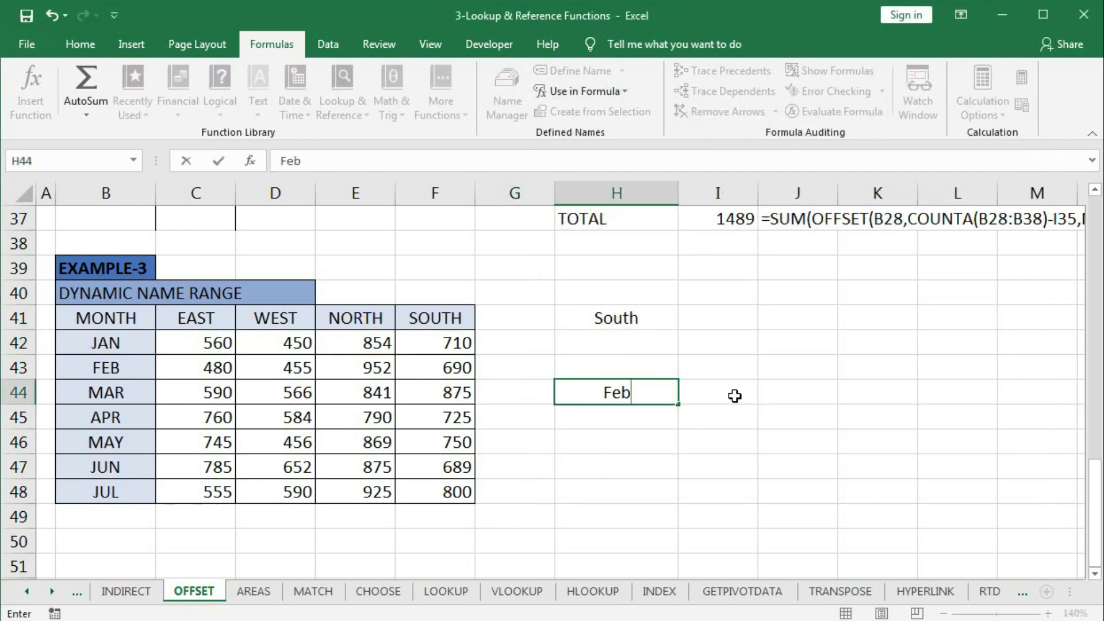
key(Return)
Check which range the Month name refers to for the new lookup month, then close the Name Manager
click(512, 87)
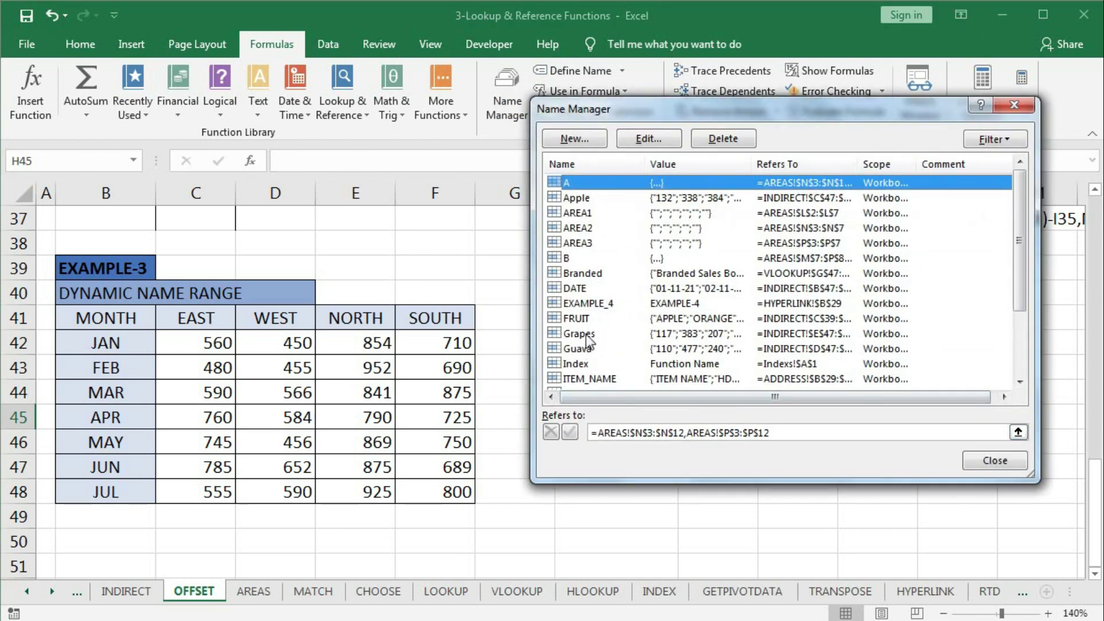
drag(1010, 290, 1021, 341)
click(590, 303)
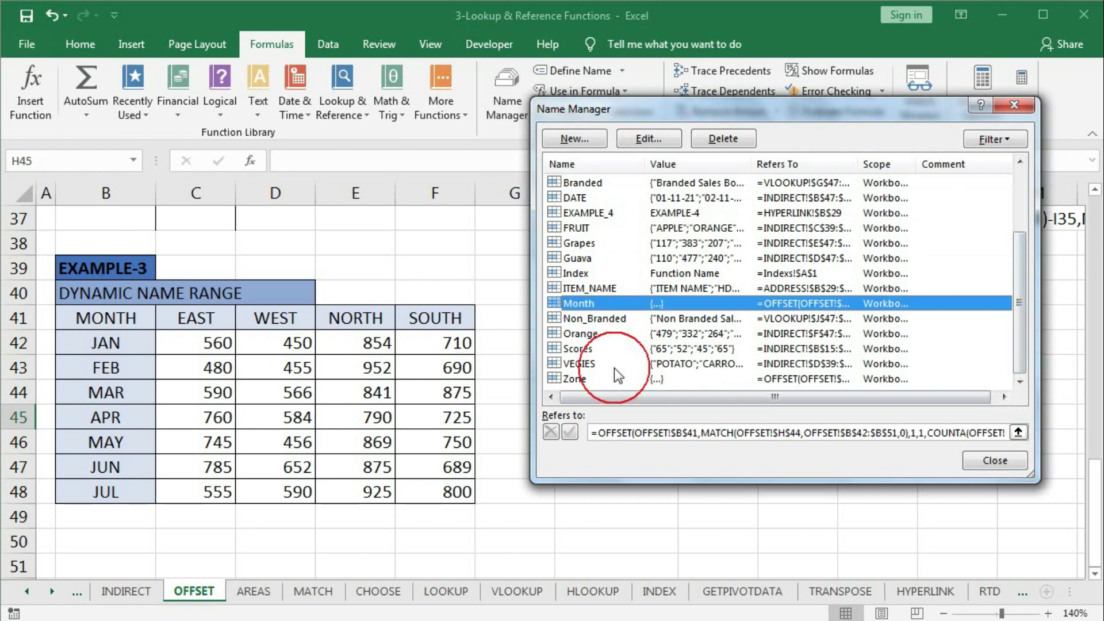
click(642, 432)
click(993, 461)
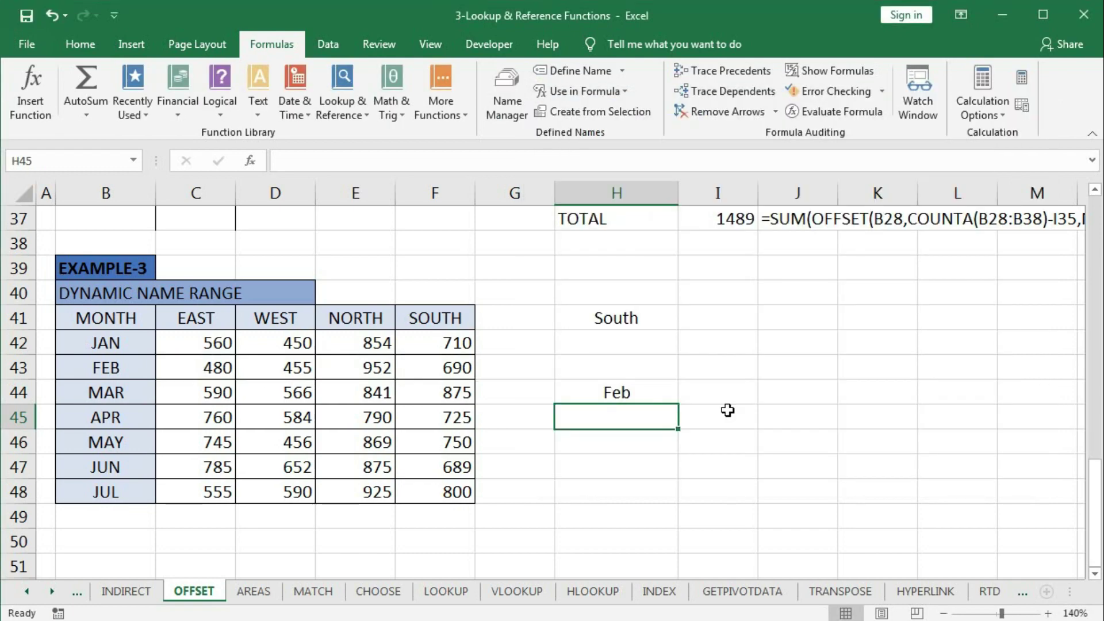
Enter =SUM(Zone) in H42 and select F42:F48 to compare the result with the South column's sum
click(641, 339)
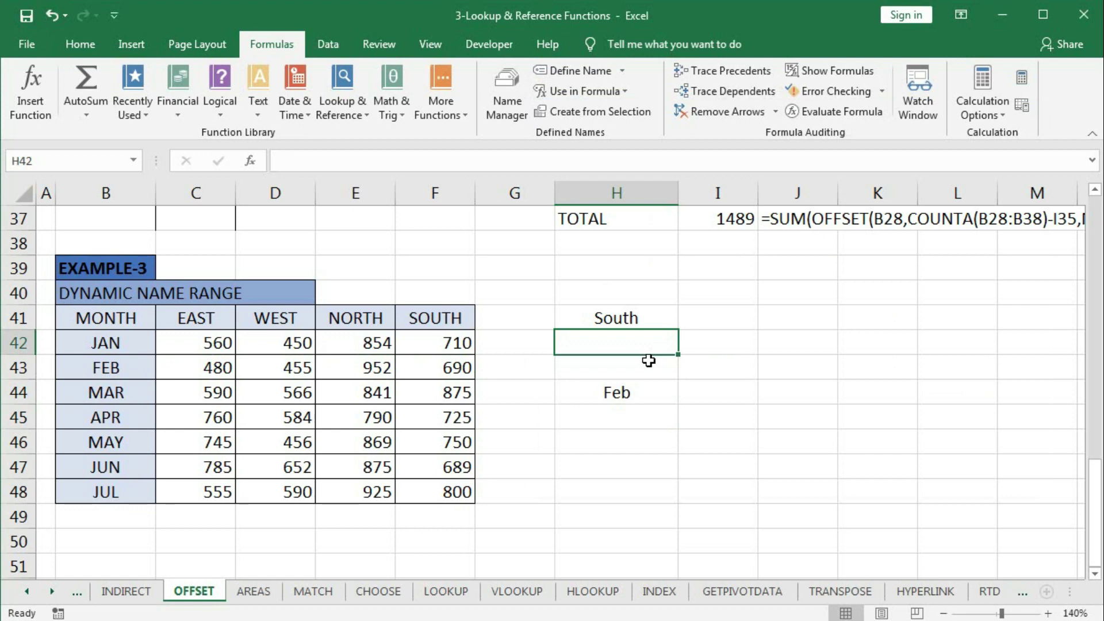
text(su)
key(BackSpace)
key(BackSpace)
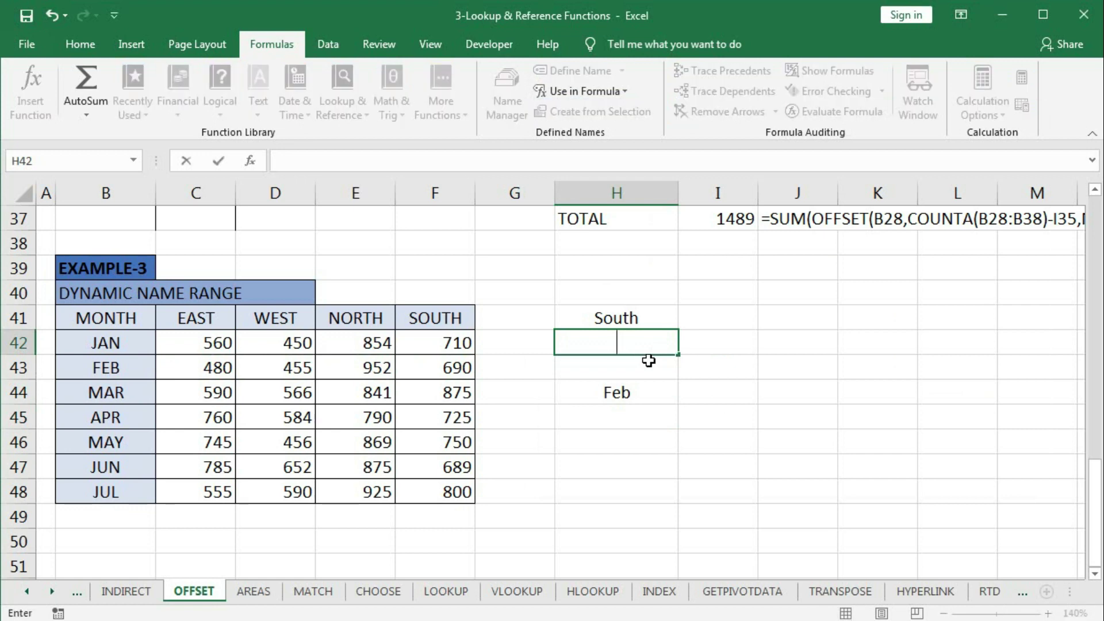
text(=sum)
key(Tab)
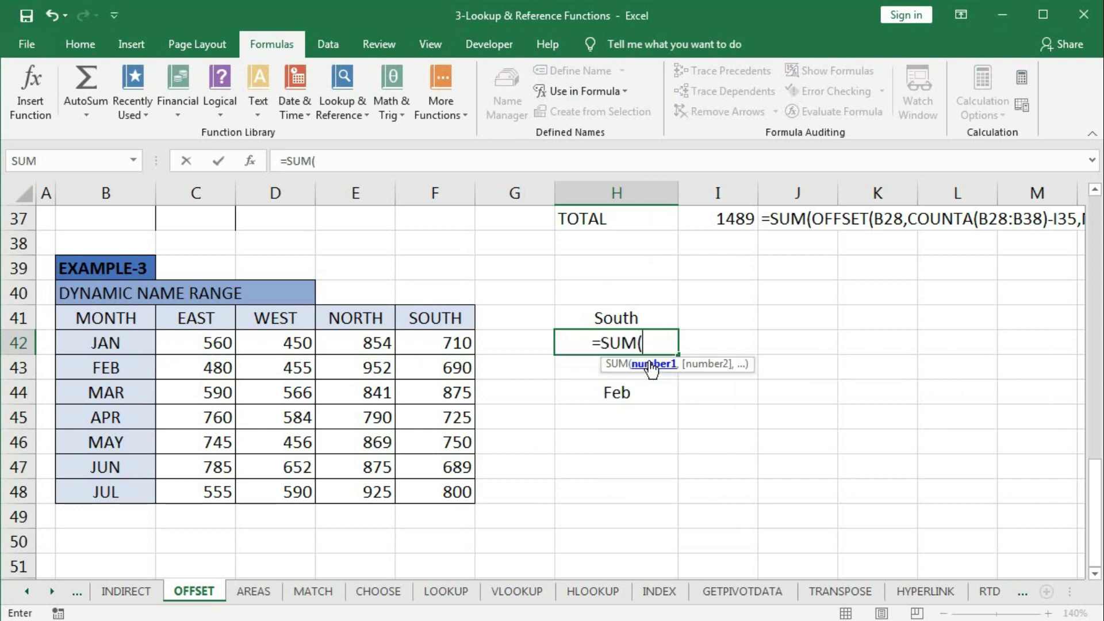
text(z)
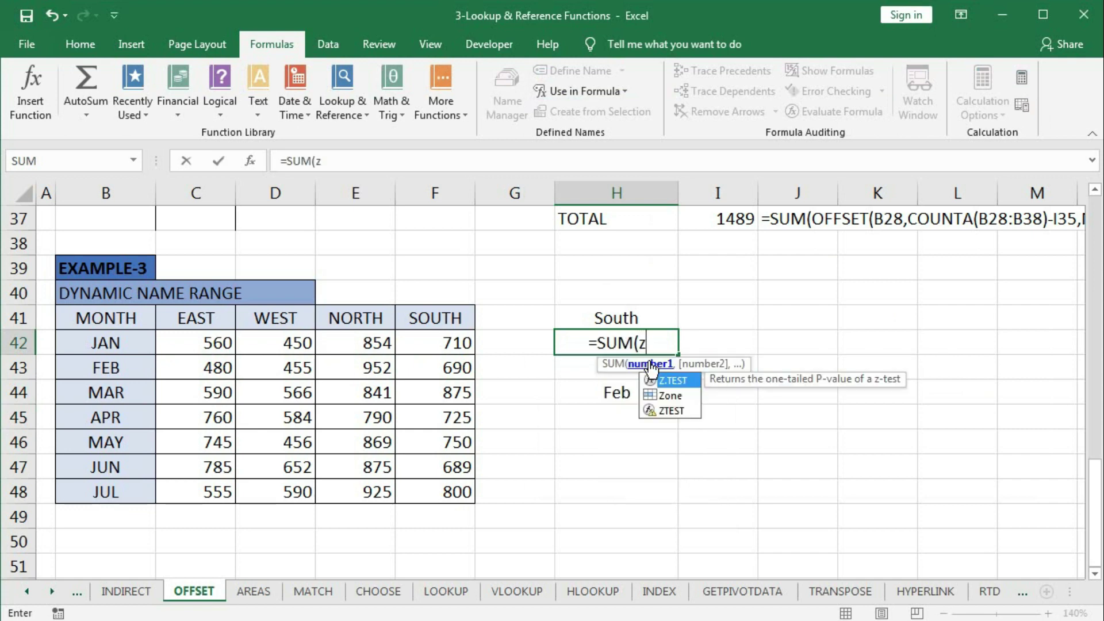
text(o)
key(Tab)
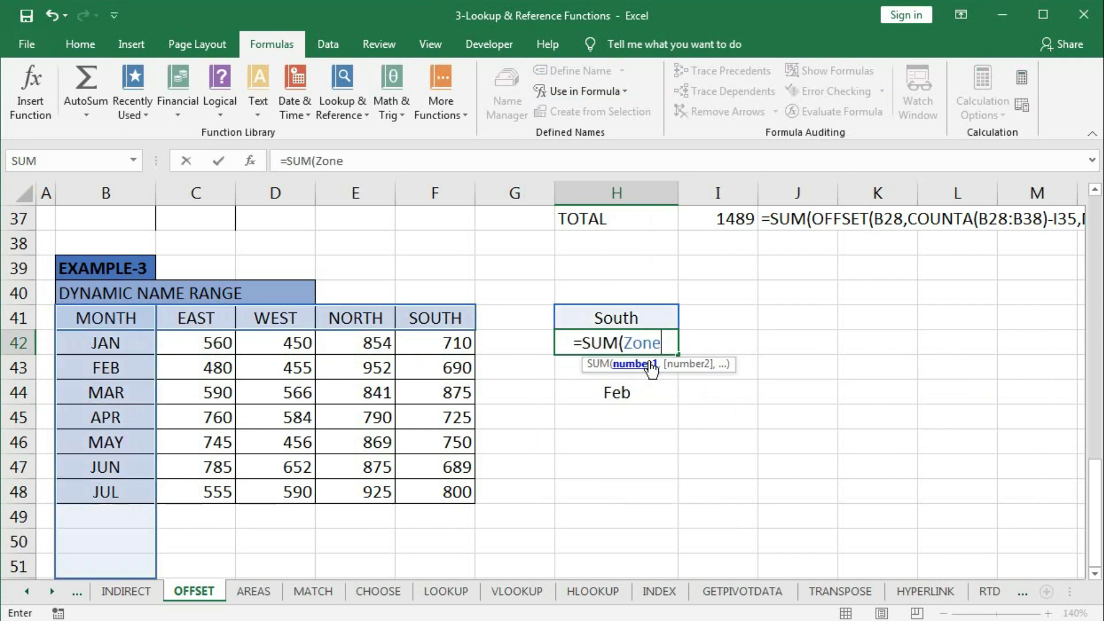
text())
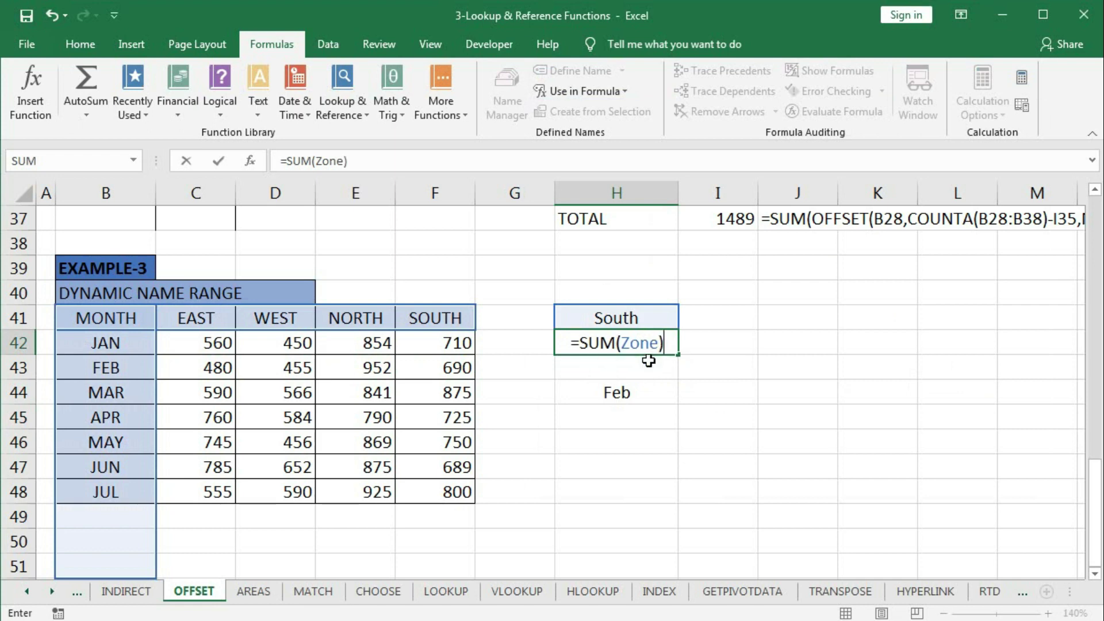
key(Return)
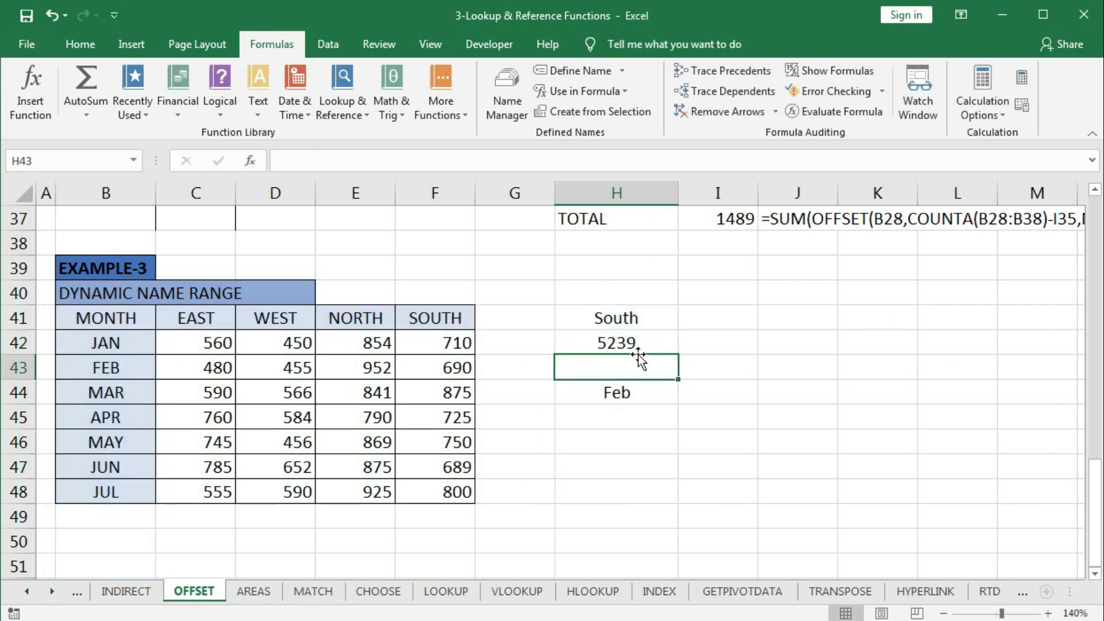
drag(452, 354, 458, 495)
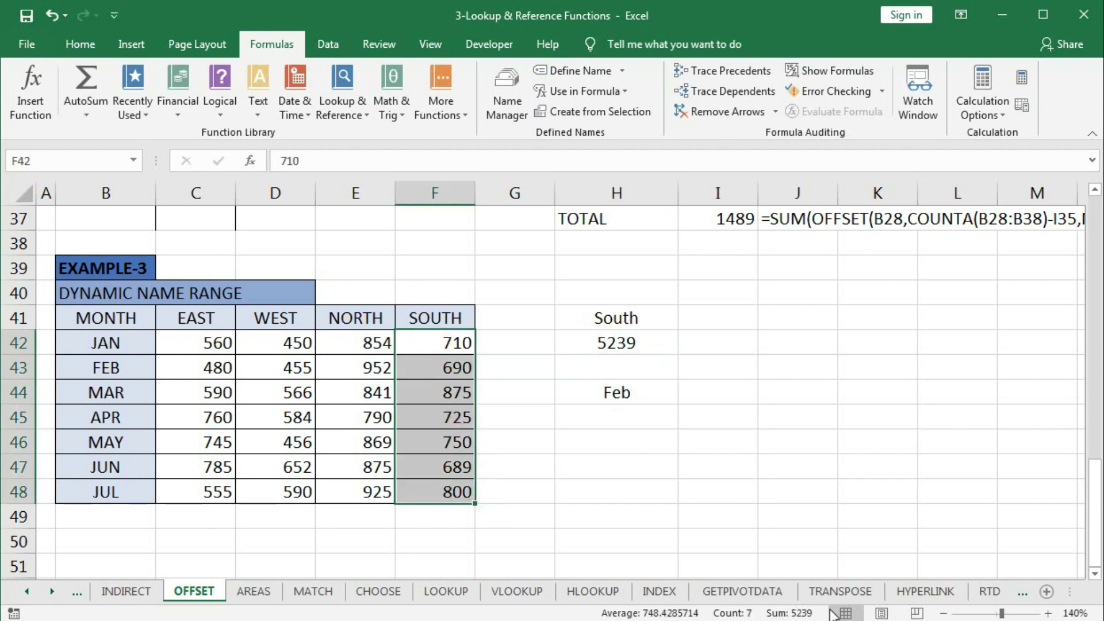
Change the zone in H41 to East and select C42:C48 to compare the total with that column's sum
click(644, 323)
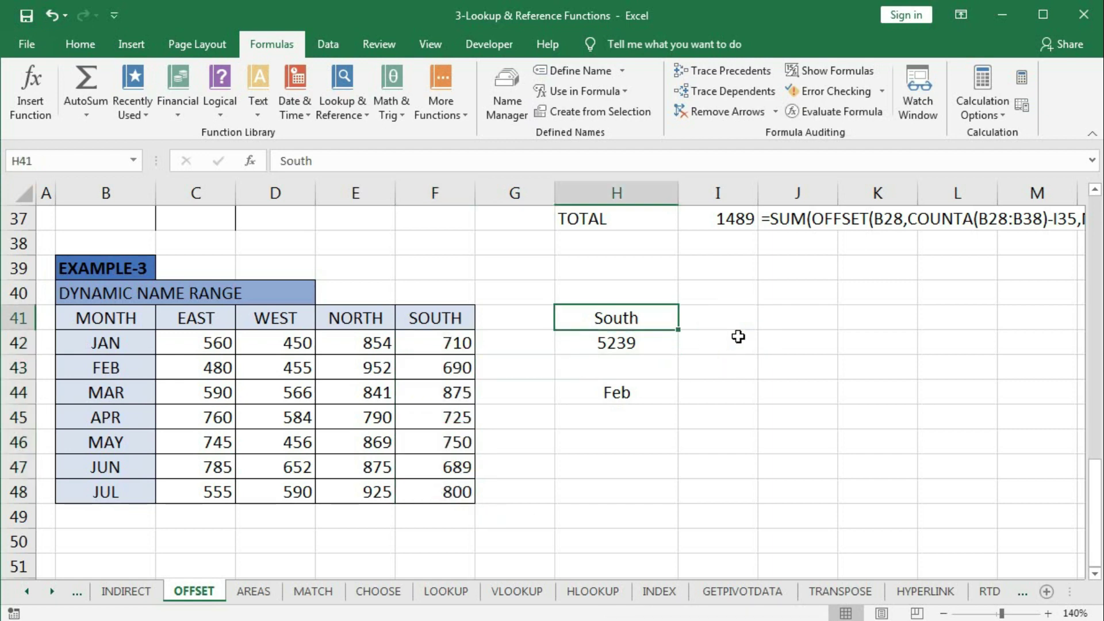
text(East)
key(Return)
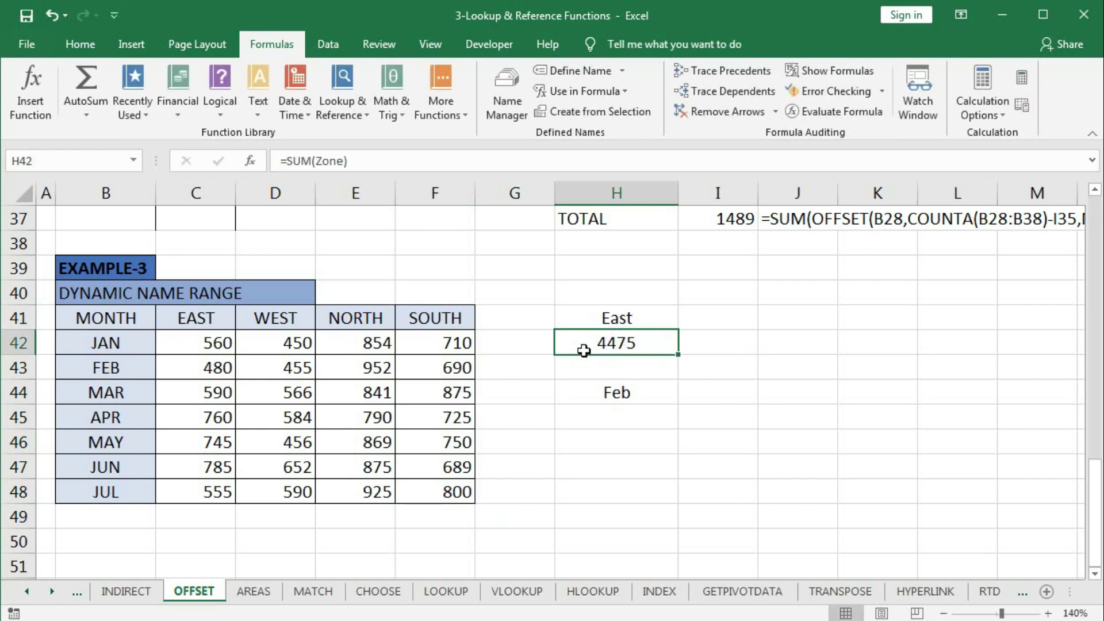
drag(183, 341, 190, 494)
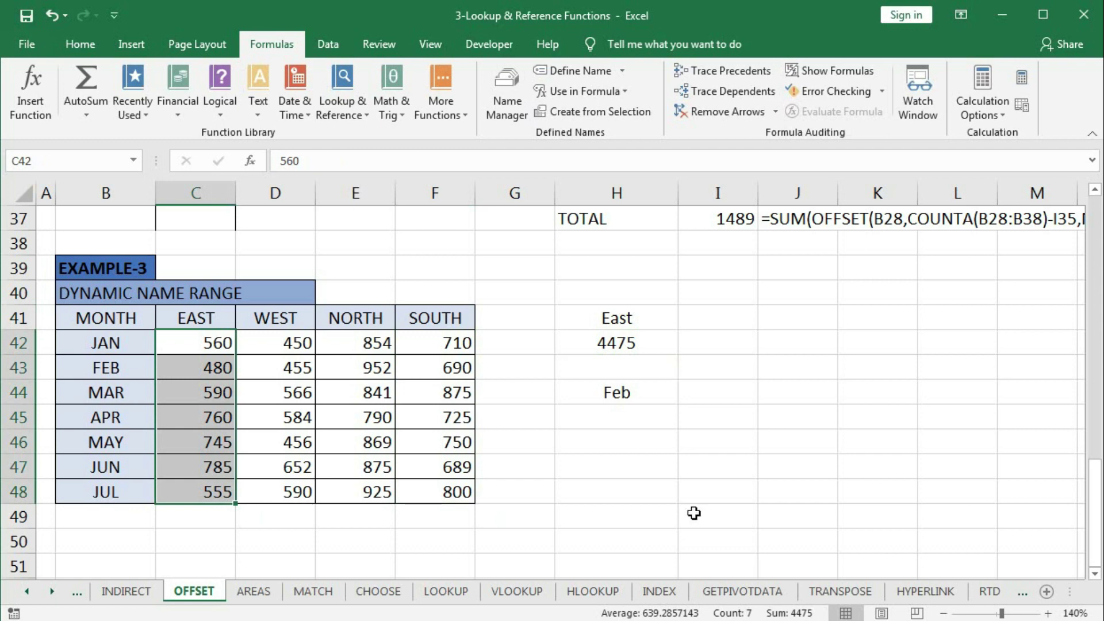
Enter =SUM(Month) in H45 using the defined name, and select C43:F43 to compare the result with the FEB row's sum
click(616, 418)
double_click(649, 417)
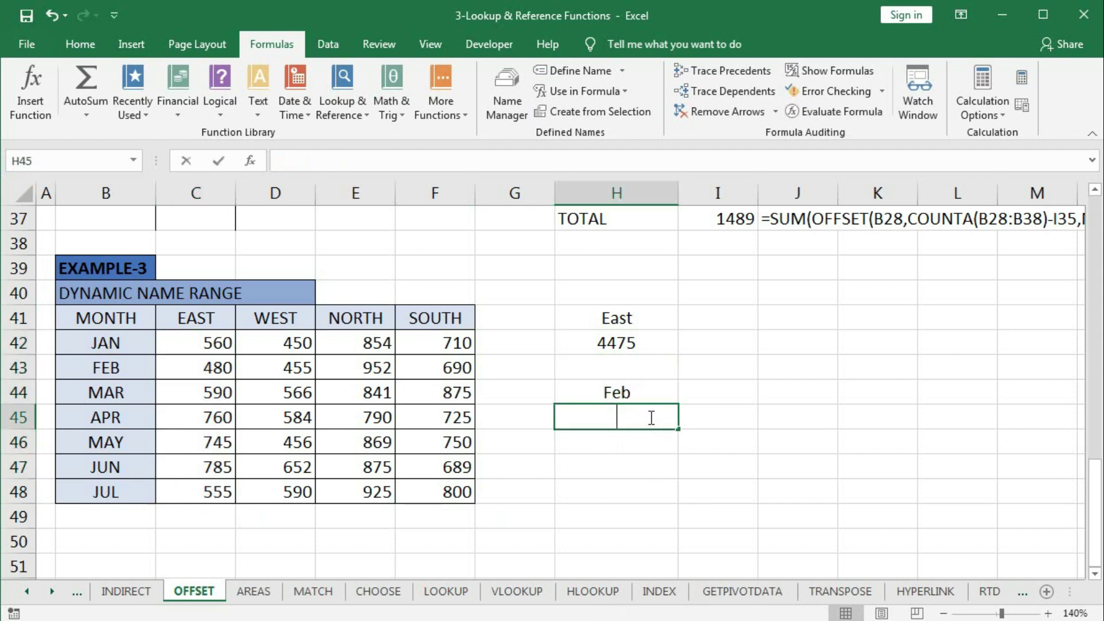
text(=sum)
key(Tab)
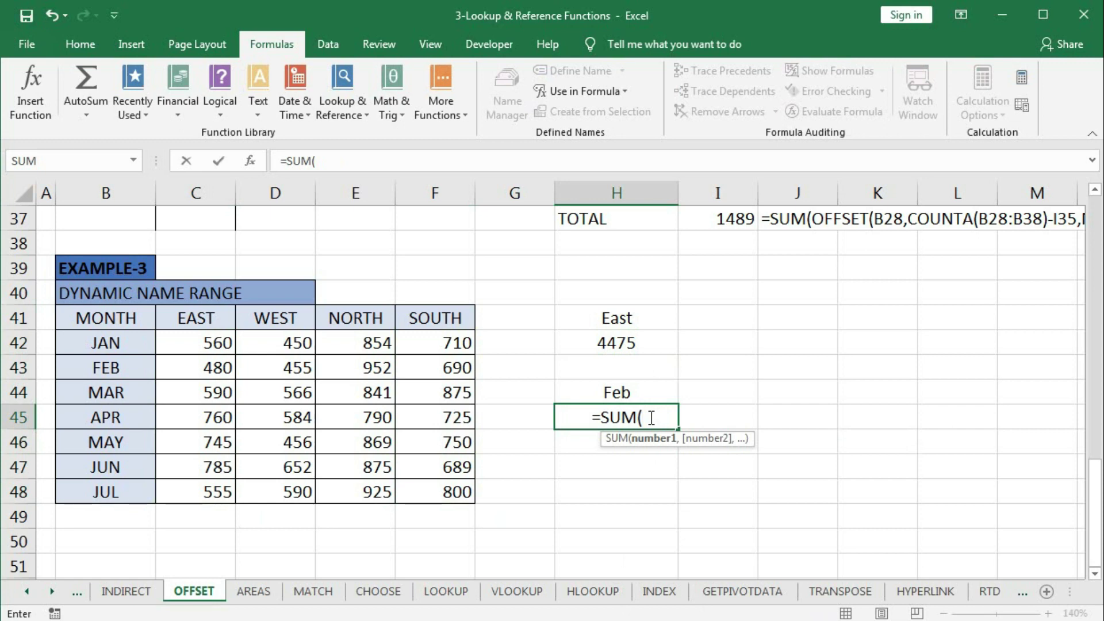
text(mon)
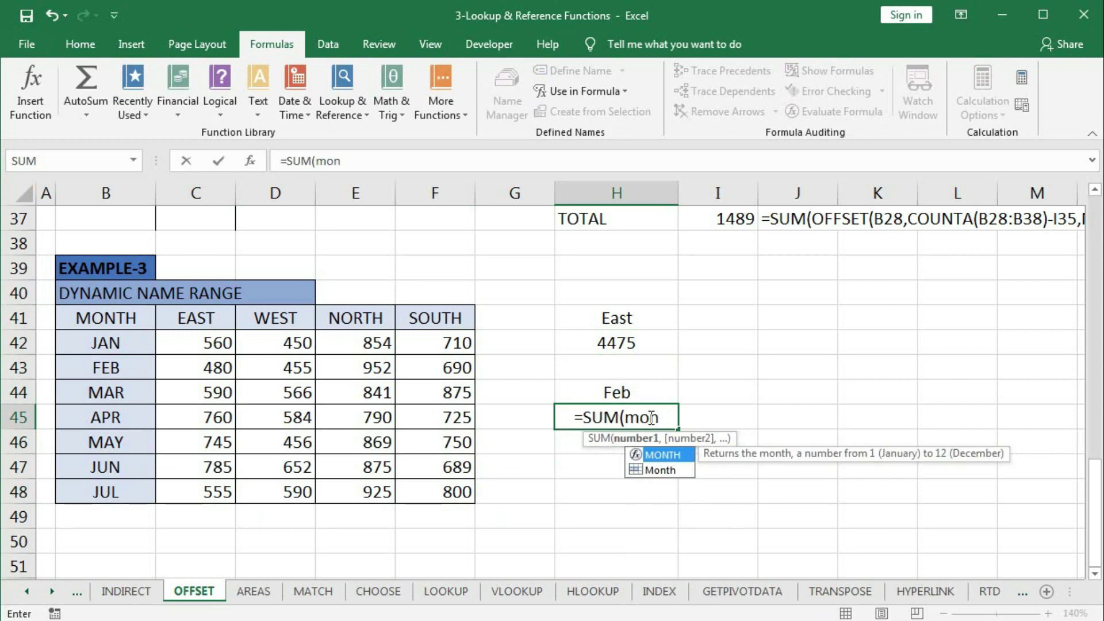
key(Down)
key(Tab)
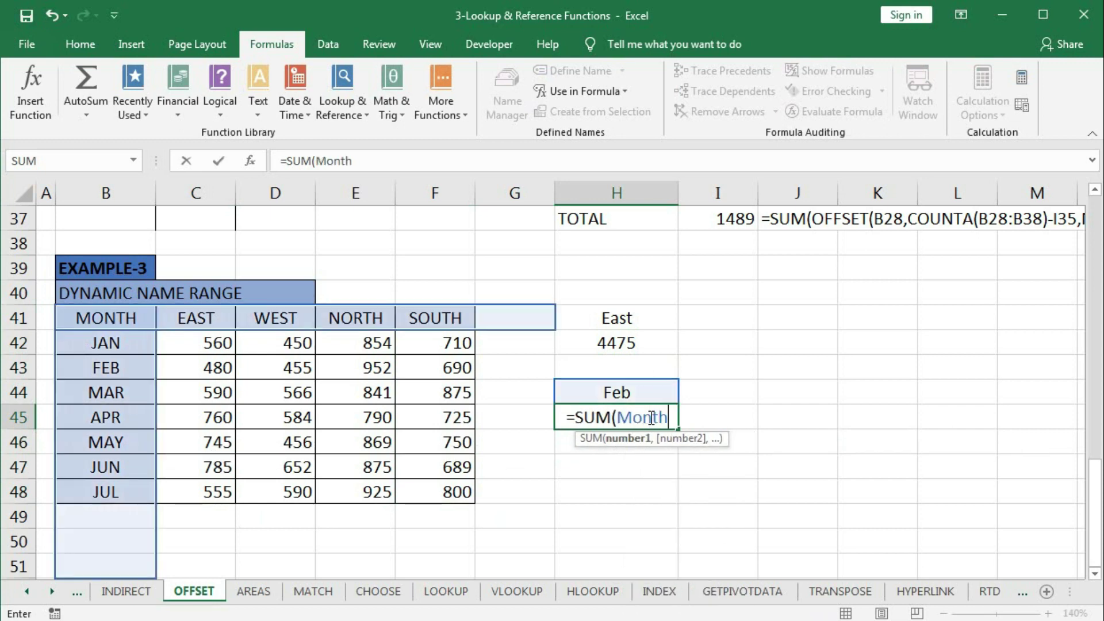
text())
key(Return)
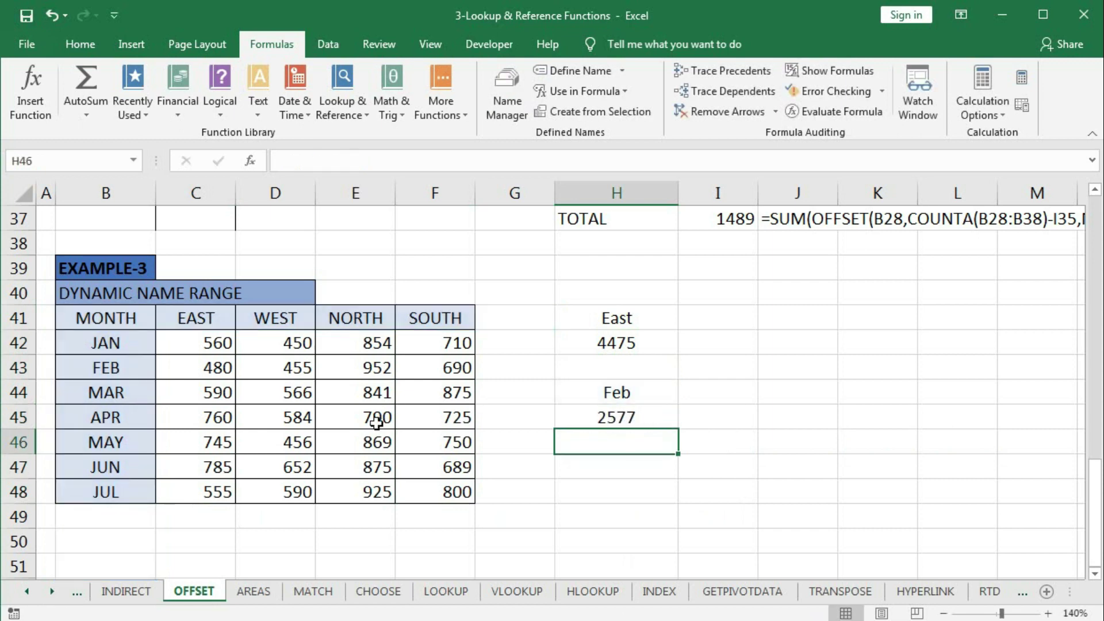
drag(195, 370, 454, 368)
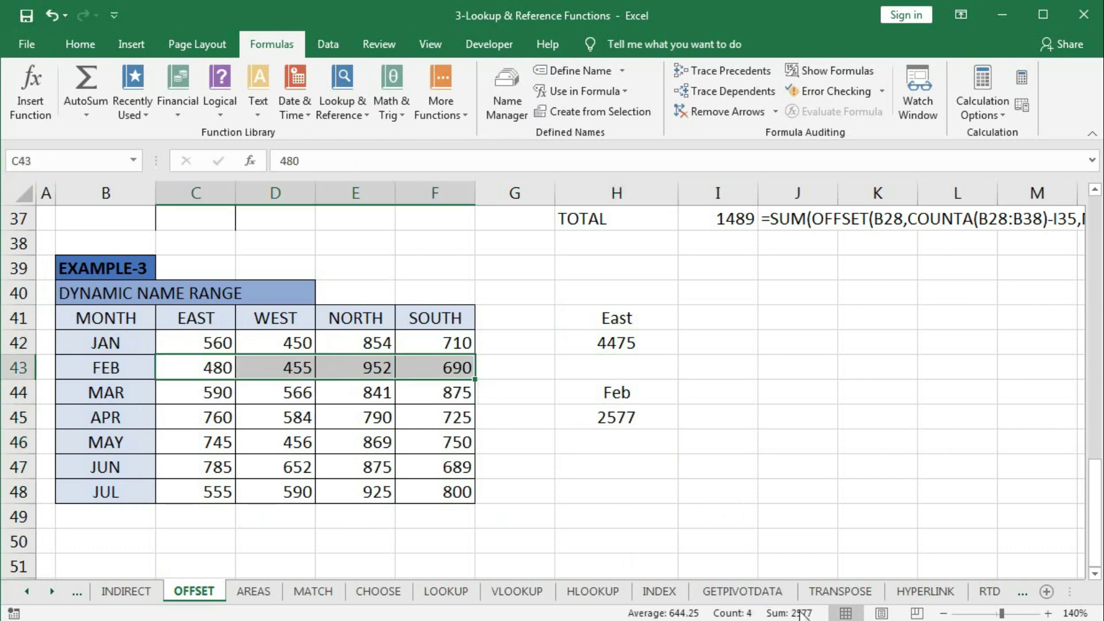
Change the lookup month in H44 to Jul and select C48:F48 to compare the total with the JUL row's sum
click(617, 391)
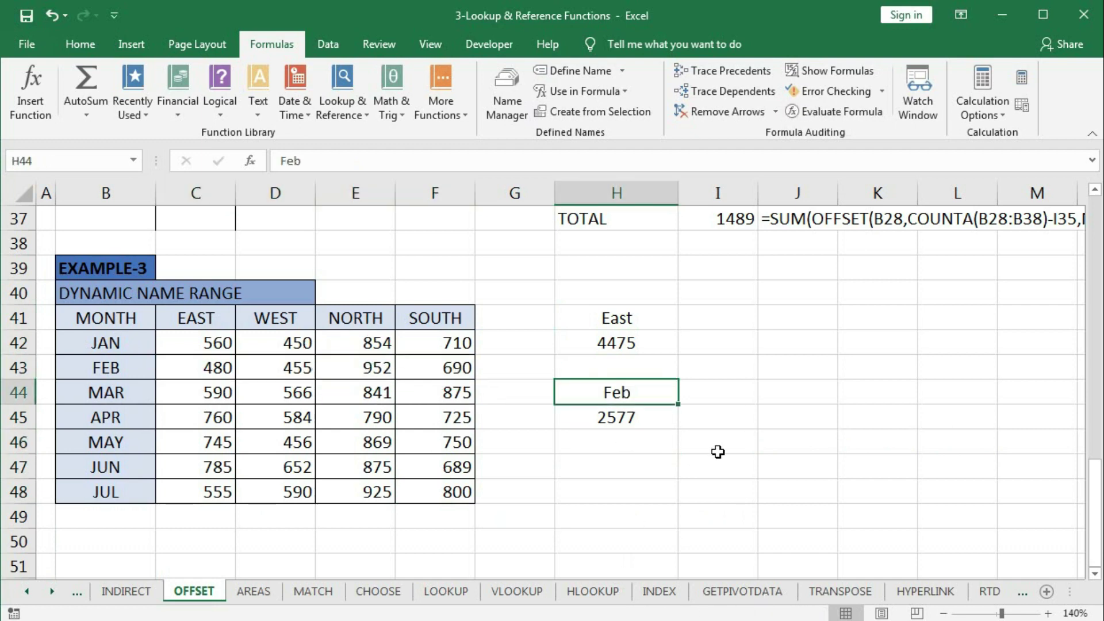
text(Jul)
key(Return)
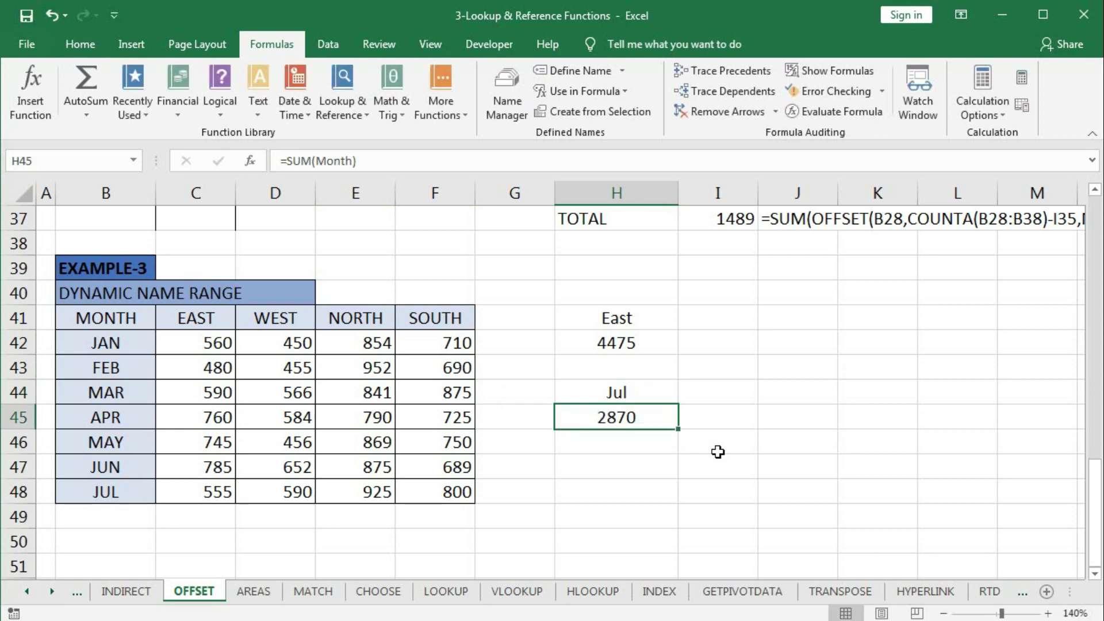
drag(221, 496, 454, 494)
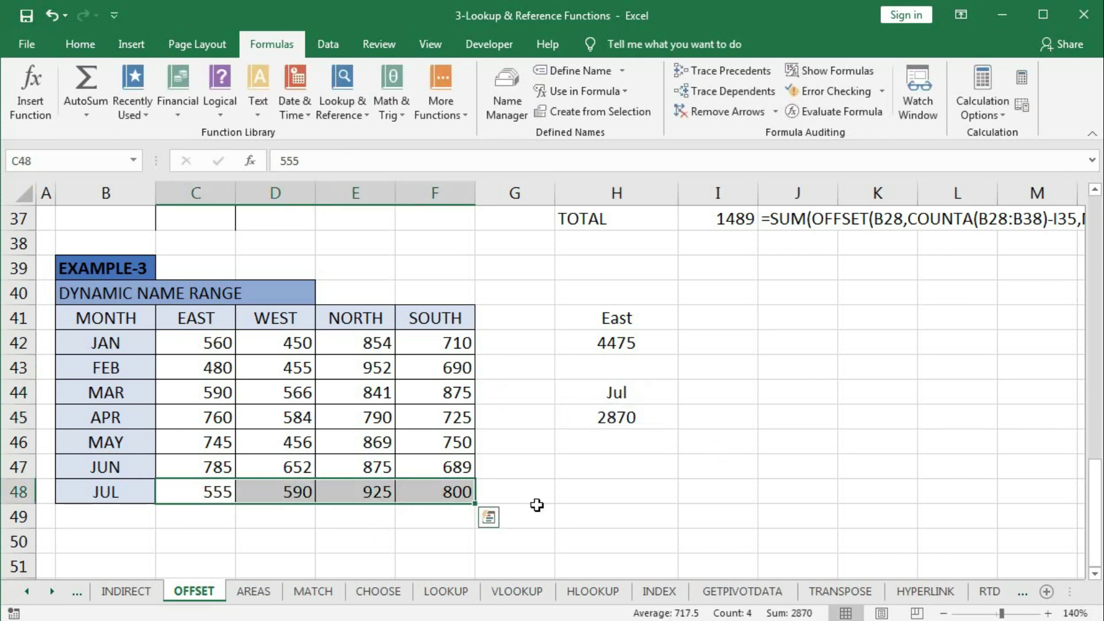
click(659, 486)
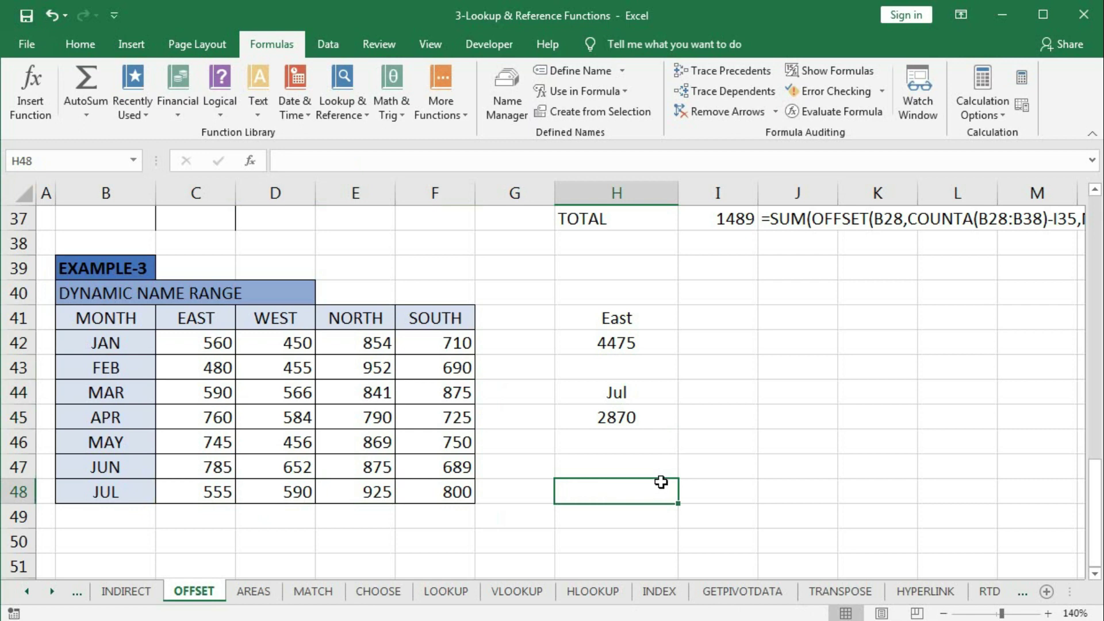
scroll(661, 482, up, 12)
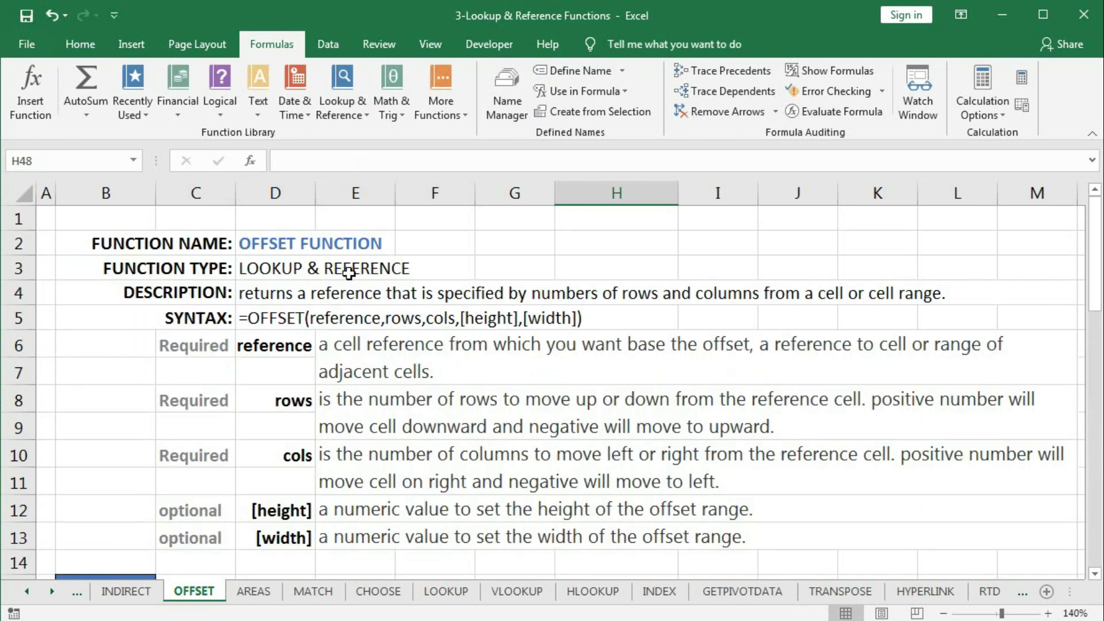
click(311, 253)
scroll(357, 449, down, 3)
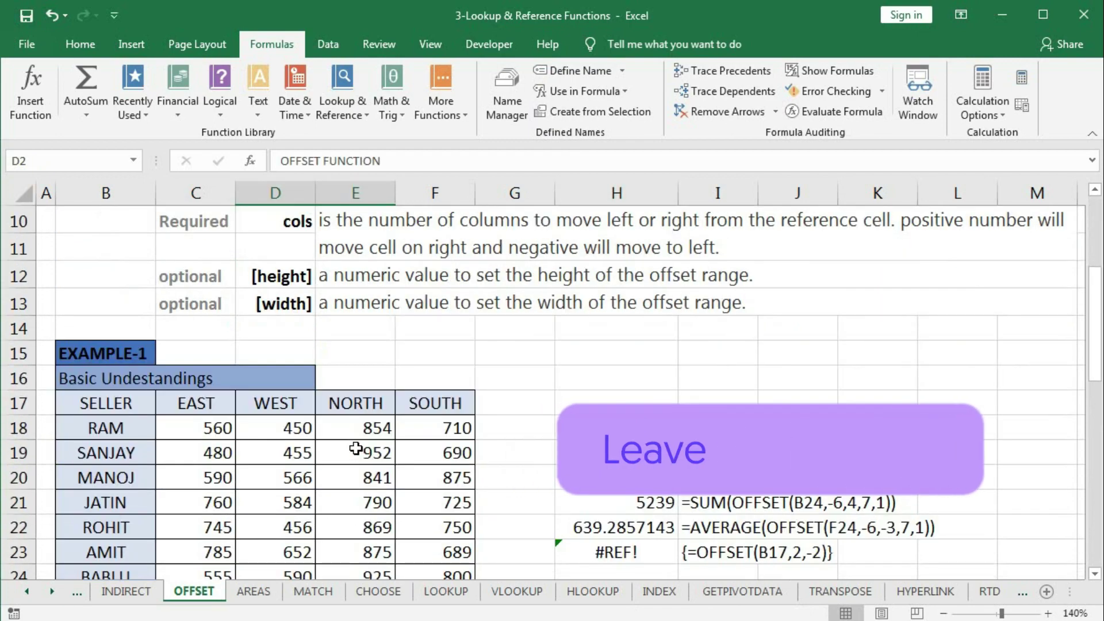
scroll(357, 448, down, 1)
scroll(357, 449, down, 1)
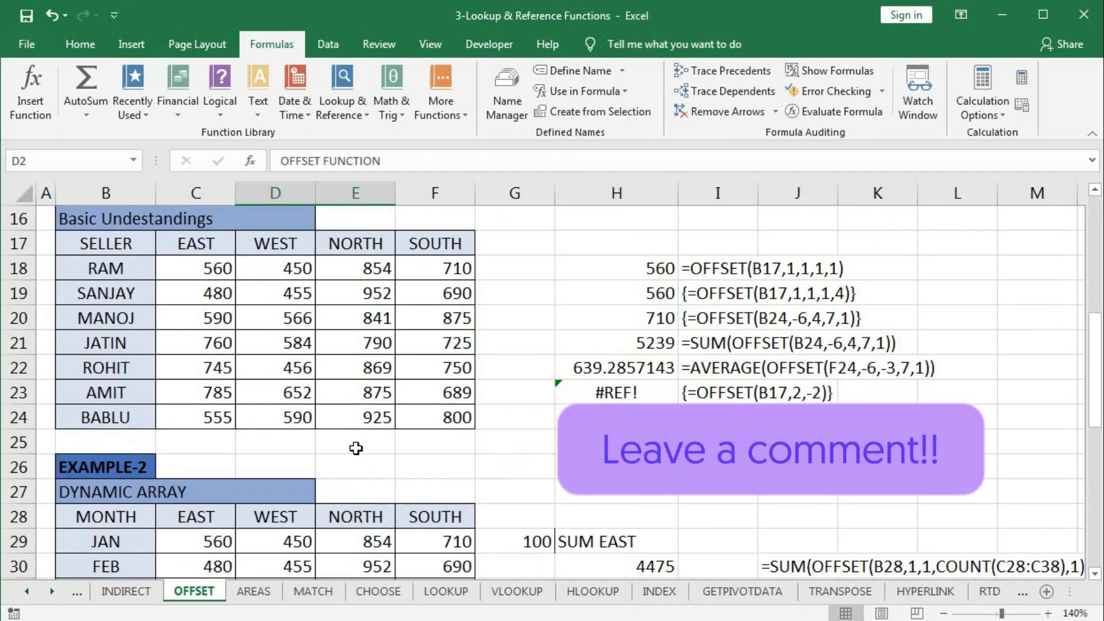
scroll(356, 448, up, 1)
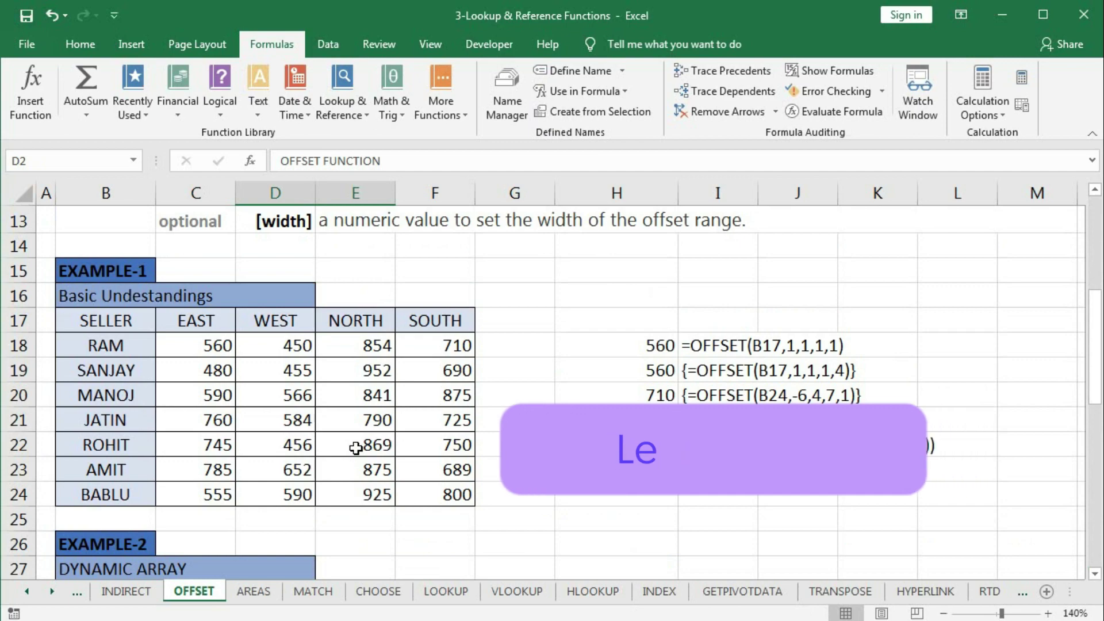